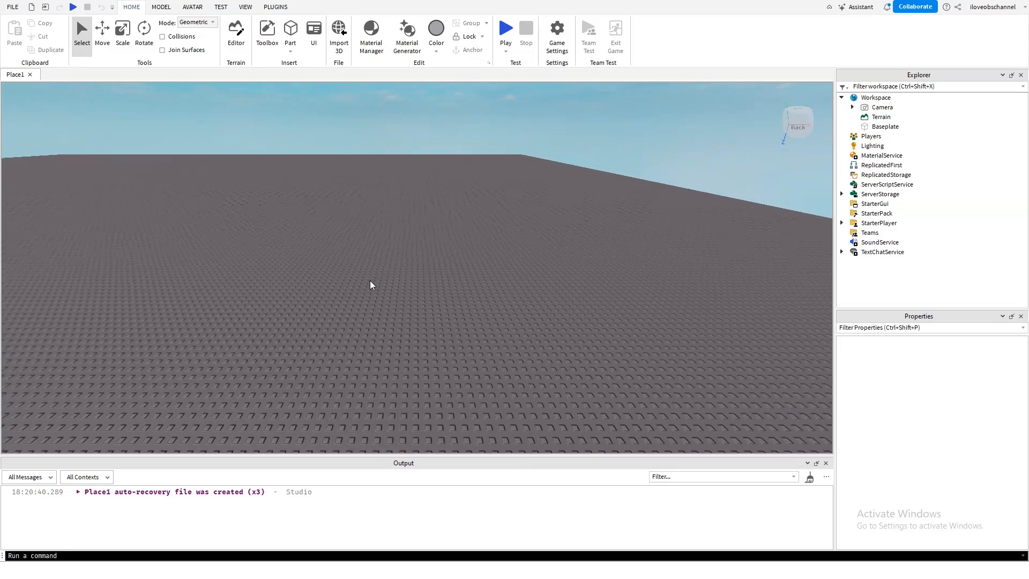
- Insert a block part on the baseplate and scale its height down to about 0.68 studs
{"action": "scroll", "coordinate": [369, 281], "scroll_direction": "up", "scroll_amount": 5}
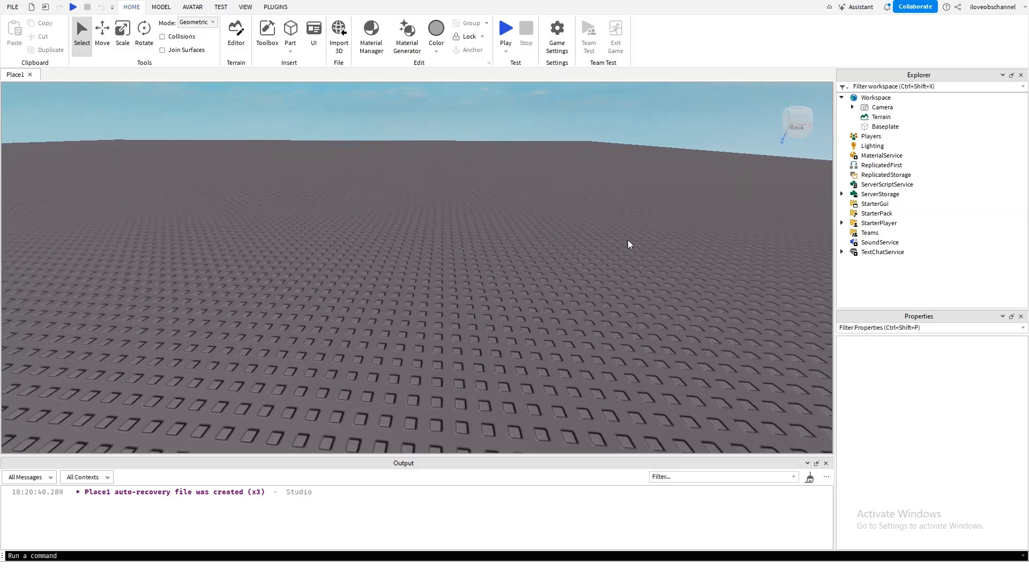
{"action": "scroll", "coordinate": [611, 224], "scroll_direction": "up", "scroll_amount": 5}
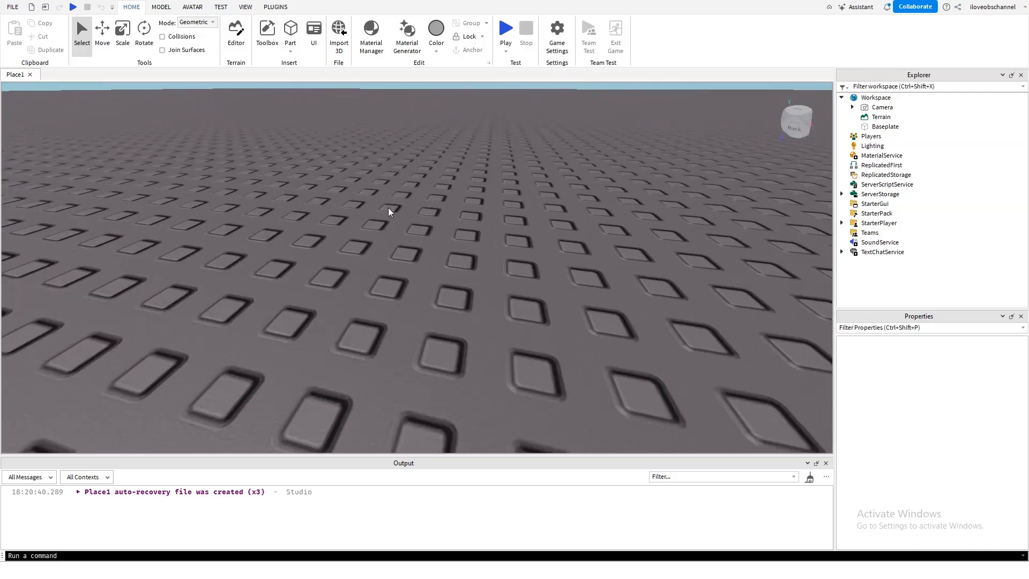
{"action": "left_click", "coordinate": [291, 32]}
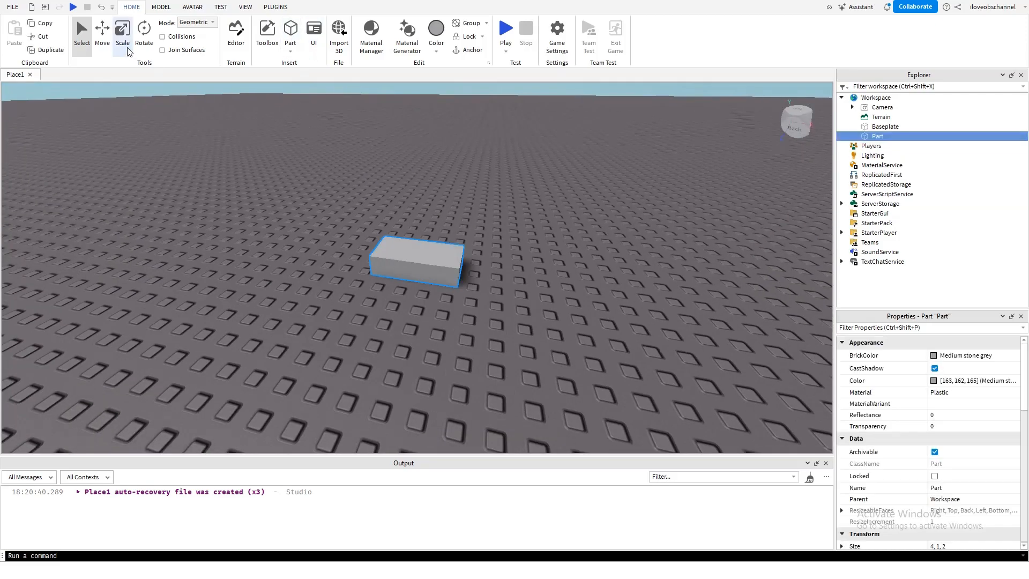
{"action": "key", "text": "ctrl+3"}
{"action": "scroll", "coordinate": [610, 218], "scroll_direction": "up", "scroll_amount": 3}
{"action": "scroll", "coordinate": [606, 220], "scroll_direction": "down", "scroll_amount": 3}
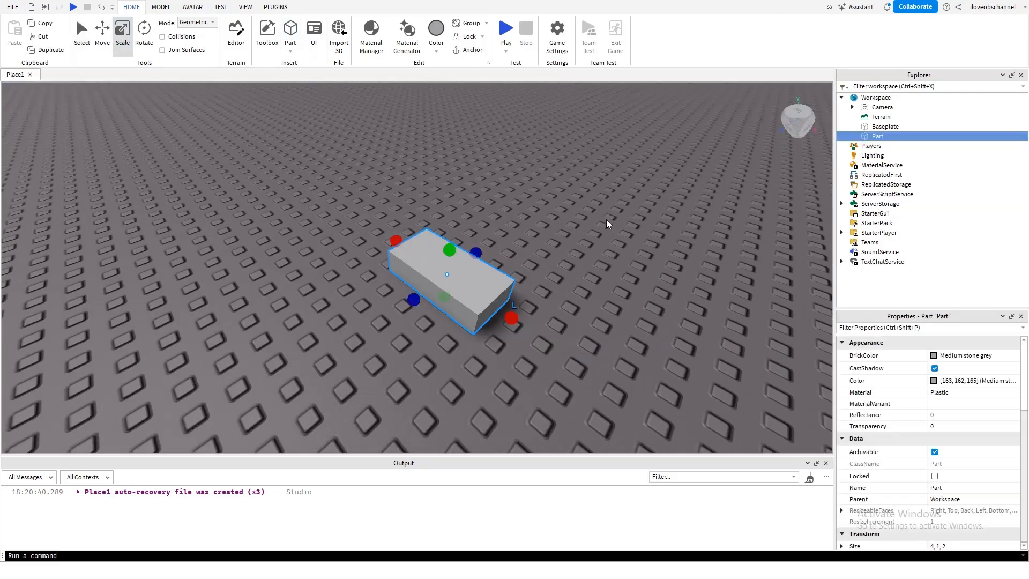
{"action": "left_click_drag", "start_coordinate": [452, 250], "coordinate": [453, 258]}
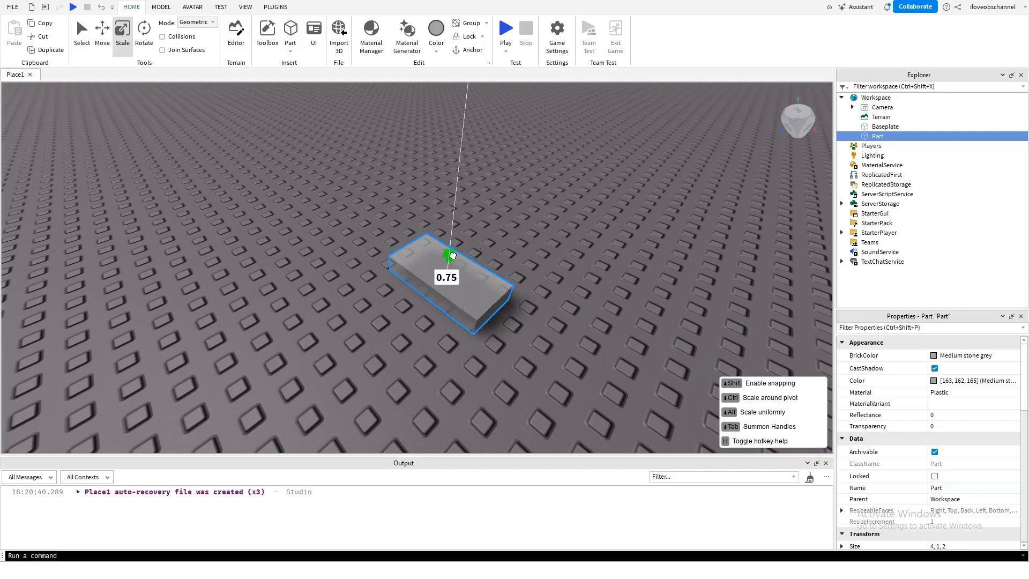
- Stretch the block into a long platform about 8.5 studs wide and 23.5 studs long
{"action": "key", "text": "d"}
{"action": "right_click_drag", "start_coordinate": [486, 255], "coordinate": [429, 252]}
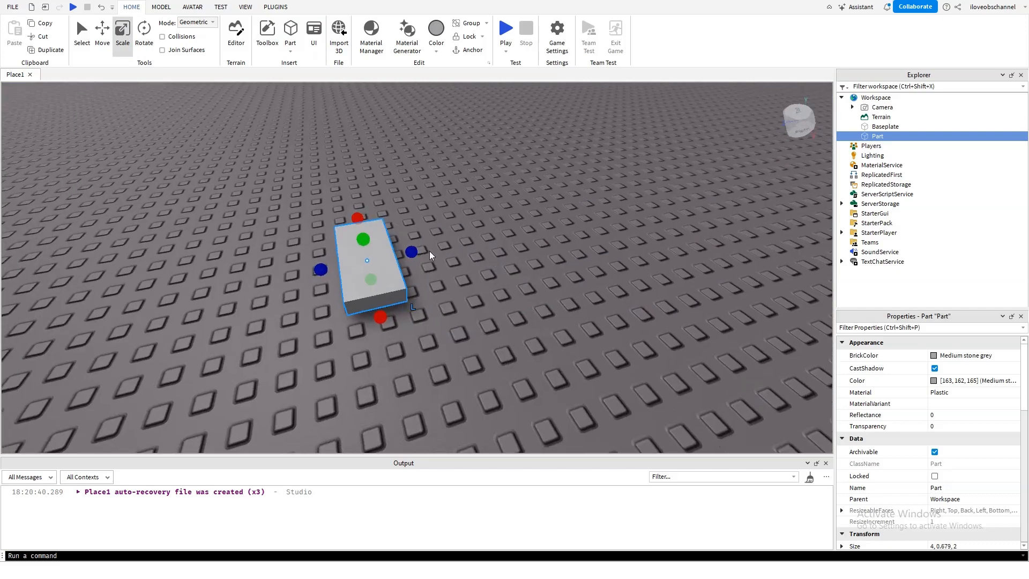
{"action": "left_click_drag", "start_coordinate": [412, 252], "coordinate": [522, 243]}
{"action": "key", "text": "a"}
{"action": "left_click", "coordinate": [399, 253]}
{"action": "right_click_drag", "start_coordinate": [399, 252], "coordinate": [397, 252]}
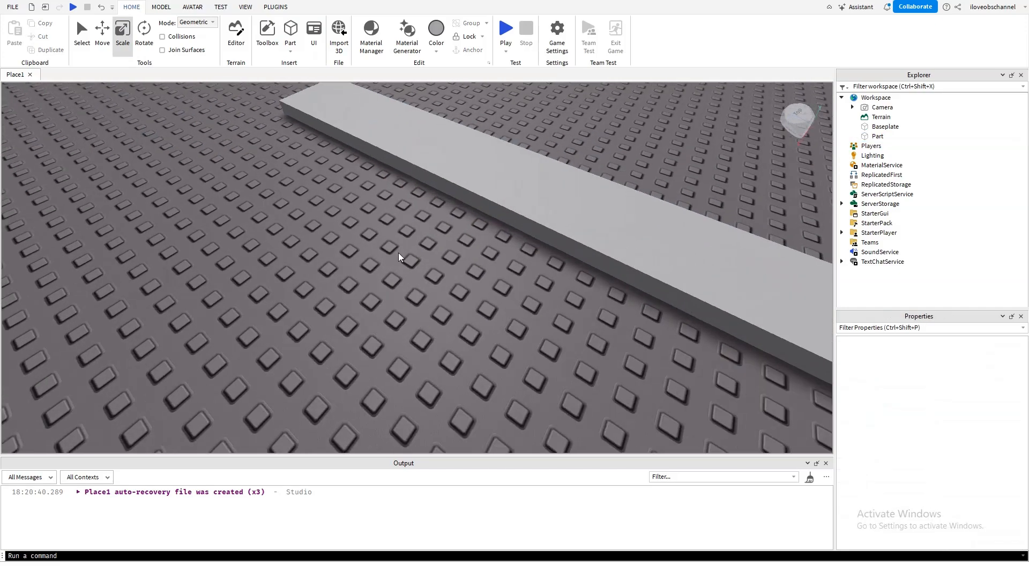
{"action": "key", "text": "d"}
{"action": "left_click", "coordinate": [369, 234]}
{"action": "left_click_drag", "start_coordinate": [312, 202], "coordinate": [227, 244]}
{"action": "scroll", "coordinate": [263, 257], "scroll_direction": "down", "scroll_amount": 3}
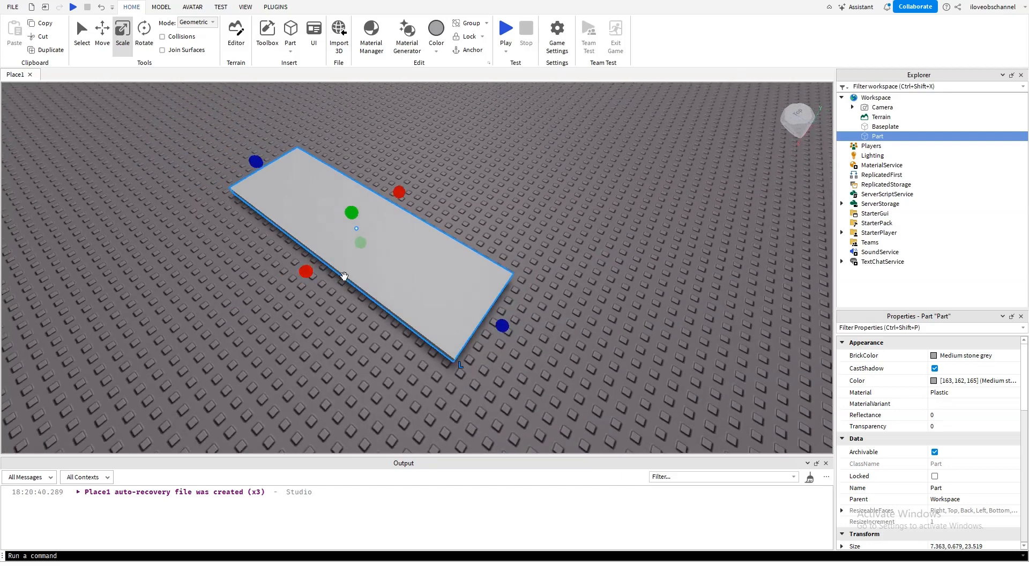
{"action": "left_click_drag", "start_coordinate": [307, 271], "coordinate": [294, 281]}
- Scale the platform's thickness down to about 0.45 studs
{"action": "left_click", "coordinate": [503, 232]}
{"action": "right_click_drag", "start_coordinate": [502, 231], "coordinate": [480, 236]}
{"action": "key", "text": "a"}
{"action": "left_click", "coordinate": [445, 256]}
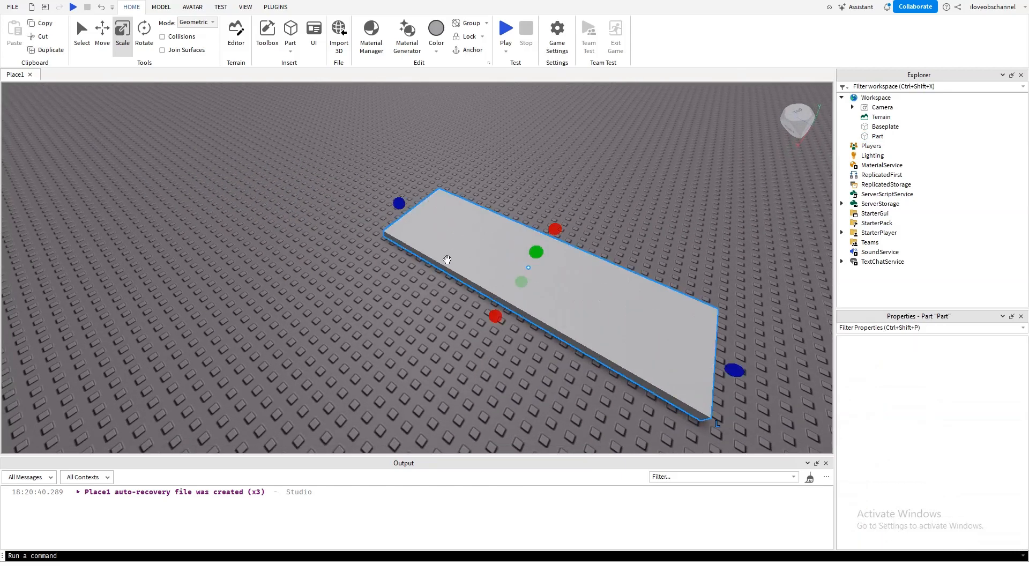
{"action": "left_click", "coordinate": [392, 302]}
{"action": "key", "text": "w"}
{"action": "right_click_drag", "start_coordinate": [391, 301], "coordinate": [374, 264]}
{"action": "left_click", "coordinate": [600, 236]}
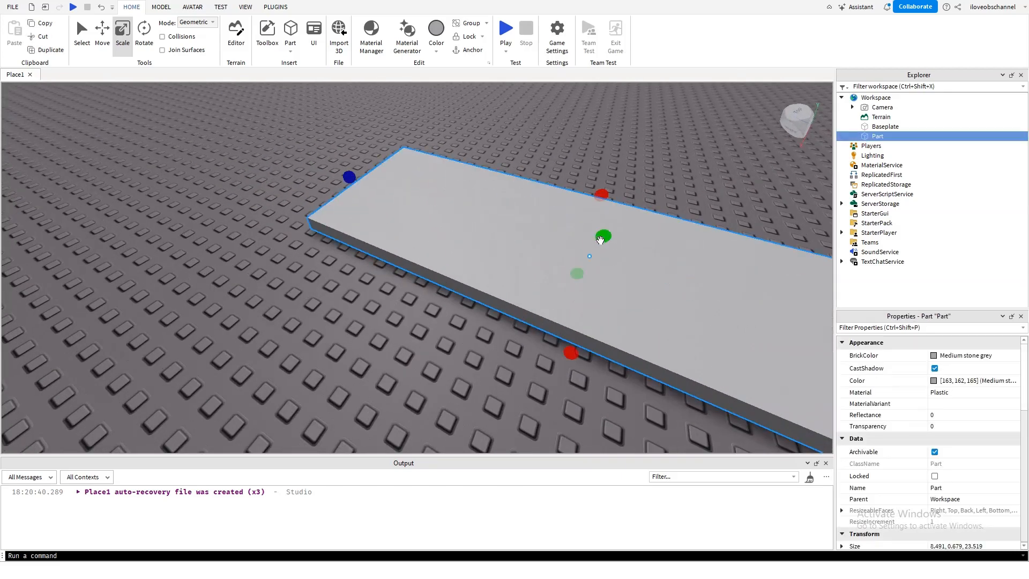
{"action": "left_click_drag", "start_coordinate": [616, 226], "coordinate": [613, 231]}
- Duplicate the platform and shorten the copy from both ends to about 4.2 studs long
{"action": "left_click", "coordinate": [484, 288]}
{"action": "left_click", "coordinate": [529, 250]}
{"action": "right_click_drag", "start_coordinate": [530, 250], "coordinate": [556, 249]}
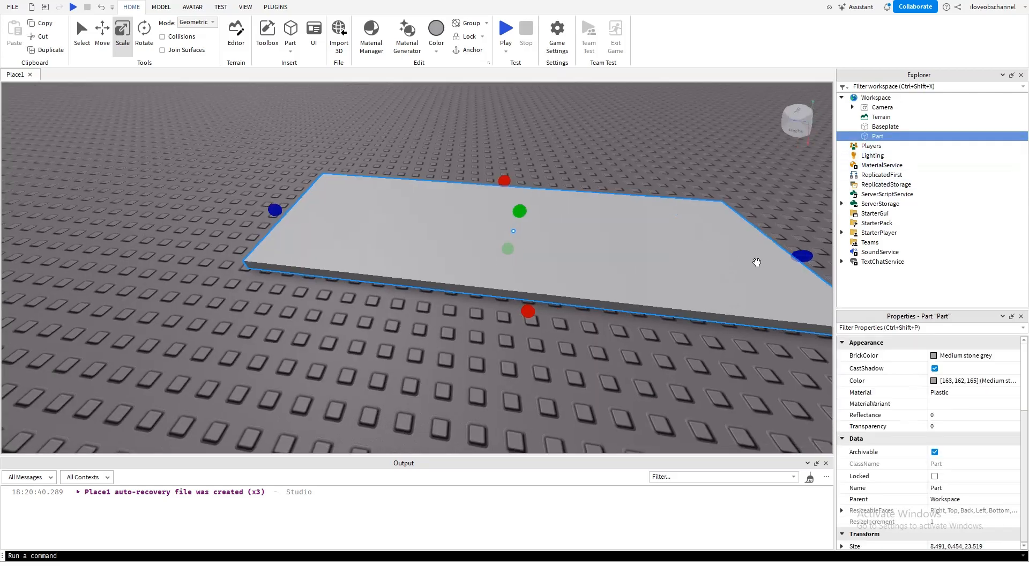
{"action": "key", "text": "ctrl+d"}
{"action": "left_click_drag", "start_coordinate": [807, 256], "coordinate": [437, 253]}
{"action": "scroll", "coordinate": [436, 252], "scroll_direction": "up", "scroll_amount": 3}
{"action": "right_click_drag", "start_coordinate": [436, 253], "coordinate": [294, 259]}
{"action": "scroll", "coordinate": [294, 259], "scroll_direction": "down", "scroll_amount": 3}
{"action": "left_click_drag", "start_coordinate": [407, 241], "coordinate": [485, 234]}
{"action": "right_click_drag", "start_coordinate": [486, 233], "coordinate": [502, 236]}
{"action": "key", "text": "a"}
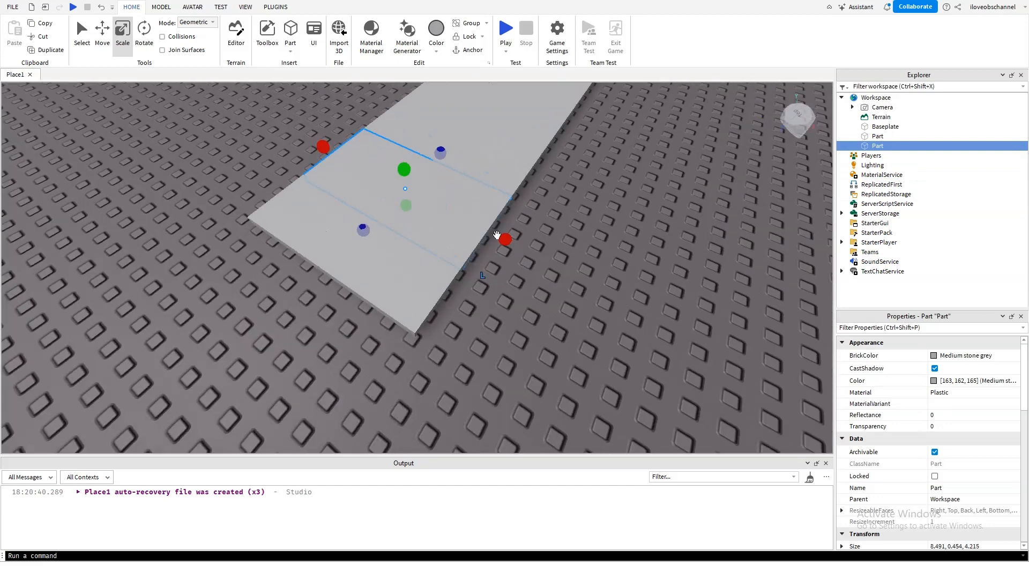
- Narrow the copied part to about 6.2 studs and make it a thin plate about 0.05 studs high on the platform's surface
{"action": "left_click_drag", "start_coordinate": [622, 232], "coordinate": [591, 226]}
{"action": "left_click_drag", "start_coordinate": [408, 148], "coordinate": [429, 156]}
{"action": "left_click_drag", "start_coordinate": [496, 204], "coordinate": [507, 178]}
{"action": "right_click_drag", "start_coordinate": [506, 178], "coordinate": [507, 177]}
{"action": "scroll", "coordinate": [507, 177], "scroll_direction": "up", "scroll_amount": 3}
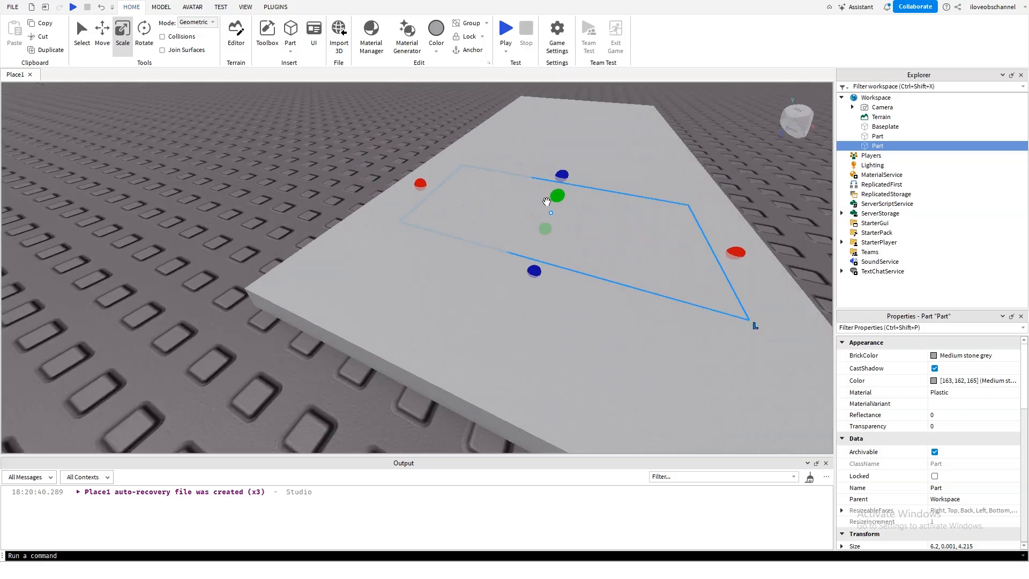
{"action": "left_click_drag", "start_coordinate": [557, 198], "coordinate": [558, 197]}
{"action": "right_click_drag", "start_coordinate": [558, 198], "coordinate": [558, 186]}
{"action": "left_click_drag", "start_coordinate": [557, 197], "coordinate": [530, 243]}
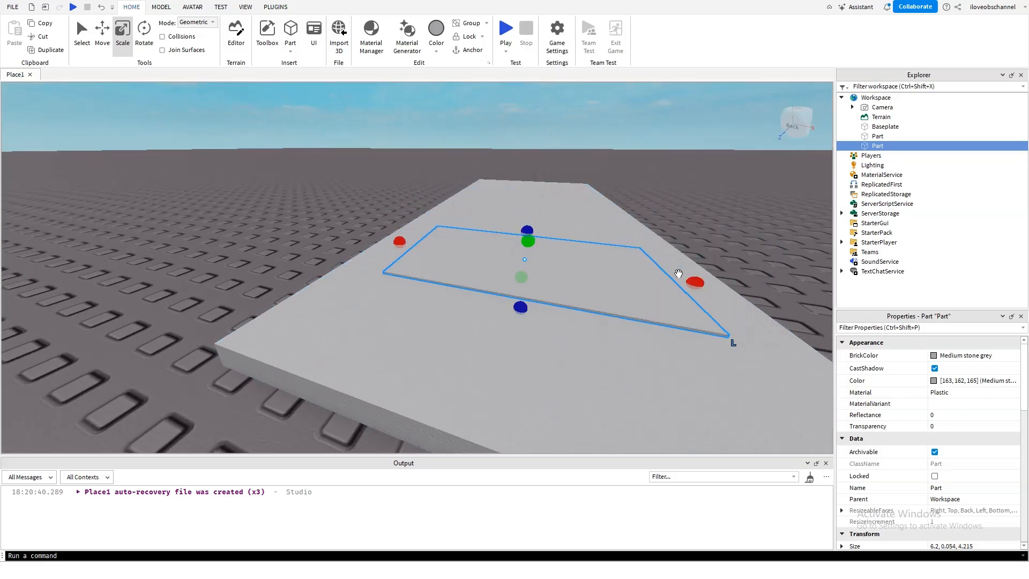
- Scale the thin plate in from both sides to about 3.7 studs wide
{"action": "left_click_drag", "start_coordinate": [699, 284], "coordinate": [664, 279]}
{"action": "left_click_drag", "start_coordinate": [399, 241], "coordinate": [451, 247]}
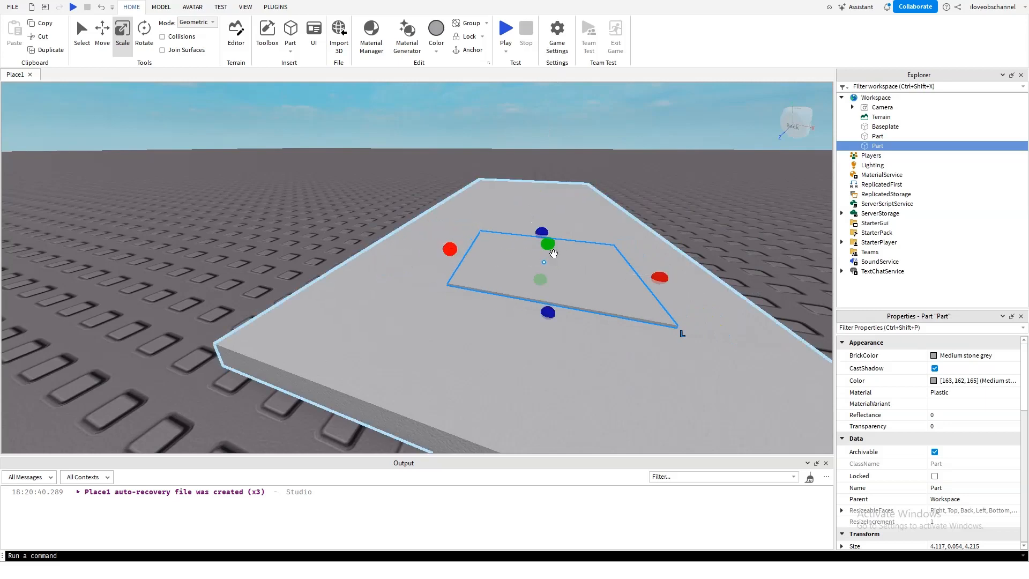
{"action": "left_click_drag", "start_coordinate": [660, 277], "coordinate": [646, 275]}
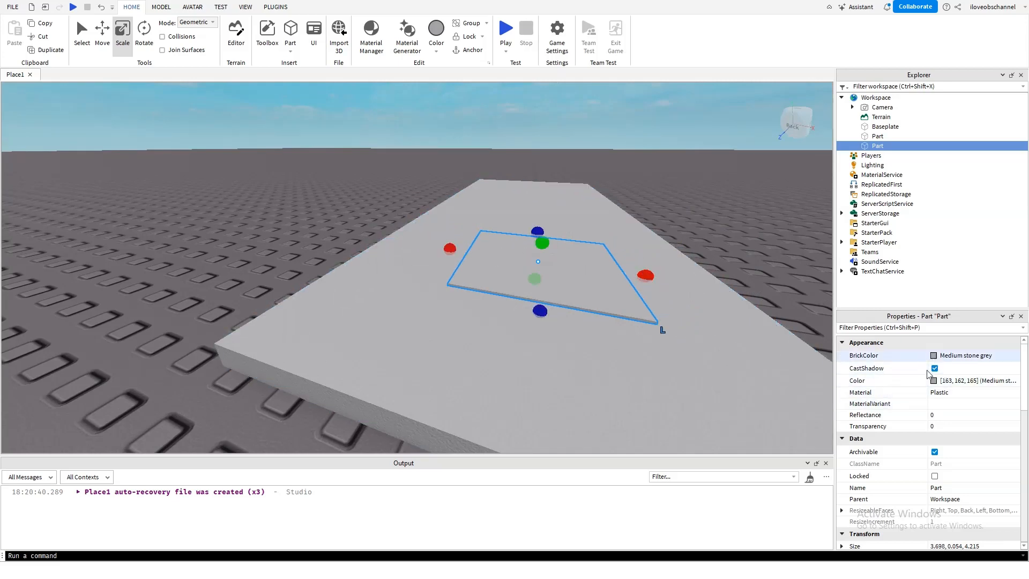
- Set the thin plate's BrickColor to Really red
{"action": "left_click", "coordinate": [965, 356]}
{"action": "left_click", "coordinate": [996, 450]}
{"action": "left_click", "coordinate": [972, 355]}
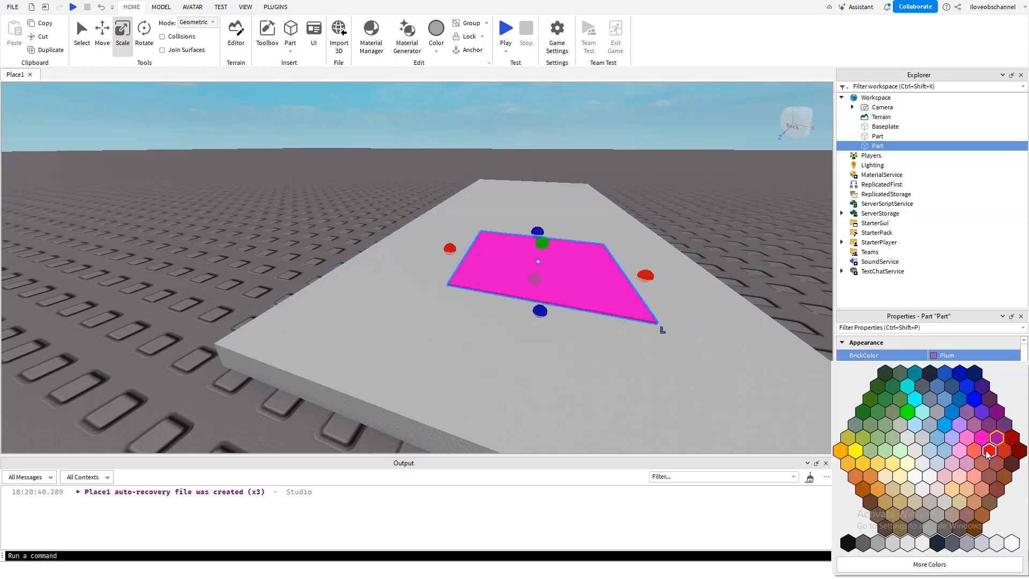
{"action": "left_click", "coordinate": [989, 446]}
- Change the red plate's material to Neon and deselect it
{"action": "left_click", "coordinate": [942, 394]}
{"action": "left_click", "coordinate": [941, 393]}
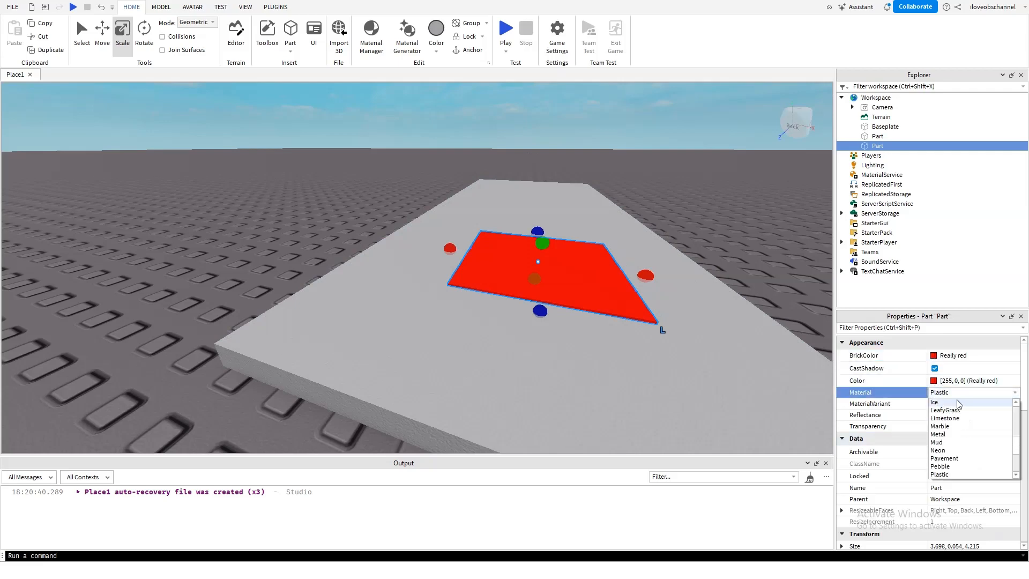
{"action": "left_click", "coordinate": [946, 450]}
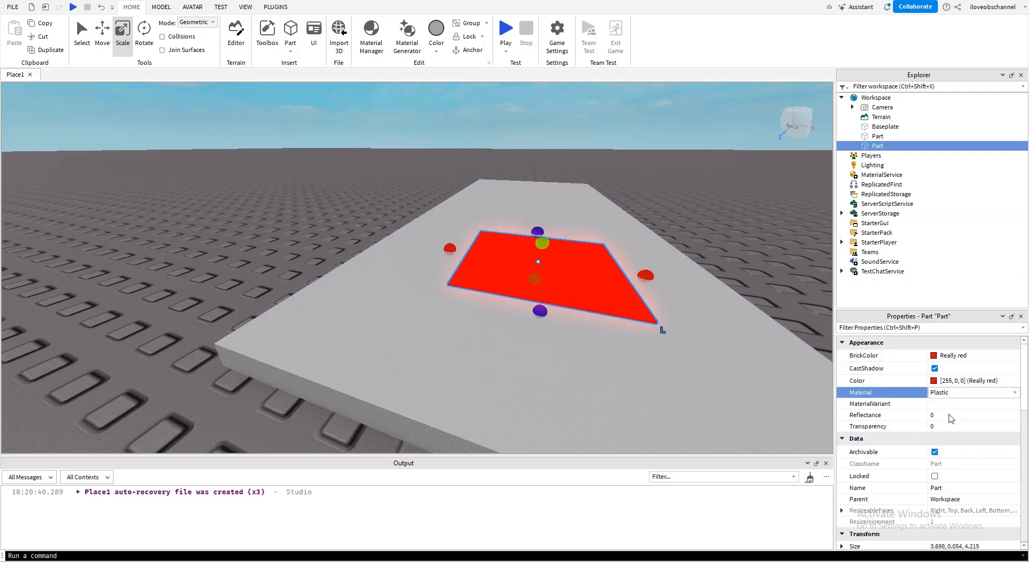
{"action": "left_click", "coordinate": [704, 209]}
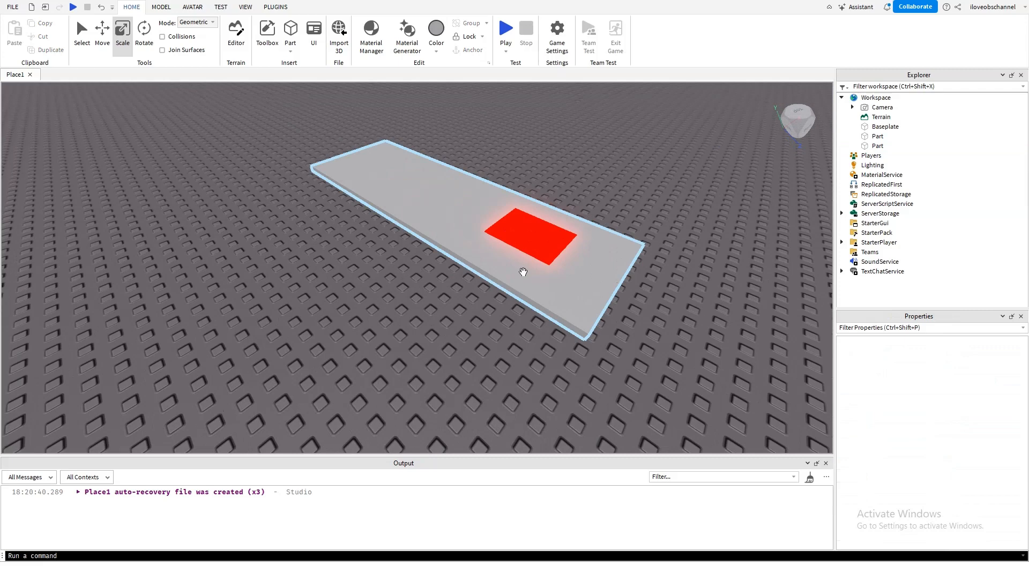
- Rename the red neon part as KillBrick
{"action": "left_click", "coordinate": [533, 247]}
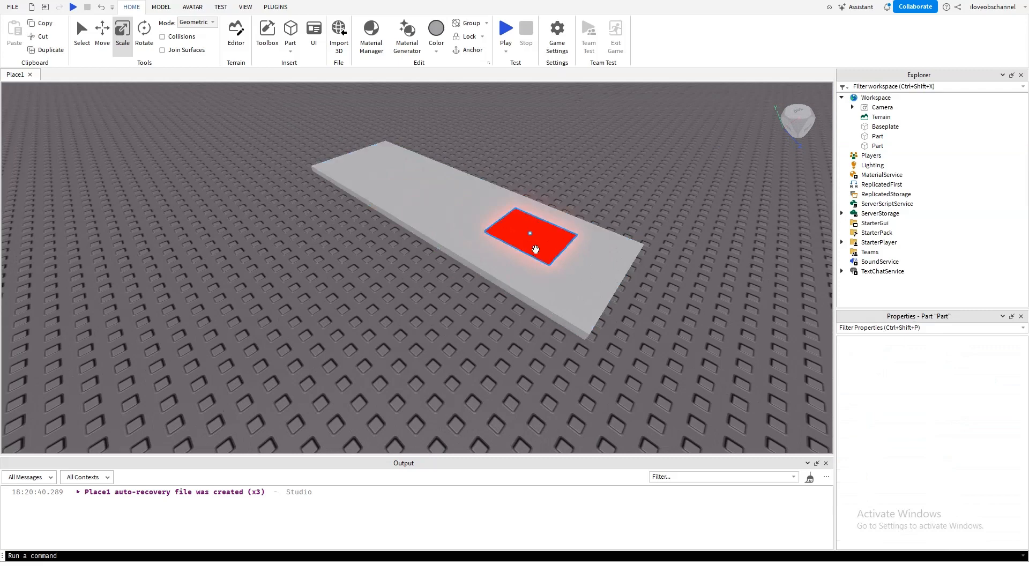
{"action": "right_click", "coordinate": [876, 146]}
{"action": "left_click", "coordinate": [871, 218]}
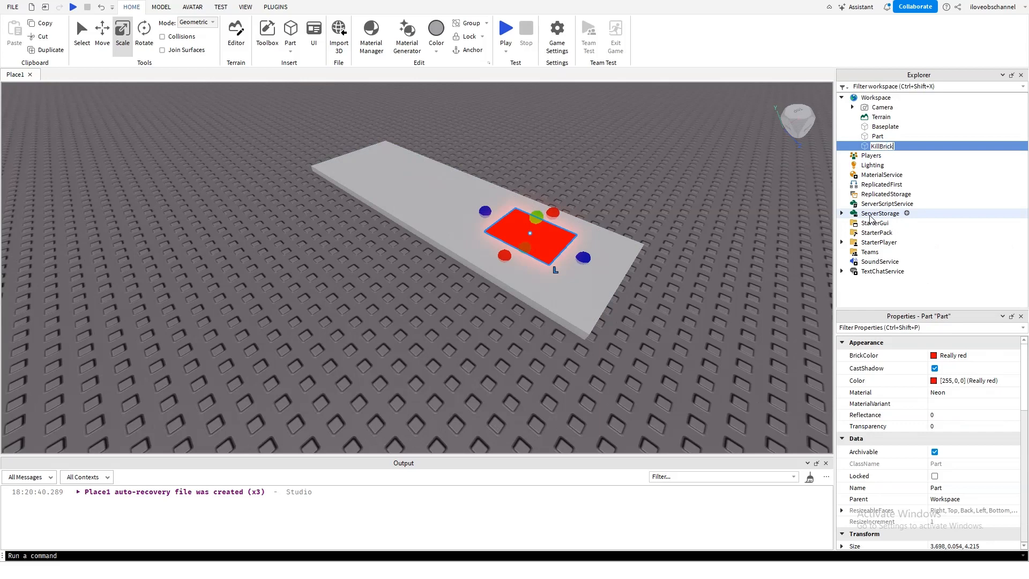
{"action": "key", "text": "Return"}
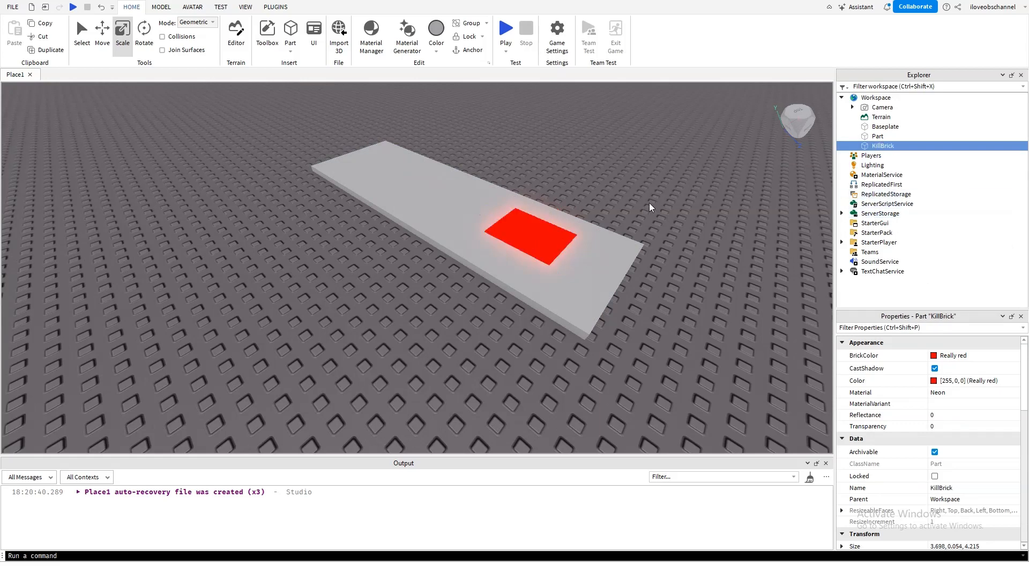
- Add a Script inside KillBrick and clear its default code
{"action": "left_click", "coordinate": [649, 203]}
{"action": "left_click", "coordinate": [882, 145]}
{"action": "left_click", "coordinate": [901, 146]}
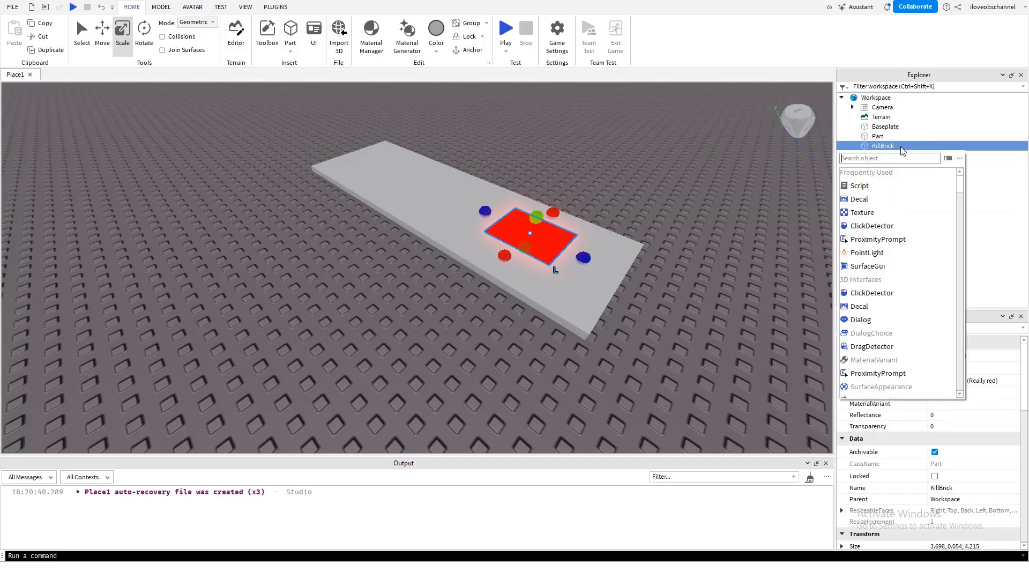
{"action": "type", "text": "script"}
{"action": "key", "text": "Return"}
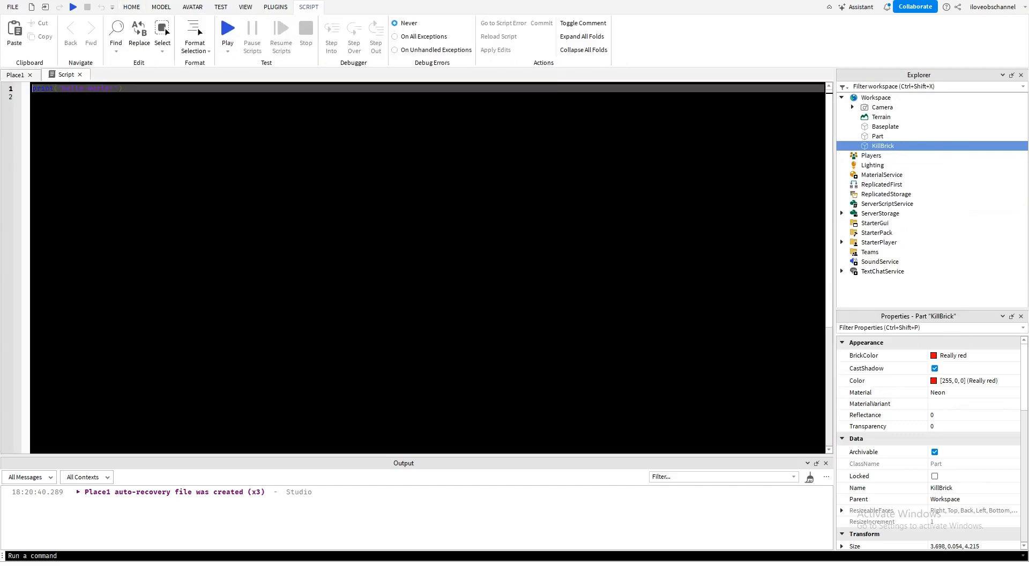
{"action": "key", "text": "BackSpace"}
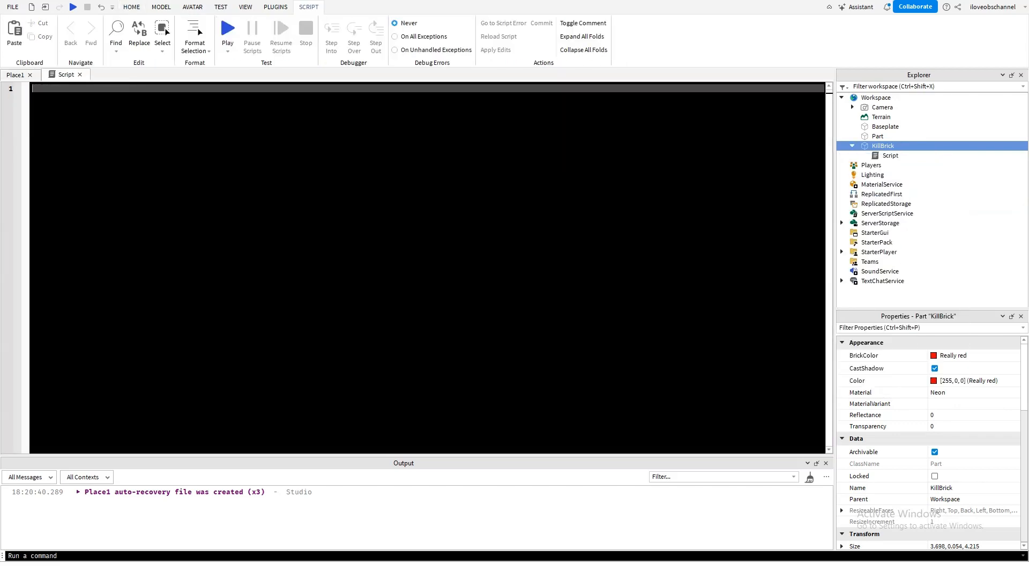
- On line 2 of the script, connect script.Parent.Touched to an anonymous function with the parameter hit
{"action": "key", "text": "Return"}
{"action": "key", "text": "Return"}
{"action": "key", "text": "Up"}
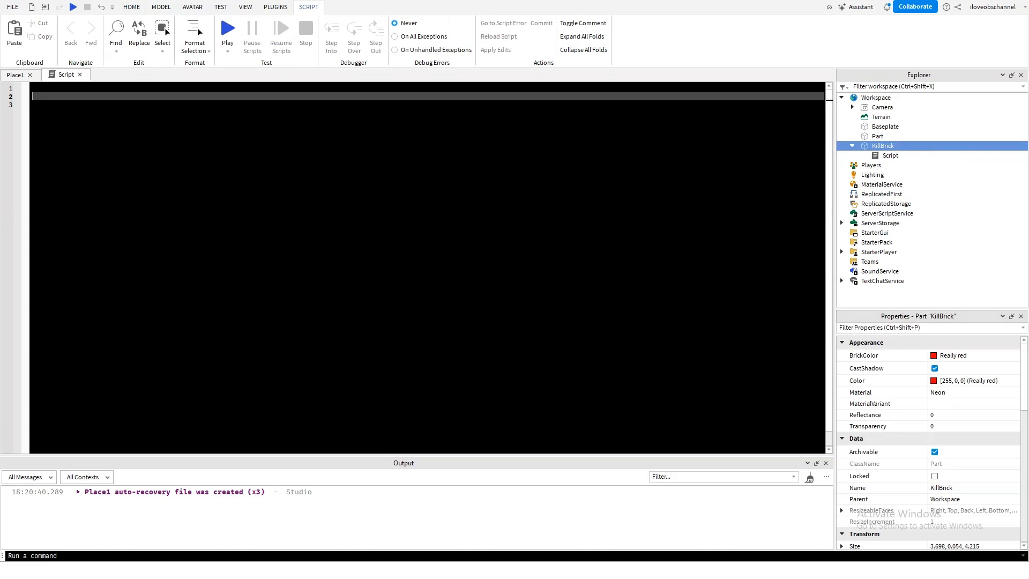
{"action": "type", "text": "script."}
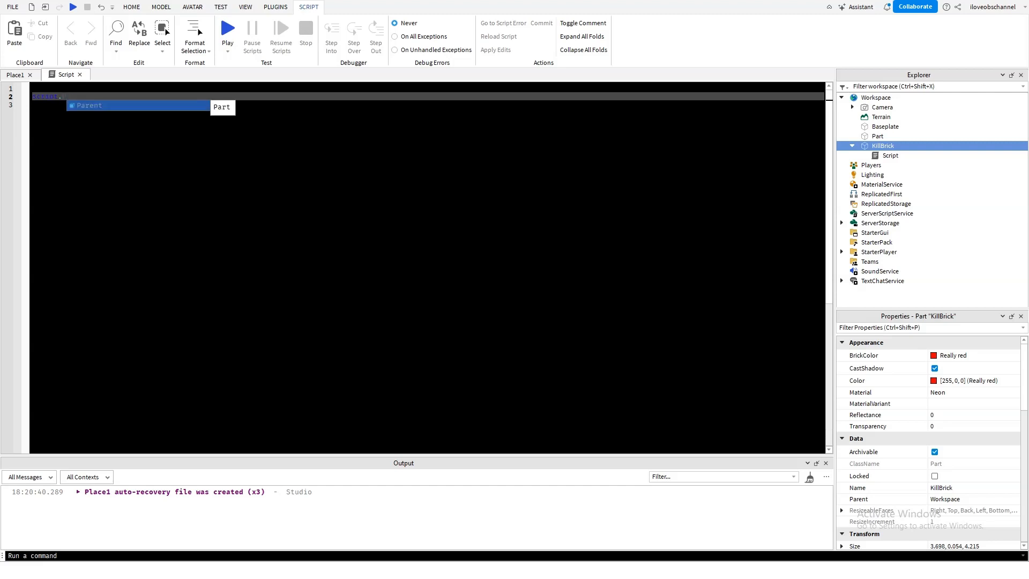
{"action": "type", "text": "Parent."}
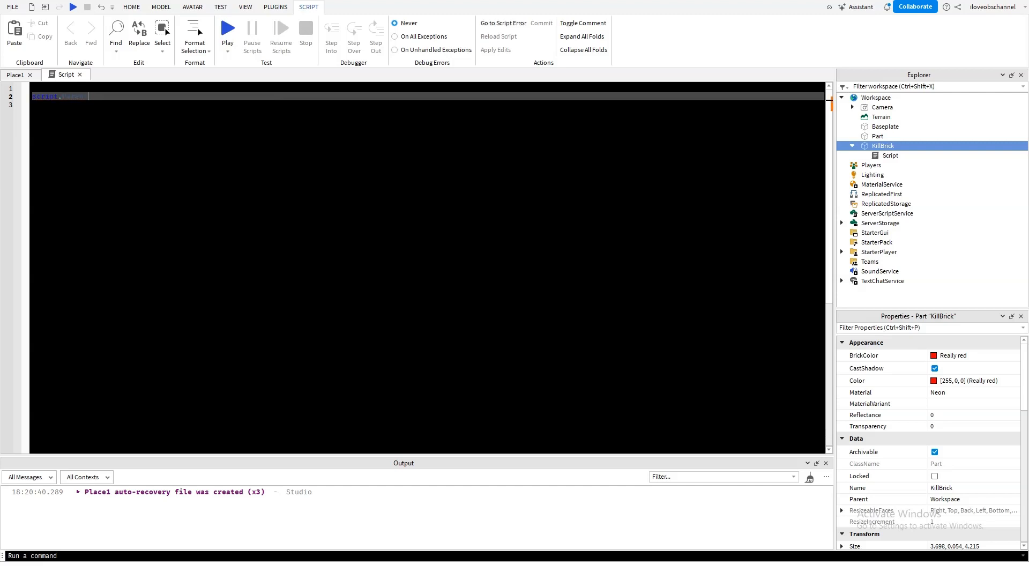
{"action": "type", "text": "Touched:C"}
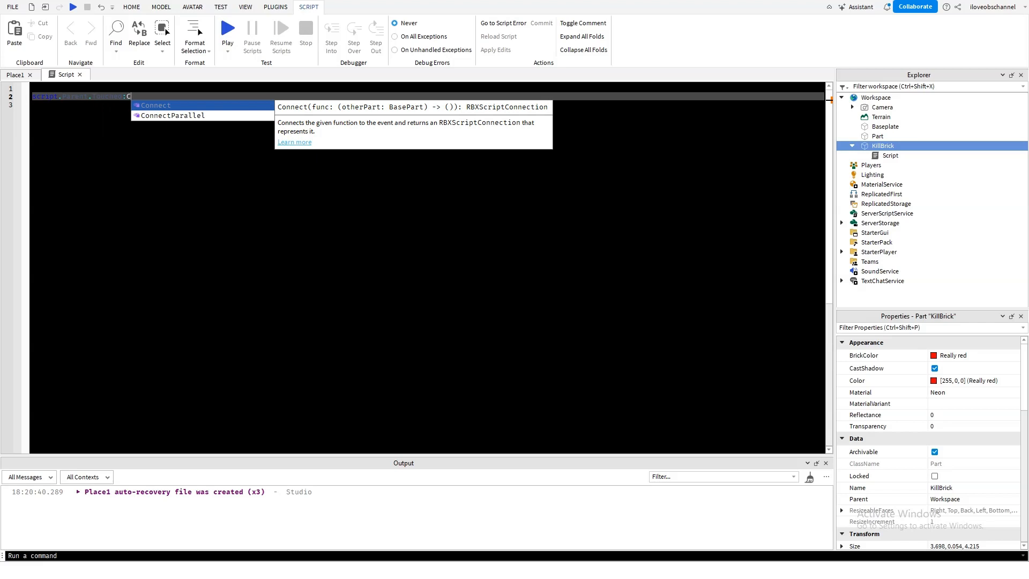
{"action": "key", "text": "Tab"}
{"action": "type", "text": "(function"}
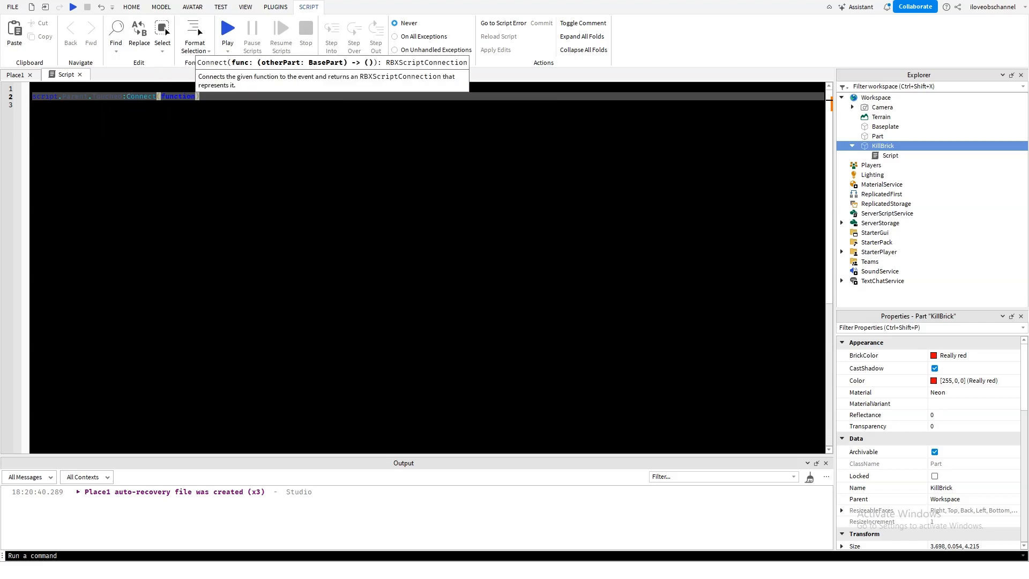
{"action": "type", "text": "(HIT"}
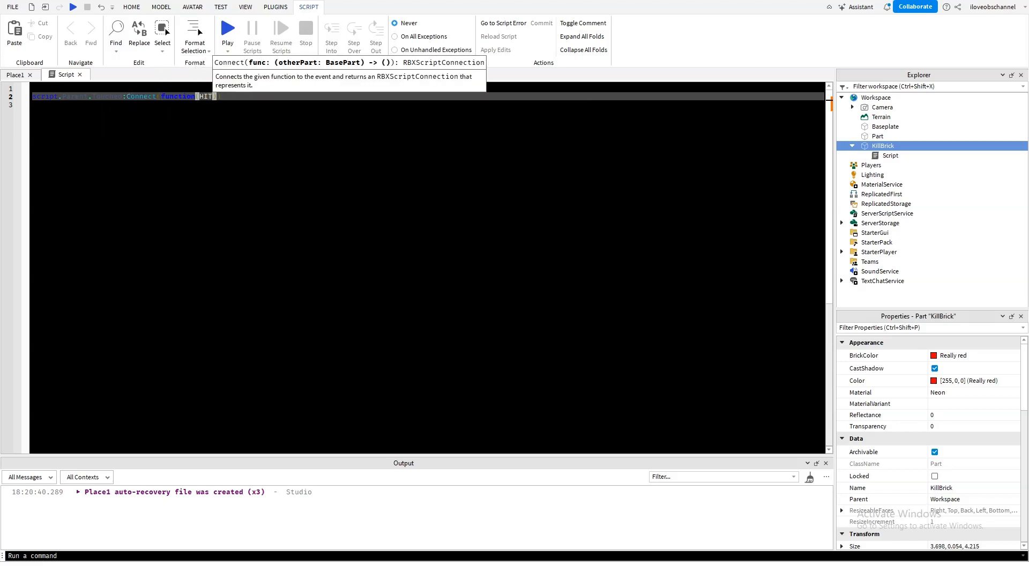
{"action": "key", "text": "BackSpace"}
{"action": "key", "text": "BackSpace"}
{"action": "key", "text": "BackSpace"}
{"action": "type", "text": "hit"}
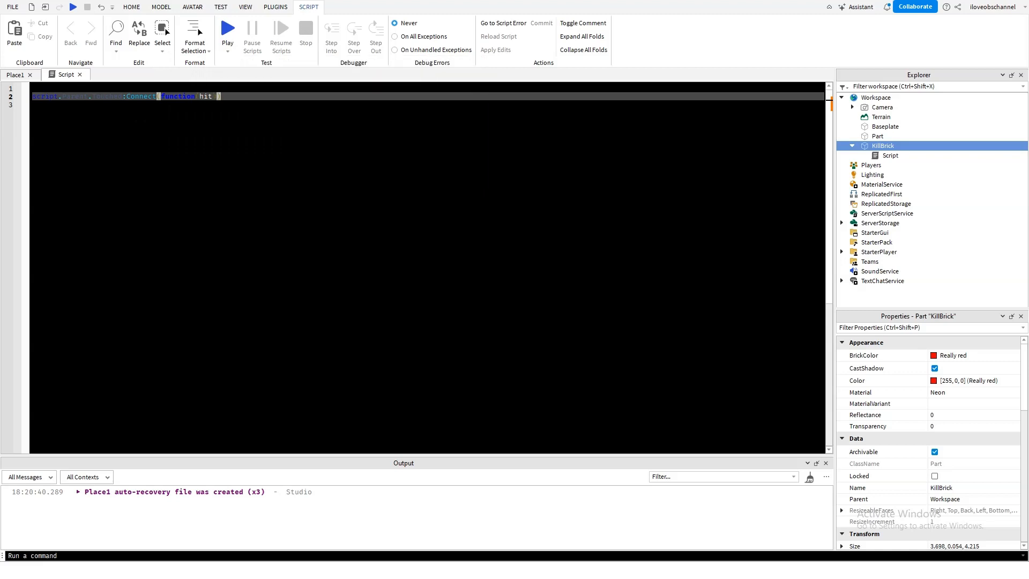
- Inside the touched function, declare local player as game.Players:GetPlayerFromCharacter(hit.Parent)
{"action": "key", "text": "Return"}
{"action": "type", "text": "lo"}
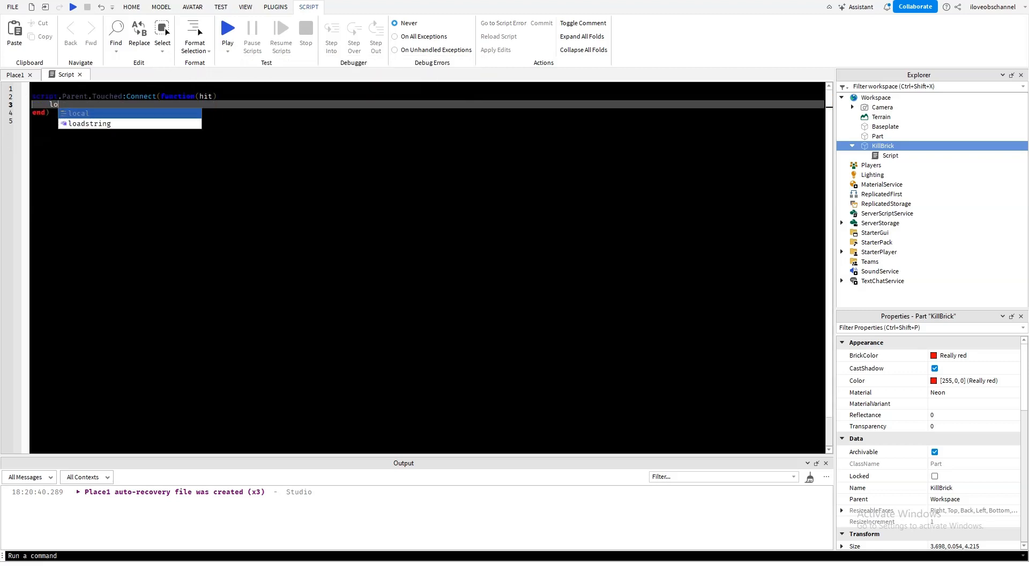
{"action": "type", "text": "cal player = "}
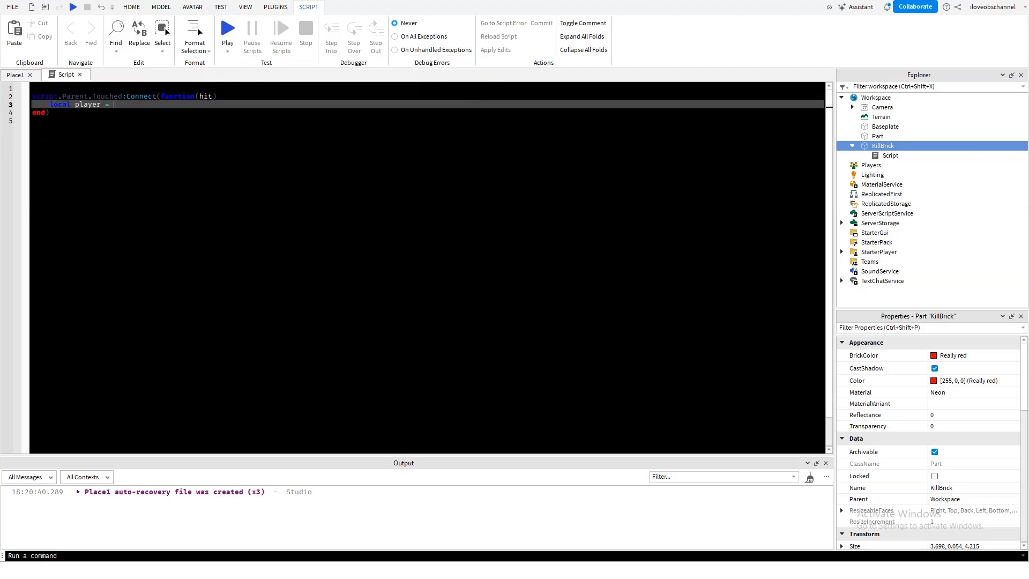
{"action": "type", "text": "game."}
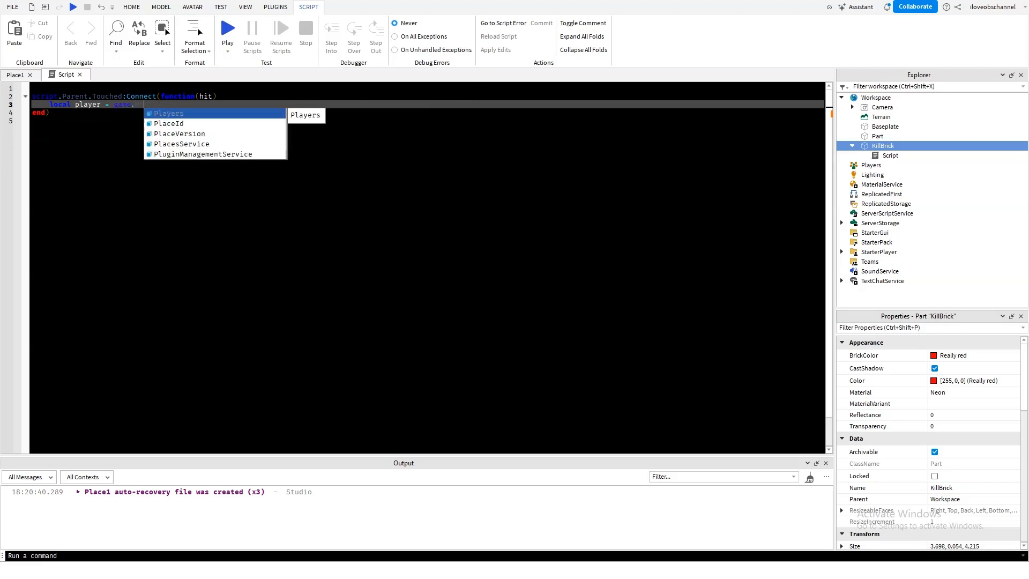
{"action": "key", "text": "Tab"}
{"action": "type", "text": ":Get"}
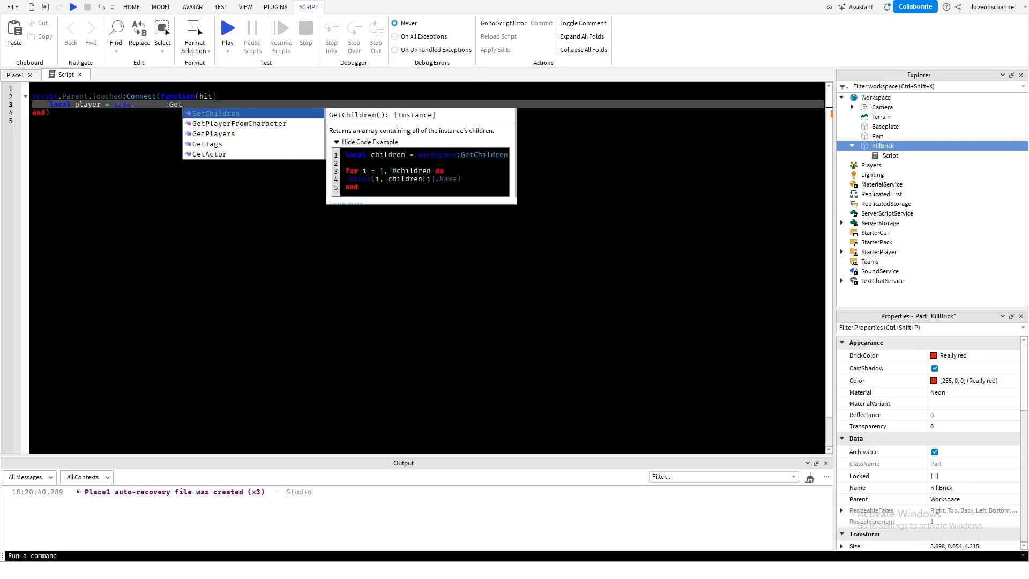
{"action": "key", "text": "Down"}
{"action": "key", "text": "Tab"}
{"action": "type", "text": "hit."}
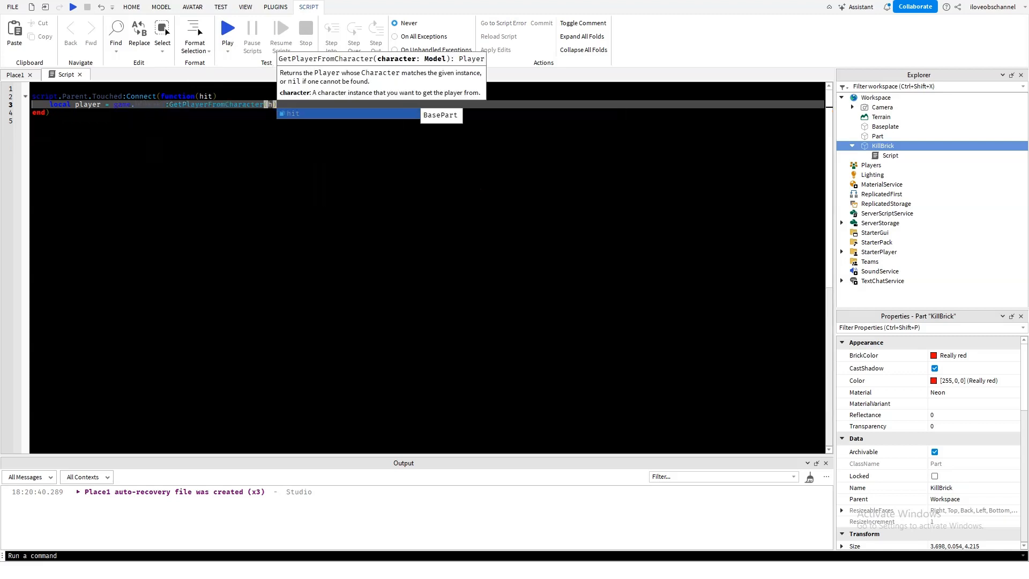
{"action": "key", "text": "Tab"}
{"action": "key", "text": "Return"}
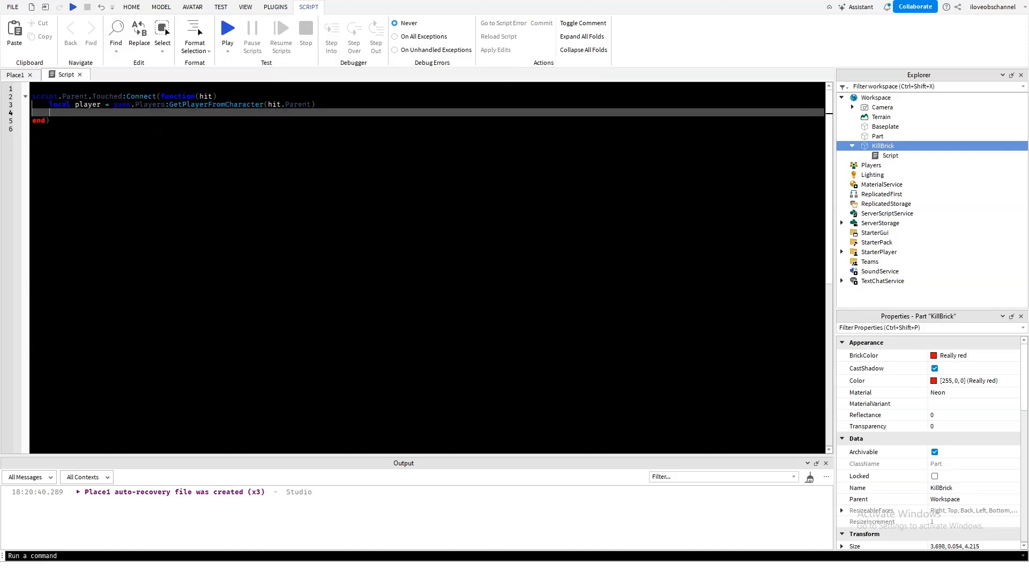
- Below a blank line after the player variable, add an "if player then" block
{"action": "key", "text": "Return"}
{"action": "type", "text": "if "}
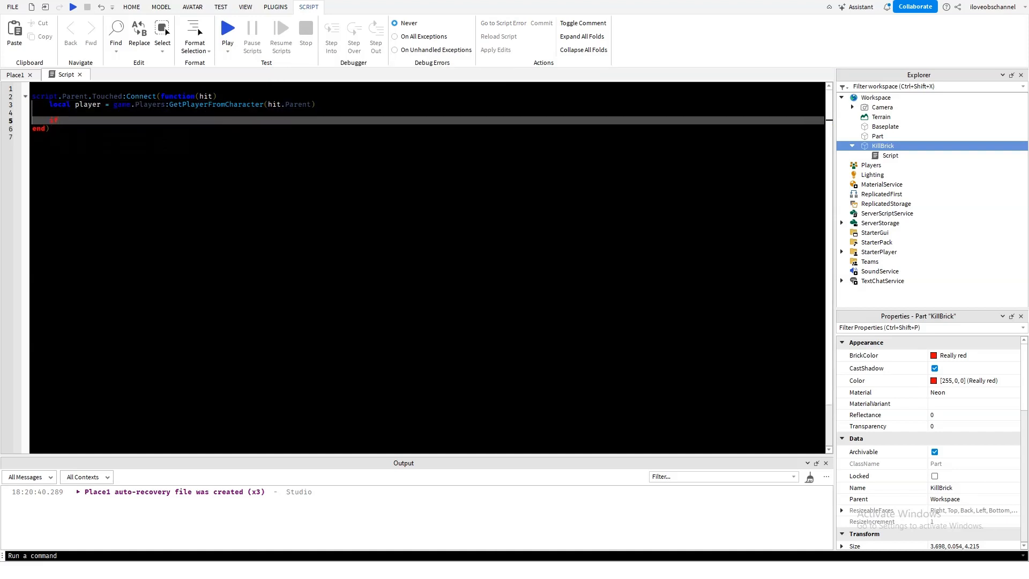
{"action": "type", "text": "player then"}
{"action": "key", "text": "Return"}
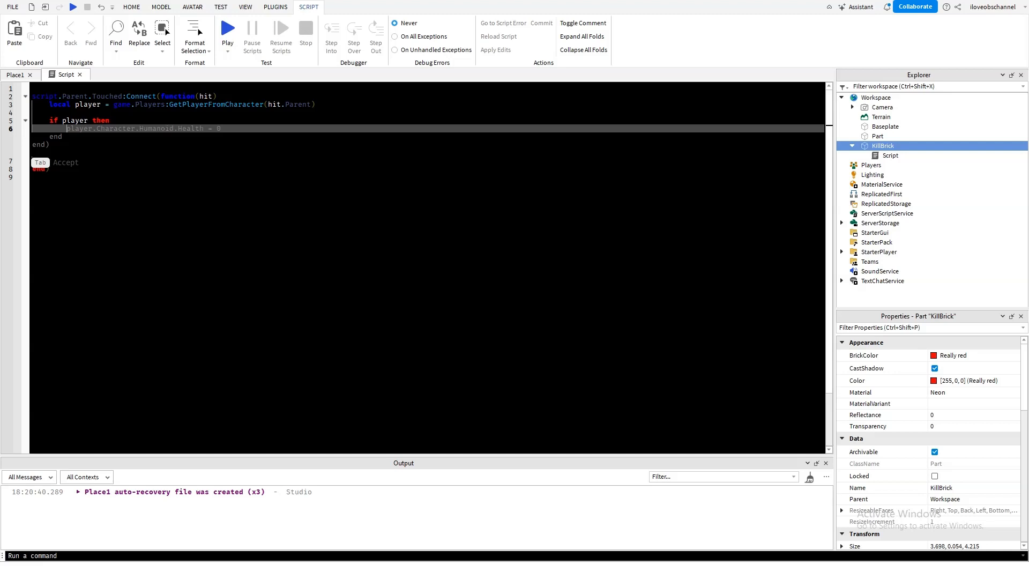
- Inside the if block, write player.Character.Humanoid.Health = 0
{"action": "type", "text": "playe"}
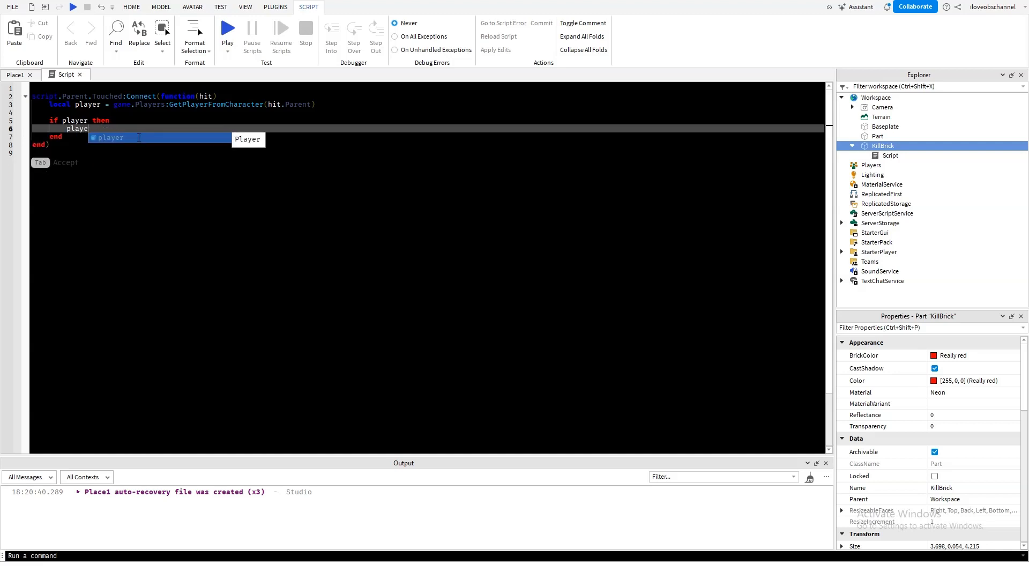
{"action": "type", "text": "rr"}
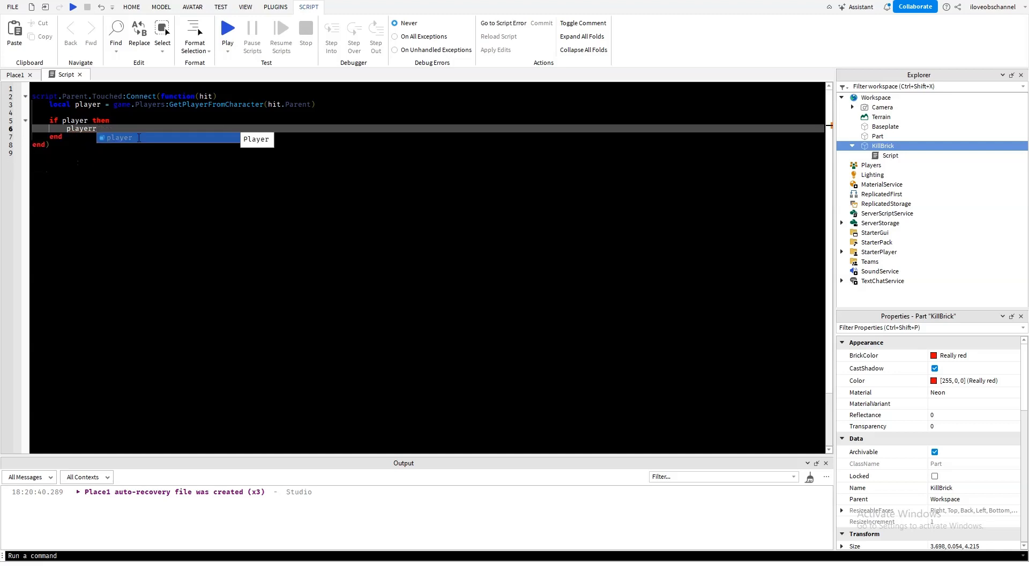
{"action": "key", "text": "Escape"}
{"action": "type", "text": ".C"}
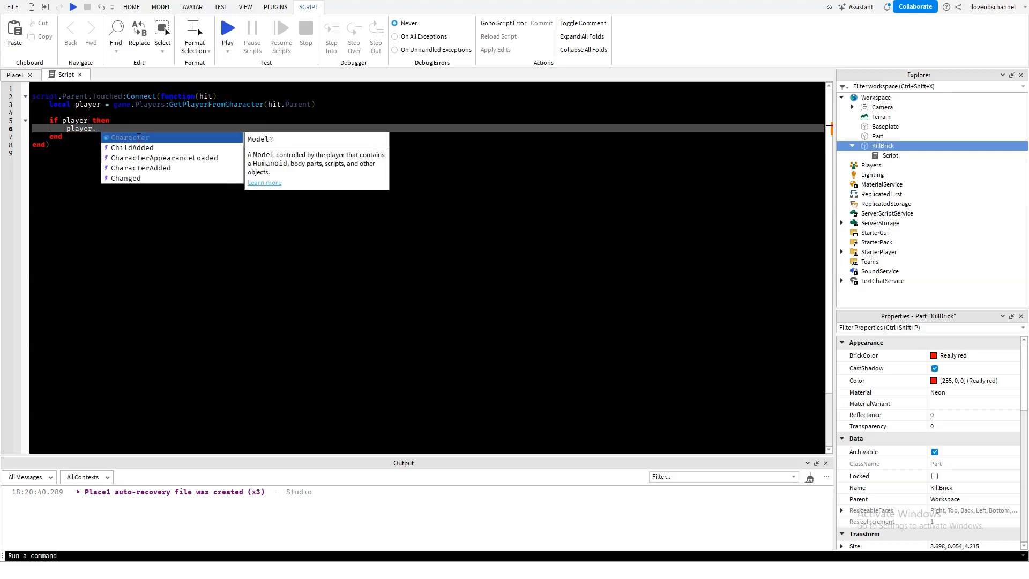
{"action": "key", "text": "Escape"}
{"action": "type", "text": "Character.Humanoid.Health"}
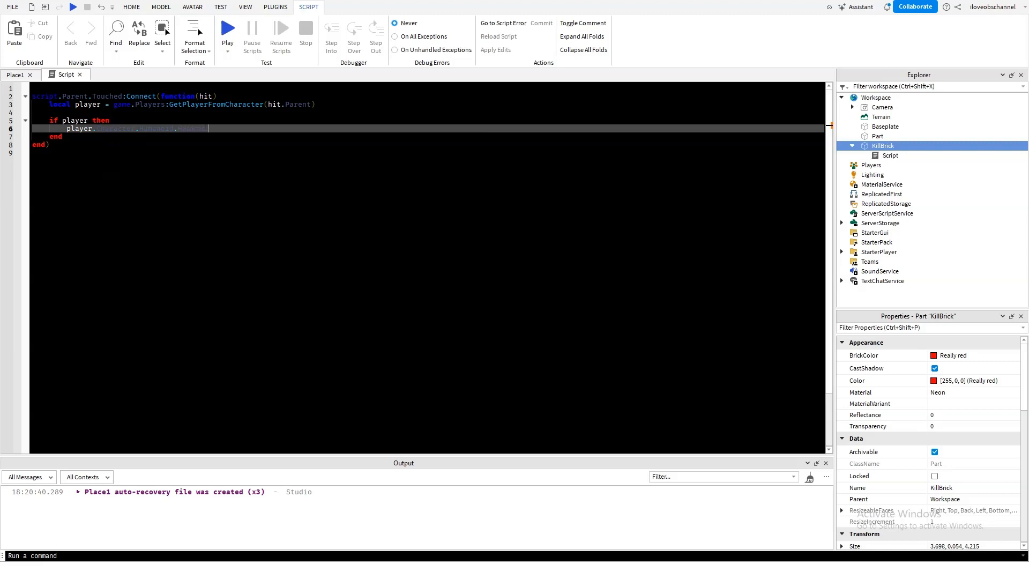
{"action": "type", "text": "= 0"}
- Above the health line, insert a nested condition: if player.Character:FindFirstChild("Humanoid") then
{"action": "left_click", "coordinate": [116, 121]}
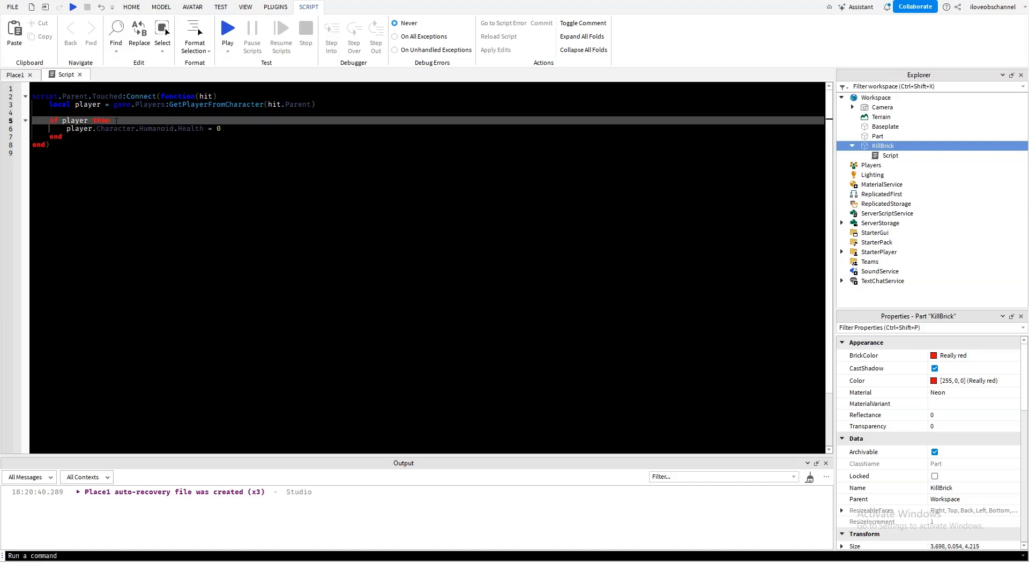
{"action": "key", "text": "Return"}
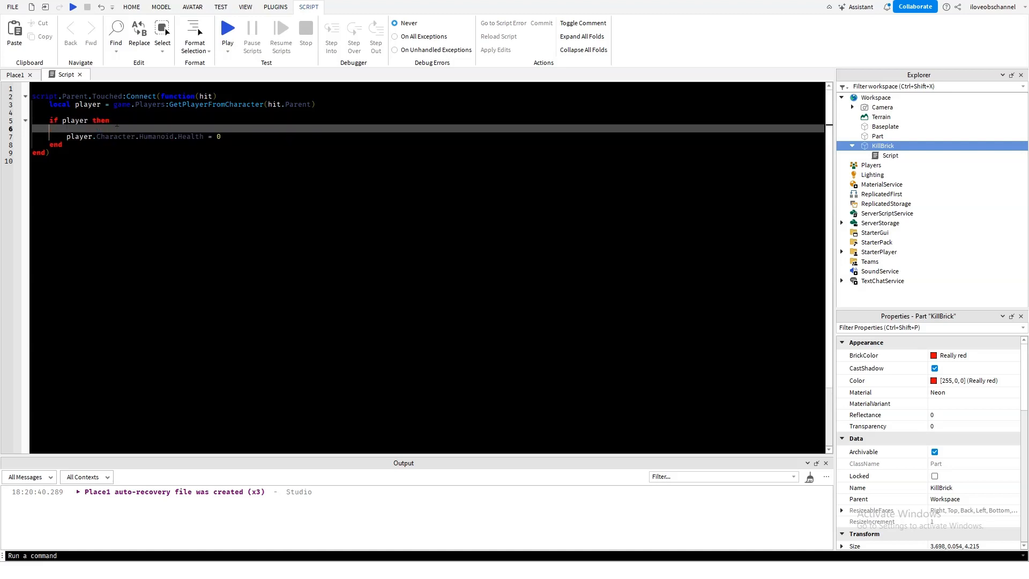
{"action": "type", "text": "if player."}
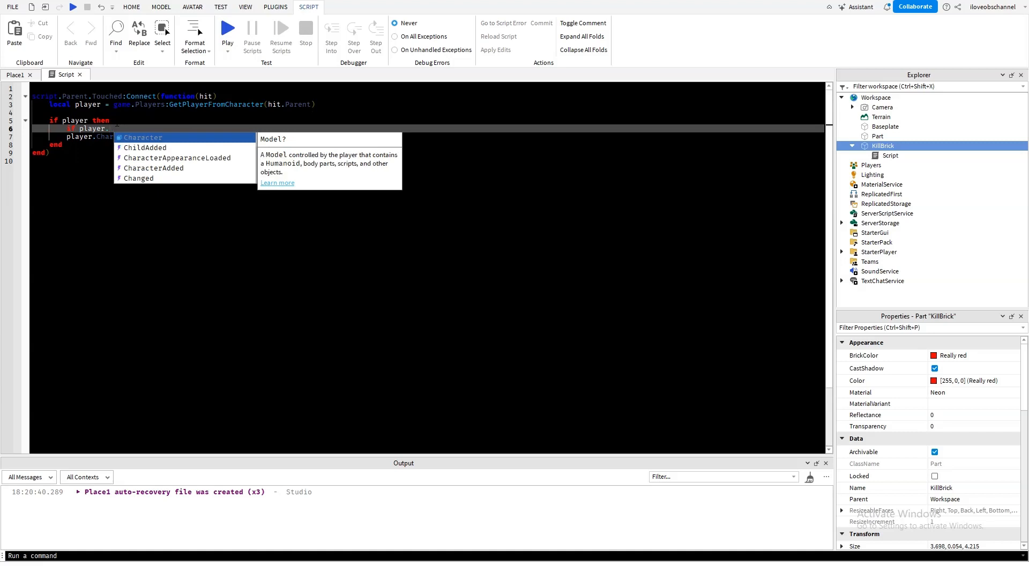
{"action": "type", "text": "Character:"}
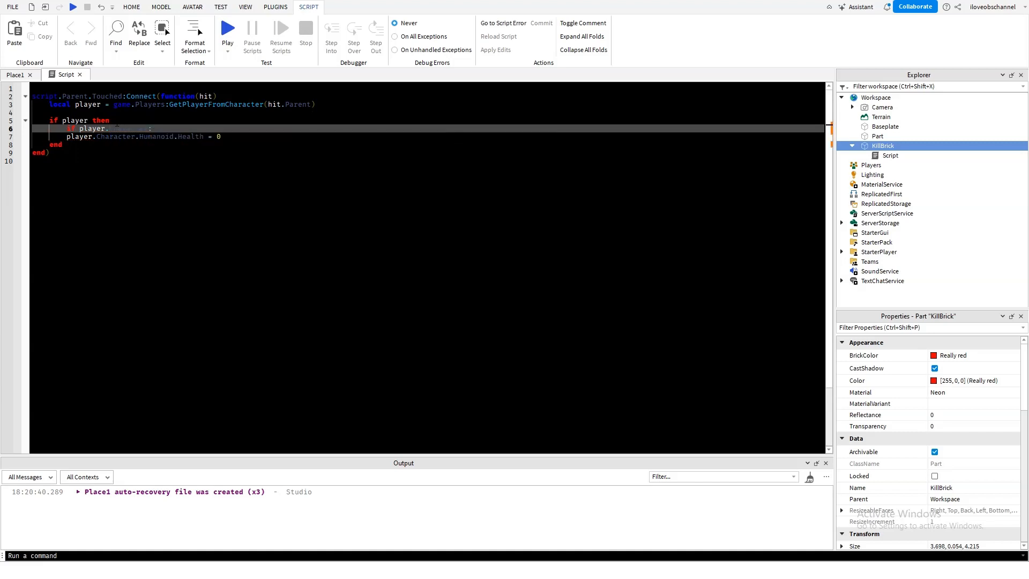
{"action": "type", "text": "FindFirstChild(\"Huma"}
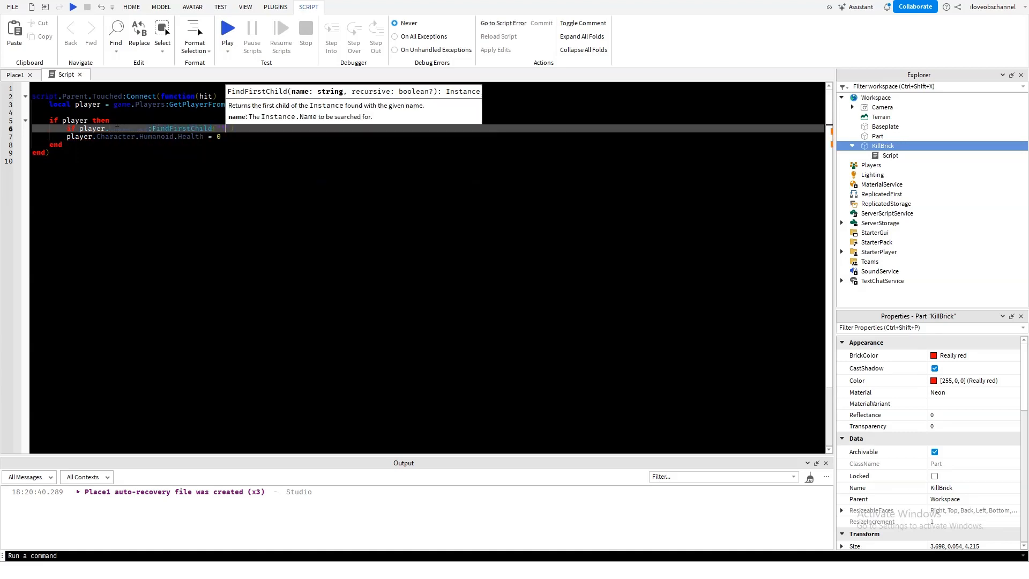
{"action": "type", "text": "noid\")"}
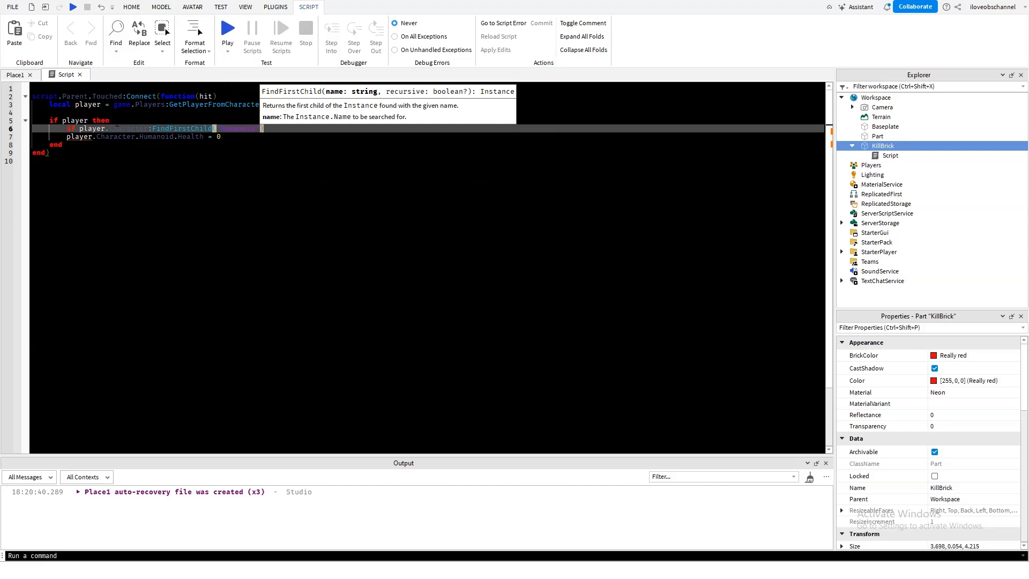
{"action": "type", "text": " then"}
{"action": "key", "text": "Return"}
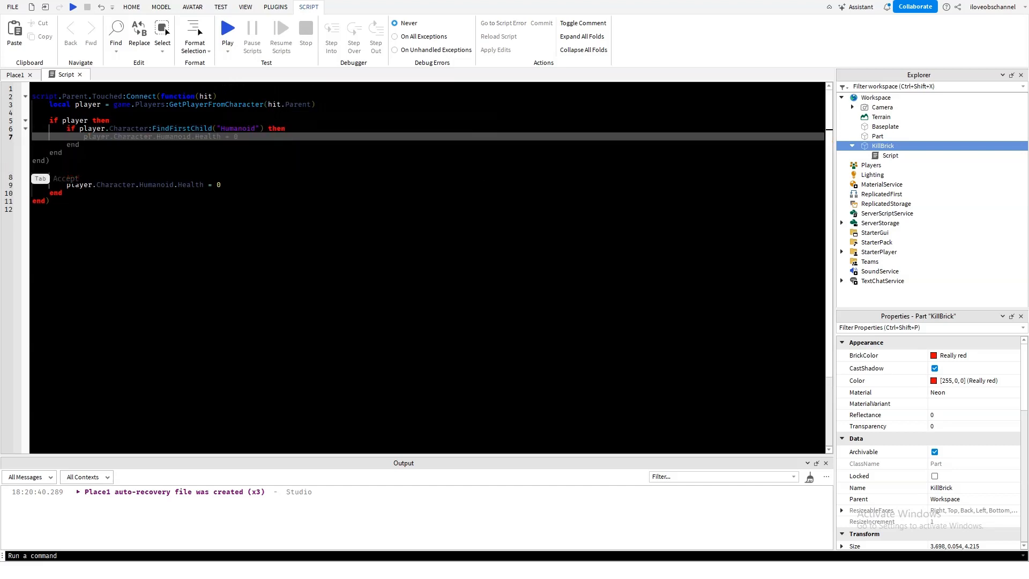
- Put player.Character.Humanoid.Health = 0 inside the nested Humanoid check and remove the duplicate statement below it
{"action": "left_click_drag", "start_coordinate": [221, 184], "coordinate": [32, 152]}
{"action": "key", "text": "Tab"}
{"action": "key", "text": "BackSpace"}
{"action": "key", "text": "BackSpace"}
{"action": "left_click", "coordinate": [107, 169]}
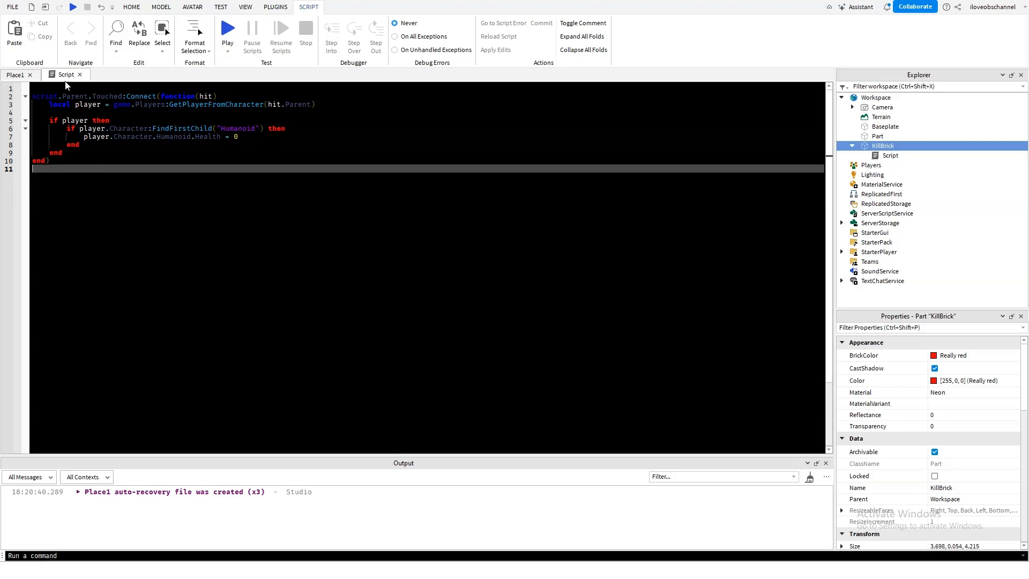
- Return to the Place1 viewport, duplicate KillBrick twice and spread the three bricks in a row along the platform
{"action": "left_click", "coordinate": [19, 75]}
{"action": "left_click", "coordinate": [619, 181]}
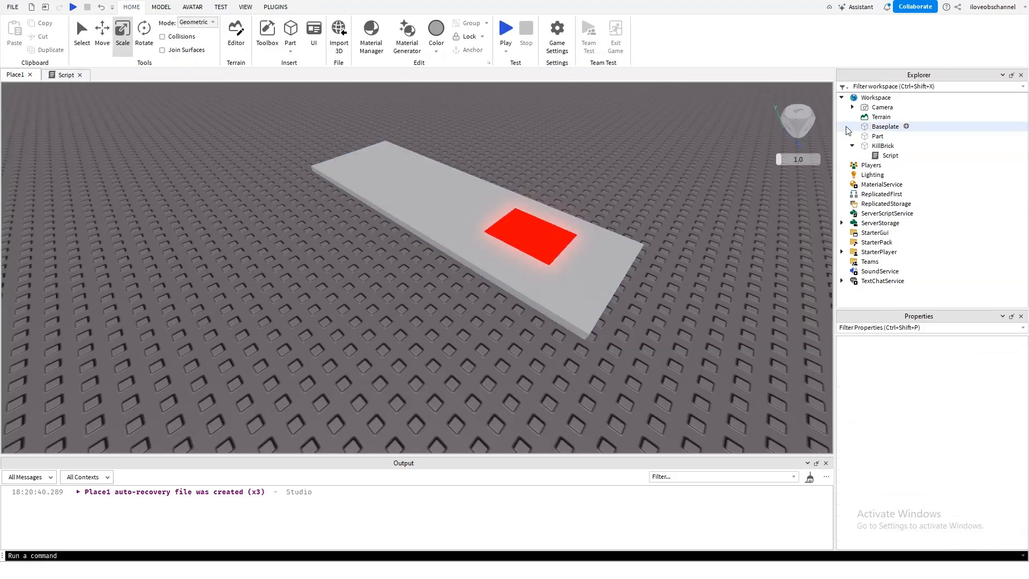
{"action": "left_click", "coordinate": [852, 146]}
{"action": "left_click", "coordinate": [878, 146]}
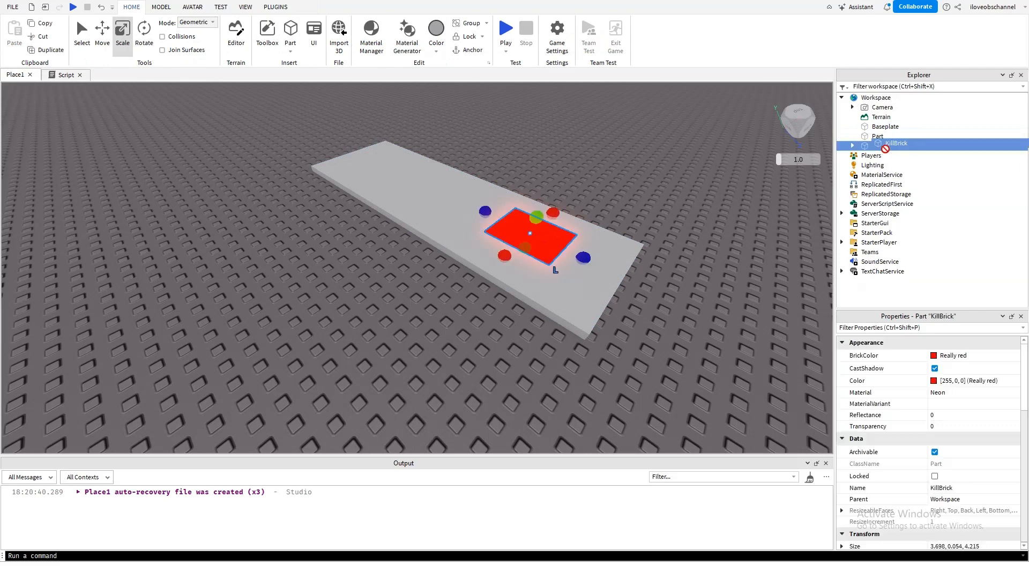
{"action": "right_click_drag", "start_coordinate": [608, 231], "coordinate": [354, 191]}
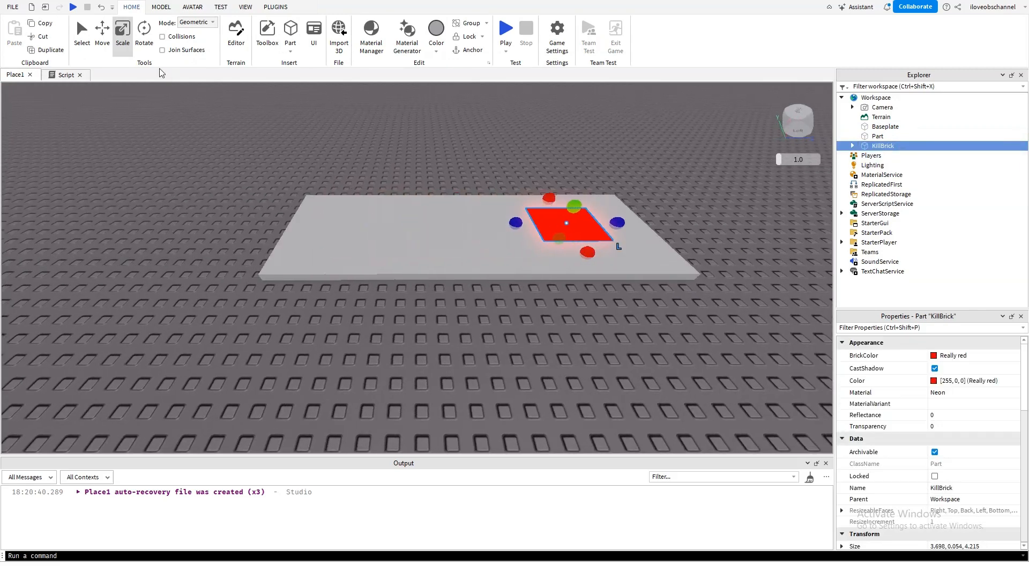
{"action": "key", "text": "ctrl+2"}
{"action": "key", "text": "ctrl+d"}
{"action": "left_click_drag", "start_coordinate": [608, 223], "coordinate": [431, 221]}
{"action": "key", "text": "ctrl+d"}
{"action": "left_click_drag", "start_coordinate": [450, 223], "coordinate": [616, 236]}
{"action": "left_click", "coordinate": [558, 203]}
{"action": "left_click", "coordinate": [453, 251]}
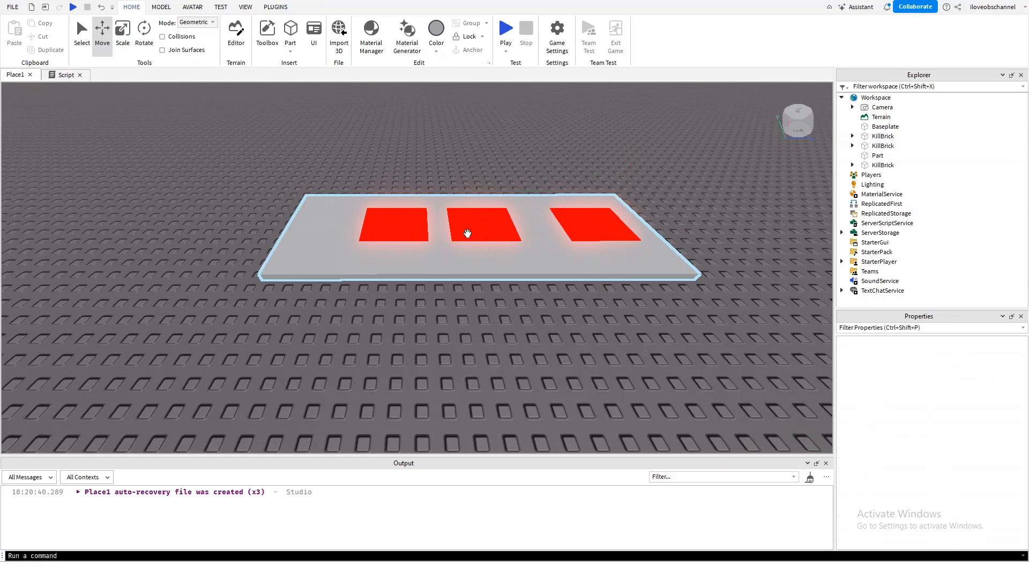
- Shift the three kill bricks slightly along the platform's length to even out the gaps between them
{"action": "left_click", "coordinate": [484, 231]}
{"action": "left_click", "coordinate": [567, 163]}
{"action": "key", "text": "w"}
{"action": "right_click_drag", "start_coordinate": [568, 162], "coordinate": [567, 163]}
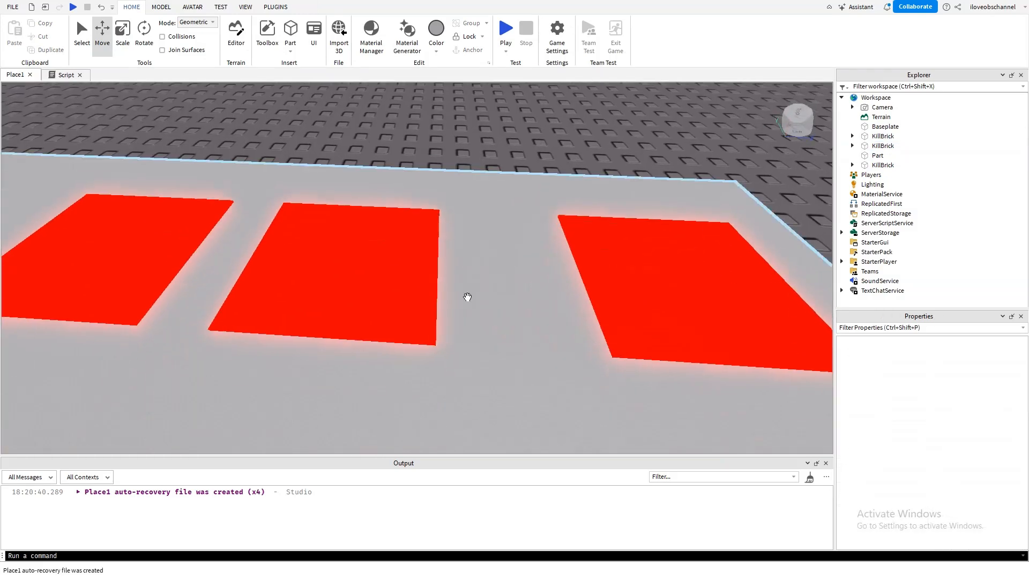
{"action": "left_click", "coordinate": [585, 298]}
{"action": "left_click", "coordinate": [595, 287]}
{"action": "scroll", "coordinate": [599, 278], "scroll_direction": "down", "scroll_amount": 5}
{"action": "left_click_drag", "start_coordinate": [601, 245], "coordinate": [591, 245]}
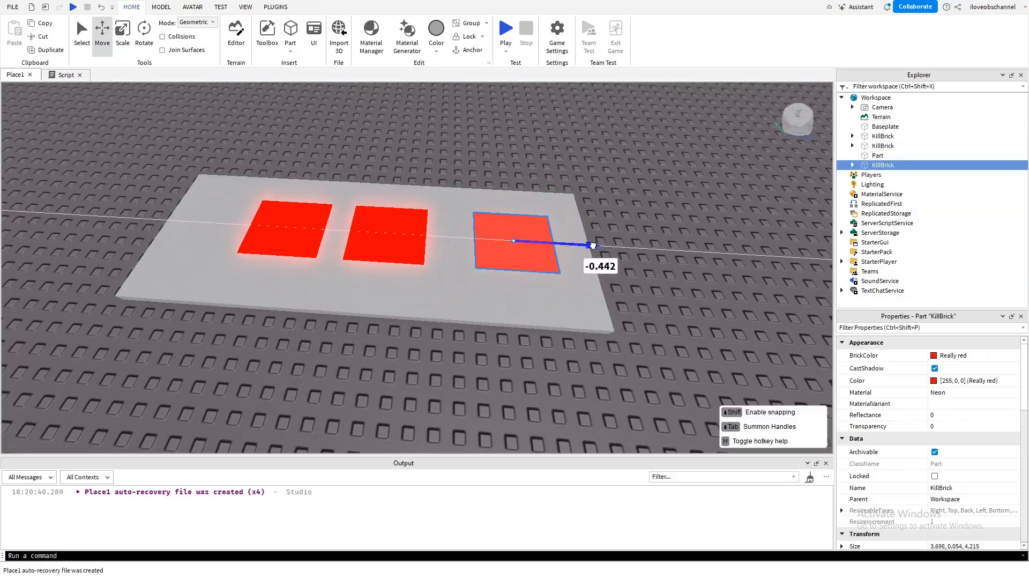
{"action": "left_click", "coordinate": [412, 239]}
{"action": "left_click_drag", "start_coordinate": [464, 239], "coordinate": [469, 239]}
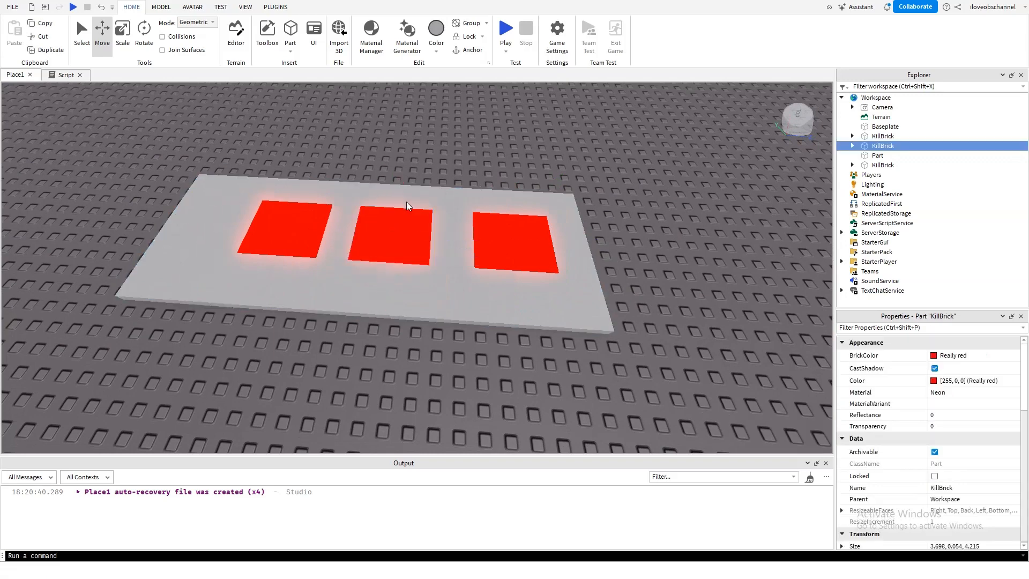
{"action": "left_click", "coordinate": [291, 231]}
{"action": "left_click_drag", "start_coordinate": [365, 230], "coordinate": [360, 232]}
{"action": "left_click", "coordinate": [370, 170]}
- Scale the middle kill brick and one end kill brick across the platform's width, dismissing the Add Easy Textures update notice
{"action": "key", "text": "a"}
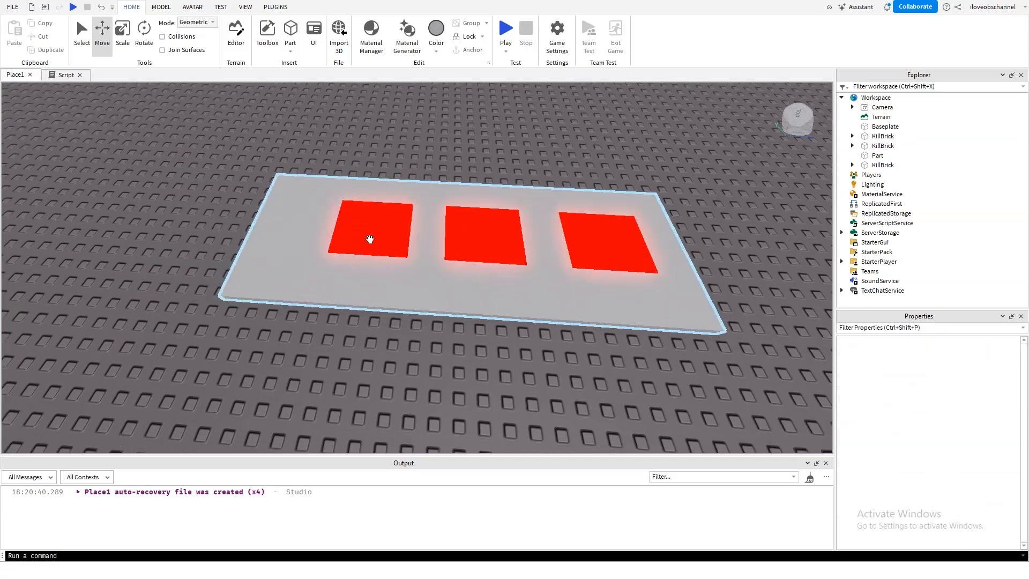
{"action": "left_click", "coordinate": [321, 229]}
{"action": "left_click", "coordinate": [120, 54]}
{"action": "left_click_drag", "start_coordinate": [272, 229], "coordinate": [325, 233]}
{"action": "left_click", "coordinate": [301, 259]}
{"action": "key", "text": "d"}
{"action": "right_click_drag", "start_coordinate": [300, 259], "coordinate": [301, 259]}
{"action": "key", "text": "s"}
{"action": "left_click", "coordinate": [445, 314]}
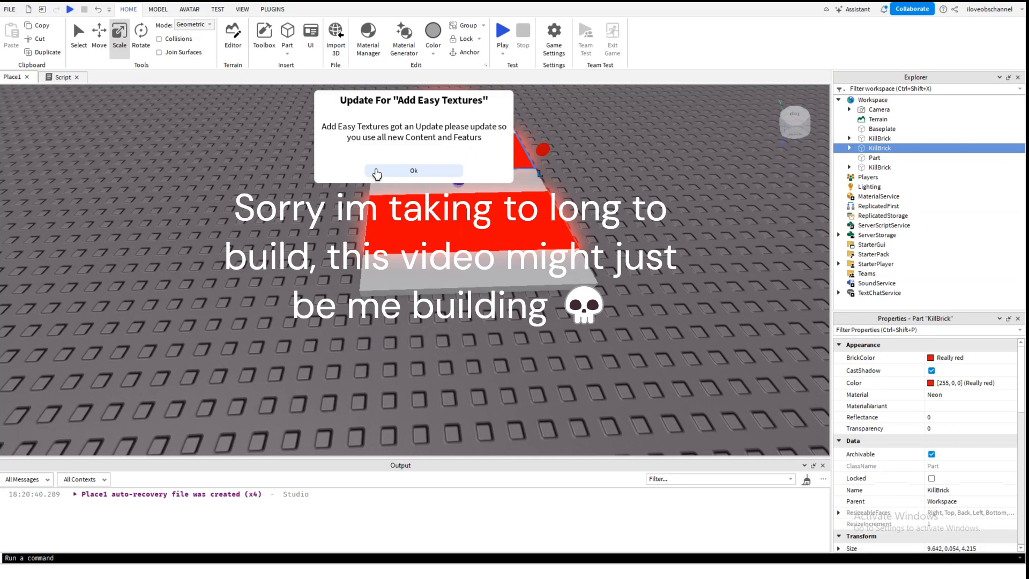
{"action": "left_click", "coordinate": [383, 175]}
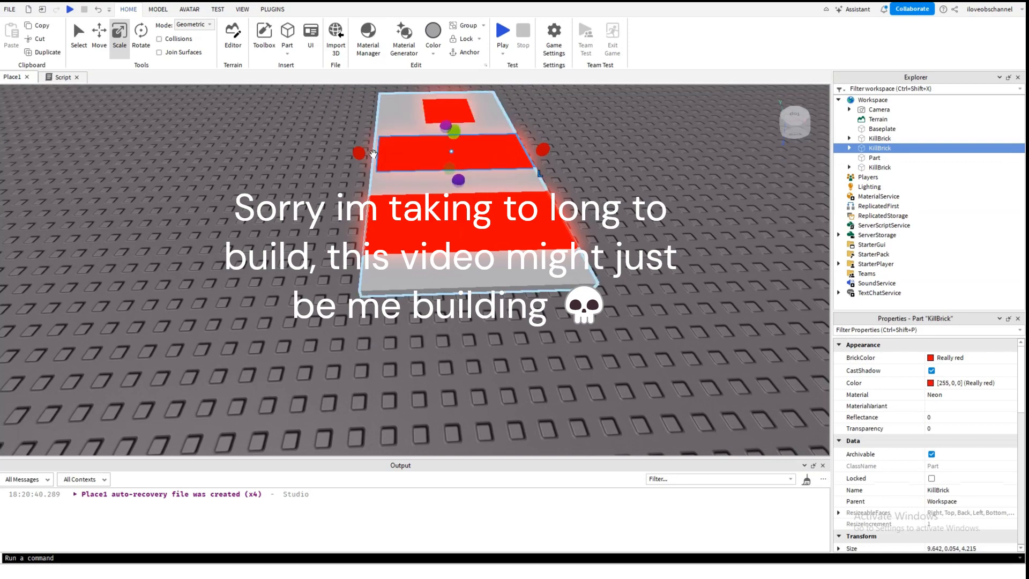
{"action": "left_click_drag", "start_coordinate": [360, 155], "coordinate": [359, 154]}
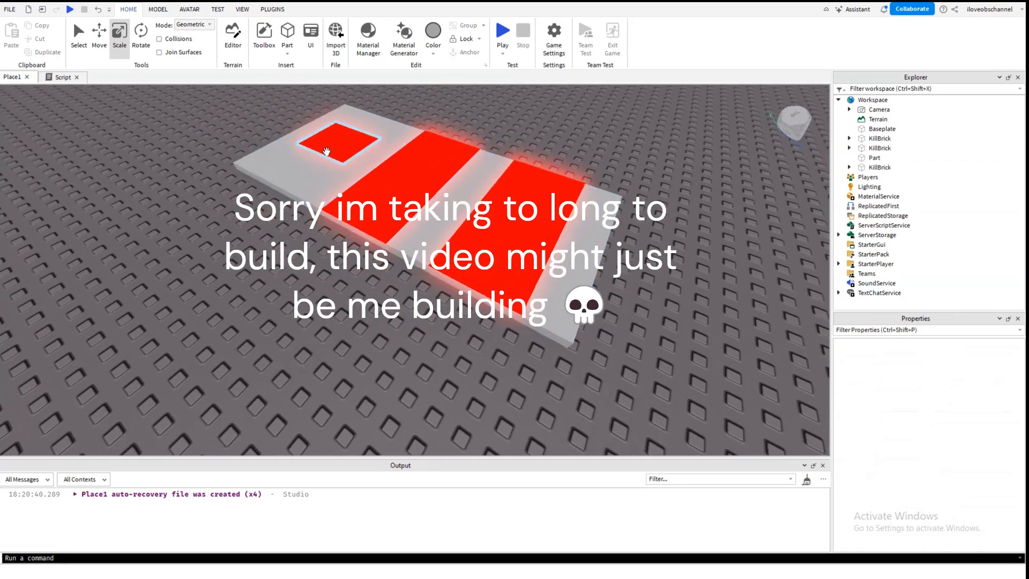
- Scale the remaining small kill brick from both sides to span the platform's width, about 9.93 wide
{"action": "left_click", "coordinate": [357, 142]}
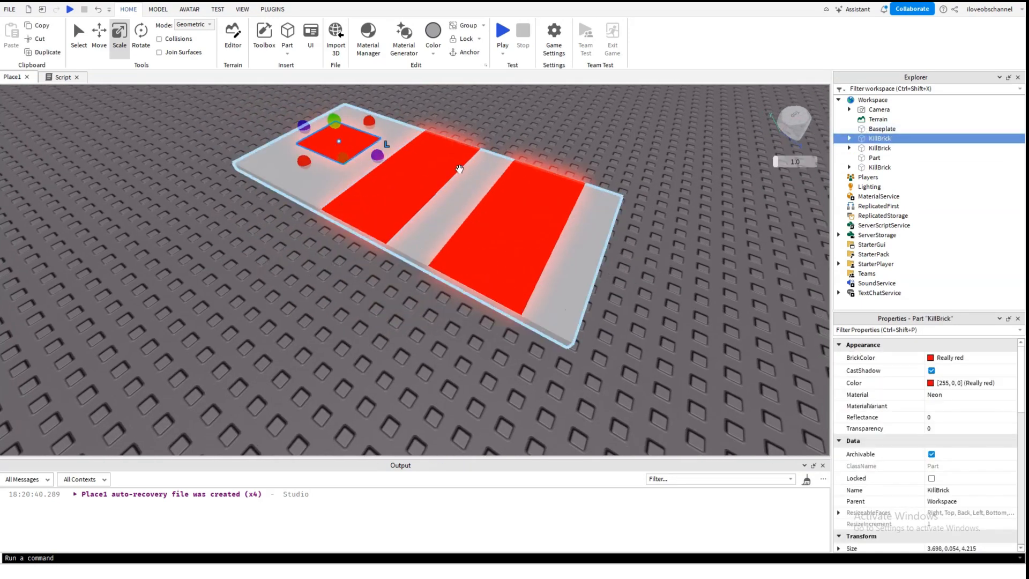
{"action": "right_click_drag", "start_coordinate": [459, 170], "coordinate": [460, 171]}
{"action": "key", "text": "w"}
{"action": "key", "text": "d"}
{"action": "left_click_drag", "start_coordinate": [482, 315], "coordinate": [554, 322]}
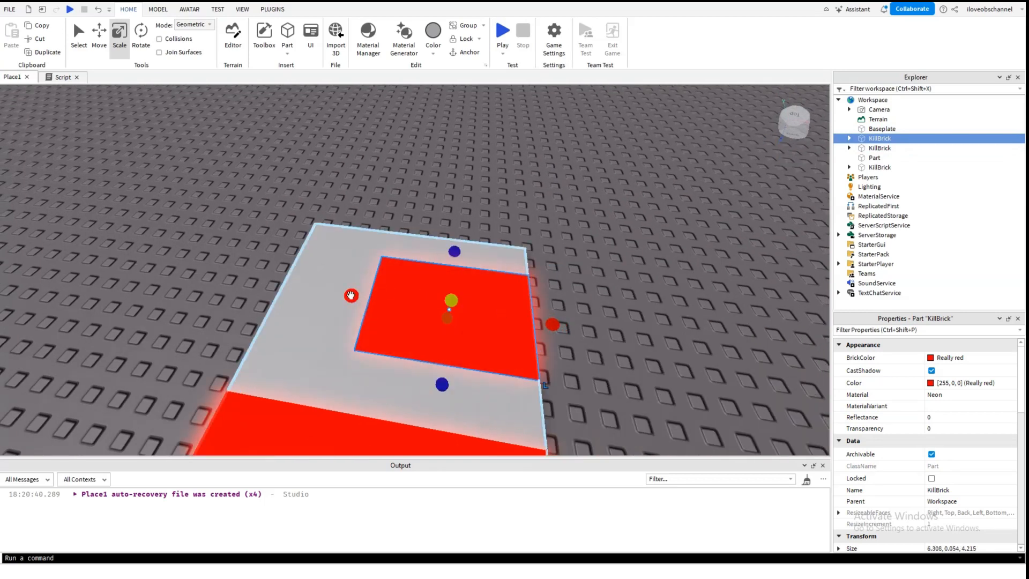
{"action": "left_click_drag", "start_coordinate": [349, 294], "coordinate": [265, 283]}
{"action": "left_click", "coordinate": [630, 266]}
{"action": "key", "text": "s"}
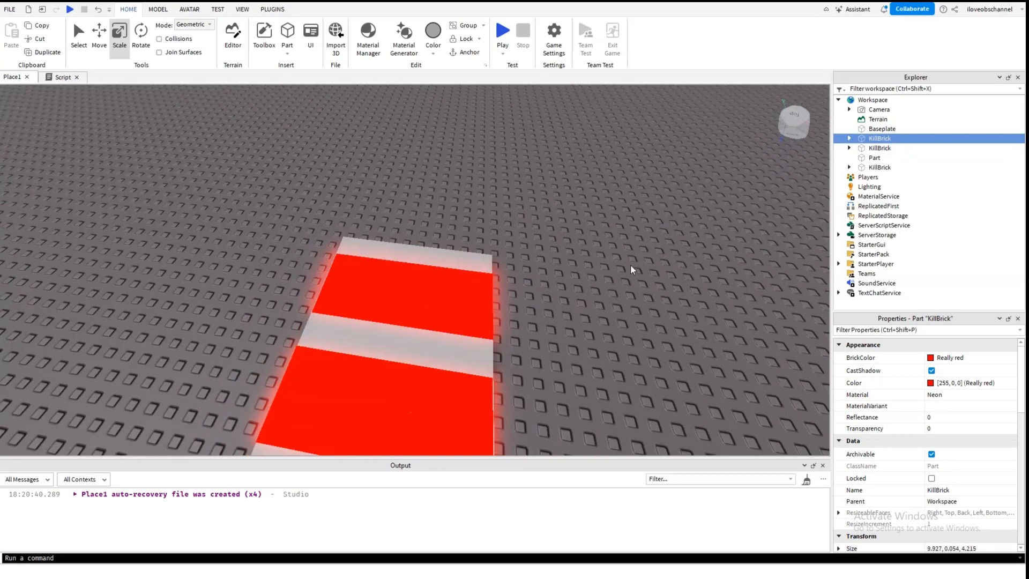
{"action": "right_click_drag", "start_coordinate": [631, 266], "coordinate": [580, 272]}
{"action": "key", "text": "d"}
{"action": "left_click", "coordinate": [562, 270]}
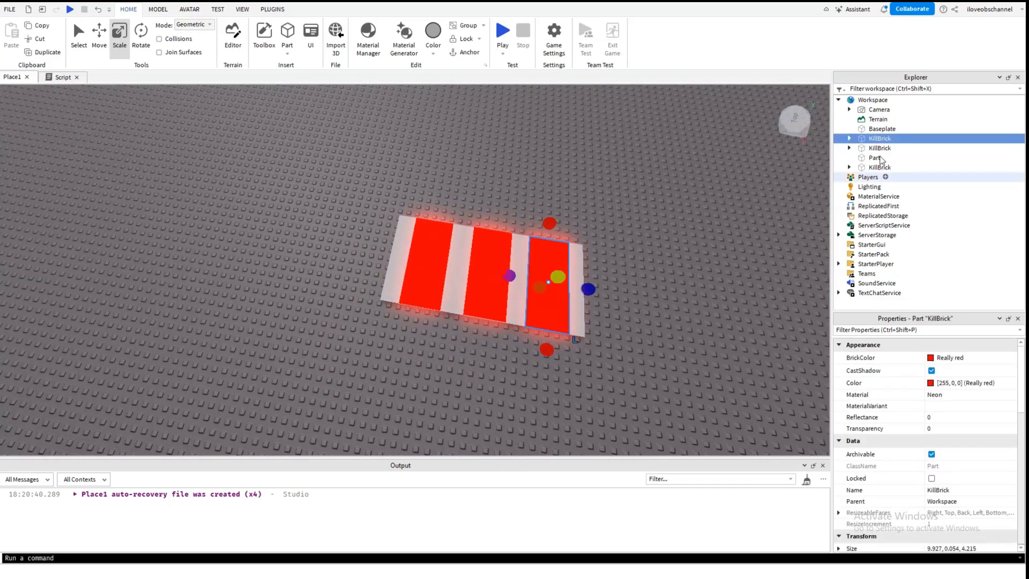
{"action": "left_click", "coordinate": [848, 139]}
{"action": "left_click", "coordinate": [849, 138]}
{"action": "left_click", "coordinate": [600, 326]}
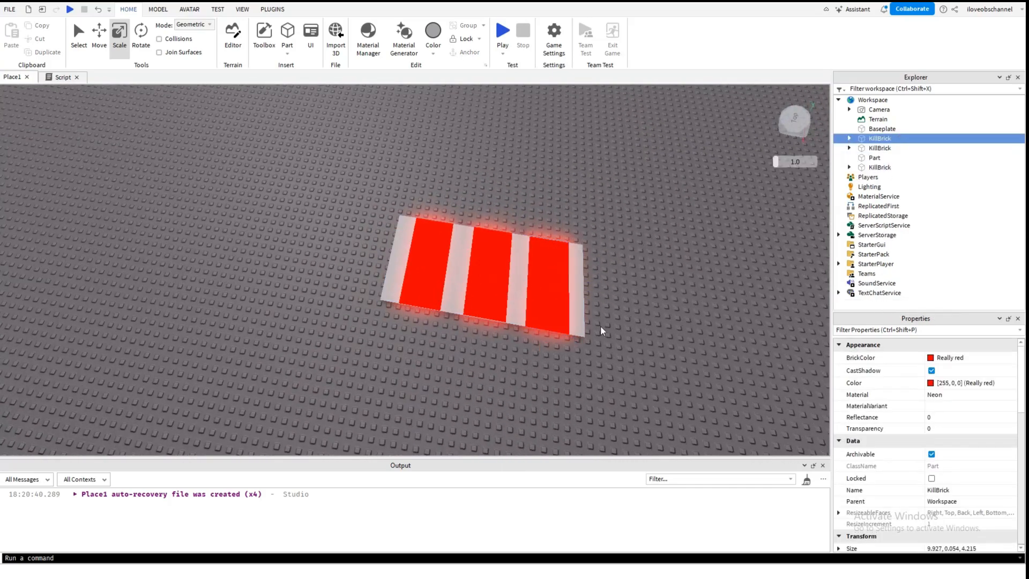
{"action": "key", "text": "w"}
{"action": "key", "text": "d"}
{"action": "right_click_drag", "start_coordinate": [622, 294], "coordinate": [551, 301]}
{"action": "key", "text": "a"}
{"action": "key", "text": "s"}
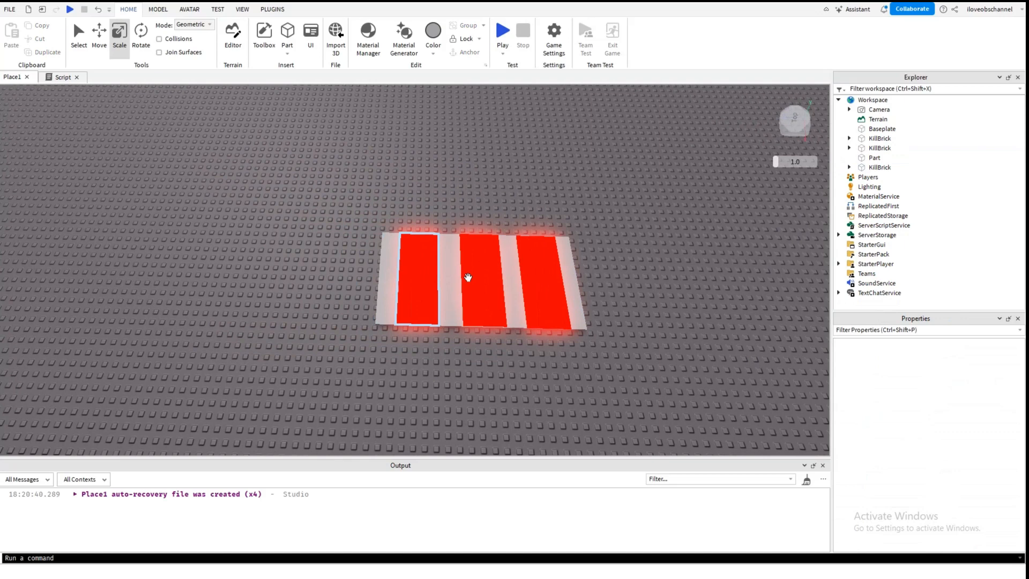
- Nudge the middle and one end kill brick slightly along the platform's length to even out the spacing between the three stripes
{"action": "left_click", "coordinate": [551, 273]}
{"action": "left_click", "coordinate": [587, 299]}
{"action": "left_click_drag", "start_coordinate": [596, 280], "coordinate": [661, 326]}
{"action": "left_click", "coordinate": [546, 293]}
{"action": "left_click", "coordinate": [99, 38]}
{"action": "left_click", "coordinate": [662, 327]}
{"action": "right_click_drag", "start_coordinate": [662, 327], "coordinate": [647, 325]}
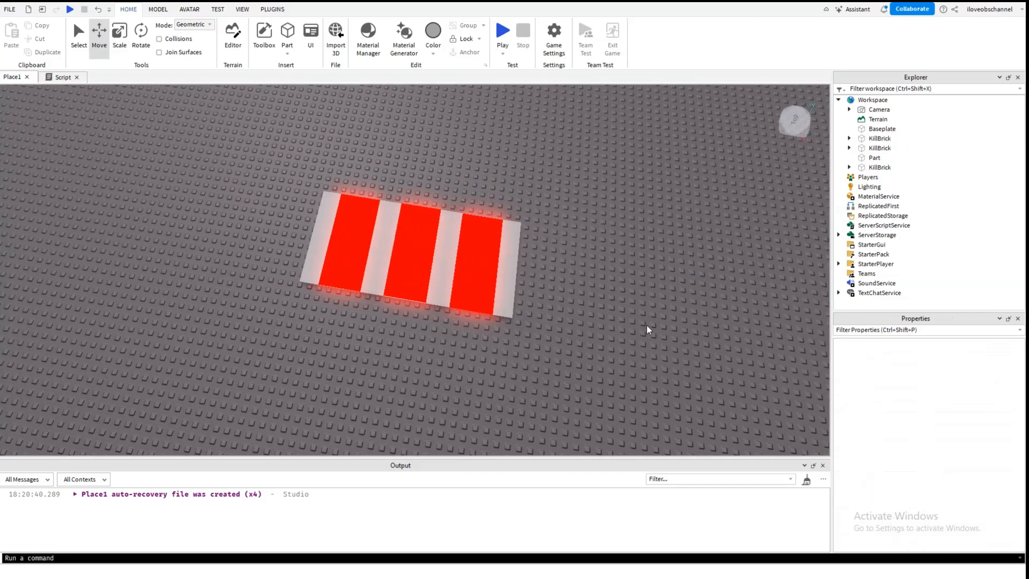
{"action": "left_click", "coordinate": [428, 281]}
{"action": "left_click_drag", "start_coordinate": [471, 261], "coordinate": [470, 280]}
{"action": "left_click", "coordinate": [485, 272]}
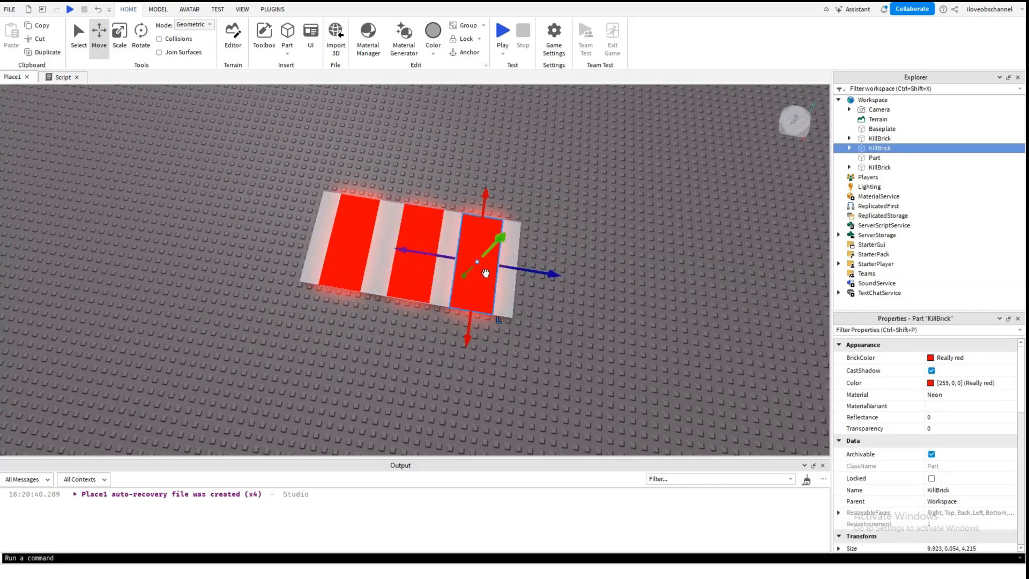
{"action": "left_click_drag", "start_coordinate": [514, 266], "coordinate": [520, 267]}
{"action": "left_click", "coordinate": [551, 301]}
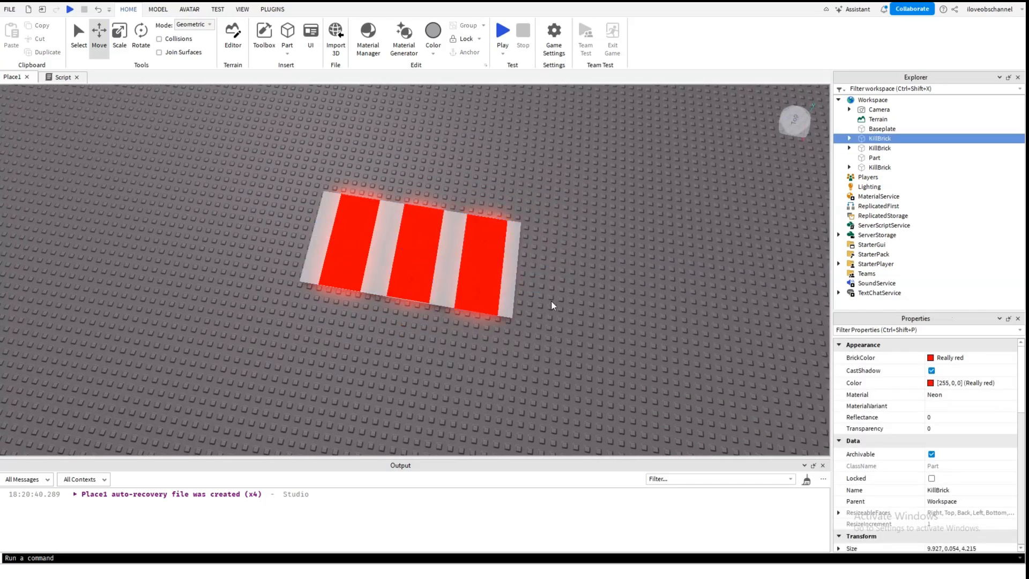
- Scale the platform slightly longer, to a length of about 21.57
{"action": "left_click", "coordinate": [511, 283]}
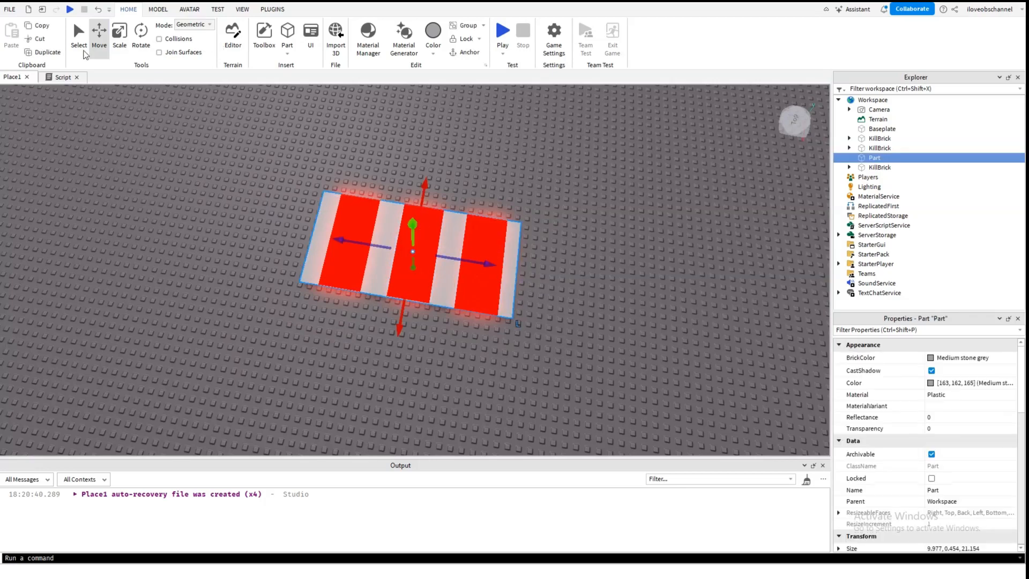
{"action": "left_click", "coordinate": [120, 39]}
{"action": "left_click", "coordinate": [561, 311]}
- Select the platform with its three kill bricks, duplicate them and move the copy in line beyond the first platform's end
{"action": "right_click_drag", "start_coordinate": [561, 310], "coordinate": [558, 309]}
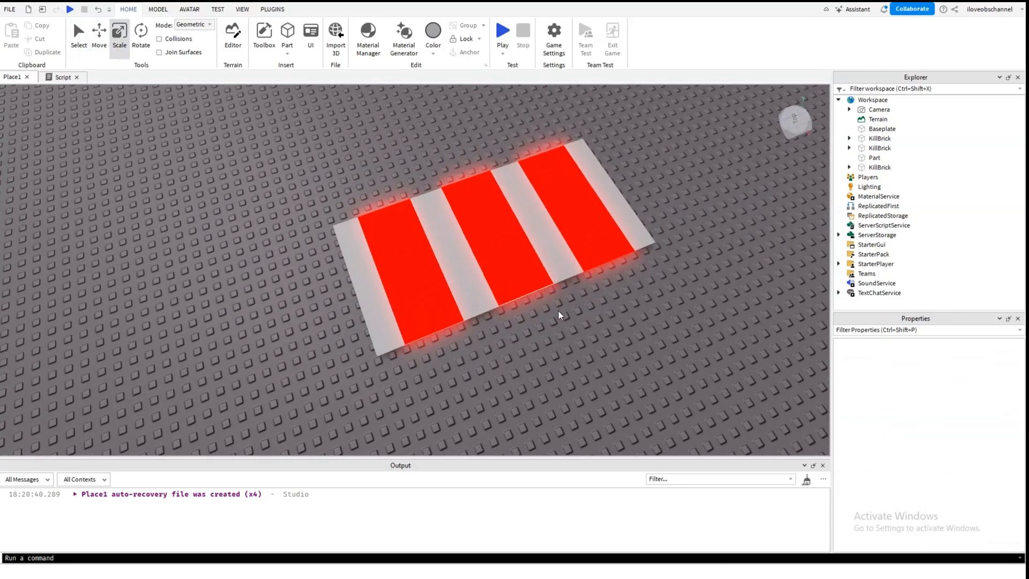
{"action": "scroll", "coordinate": [557, 306], "scroll_direction": "down", "scroll_amount": 5}
{"action": "left_click_drag", "start_coordinate": [620, 204], "coordinate": [661, 242]}
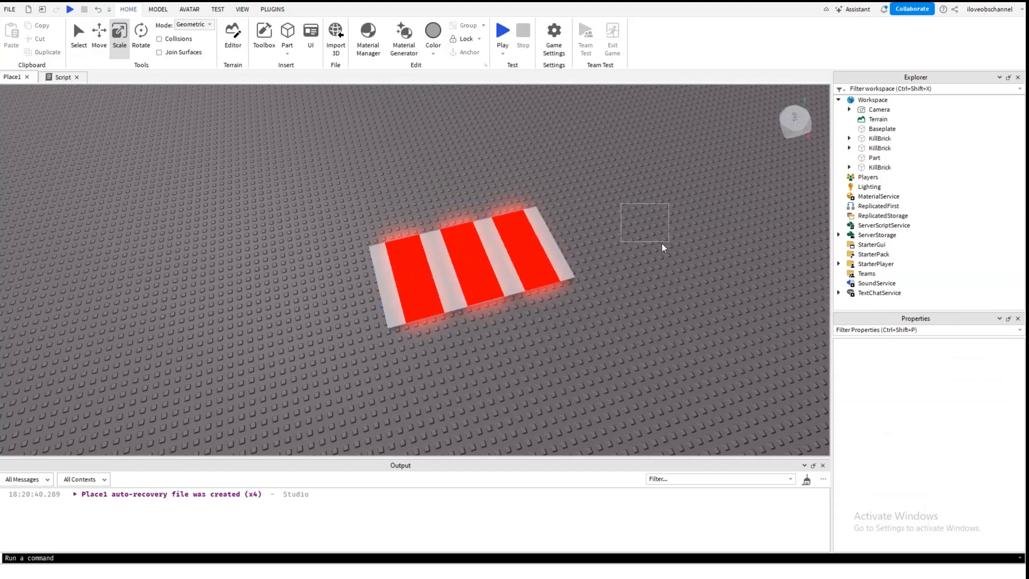
{"action": "left_click_drag", "start_coordinate": [537, 256], "coordinate": [359, 365]}
{"action": "key", "text": "ctrl+2"}
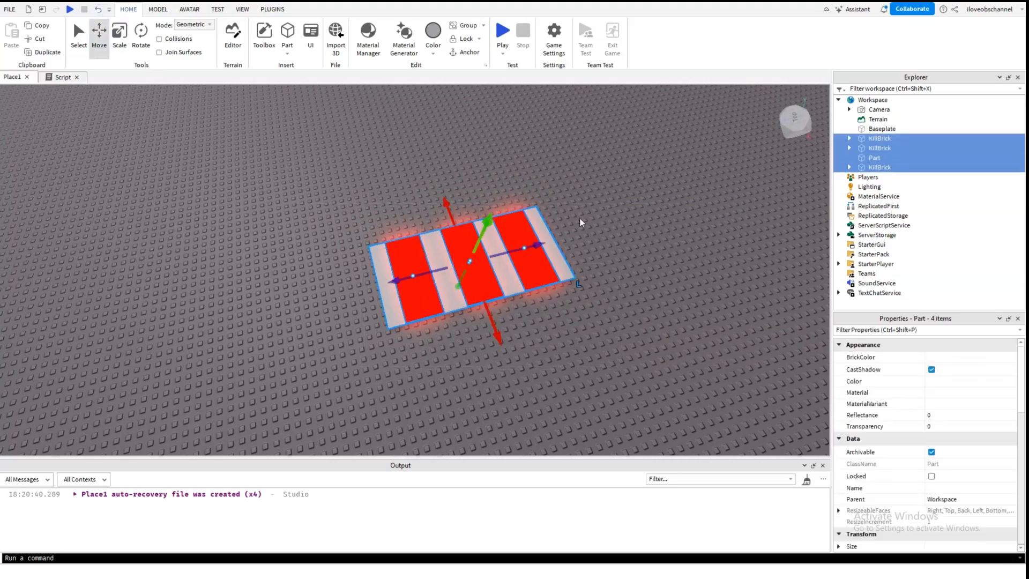
{"action": "key", "text": "ctrl+d"}
{"action": "left_click_drag", "start_coordinate": [527, 246], "coordinate": [557, 244]}
- Extend the copied platform at the end facing the original, to a length of about 23.09
{"action": "left_click", "coordinate": [479, 247]}
{"action": "left_click", "coordinate": [404, 213]}
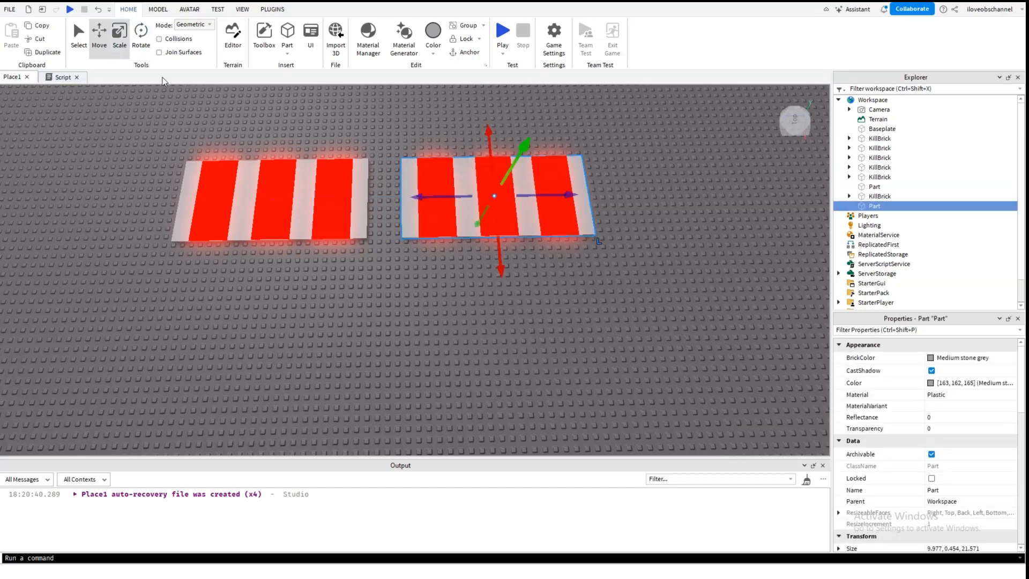
{"action": "left_click", "coordinate": [119, 45]}
{"action": "left_click_drag", "start_coordinate": [381, 200], "coordinate": [370, 198]}
{"action": "left_click", "coordinate": [430, 284]}
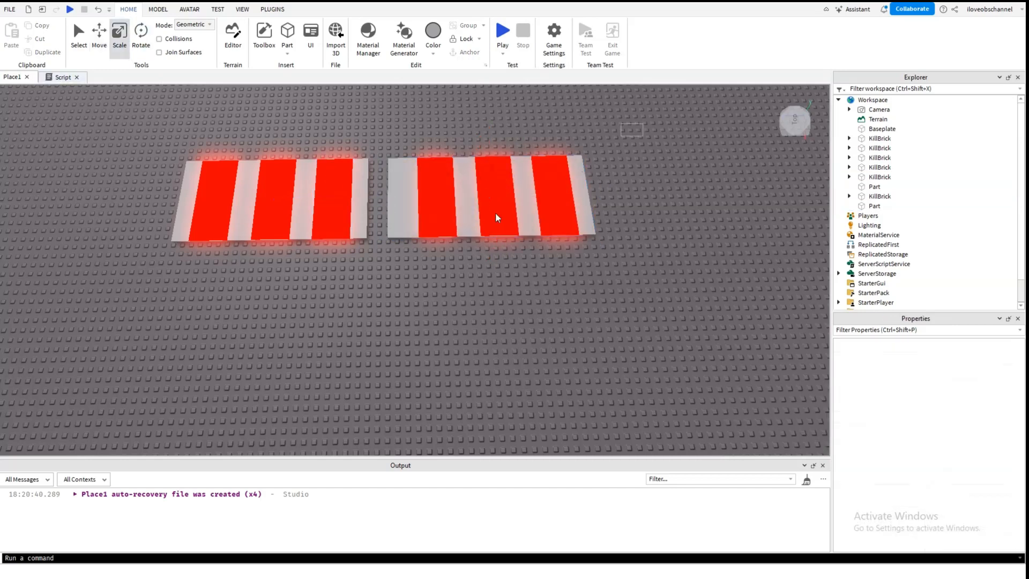
- Select the copied platform with its kill bricks and move it slightly away to widen the gap between the platforms
{"action": "left_click_drag", "start_coordinate": [640, 125], "coordinate": [391, 266]}
{"action": "key", "text": "ctrl+2"}
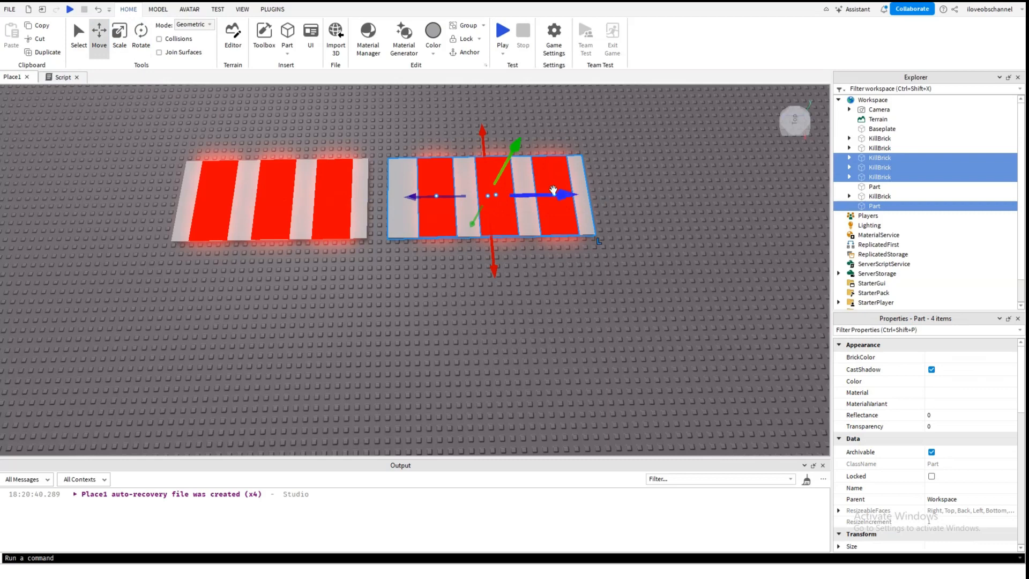
{"action": "left_click_drag", "start_coordinate": [552, 190], "coordinate": [564, 191]}
{"action": "left_click", "coordinate": [491, 298]}
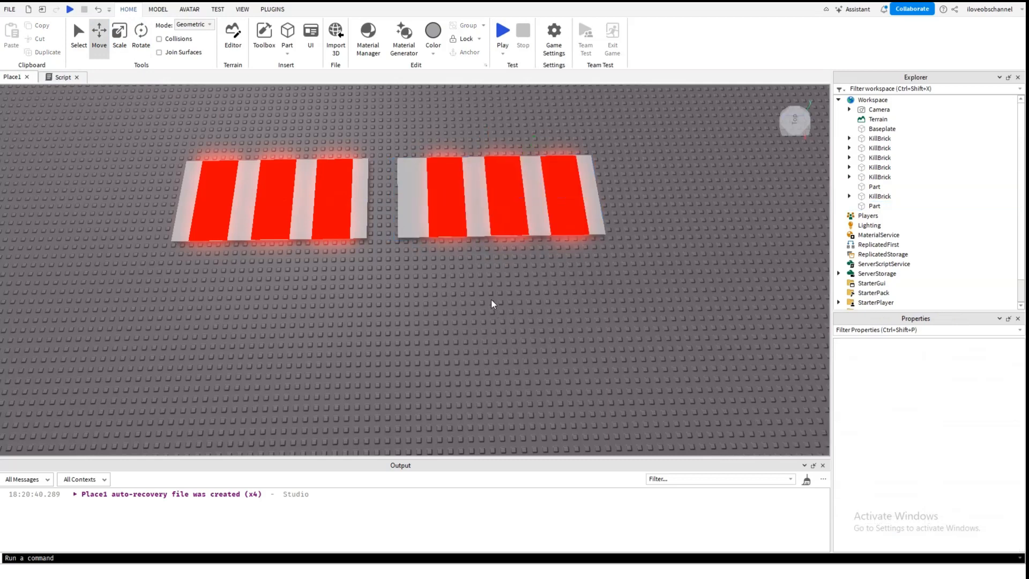
- Scale the first kill brick on the copied platform down to about half the platform's width, keeping it along the far side
{"action": "scroll", "coordinate": [491, 300], "scroll_direction": "up", "scroll_amount": 3}
{"action": "left_click", "coordinate": [452, 232]}
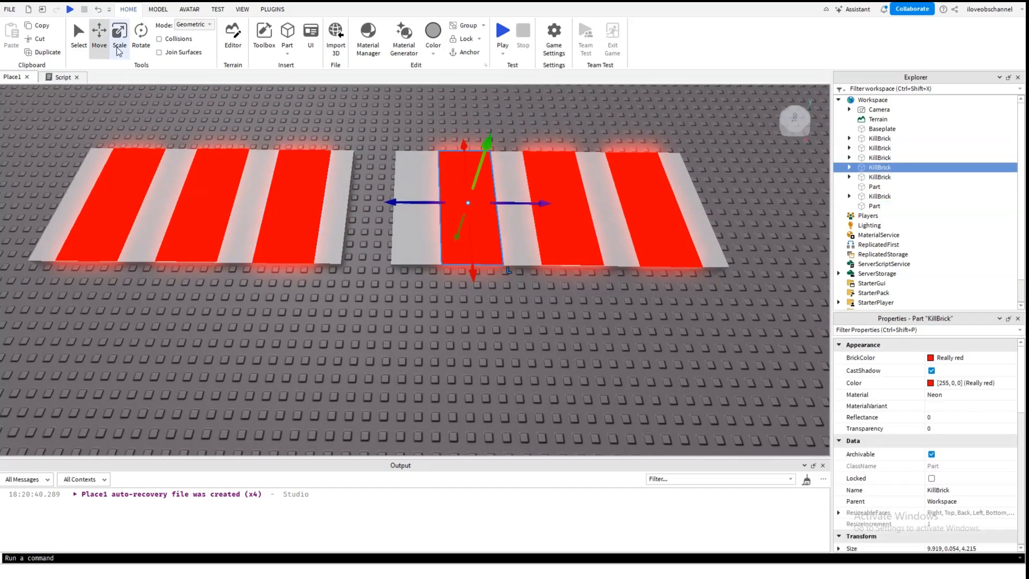
{"action": "left_click", "coordinate": [119, 52]}
{"action": "right_click_drag", "start_coordinate": [429, 236], "coordinate": [455, 238]}
{"action": "left_click_drag", "start_coordinate": [503, 245], "coordinate": [453, 193]}
{"action": "right_click_drag", "start_coordinate": [461, 192], "coordinate": [515, 181]}
- Scale the copied platform's second kill brick to about 4.77 along the near side and fit it corner to corner with the first
{"action": "left_click", "coordinate": [494, 180]}
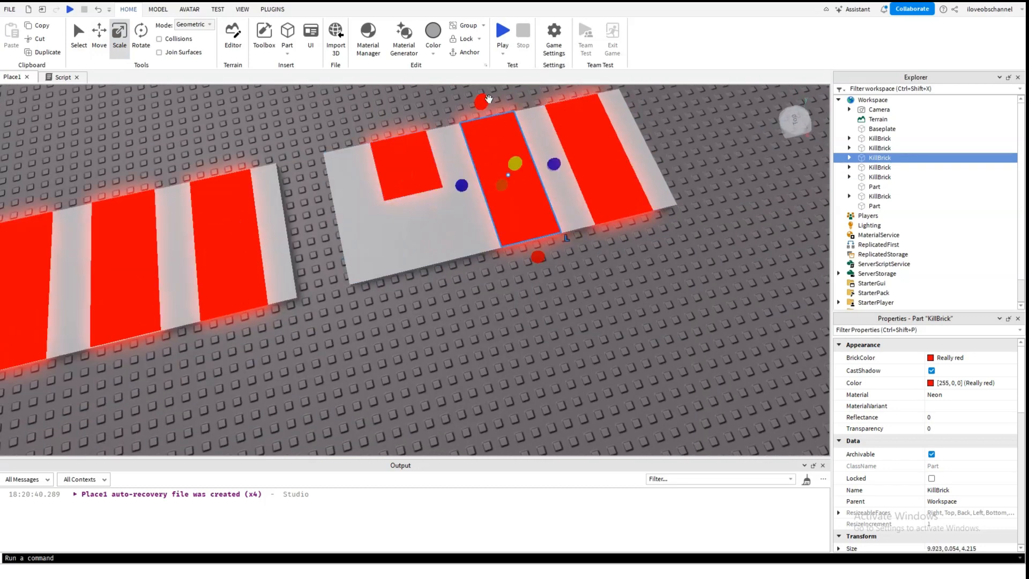
{"action": "left_click_drag", "start_coordinate": [487, 101], "coordinate": [518, 158]}
{"action": "left_click_drag", "start_coordinate": [524, 228], "coordinate": [497, 263]}
{"action": "left_click_drag", "start_coordinate": [462, 162], "coordinate": [463, 168]}
{"action": "left_click", "coordinate": [407, 167]}
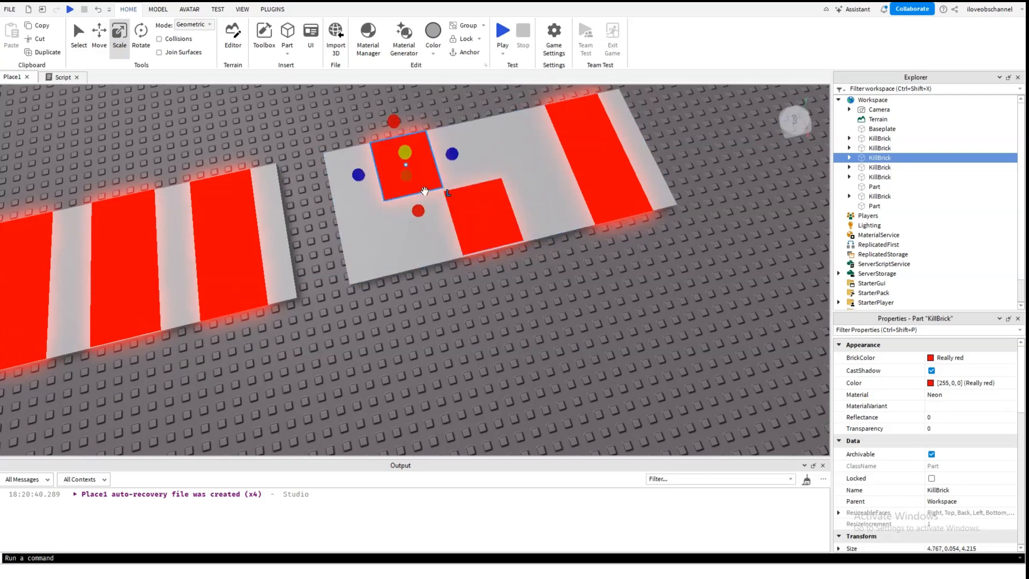
{"action": "left_click_drag", "start_coordinate": [421, 209], "coordinate": [423, 213]}
- Delete the remaining full-width kill brick from the copied platform
{"action": "left_click", "coordinate": [537, 275]}
{"action": "right_click_drag", "start_coordinate": [536, 275], "coordinate": [484, 253]}
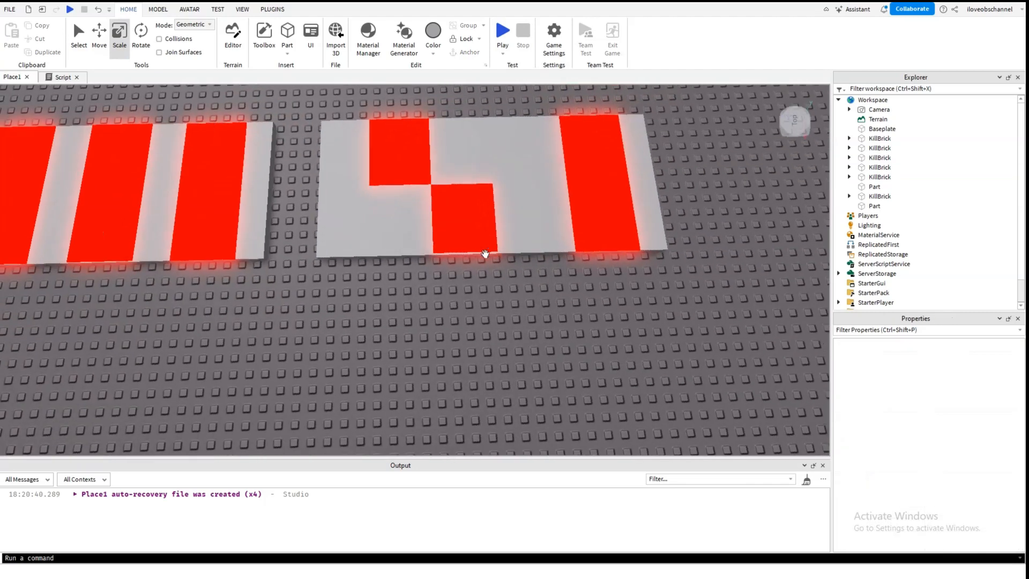
{"action": "left_click", "coordinate": [586, 213]}
{"action": "key", "text": "Delete"}
- Duplicate the two half-width kill bricks and move the copies along the platform to continue the checkered pattern
{"action": "left_click", "coordinate": [455, 218]}
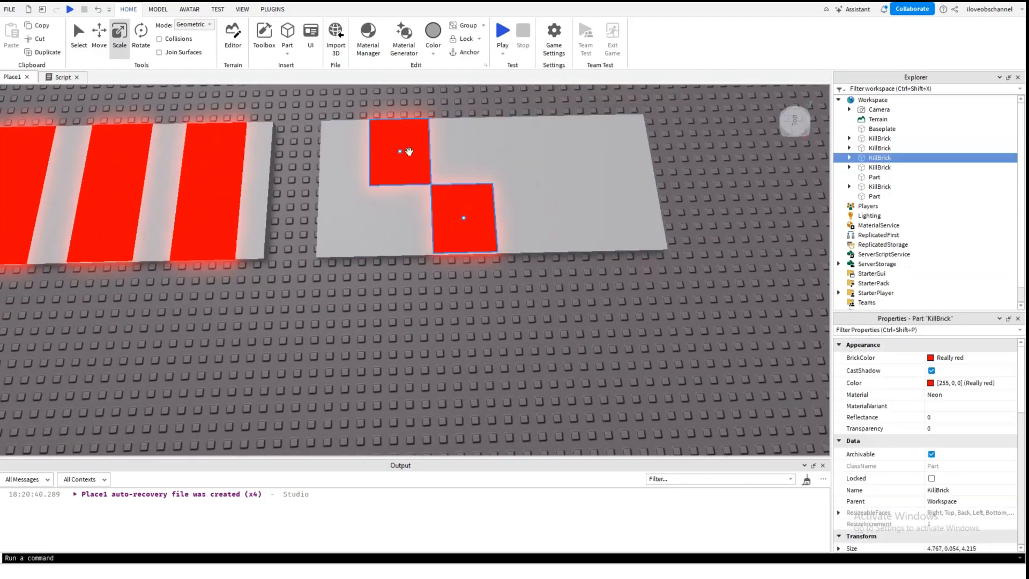
{"action": "left_click", "coordinate": [402, 158], "text": "shift"}
{"action": "key", "text": "ctrl+2"}
{"action": "key", "text": "ctrl+d"}
{"action": "left_click_drag", "start_coordinate": [501, 182], "coordinate": [630, 184]}
{"action": "left_click", "coordinate": [751, 200]}
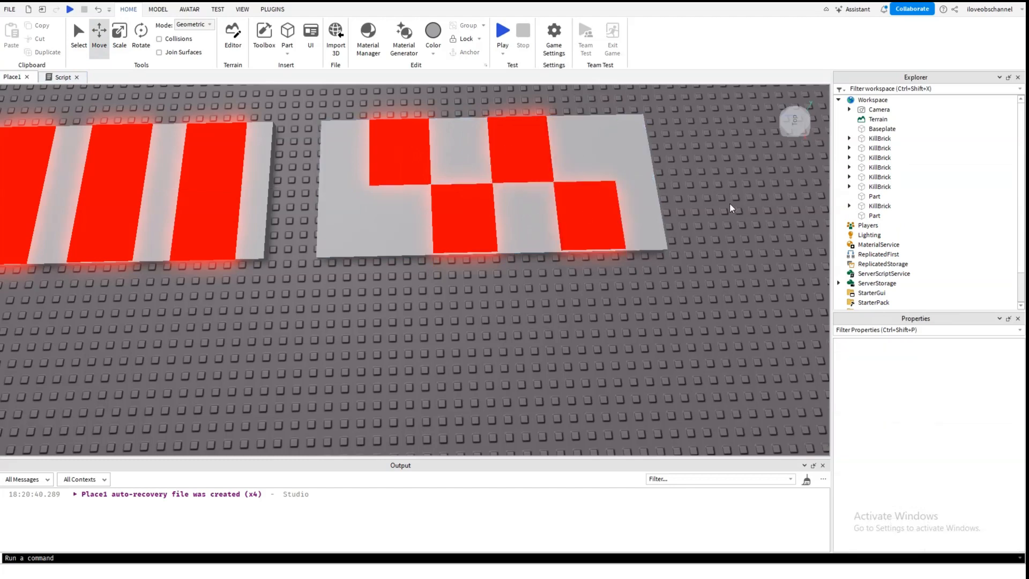
{"action": "right_click_drag", "start_coordinate": [682, 221], "coordinate": [670, 224]}
{"action": "right_click_drag", "start_coordinate": [609, 305], "coordinate": [513, 305]}
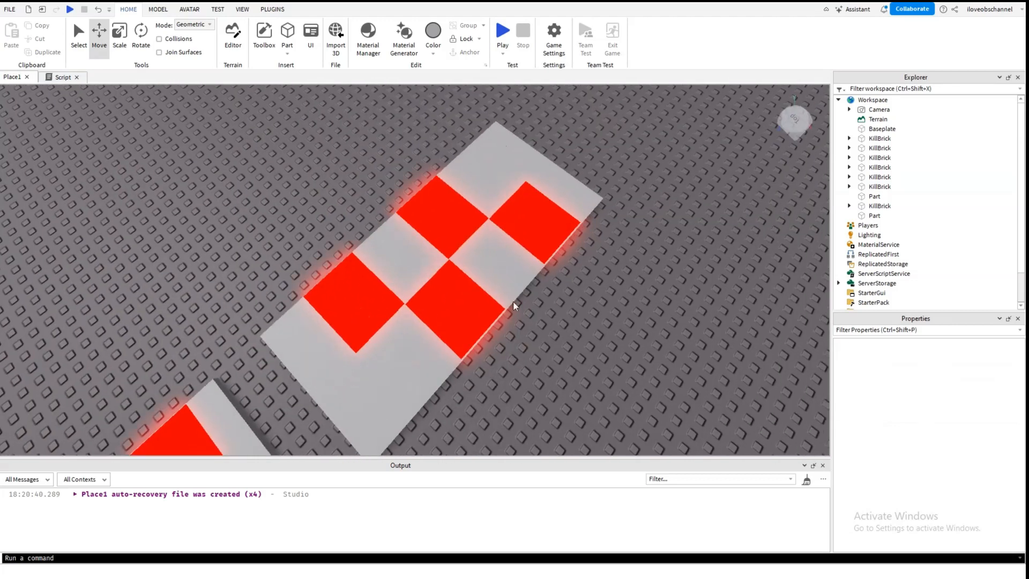
{"action": "left_click", "coordinate": [402, 380]}
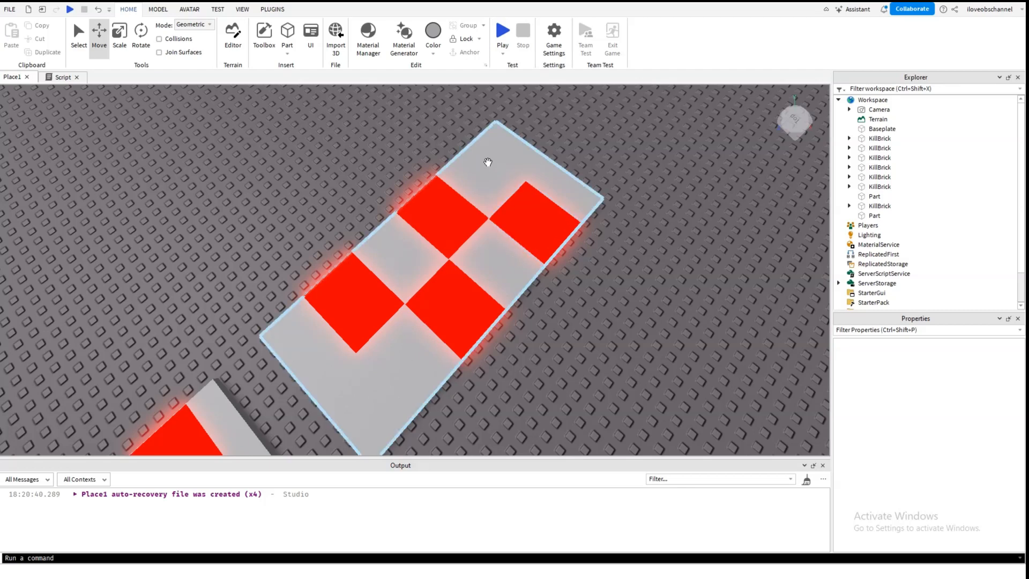
{"action": "right_click_drag", "start_coordinate": [487, 161], "coordinate": [498, 168]}
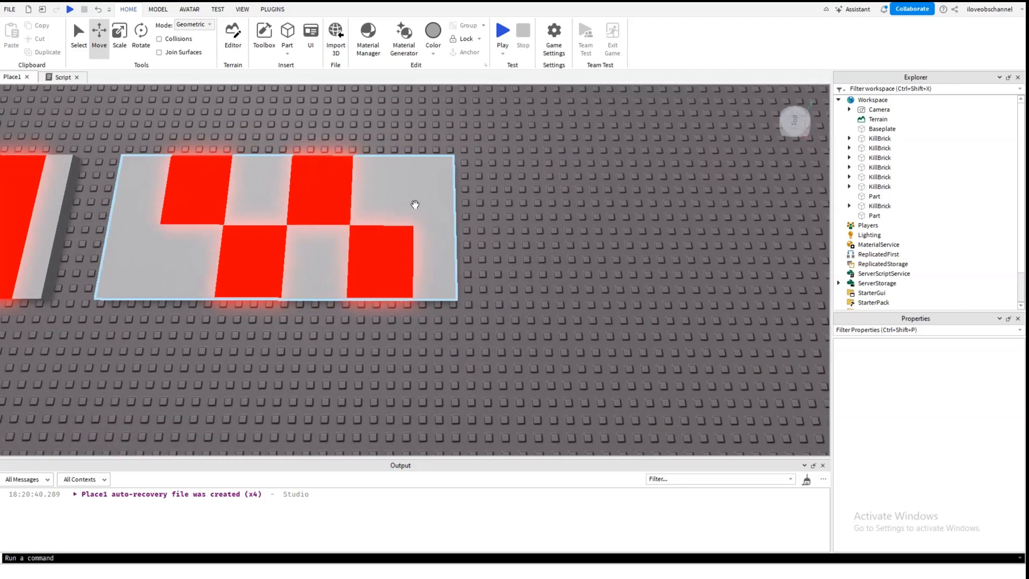
{"action": "left_click", "coordinate": [415, 204]}
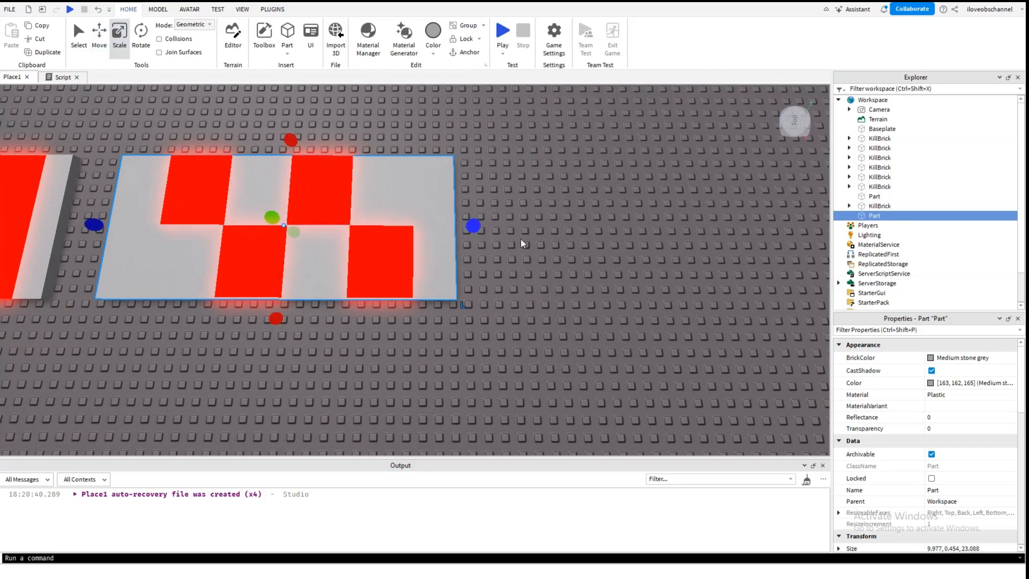
{"action": "left_click", "coordinate": [521, 242]}
{"action": "scroll", "coordinate": [517, 252], "scroll_direction": "down", "scroll_amount": 10}
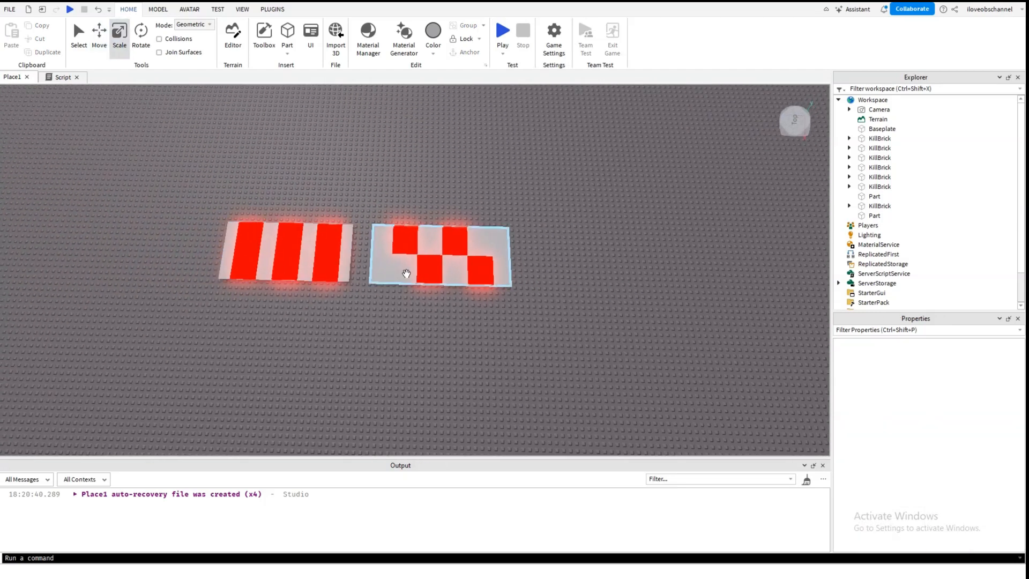
- Select both platforms with all their kill bricks and raise them together high above the baseplate
{"action": "key", "text": "d"}
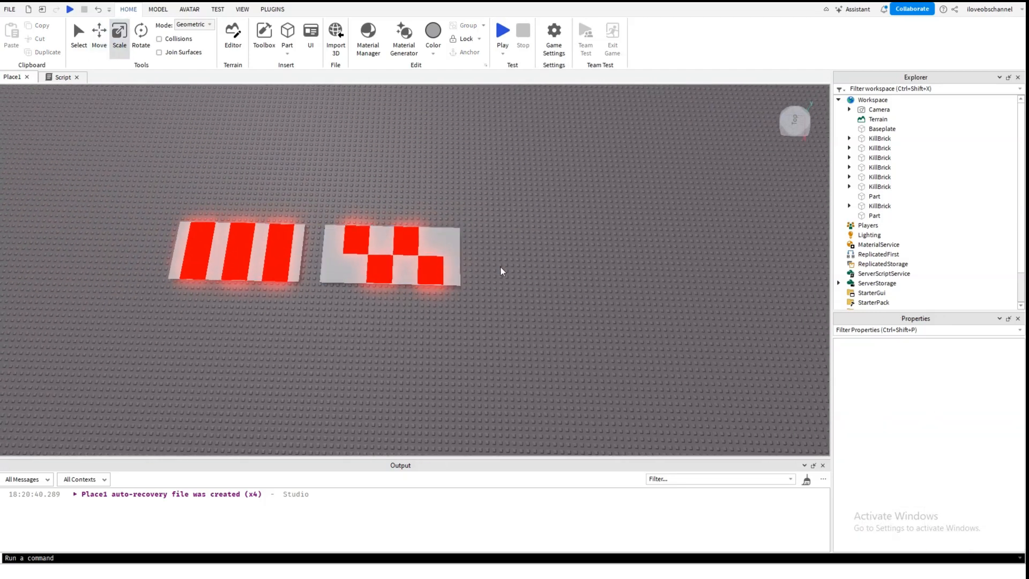
{"action": "right_click_drag", "start_coordinate": [503, 267], "coordinate": [502, 266]}
{"action": "key", "text": "s"}
{"action": "key", "text": "a"}
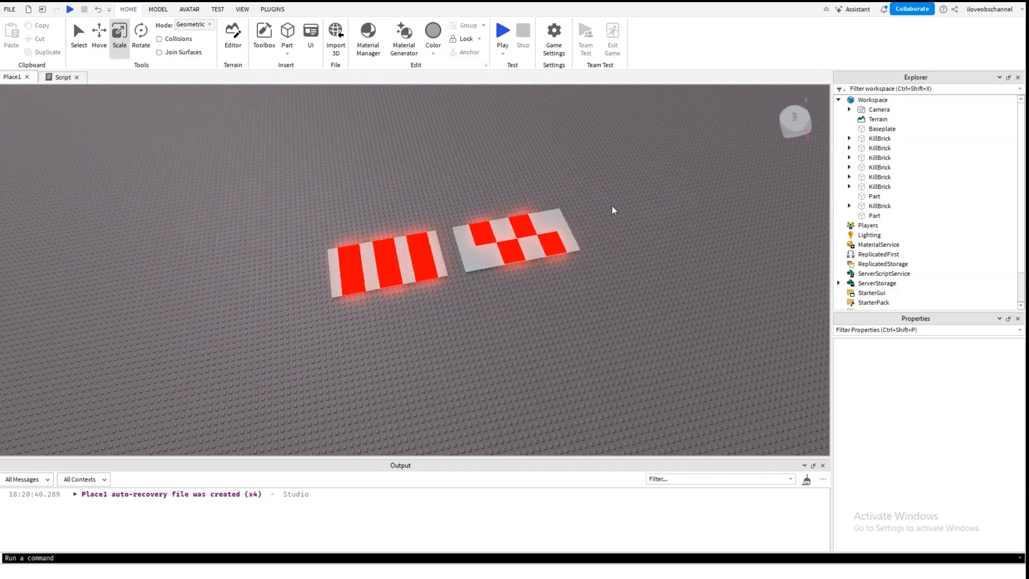
{"action": "left_click_drag", "start_coordinate": [615, 185], "coordinate": [136, 150]}
{"action": "left_click", "coordinate": [94, 34]}
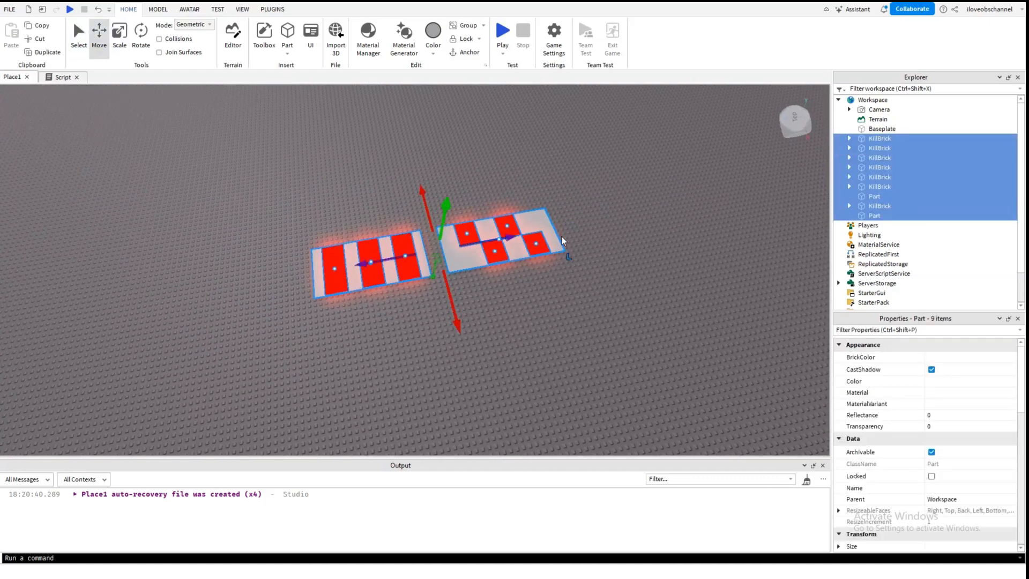
{"action": "key", "text": "w"}
{"action": "left_click_drag", "start_coordinate": [545, 254], "coordinate": [544, 320]}
{"action": "left_click", "coordinate": [549, 297]}
- Delete the Baseplate from the Workspace
{"action": "right_click_drag", "start_coordinate": [548, 297], "coordinate": [574, 287]}
{"action": "key", "text": "a"}
{"action": "left_click", "coordinate": [878, 129]}
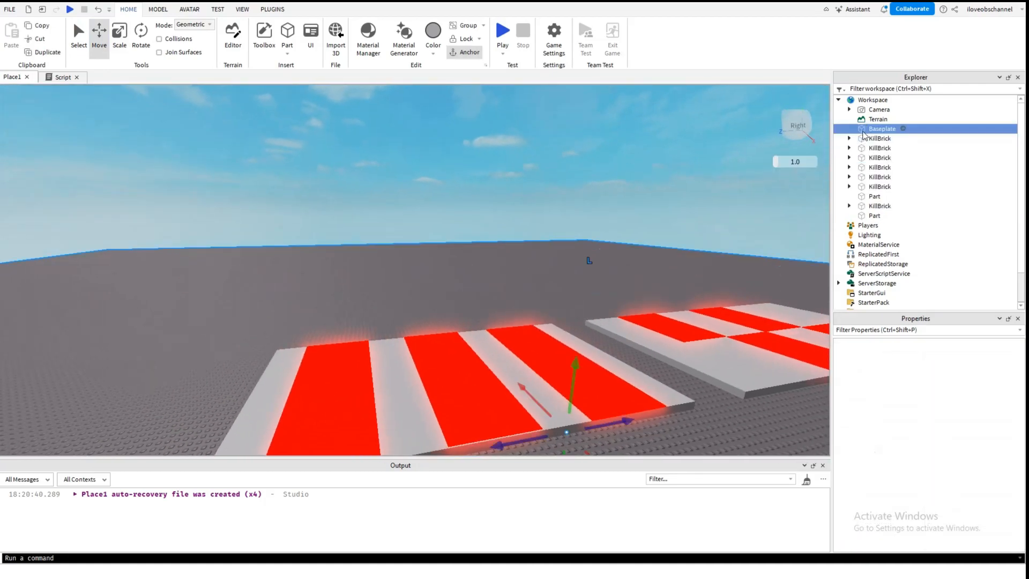
{"action": "key", "text": "Delete"}
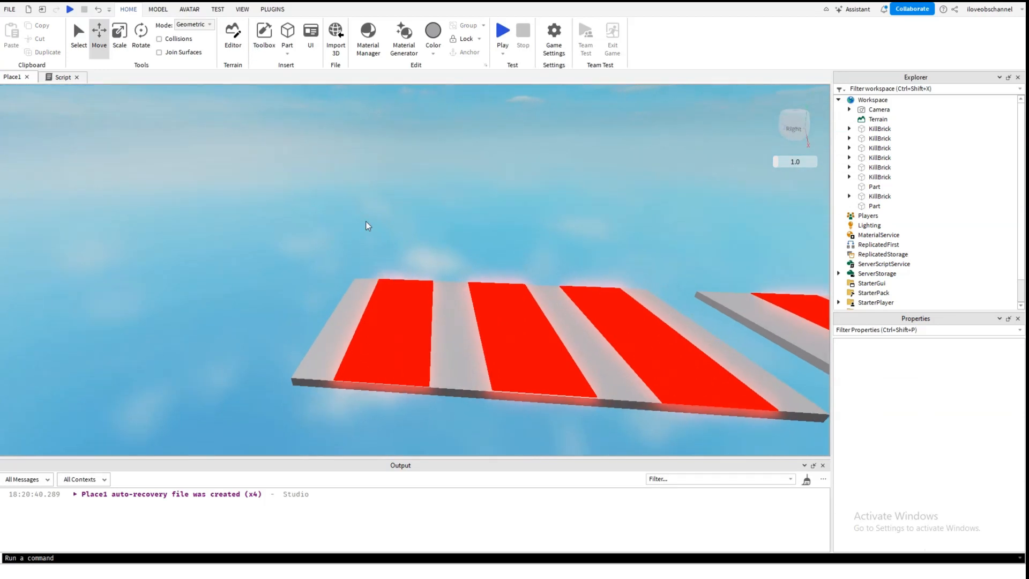
- Duplicate the striped platform's base part and scale the copy into a plain platform before it, leaving a gap between them
{"action": "left_click", "coordinate": [349, 305]}
{"action": "key", "text": "ctrl+3"}
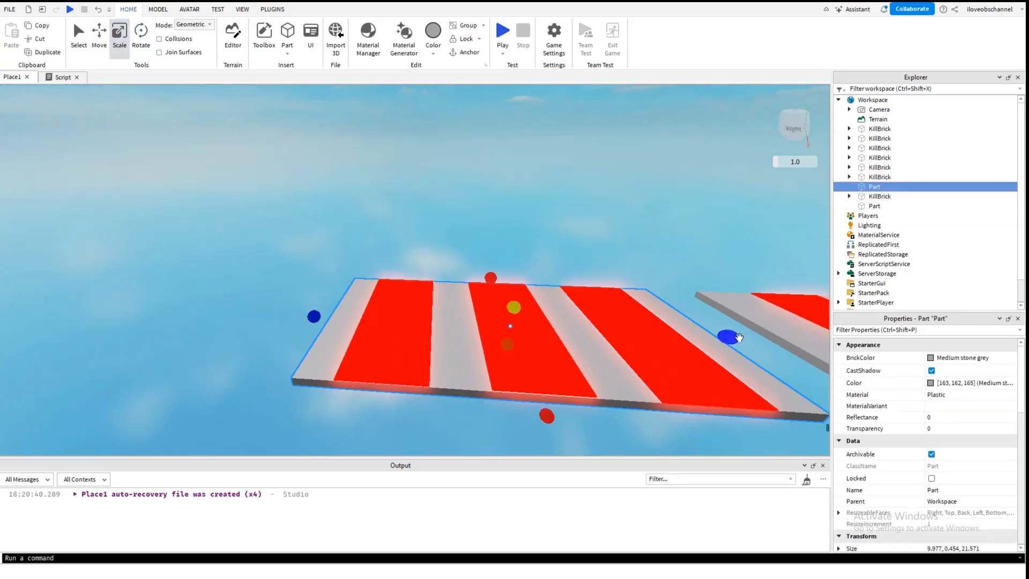
{"action": "key", "text": "ctrl+d"}
{"action": "key", "text": "a"}
{"action": "left_click_drag", "start_coordinate": [739, 337], "coordinate": [370, 349]}
{"action": "left_click_drag", "start_coordinate": [448, 316], "coordinate": [301, 304]}
{"action": "key", "text": "a"}
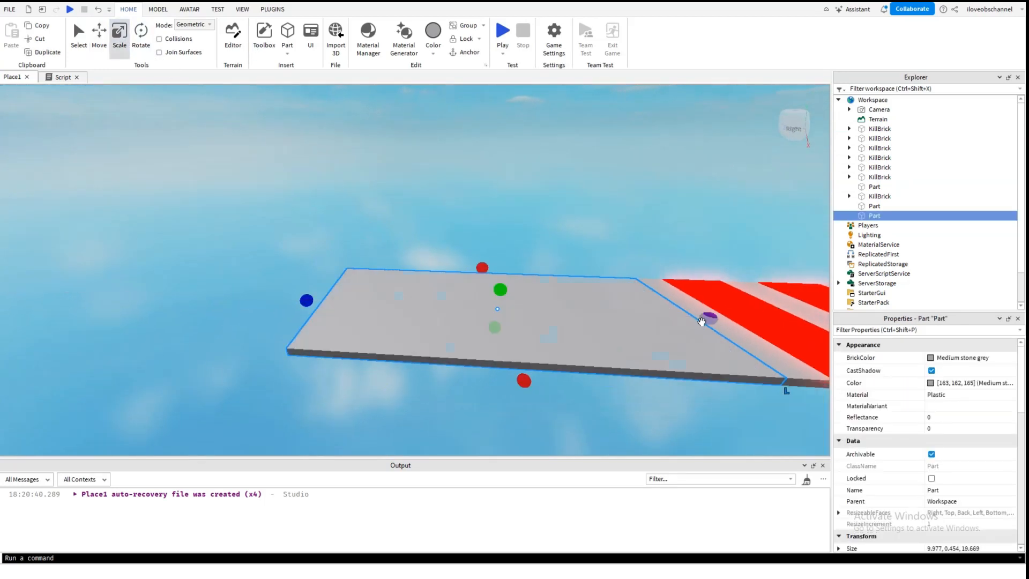
{"action": "left_click_drag", "start_coordinate": [707, 320], "coordinate": [620, 315]}
{"action": "left_click", "coordinate": [374, 195]}
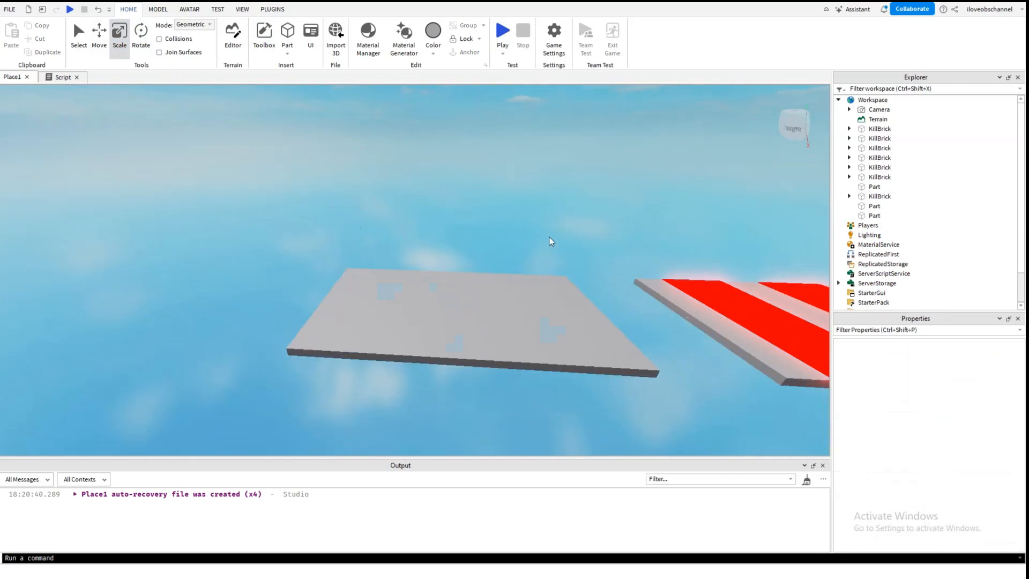
- Select all three platforms together with their kill bricks and turn on Anchored for them
{"action": "scroll", "coordinate": [549, 237], "scroll_direction": "down", "scroll_amount": 5}
{"action": "right_click_drag", "start_coordinate": [549, 236], "coordinate": [580, 193]}
{"action": "left_click_drag", "start_coordinate": [137, 377], "coordinate": [411, 106]}
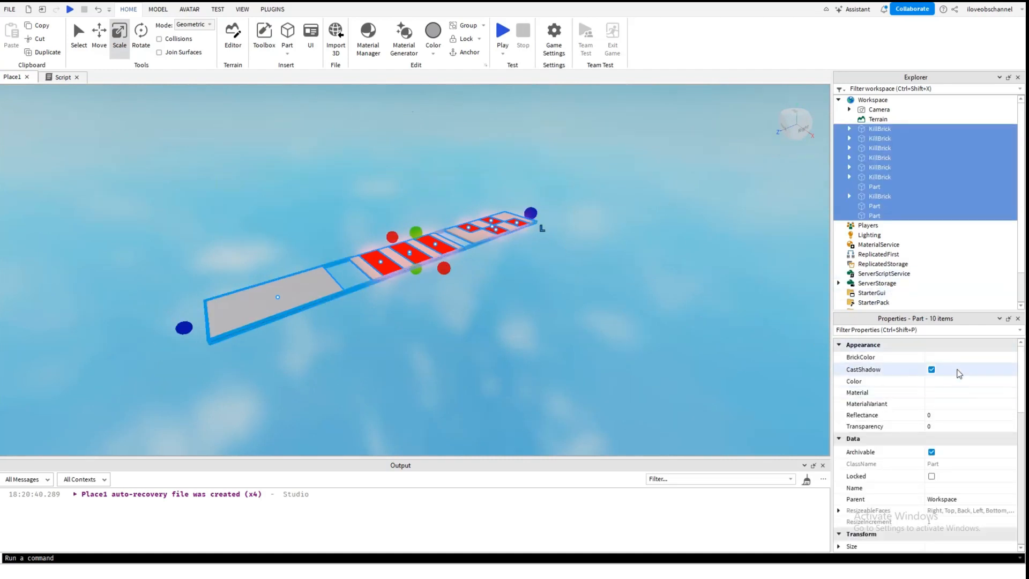
{"action": "scroll", "coordinate": [890, 360], "scroll_direction": "down", "scroll_amount": 5}
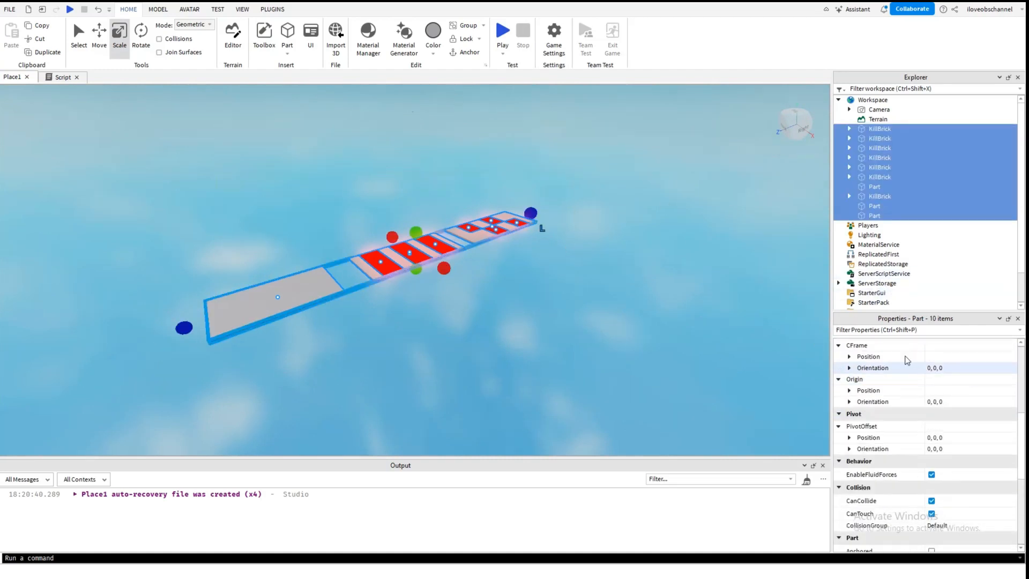
{"action": "left_click", "coordinate": [242, 10]}
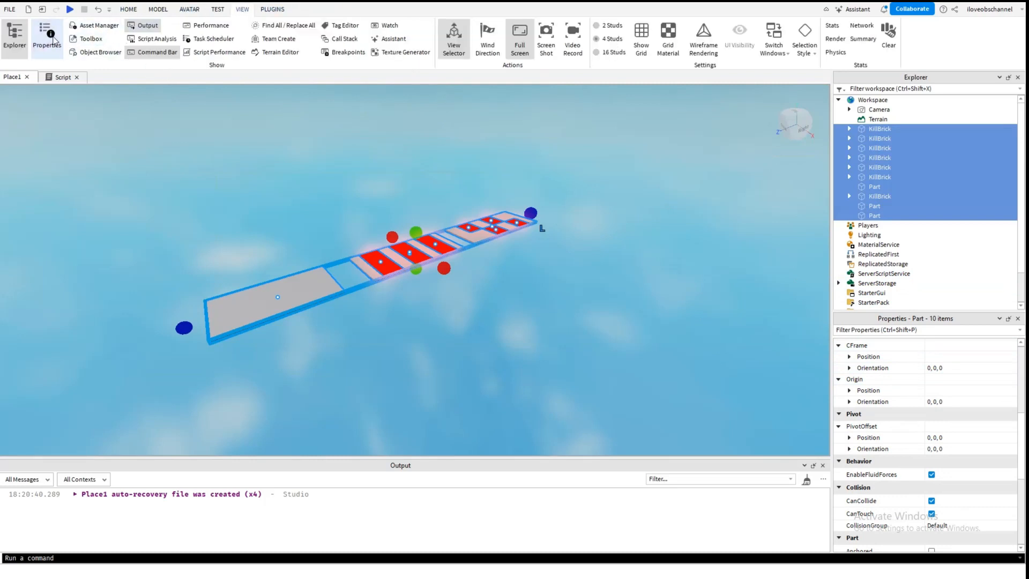
{"action": "left_click", "coordinate": [128, 9]}
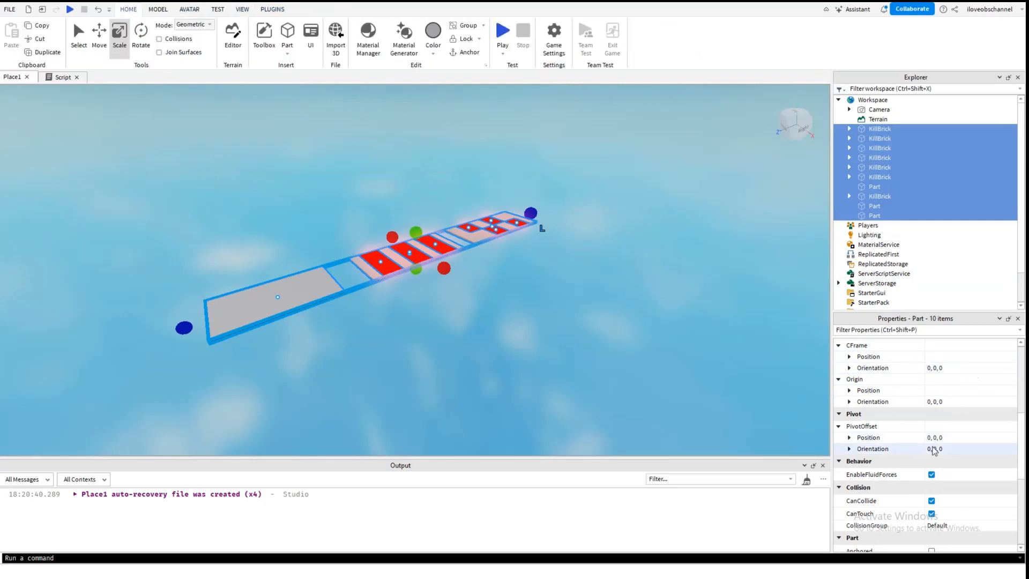
{"action": "scroll", "coordinate": [942, 437], "scroll_direction": "down", "scroll_amount": 4}
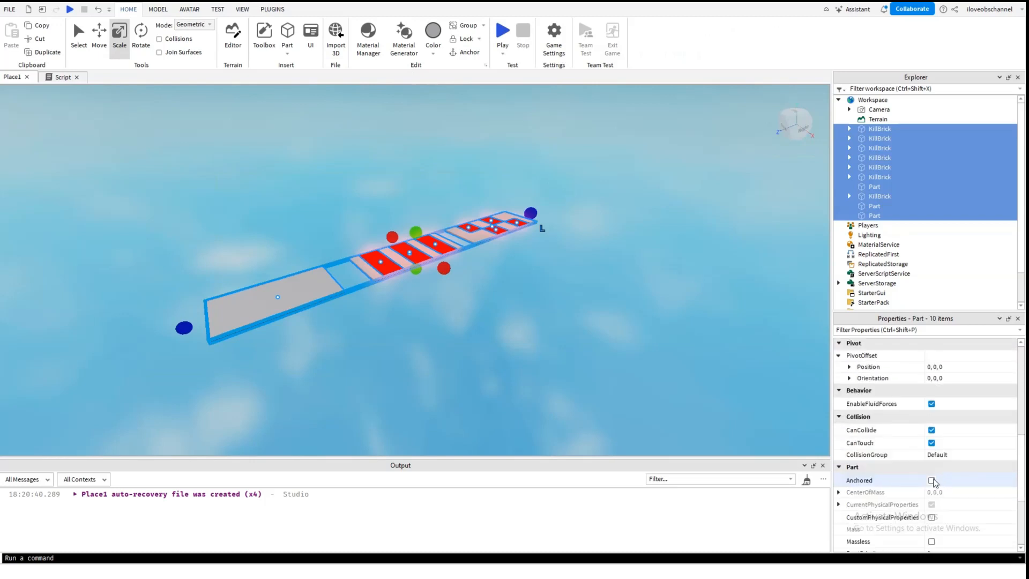
{"action": "left_click", "coordinate": [932, 409]}
{"action": "left_click", "coordinate": [379, 314]}
- Insert the Neutral Spawn Location from the Essential models onto the plain start platform
{"action": "scroll", "coordinate": [343, 262], "scroll_direction": "up", "scroll_amount": 5}
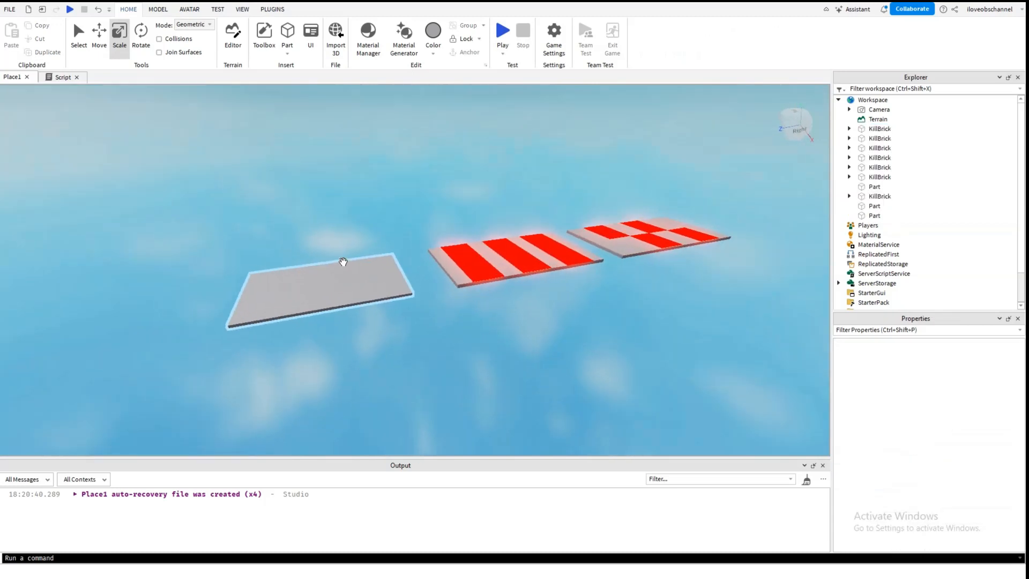
{"action": "left_click", "coordinate": [264, 35]}
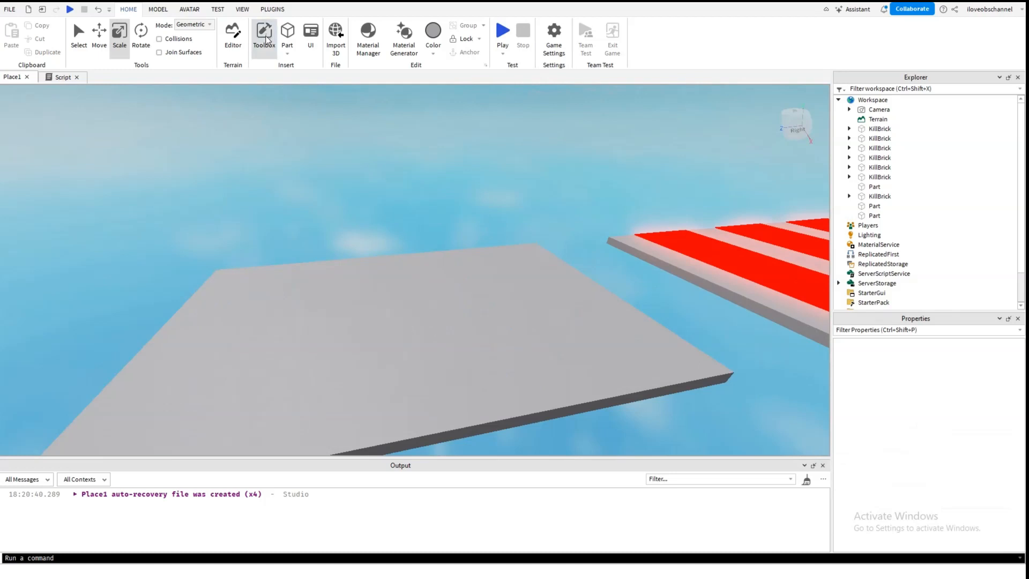
{"action": "right_click_drag", "start_coordinate": [320, 192], "coordinate": [319, 192]}
{"action": "key", "text": "d"}
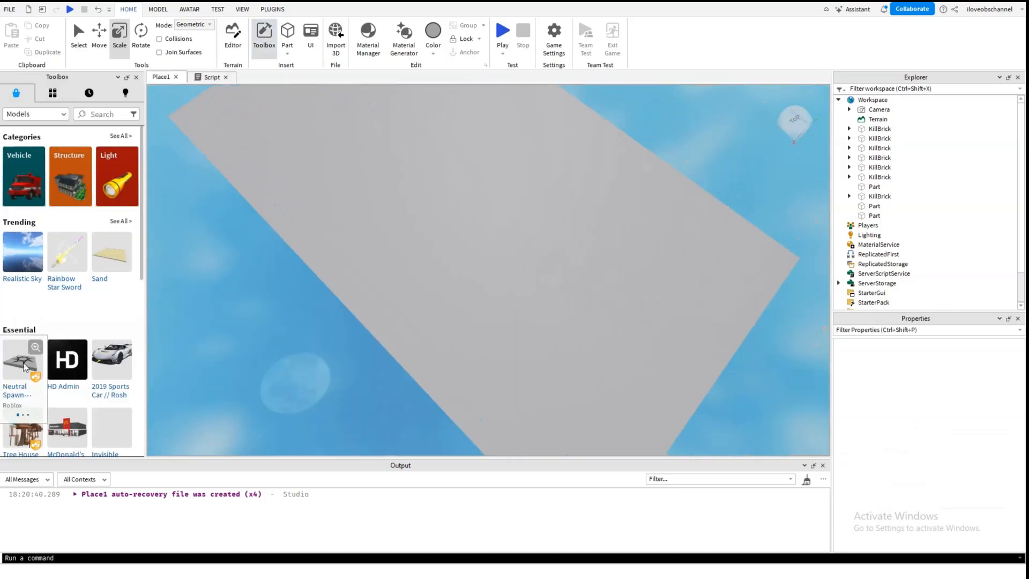
{"action": "left_click", "coordinate": [14, 363]}
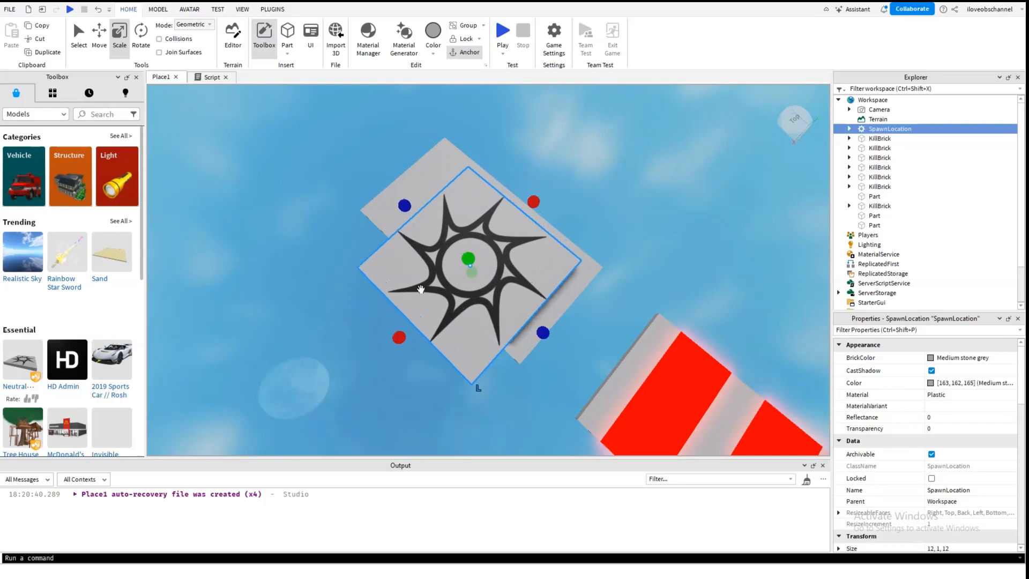
- Scale the spawn location down to about 6.3 by 5 studs and flatten it to 0.001 thick within the plain platform
{"action": "left_click_drag", "start_coordinate": [398, 343], "coordinate": [453, 282]}
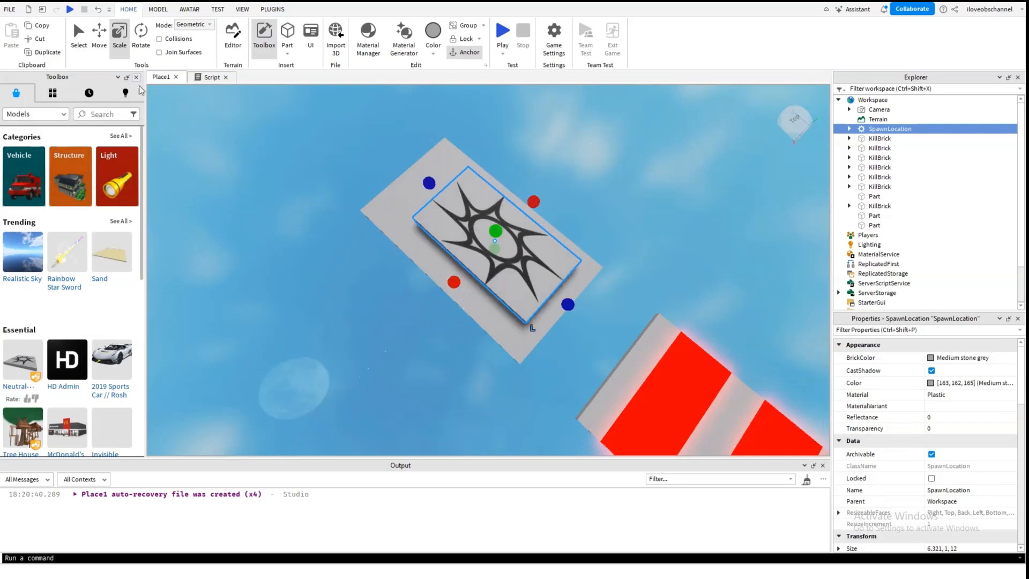
{"action": "left_click", "coordinate": [136, 77]}
{"action": "scroll", "coordinate": [482, 225], "scroll_direction": "up", "scroll_amount": 4}
{"action": "right_click_drag", "start_coordinate": [606, 229], "coordinate": [606, 229]}
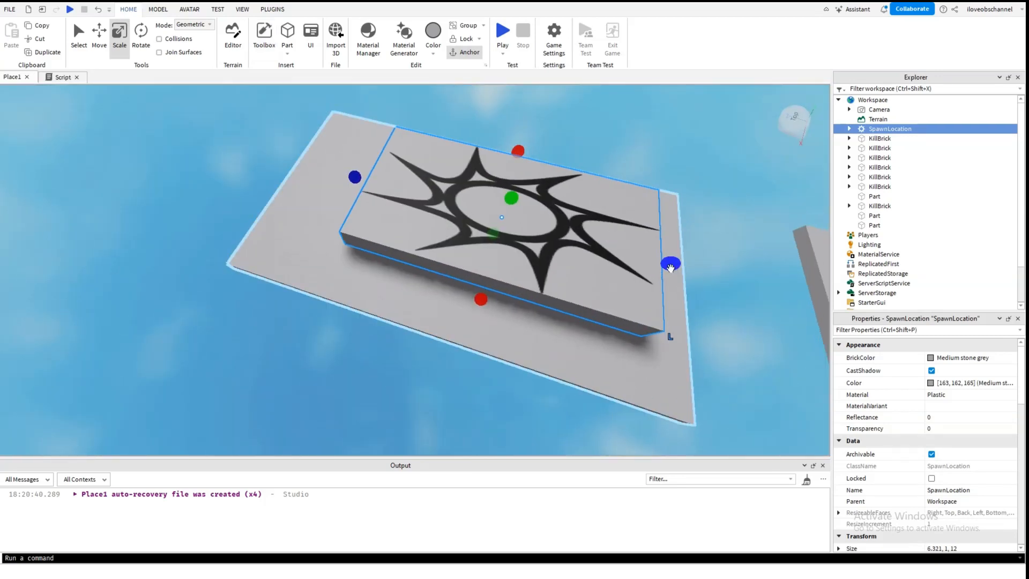
{"action": "left_click_drag", "start_coordinate": [671, 267], "coordinate": [483, 253]}
{"action": "scroll", "coordinate": [482, 254], "scroll_direction": "up", "scroll_amount": 3}
{"action": "right_click_drag", "start_coordinate": [482, 253], "coordinate": [483, 253]}
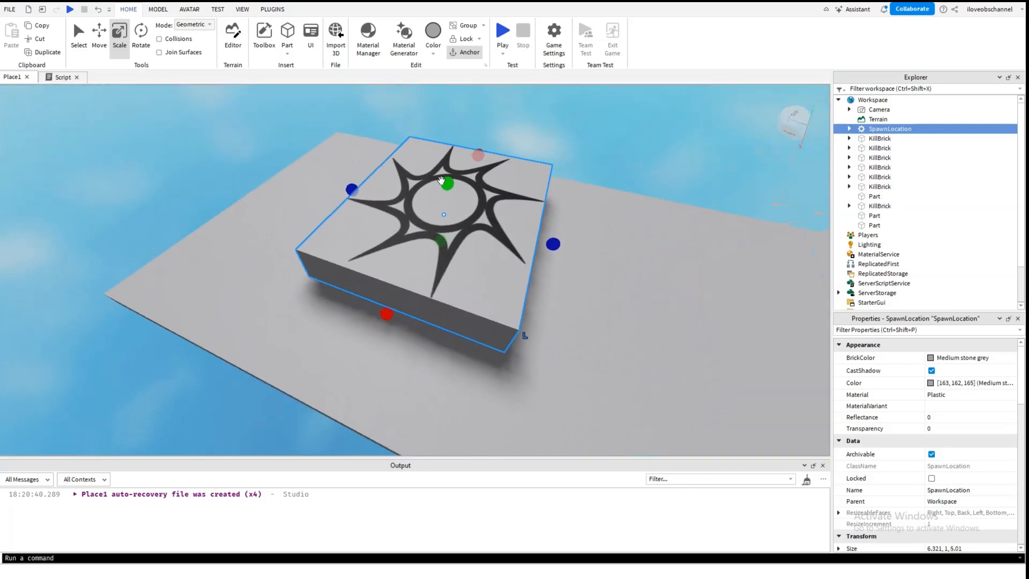
{"action": "left_click_drag", "start_coordinate": [441, 180], "coordinate": [444, 224]}
- Delete the Decal inside the SpawnLocation
{"action": "left_click", "coordinate": [848, 129]}
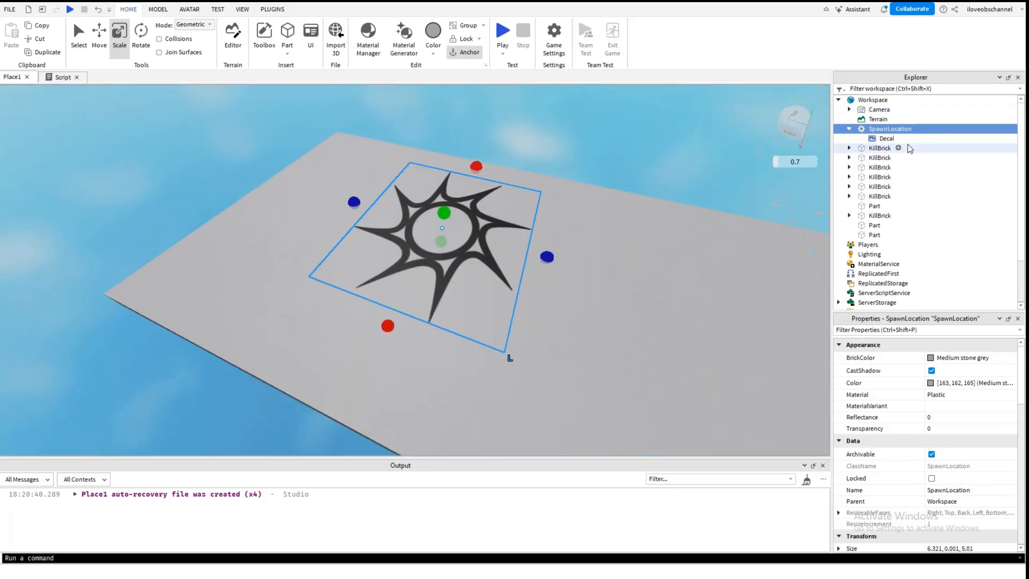
{"action": "left_click", "coordinate": [887, 139]}
{"action": "key", "text": "Delete"}
- Shift the spawn location slightly across the plain platform and set its Transparency to 1
{"action": "left_click", "coordinate": [884, 130]}
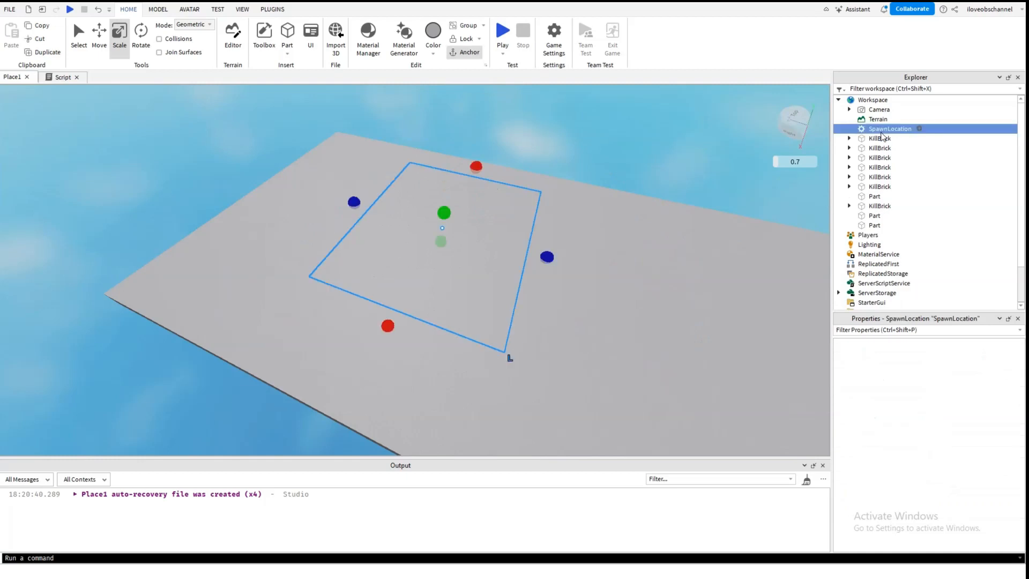
{"action": "left_click_drag", "start_coordinate": [447, 271], "coordinate": [455, 309]}
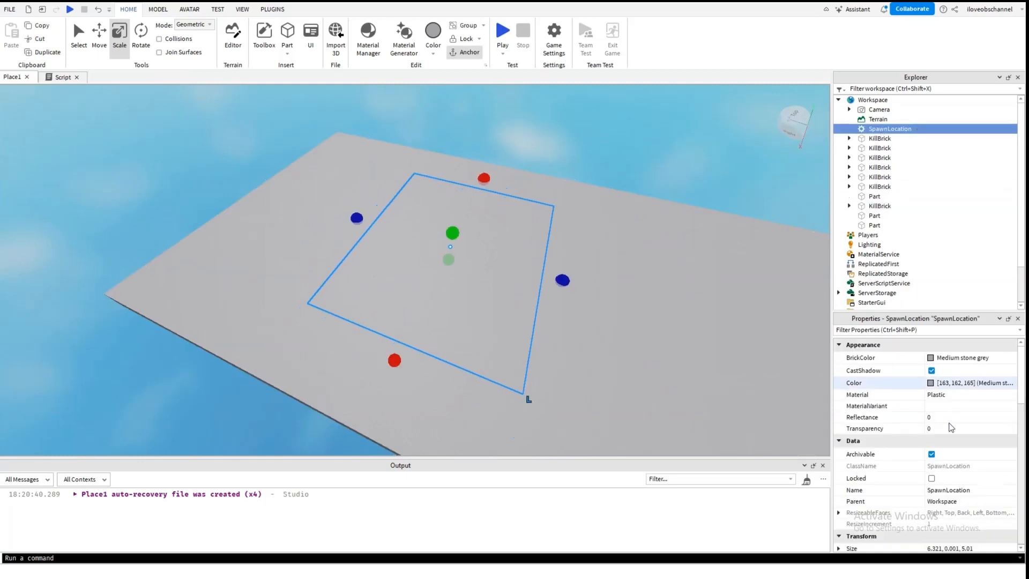
{"action": "left_click", "coordinate": [943, 428]}
{"action": "type", "text": "1"}
{"action": "key", "text": "Return"}
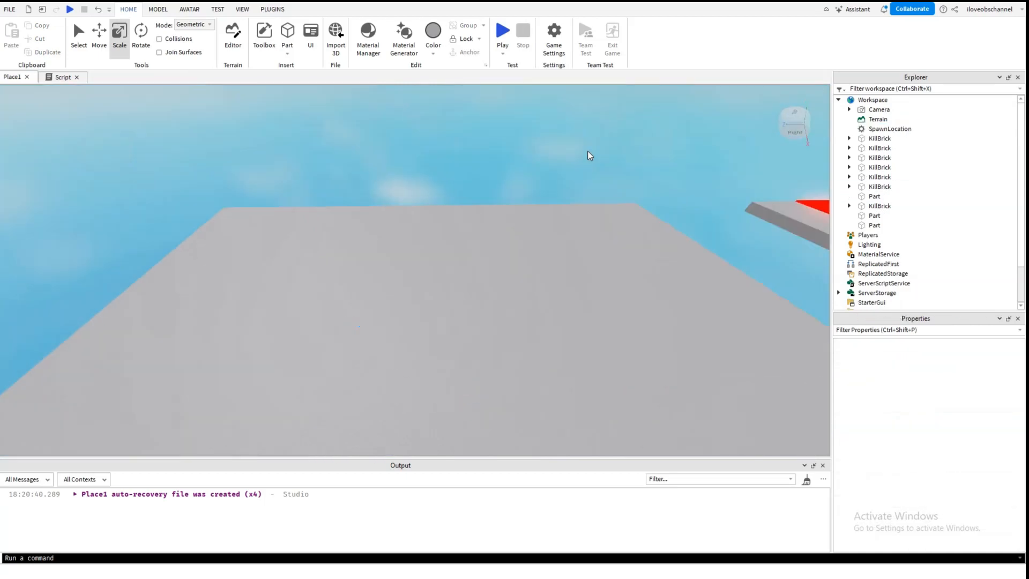
- Review the row of platforms and the spawn location's transform, collision, anchoring and force field properties
{"action": "key", "text": "d"}
{"action": "key", "text": "w"}
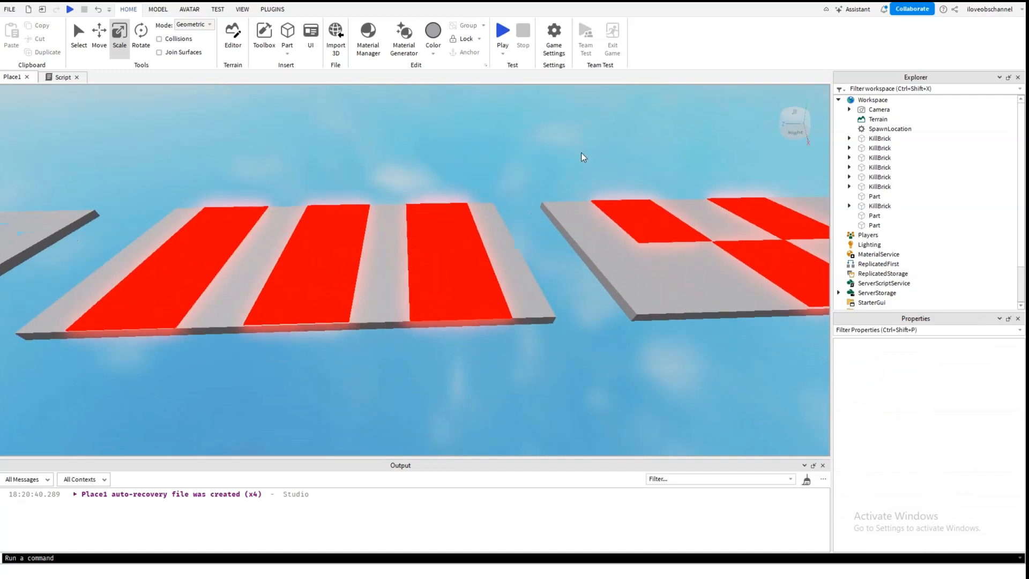
{"action": "key", "text": "s"}
{"action": "key", "text": "a"}
{"action": "key", "text": "w"}
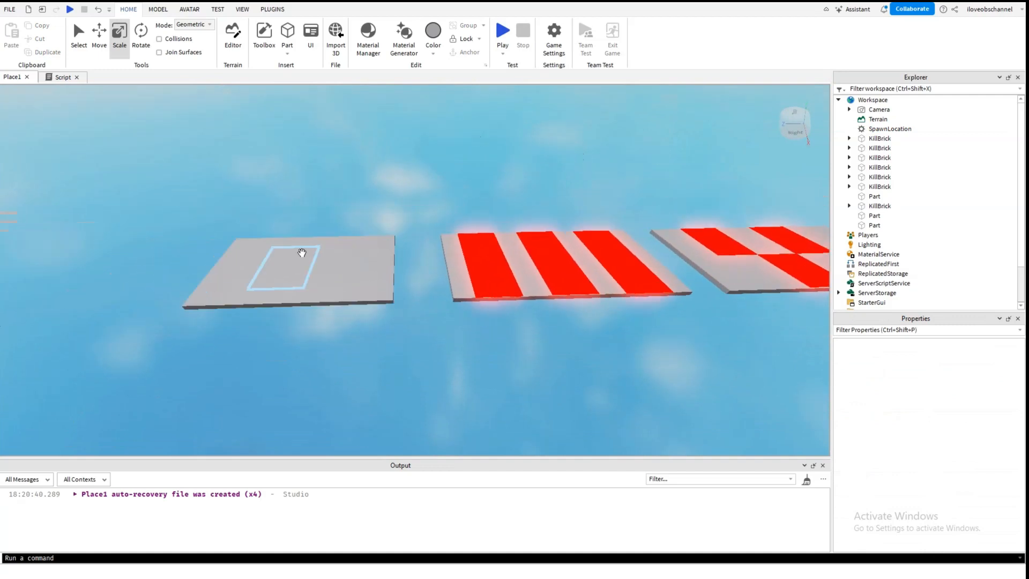
{"action": "left_click", "coordinate": [301, 252]}
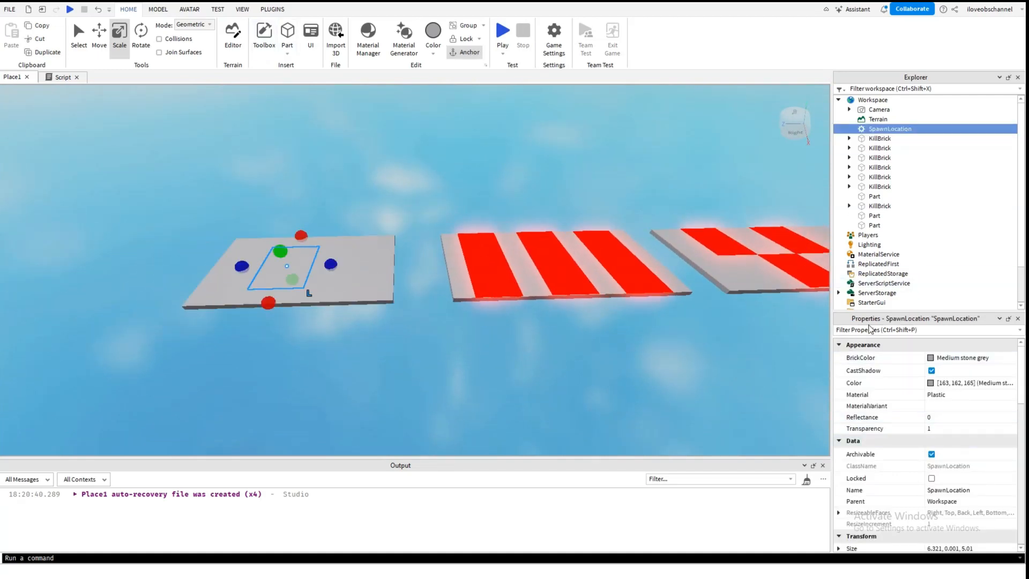
{"action": "scroll", "coordinate": [911, 407], "scroll_direction": "down", "scroll_amount": 10}
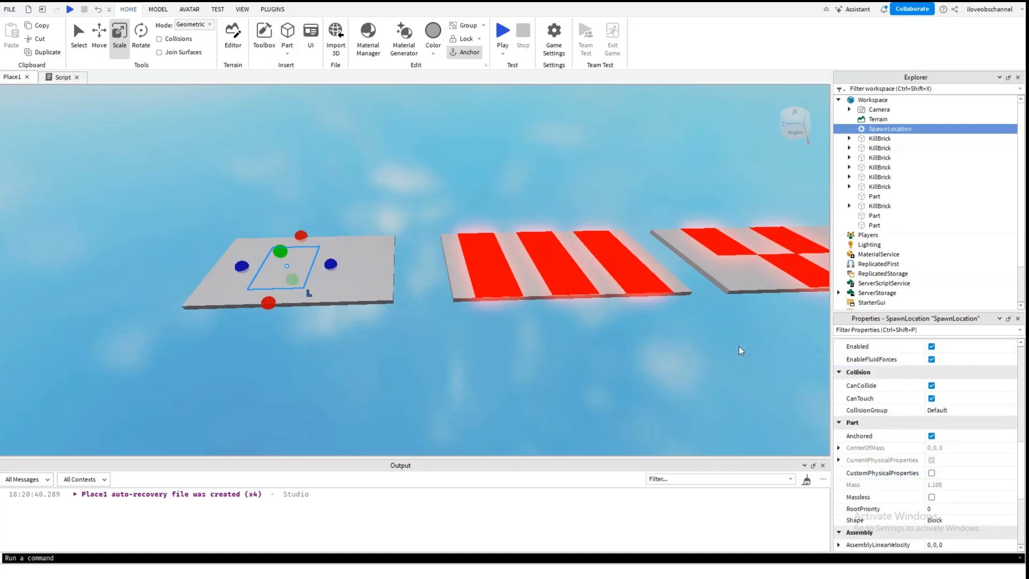
{"action": "scroll", "coordinate": [890, 402], "scroll_direction": "down", "scroll_amount": 3}
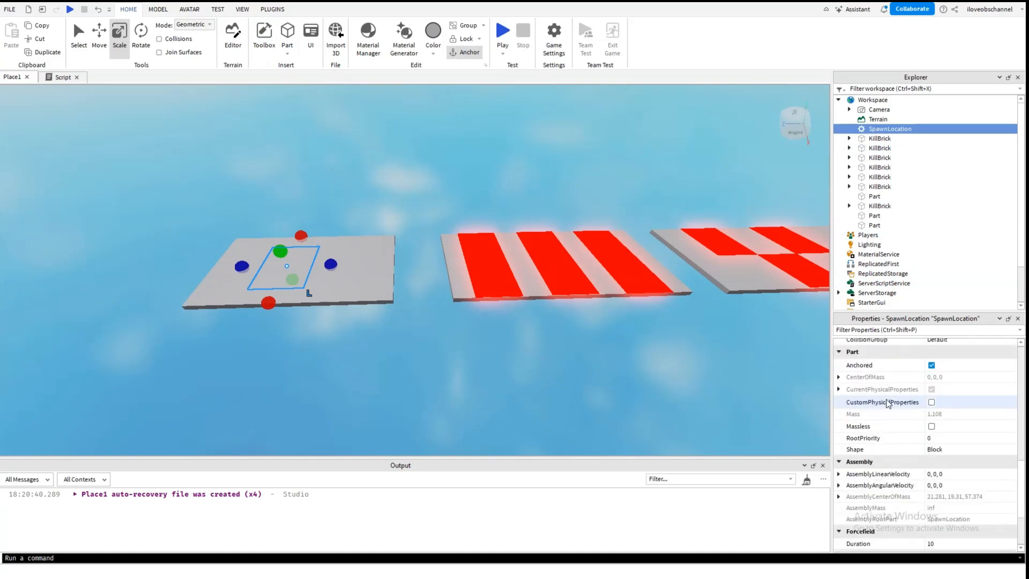
{"action": "scroll", "coordinate": [931, 427], "scroll_direction": "down", "scroll_amount": 4}
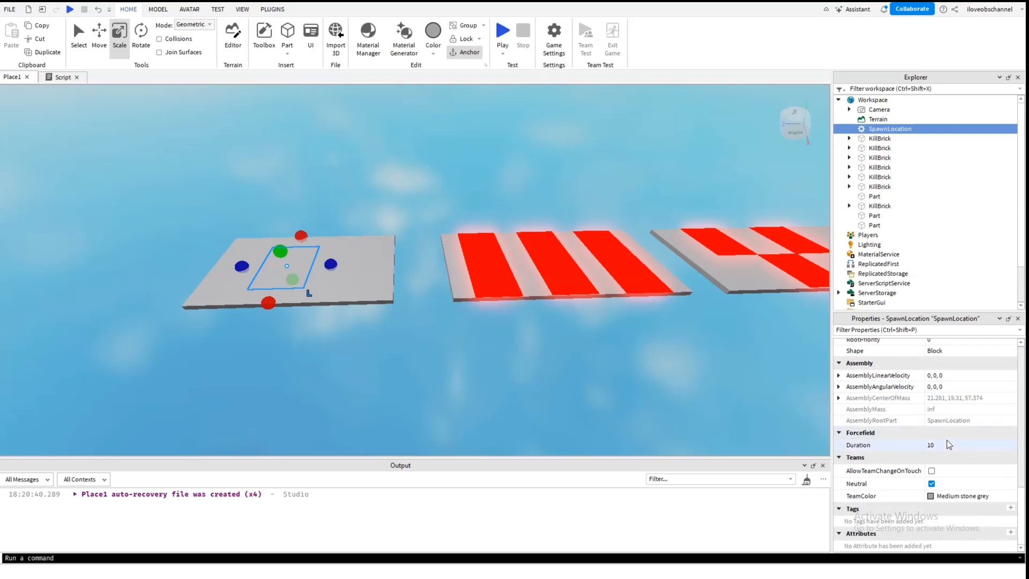
{"action": "scroll", "coordinate": [935, 430], "scroll_direction": "up", "scroll_amount": 6}
{"action": "scroll", "coordinate": [936, 430], "scroll_direction": "up", "scroll_amount": 12}
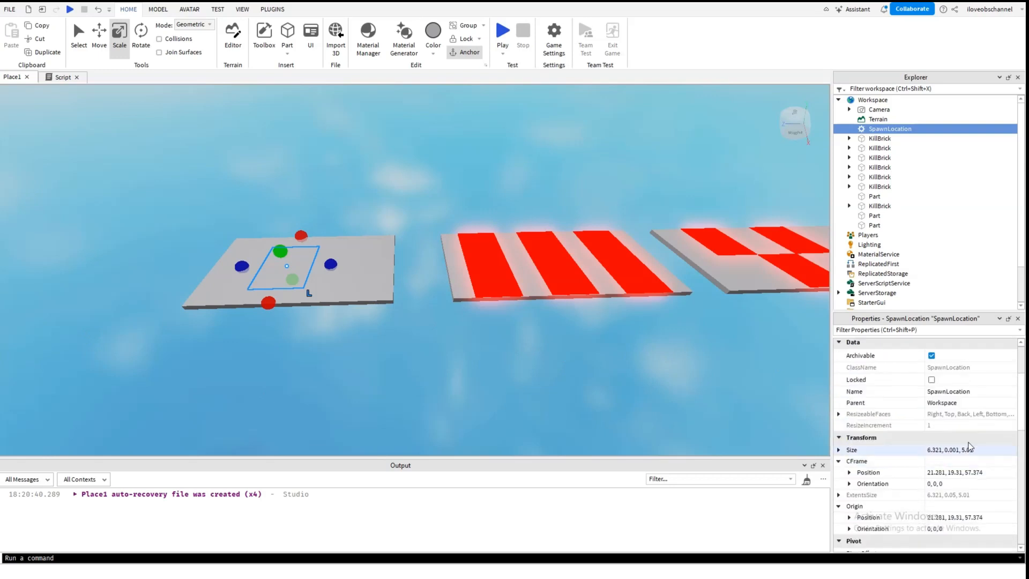
{"action": "scroll", "coordinate": [957, 420], "scroll_direction": "down", "scroll_amount": 9}
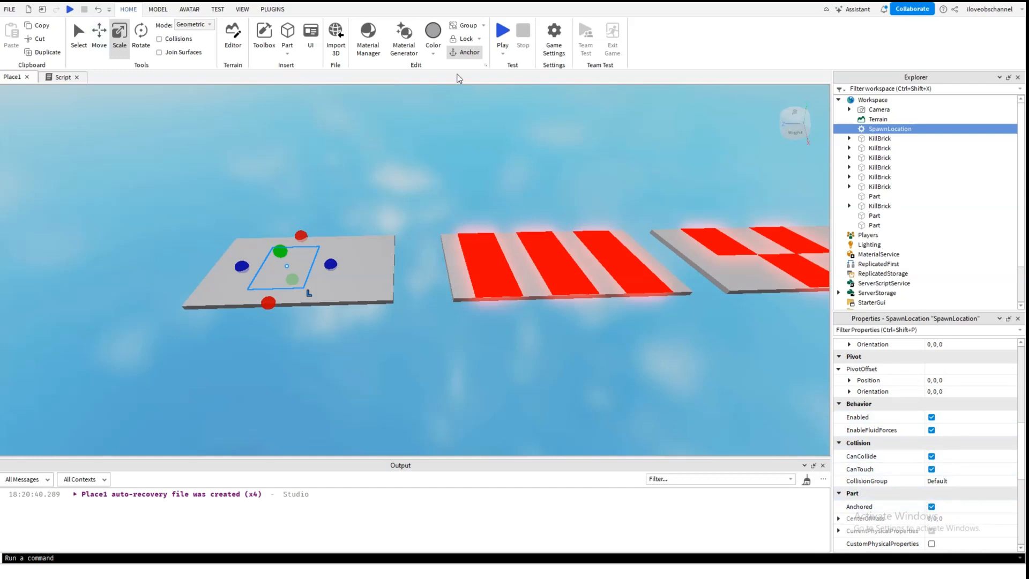
{"action": "left_click", "coordinate": [420, 207]}
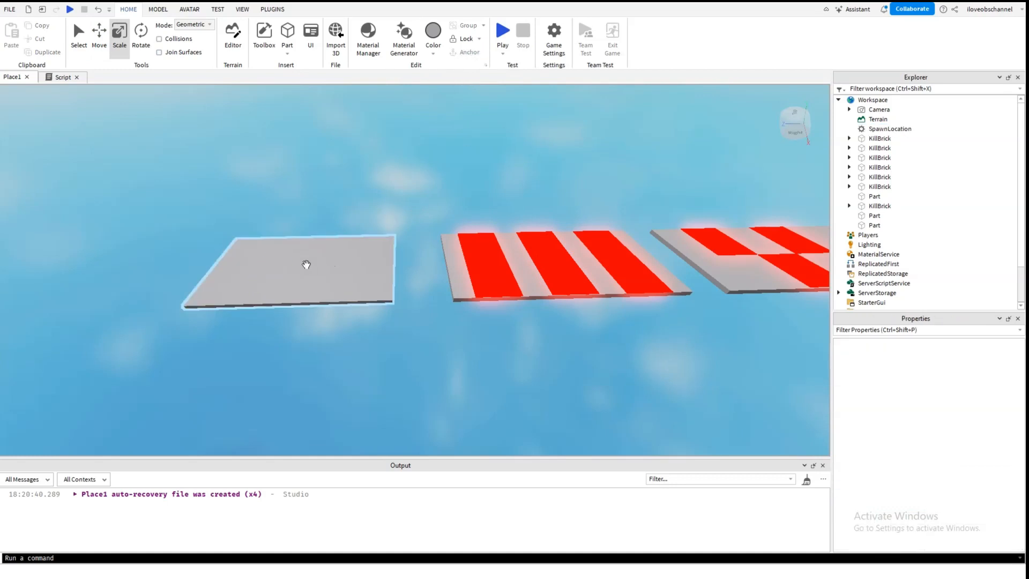
{"action": "left_click", "coordinate": [370, 266]}
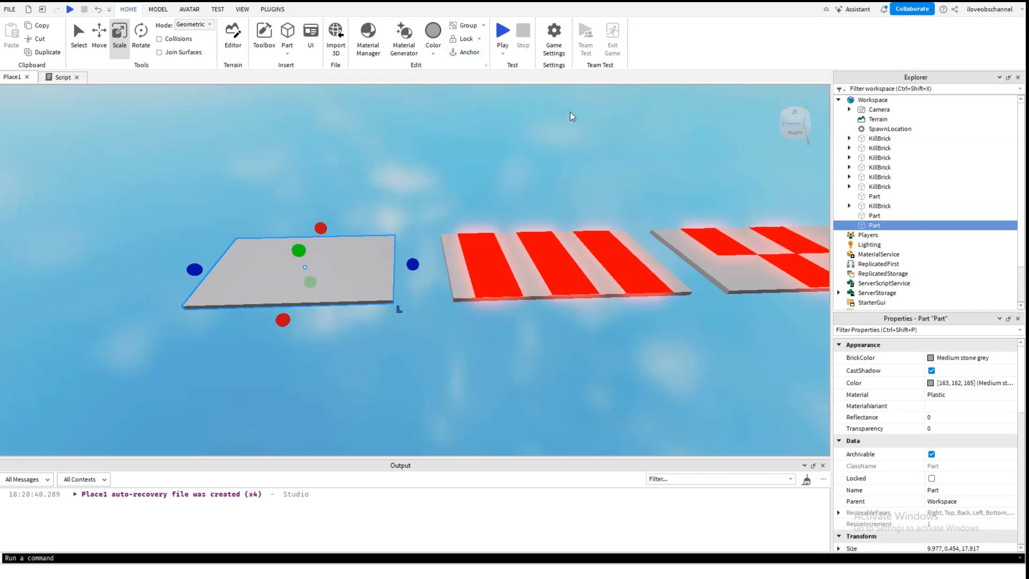
{"action": "left_click", "coordinate": [491, 130]}
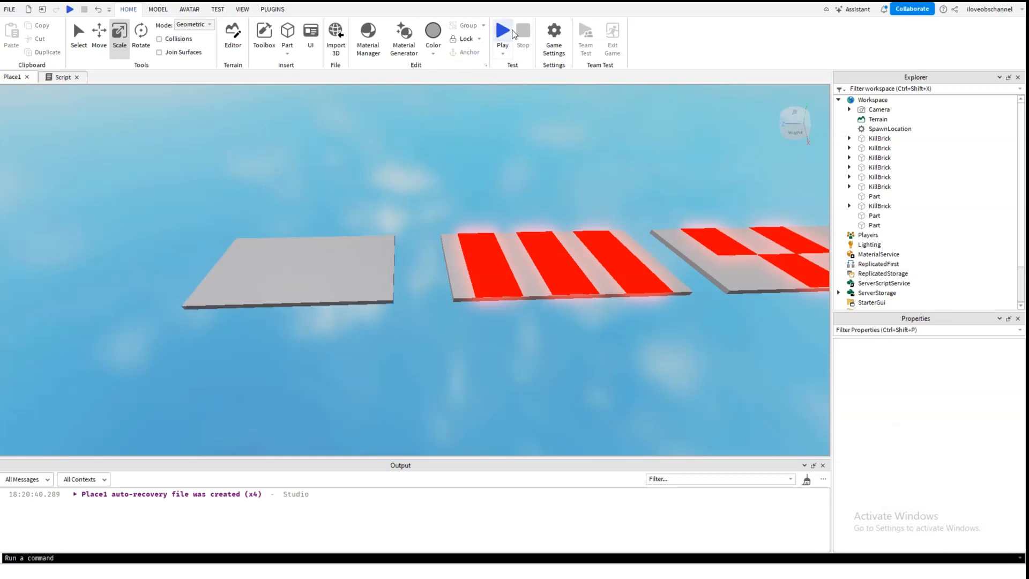
- Start a playtest and try moving and jumping on the start platform, bringing the camera into first person
{"action": "key", "text": "F5"}
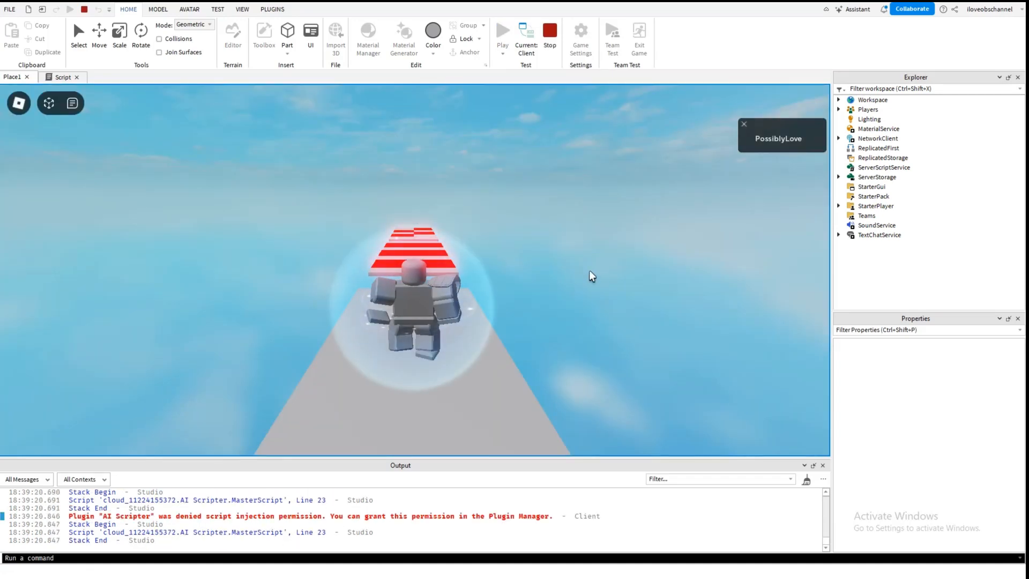
{"action": "right_click_drag", "start_coordinate": [589, 270], "coordinate": [596, 269]}
{"action": "key", "text": "d"}
{"action": "key", "text": "space"}
{"action": "scroll", "coordinate": [596, 269], "scroll_direction": "up", "scroll_amount": 3}
{"action": "scroll", "coordinate": [596, 269], "scroll_direction": "up", "scroll_amount": 3}
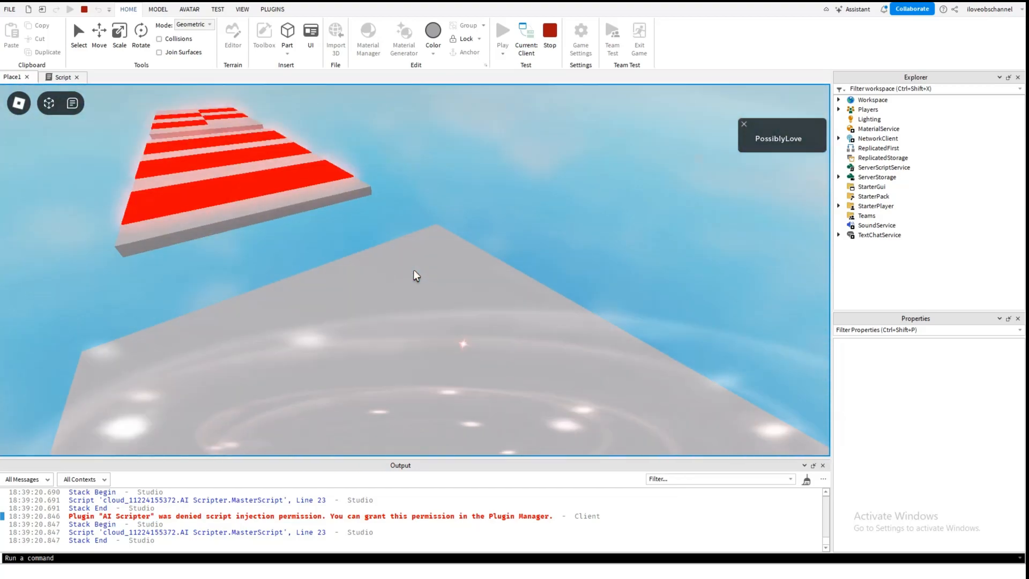
- Jump across the gap onto the striped platform's kill bricks to test them, and end the playtest
{"action": "key", "text": "w"}
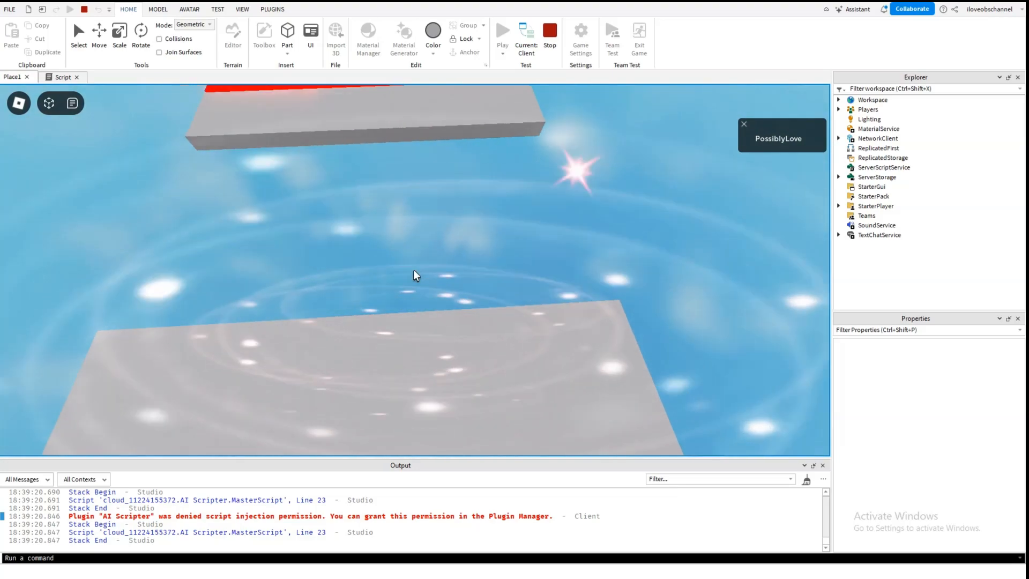
{"action": "key", "text": "space"}
{"action": "key", "text": "w"}
{"action": "key", "text": "space"}
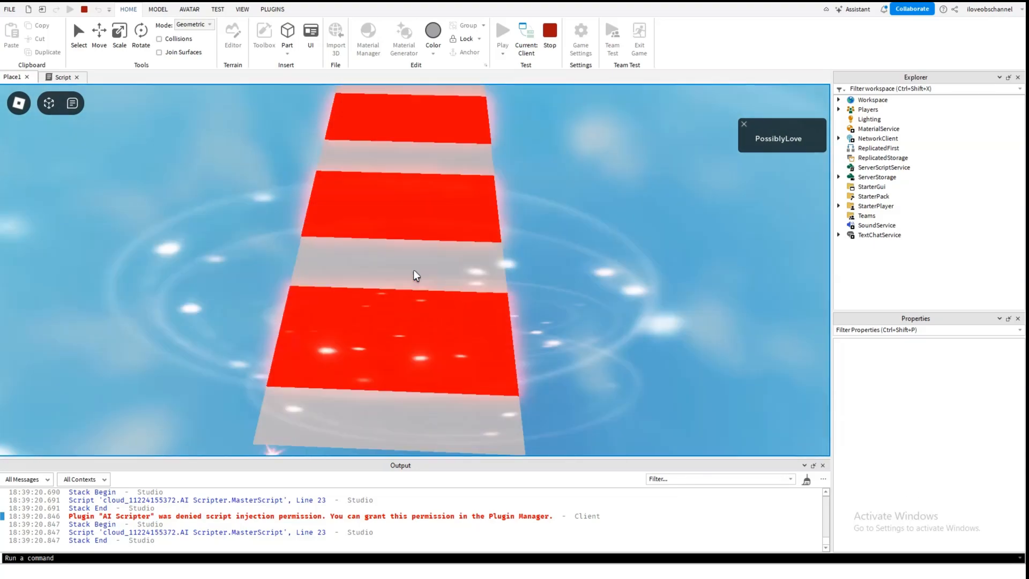
{"action": "key", "text": "space"}
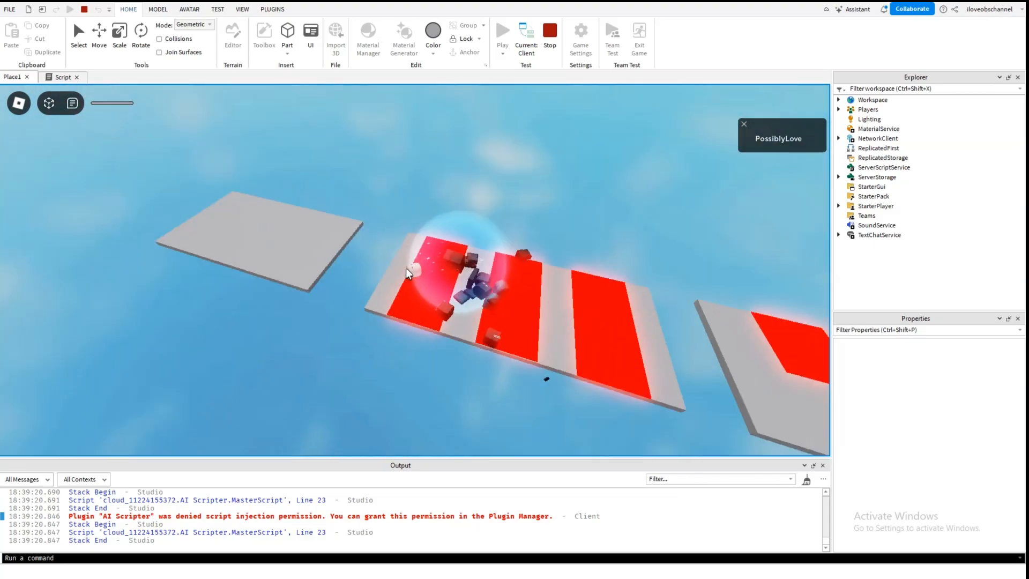
{"action": "left_click", "coordinate": [550, 34]}
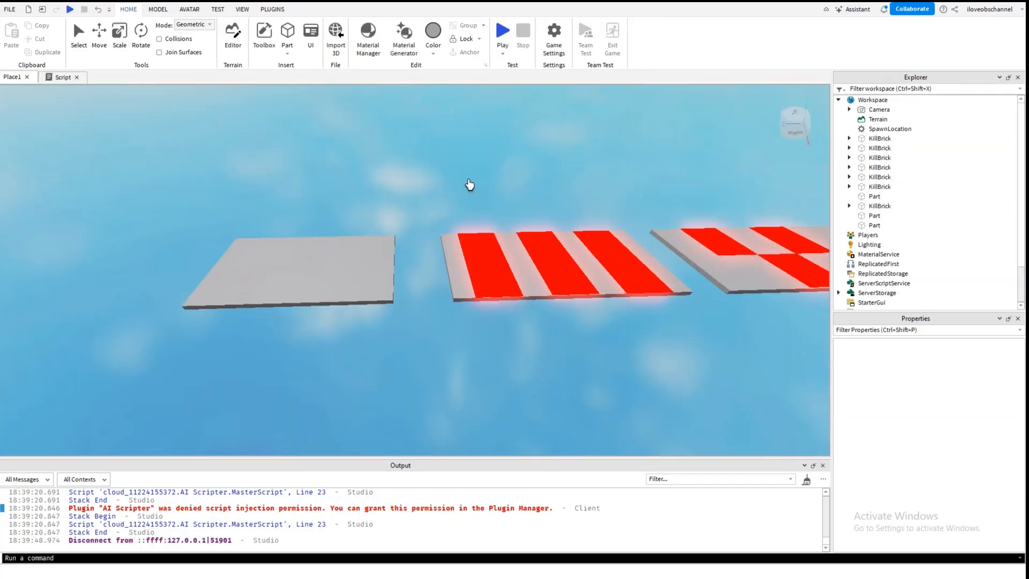
{"action": "right_click", "coordinate": [468, 181]}
{"action": "left_click", "coordinate": [234, 122]}
{"action": "key", "text": "d"}
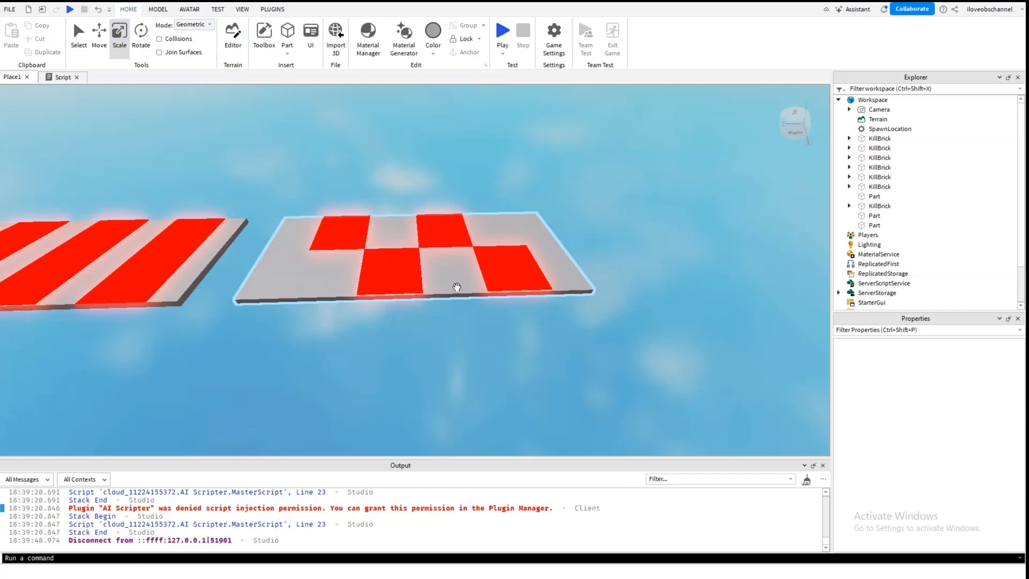
{"action": "right_click_drag", "start_coordinate": [513, 201], "coordinate": [513, 201]}
{"action": "key", "text": "w"}
{"action": "key", "text": "d"}
{"action": "key", "text": "s"}
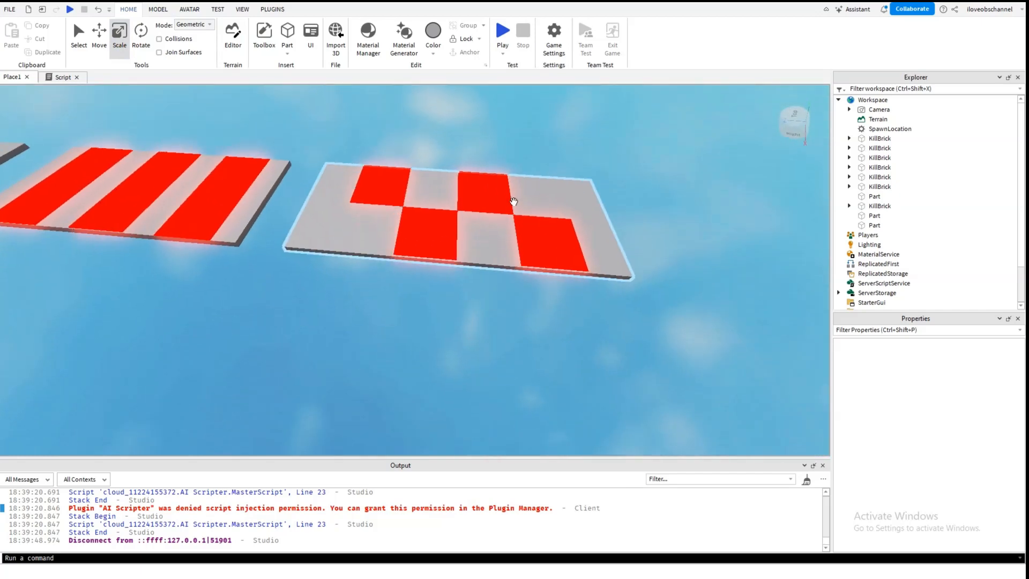
- Shift the striped platform's kill brick nearest the start platform slightly along the platform
{"action": "key", "text": "s"}
{"action": "right_click_drag", "start_coordinate": [539, 246], "coordinate": [658, 216]}
{"action": "scroll", "coordinate": [658, 217], "scroll_direction": "down", "scroll_amount": 5}
{"action": "scroll", "coordinate": [418, 252], "scroll_direction": "up", "scroll_amount": 3}
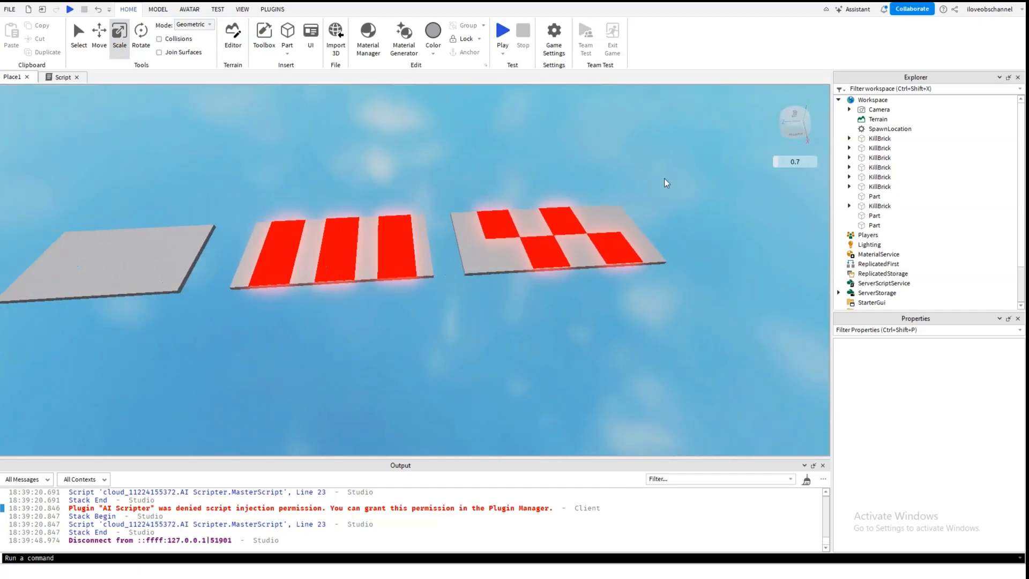
{"action": "right_click_drag", "start_coordinate": [593, 152], "coordinate": [590, 150]}
{"action": "key", "text": "d"}
{"action": "key", "text": "a"}
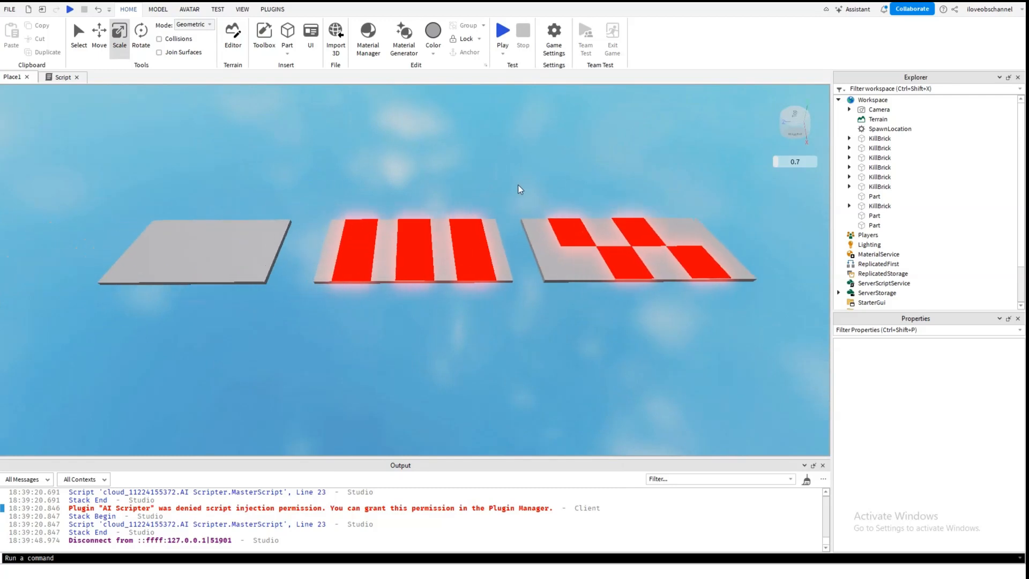
{"action": "key", "text": "w"}
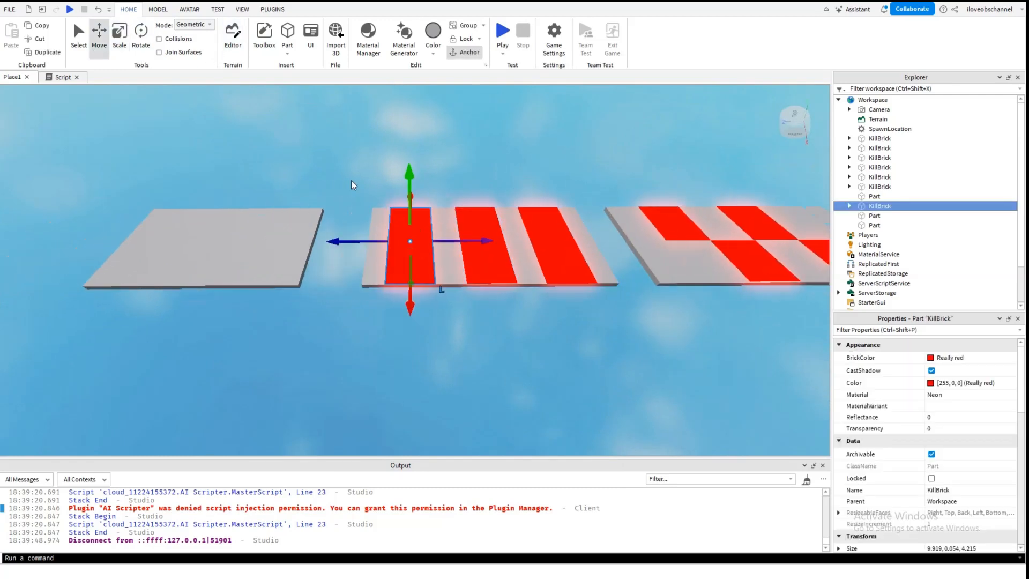
{"action": "scroll", "coordinate": [351, 180], "scroll_direction": "up", "scroll_amount": 3}
{"action": "left_click_drag", "start_coordinate": [460, 221], "coordinate": [465, 221]}
- Shift the striped platform's middle and far kill bricks to widen the gaps between the red stripes
{"action": "left_click", "coordinate": [535, 246]}
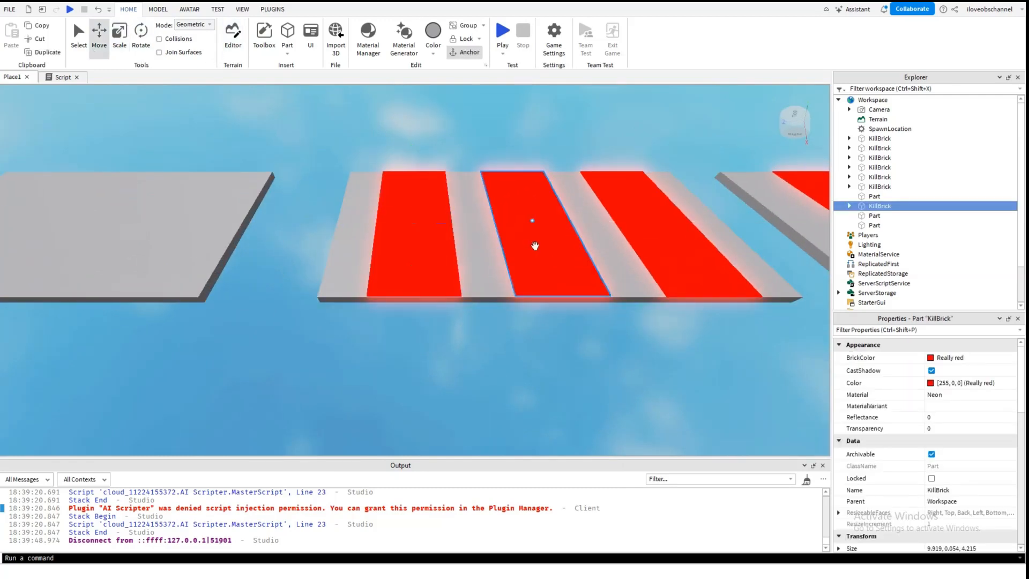
{"action": "key", "text": "d"}
{"action": "left_click_drag", "start_coordinate": [528, 221], "coordinate": [556, 222]}
{"action": "key", "text": "d"}
{"action": "left_click", "coordinate": [516, 248]}
{"action": "left_click", "coordinate": [506, 309]}
{"action": "key", "text": "d"}
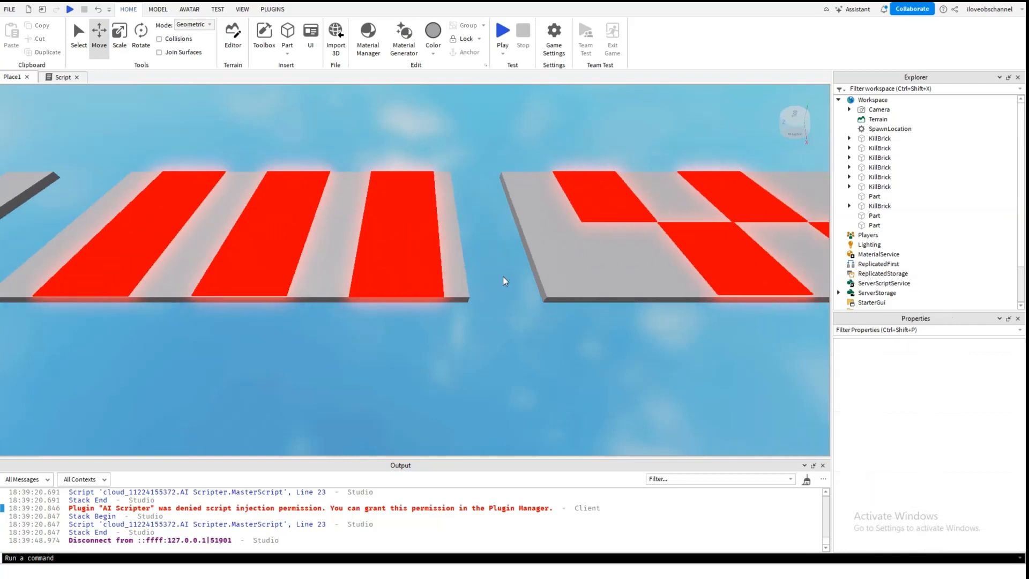
- Extend the striped platform's base slightly at the end facing the checkered platform
{"action": "left_click", "coordinate": [451, 253]}
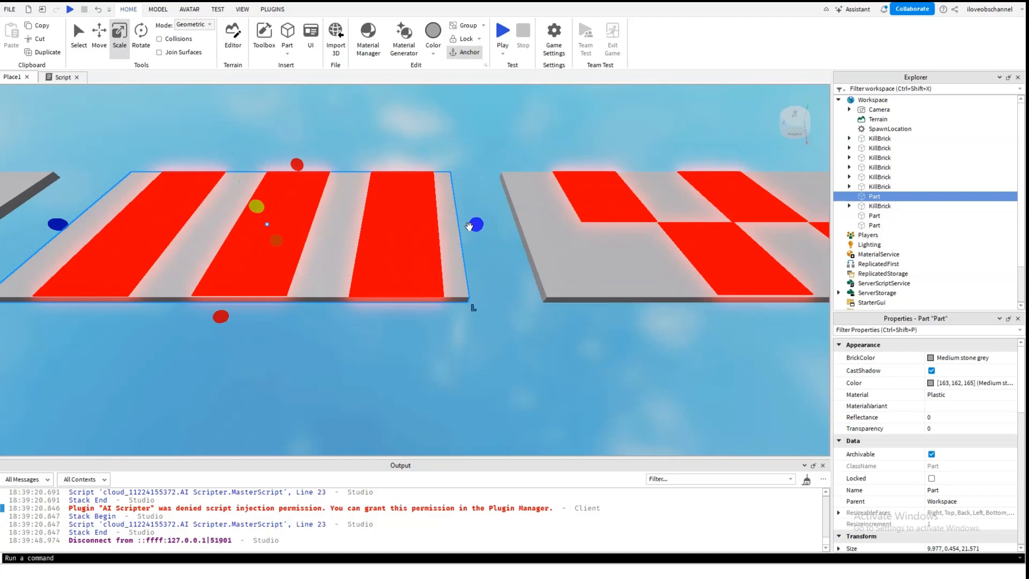
{"action": "left_click_drag", "start_coordinate": [475, 225], "coordinate": [495, 223]}
{"action": "left_click", "coordinate": [467, 375]}
{"action": "key", "text": "a"}
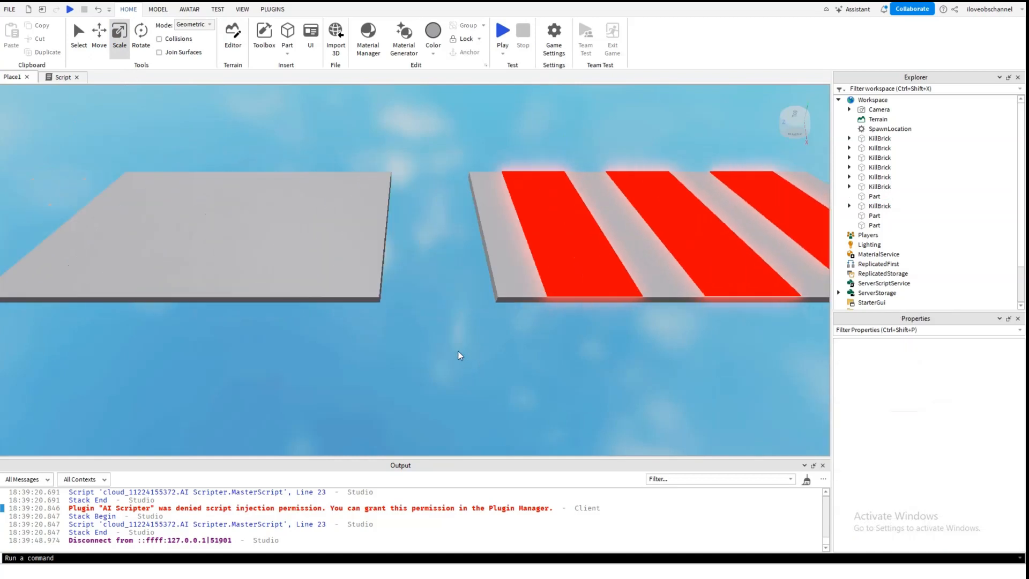
- Shorten the plain start platform at the end facing the striped platform
{"action": "key", "text": "d"}
{"action": "key", "text": "a"}
{"action": "left_click", "coordinate": [239, 237]}
{"action": "left_click_drag", "start_coordinate": [352, 224], "coordinate": [329, 224]}
{"action": "left_click", "coordinate": [401, 273]}
- Lengthen the striped platform's base at both ends, toward the start platform and toward the checkered platform
{"action": "left_click", "coordinate": [440, 251]}
{"action": "left_click_drag", "start_coordinate": [411, 225], "coordinate": [391, 224]}
{"action": "left_click", "coordinate": [475, 340]}
{"action": "key", "text": "d"}
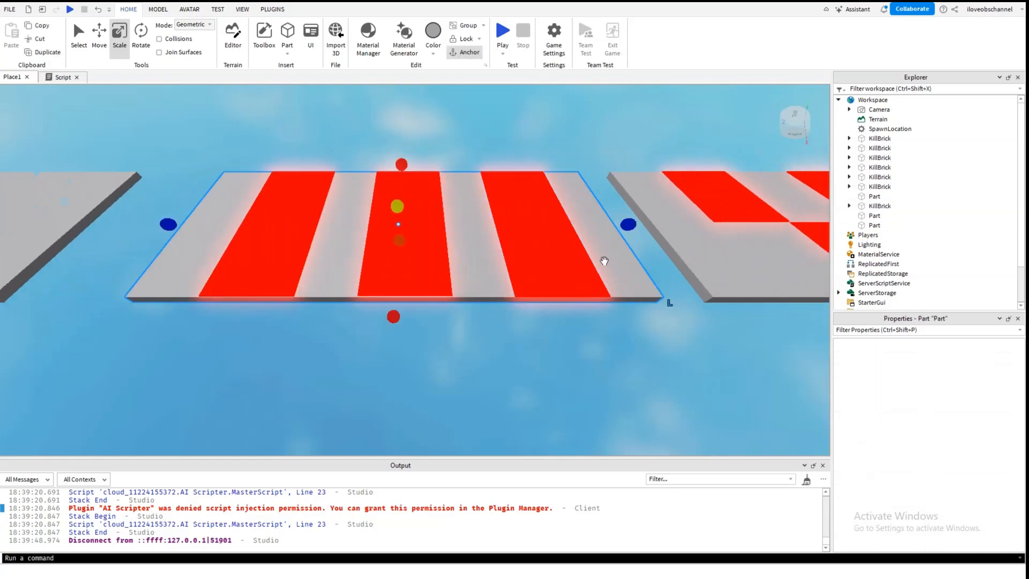
{"action": "left_click_drag", "start_coordinate": [601, 224], "coordinate": [619, 224]}
{"action": "left_click", "coordinate": [599, 310]}
{"action": "key", "text": "d"}
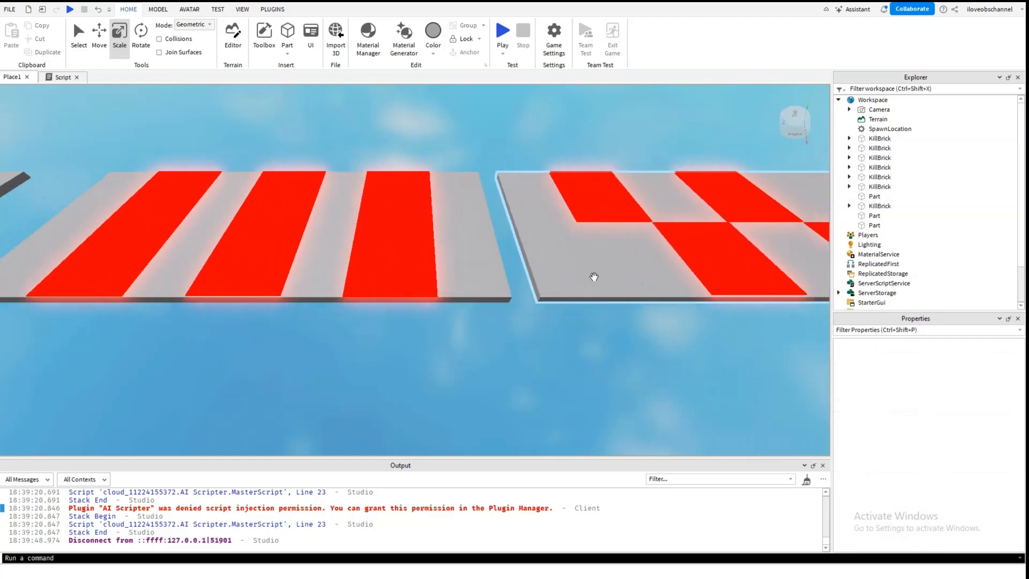
- Move the checkered platform together with its four kill bricks farther away from the striped platform
{"action": "left_click", "coordinate": [594, 276]}
{"action": "key", "text": "d"}
{"action": "left_click_drag", "start_coordinate": [714, 133], "coordinate": [342, 354]}
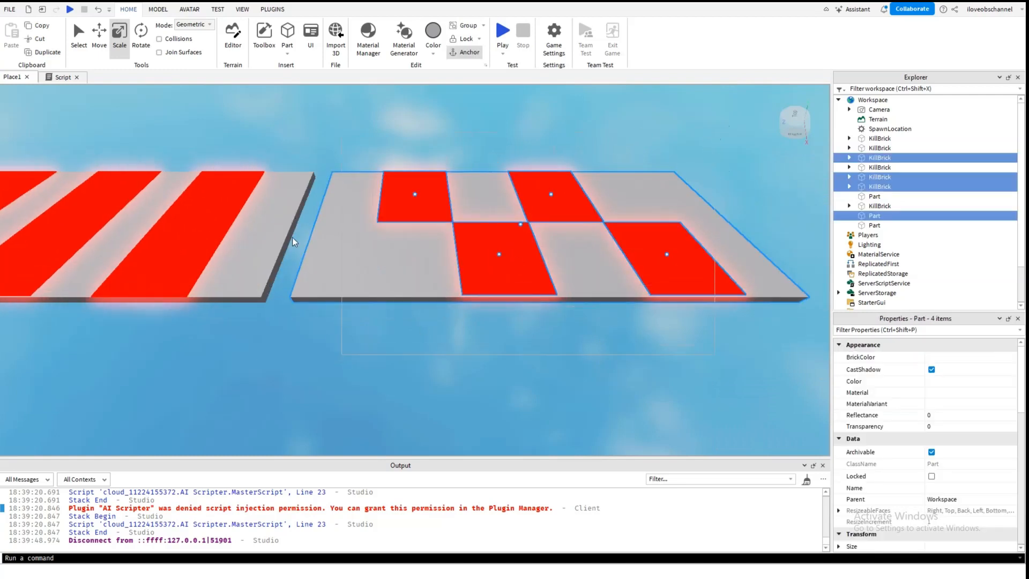
{"action": "left_click", "coordinate": [113, 51]}
{"action": "left_click_drag", "start_coordinate": [458, 224], "coordinate": [494, 226]}
{"action": "left_click", "coordinate": [444, 365]}
- Duplicate the checkered platform's outermost front kill brick and lower the copy well beneath the platform
{"action": "key", "text": "s"}
{"action": "key", "text": "d"}
{"action": "right_click_drag", "start_coordinate": [330, 209], "coordinate": [297, 202]}
{"action": "key", "text": "s"}
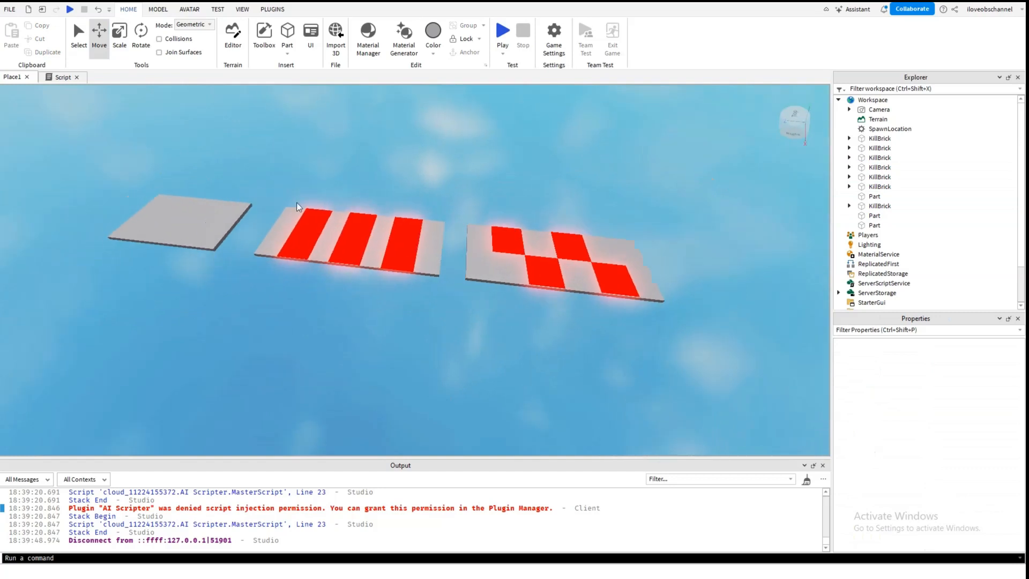
{"action": "right_click_drag", "start_coordinate": [371, 185], "coordinate": [328, 194]}
{"action": "key", "text": "w"}
{"action": "key", "text": "d"}
{"action": "key", "text": "s"}
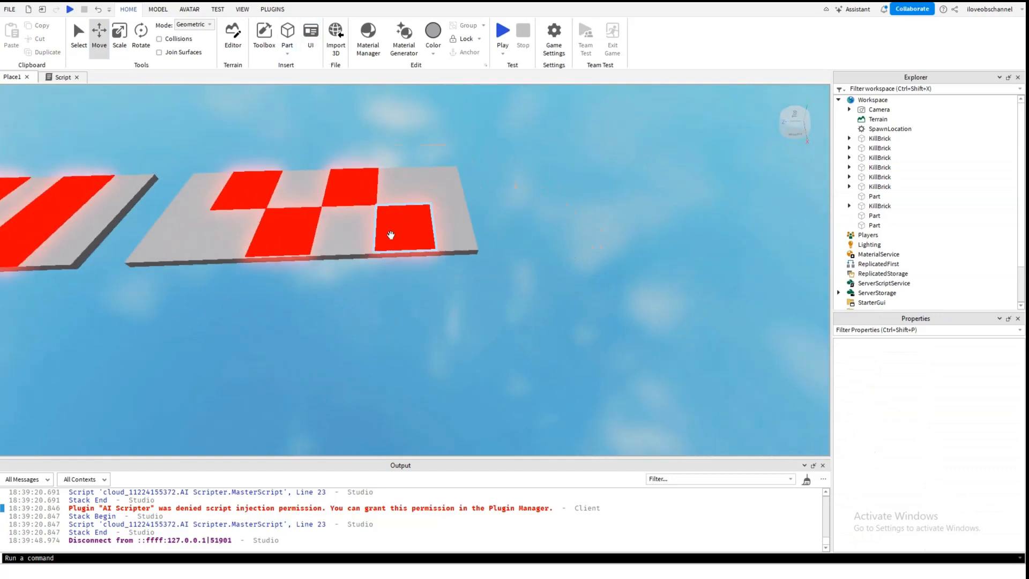
{"action": "left_click", "coordinate": [391, 235]}
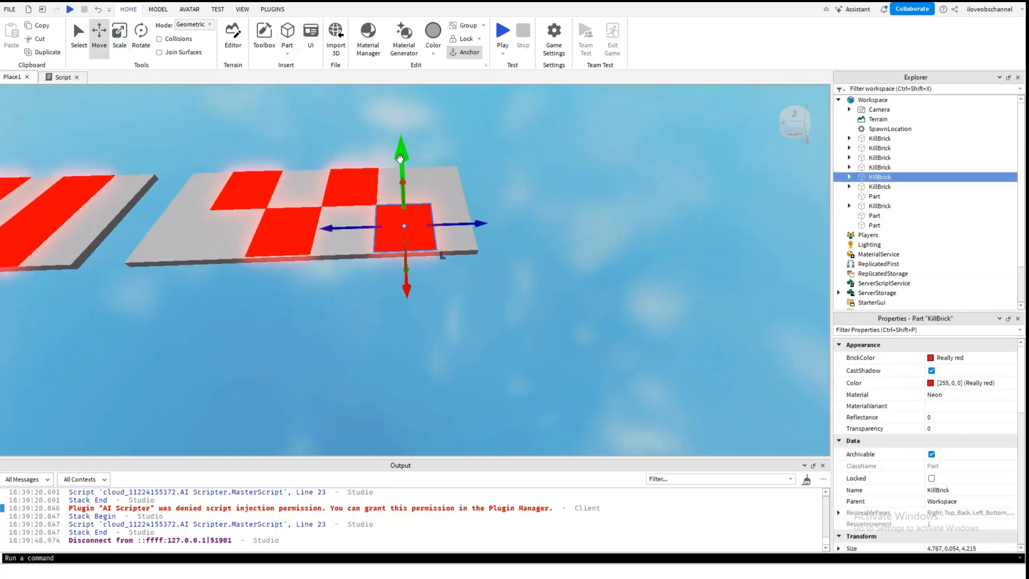
{"action": "key", "text": "ctrl+d"}
{"action": "left_click_drag", "start_coordinate": [400, 159], "coordinate": [401, 264]}
{"action": "right_click_drag", "start_coordinate": [401, 264], "coordinate": [375, 265]}
{"action": "key", "text": "s"}
- Scale the lowered kill brick copy into a large floor about 68 by 181 studs beneath all the platforms
{"action": "left_click", "coordinate": [137, 45]}
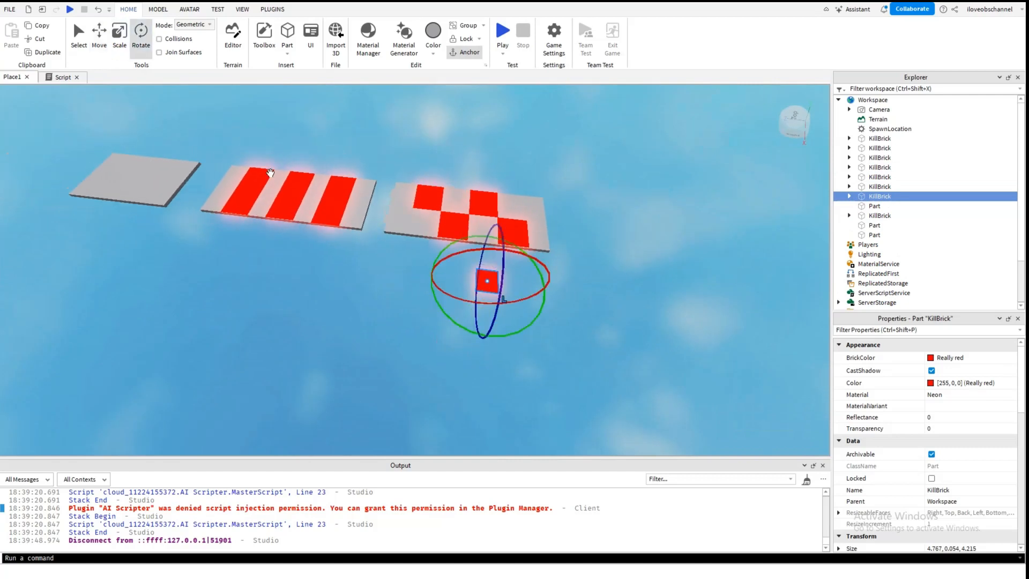
{"action": "left_click", "coordinate": [116, 42]}
{"action": "left_click_drag", "start_coordinate": [453, 286], "coordinate": [75, 279]}
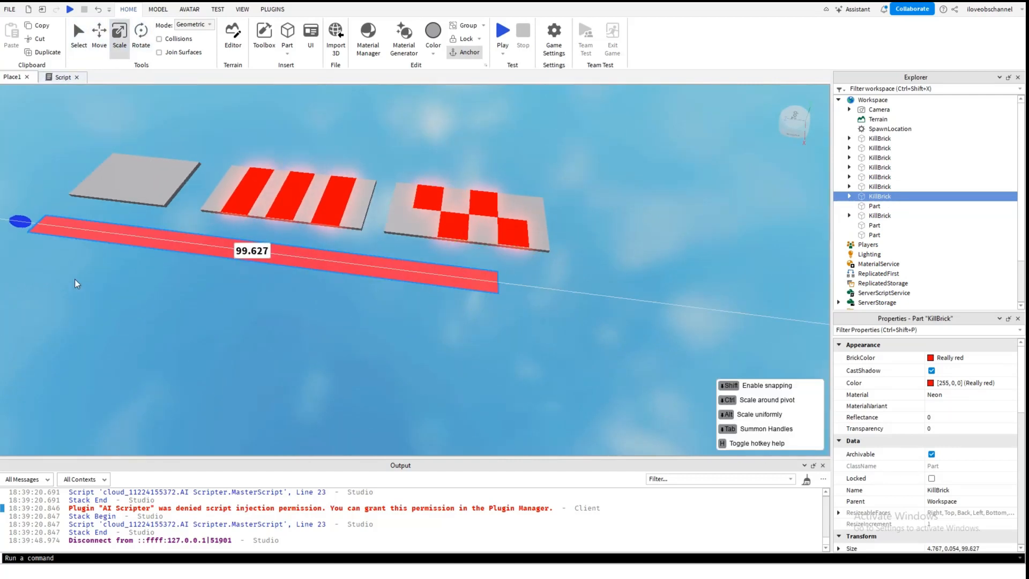
{"action": "left_click_drag", "start_coordinate": [256, 226], "coordinate": [318, 156]}
{"action": "left_click_drag", "start_coordinate": [242, 278], "coordinate": [441, 280]}
{"action": "left_click_drag", "start_coordinate": [258, 338], "coordinate": [246, 367]}
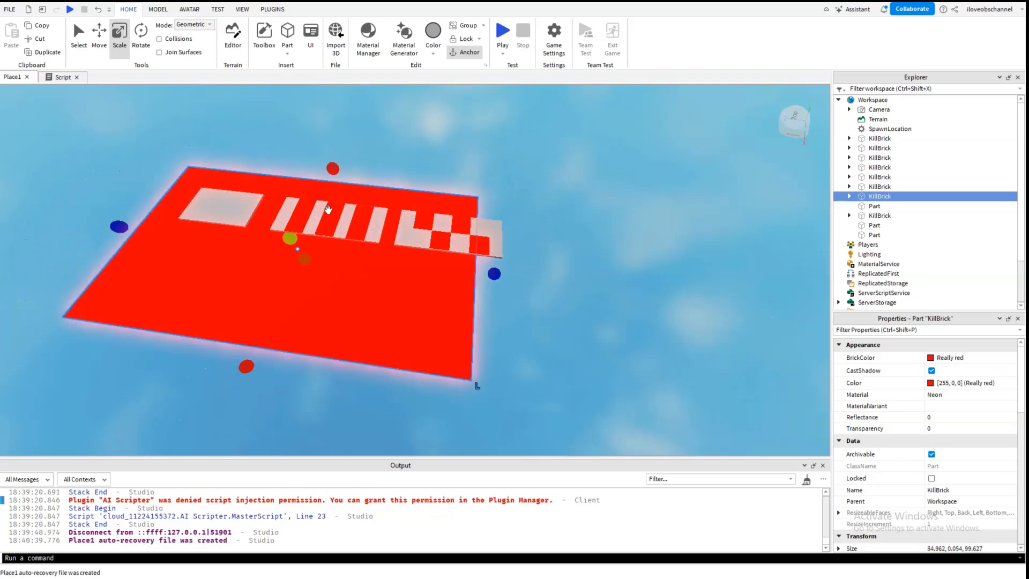
{"action": "left_click_drag", "start_coordinate": [333, 169], "coordinate": [583, 223]}
{"action": "left_click", "coordinate": [645, 276]}
- Set the large floor kill brick's BrickColor to Really black
{"action": "key", "text": "w"}
{"action": "right_click_drag", "start_coordinate": [643, 272], "coordinate": [555, 239]}
{"action": "key", "text": "w"}
{"action": "right_click_drag", "start_coordinate": [501, 162], "coordinate": [474, 137]}
{"action": "key", "text": "d"}
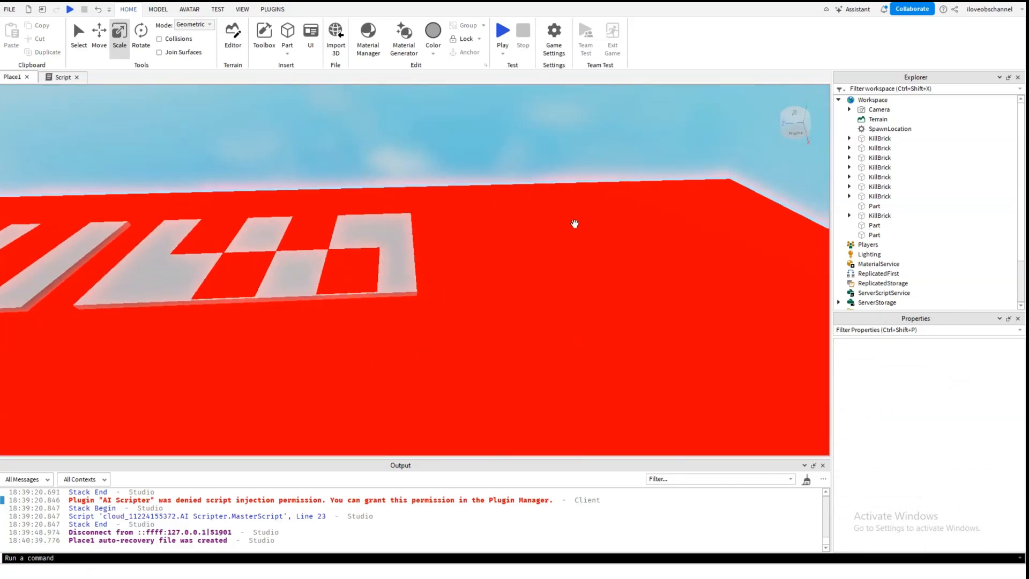
{"action": "right_click_drag", "start_coordinate": [503, 262], "coordinate": [597, 294]}
{"action": "left_click", "coordinate": [597, 294]}
{"action": "left_click", "coordinate": [934, 362]}
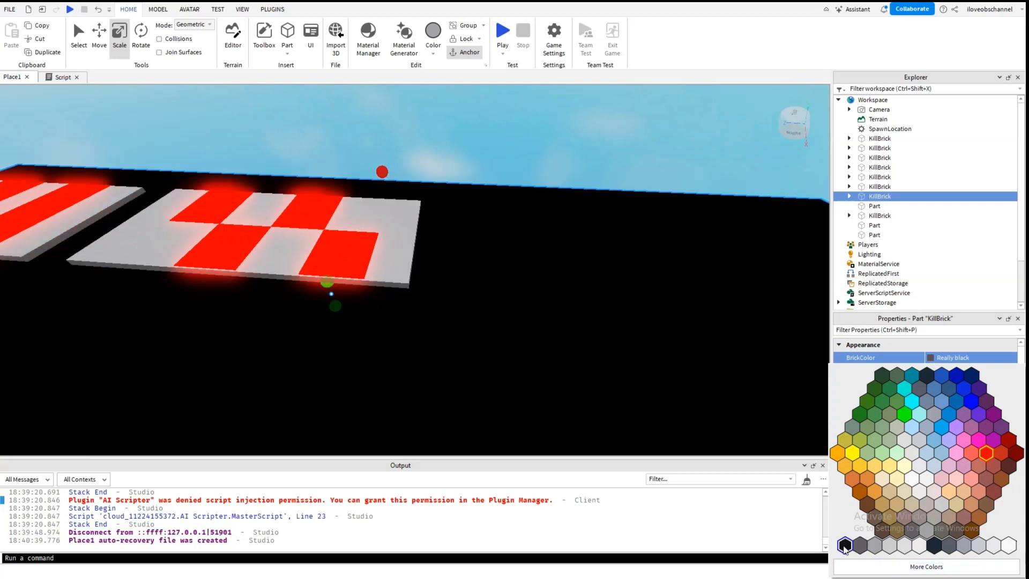
{"action": "left_click", "coordinate": [845, 546]}
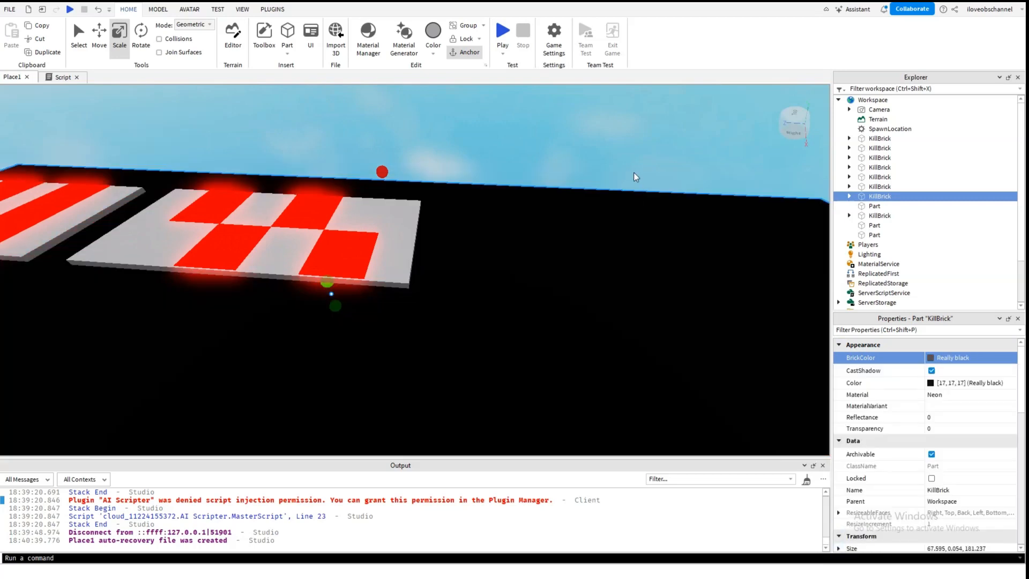
{"action": "left_click", "coordinate": [633, 172]}
- Insert a sphere part and position it above the black floor, just past the checkered platform
{"action": "scroll", "coordinate": [634, 172], "scroll_direction": "down", "scroll_amount": 5}
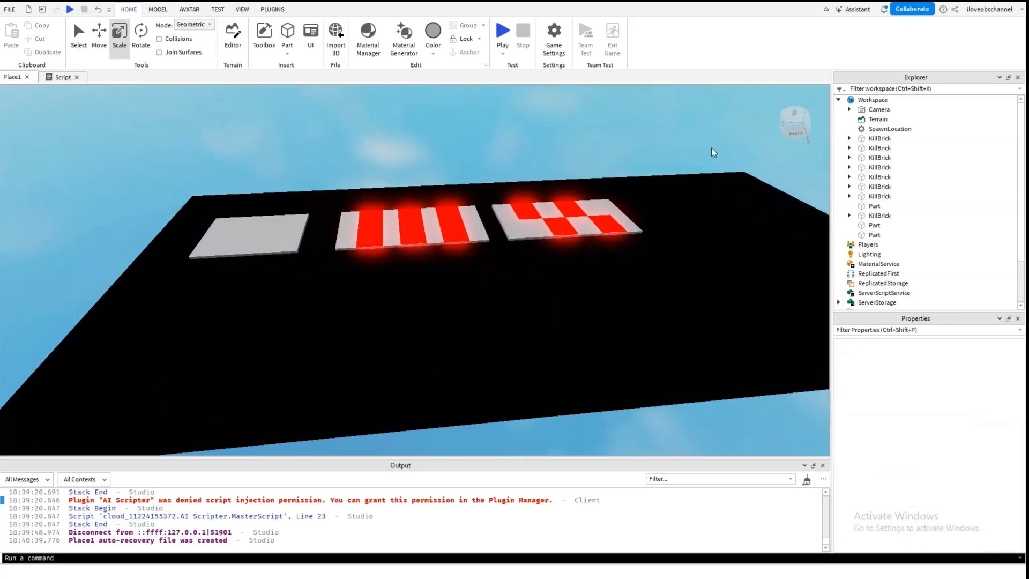
{"action": "scroll", "coordinate": [539, 227], "scroll_direction": "up", "scroll_amount": 8}
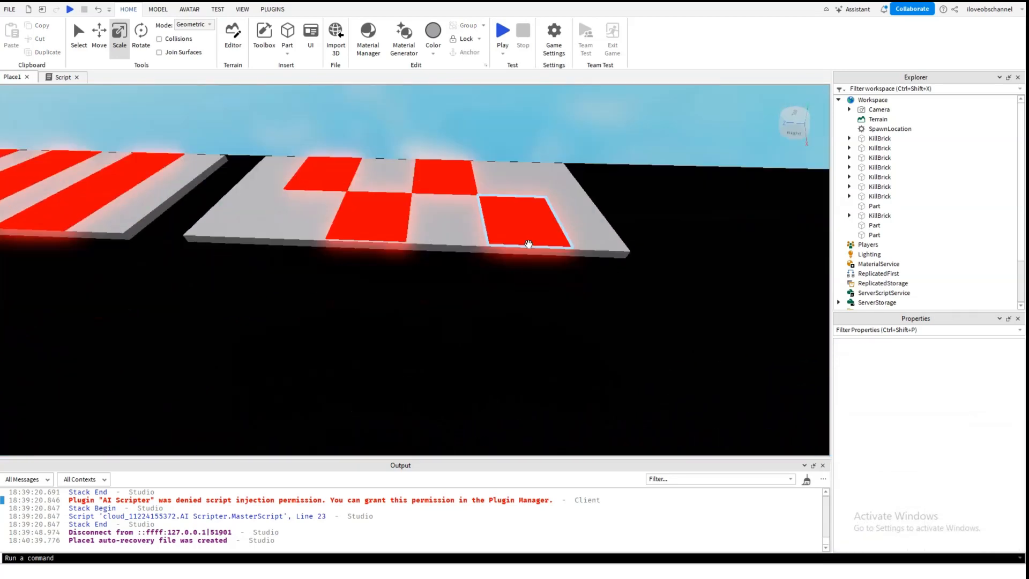
{"action": "key", "text": "d"}
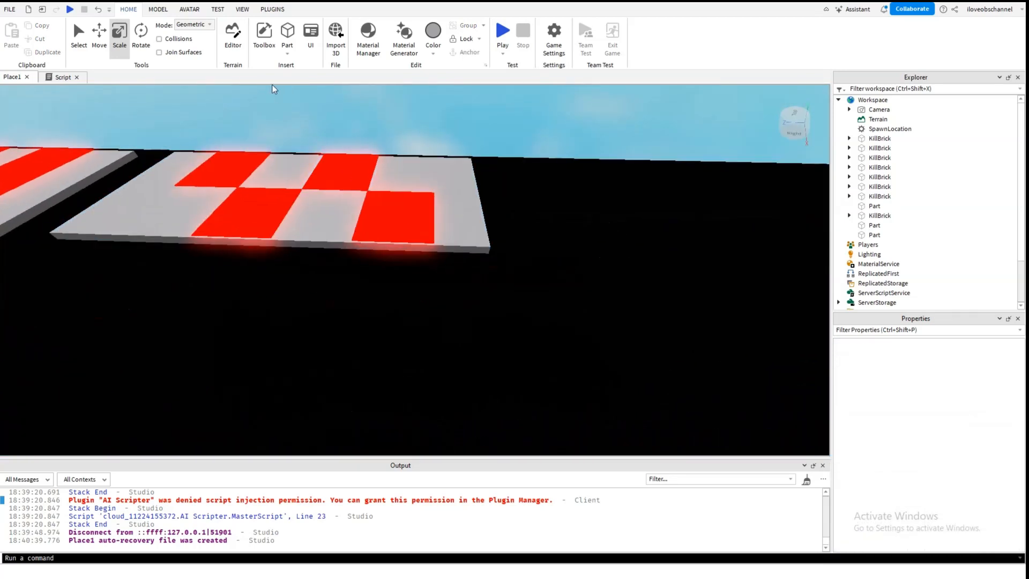
{"action": "left_click", "coordinate": [288, 55]}
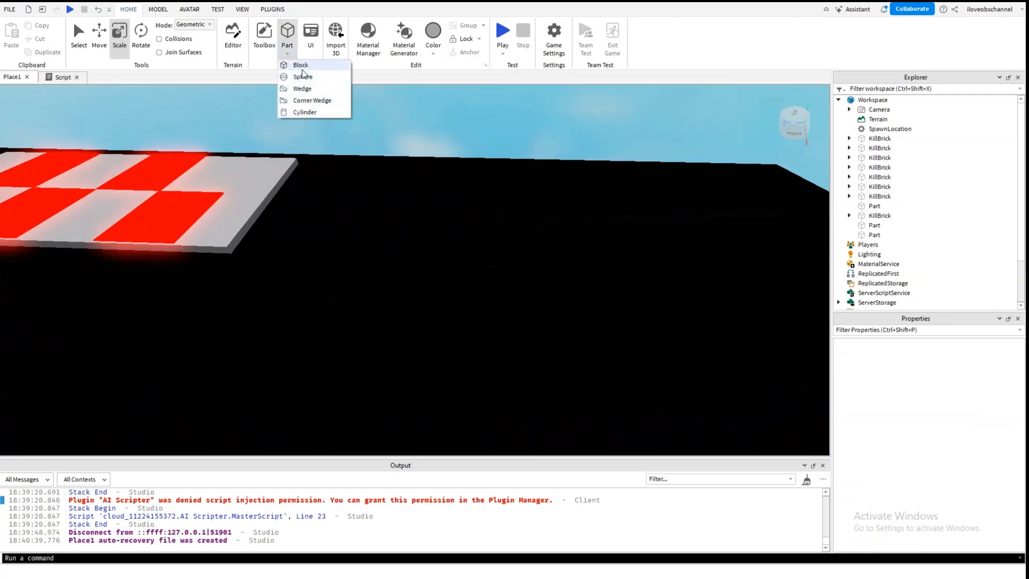
{"action": "left_click", "coordinate": [303, 77]}
{"action": "left_click_drag", "start_coordinate": [413, 270], "coordinate": [406, 329]}
{"action": "mouse_move", "coordinate": [406, 270]}
{"action": "left_mouse_down"}
{"action": "mouse_move", "coordinate": [404, 246]}
{"action": "mouse_move", "coordinate": [400, 269]}
{"action": "left_mouse_up"}
{"action": "left_click_drag", "start_coordinate": [392, 195], "coordinate": [392, 195]}
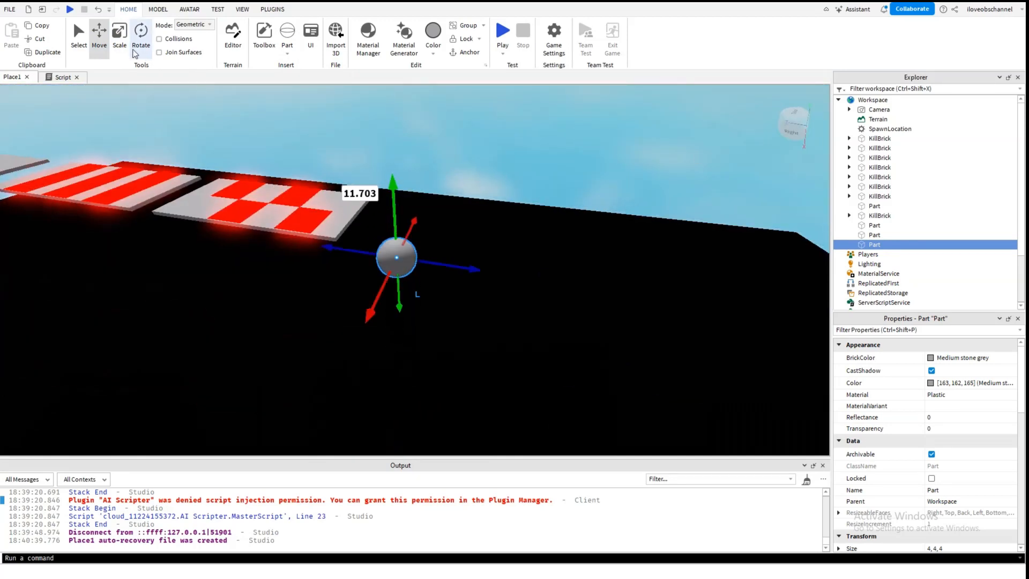
- Scale the sphere up to about 6.2 studs in diameter
{"action": "left_click", "coordinate": [120, 40]}
{"action": "left_click_drag", "start_coordinate": [439, 266], "coordinate": [494, 275]}
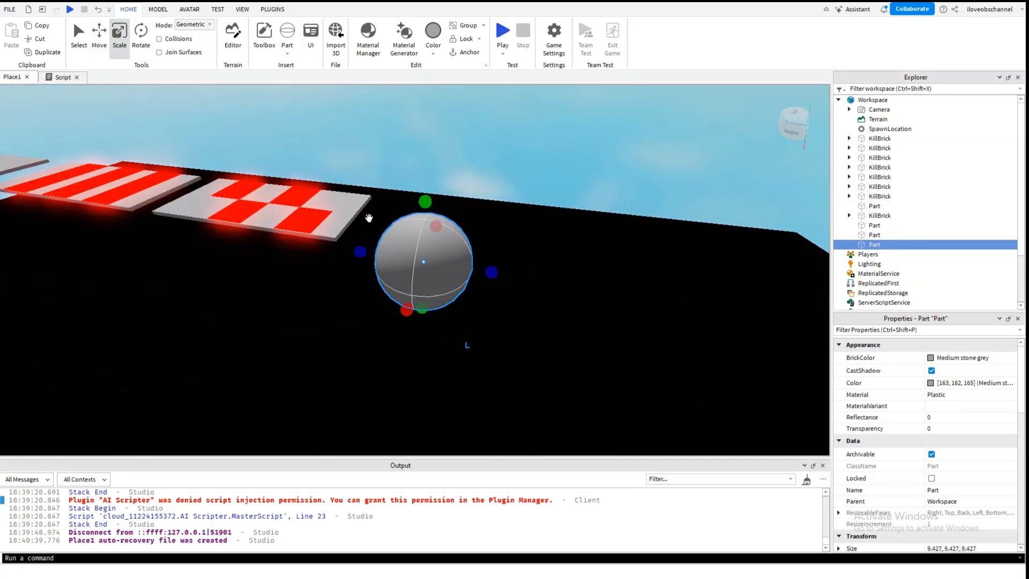
{"action": "right_click_drag", "start_coordinate": [381, 270], "coordinate": [483, 202]}
{"action": "scroll", "coordinate": [482, 202], "scroll_direction": "down", "scroll_amount": 3}
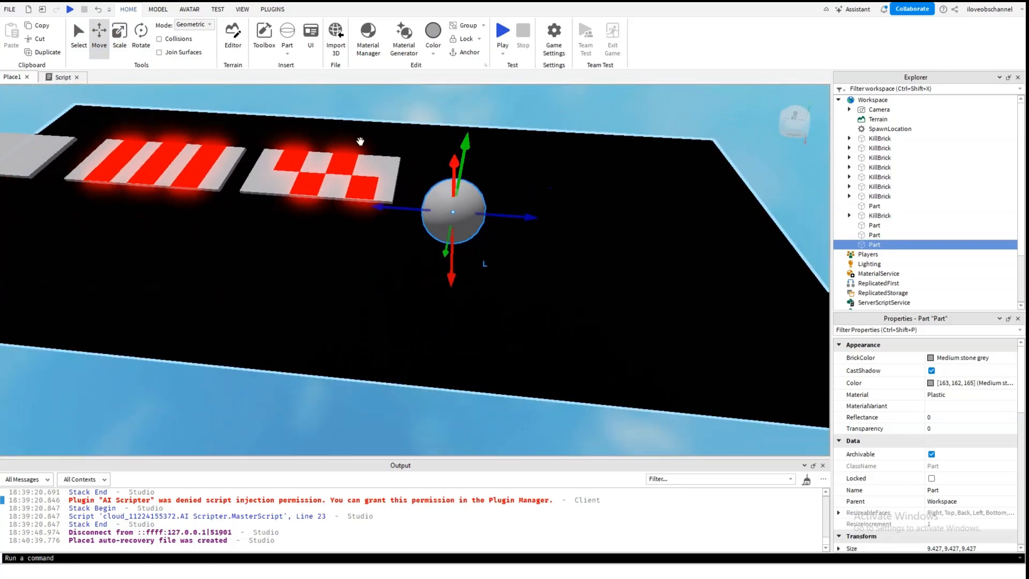
{"action": "left_click_drag", "start_coordinate": [492, 207], "coordinate": [472, 215]}
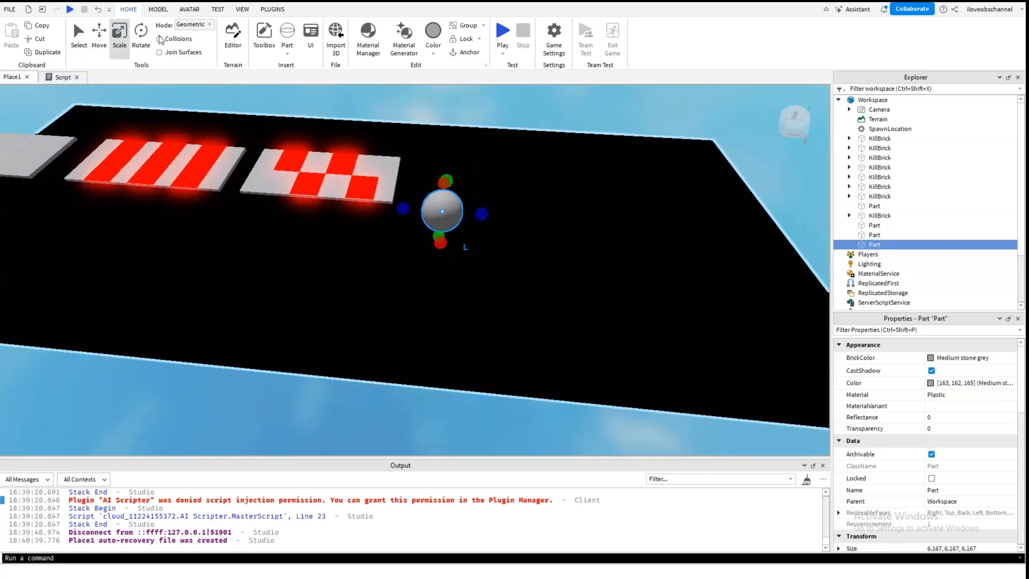
- Dismiss the Add Easy Textures update notice and reposition the sphere off the checkered platform's end as a stepping stone
{"action": "key", "text": "ctrl+2"}
{"action": "right_click_drag", "start_coordinate": [419, 225], "coordinate": [413, 234]}
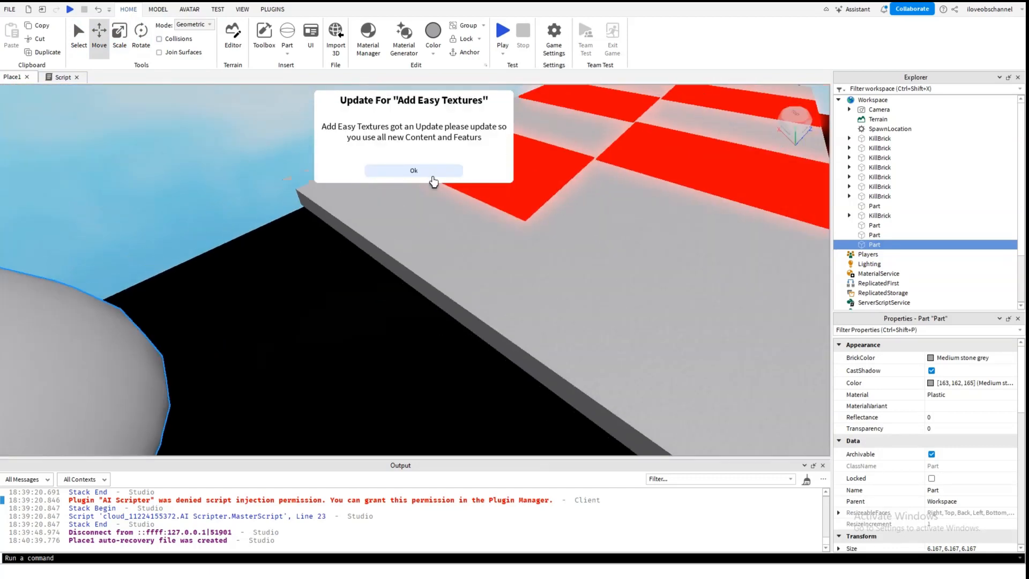
{"action": "left_click", "coordinate": [429, 174]}
{"action": "scroll", "coordinate": [484, 316], "scroll_direction": "down", "scroll_amount": 5}
{"action": "right_click_drag", "start_coordinate": [484, 315], "coordinate": [474, 292]}
{"action": "left_click_drag", "start_coordinate": [474, 292], "coordinate": [587, 328]}
{"action": "right_click_drag", "start_coordinate": [587, 326], "coordinate": [584, 332]}
{"action": "left_click_drag", "start_coordinate": [587, 328], "coordinate": [571, 339]}
- Duplicate the sphere and place the copy a jump farther along the course, offset to one side
{"action": "key", "text": "ctrl+d"}
{"action": "left_click_drag", "start_coordinate": [555, 287], "coordinate": [453, 314]}
{"action": "left_click_drag", "start_coordinate": [404, 349], "coordinate": [403, 249]}
{"action": "right_click_drag", "start_coordinate": [433, 248], "coordinate": [433, 248]}
- Duplicate the sphere twice more and place the copies farther along, completing a zigzag of four stepping stones
{"action": "key", "text": "ctrl+d"}
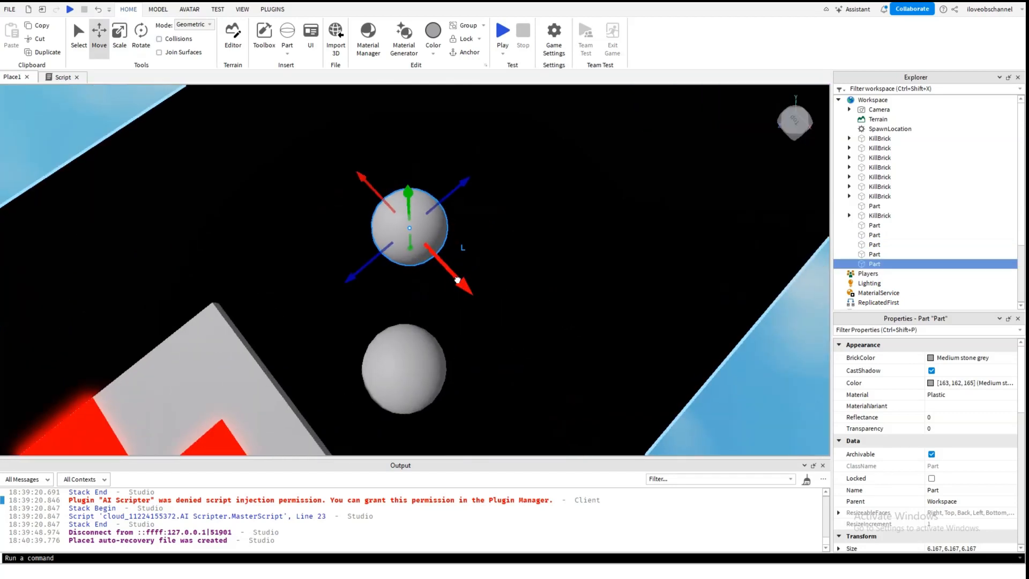
{"action": "left_click_drag", "start_coordinate": [460, 275], "coordinate": [510, 339]}
{"action": "mouse_move", "coordinate": [529, 253]}
{"action": "left_mouse_down"}
{"action": "mouse_move", "coordinate": [541, 227]}
{"action": "mouse_move", "coordinate": [539, 247]}
{"action": "left_mouse_up"}
{"action": "key", "text": "ctrl+d"}
{"action": "left_click_drag", "start_coordinate": [546, 299], "coordinate": [455, 245]}
{"action": "right_click_drag", "start_coordinate": [456, 246], "coordinate": [455, 246]}
{"action": "left_click_drag", "start_coordinate": [407, 148], "coordinate": [503, 97]}
{"action": "scroll", "coordinate": [526, 198], "scroll_direction": "down", "scroll_amount": 6}
{"action": "left_click", "coordinate": [706, 239]}
- Duplicate the checkered platform with its four kill bricks and move the copy about 61 studs, beyond the spheres
{"action": "right_click_drag", "start_coordinate": [706, 239], "coordinate": [701, 230]}
{"action": "key", "text": "w"}
{"action": "key", "text": "a"}
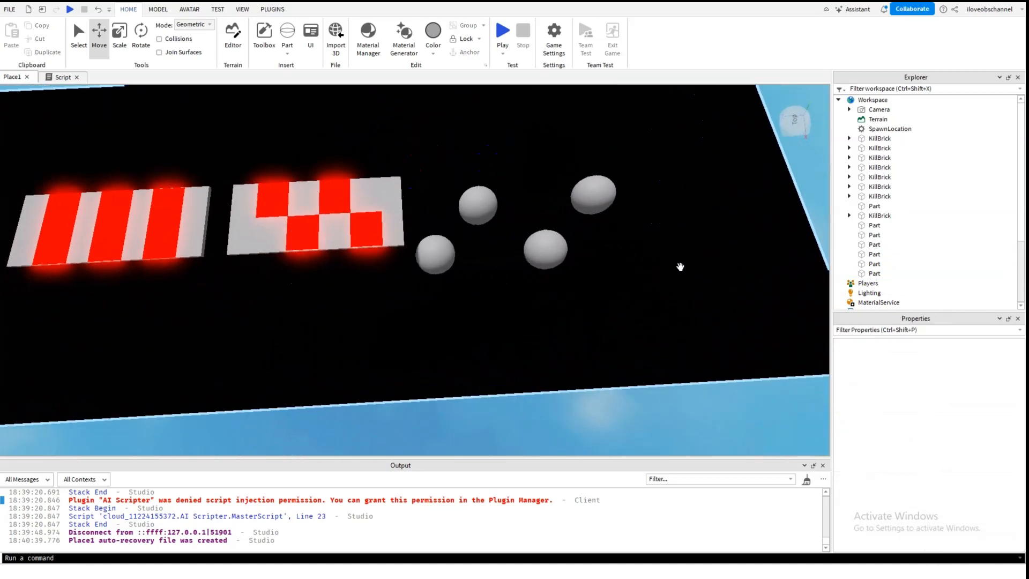
{"action": "right_click_drag", "start_coordinate": [679, 266], "coordinate": [620, 234]}
{"action": "left_click", "coordinate": [302, 230]}
{"action": "left_click", "coordinate": [369, 247], "text": "ctrl"}
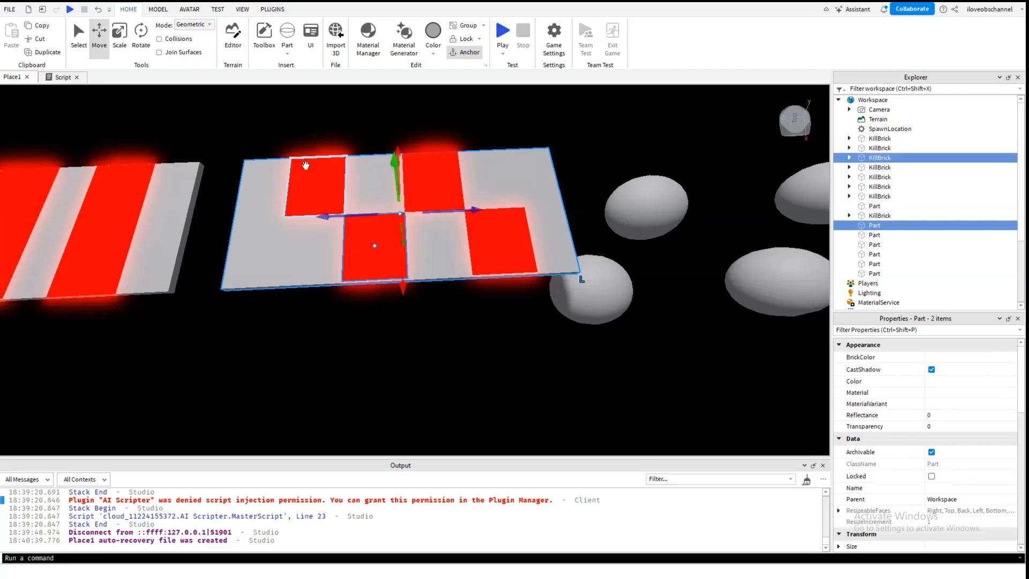
{"action": "key", "text": "d"}
{"action": "left_click_drag", "start_coordinate": [474, 205], "coordinate": [634, 181]}
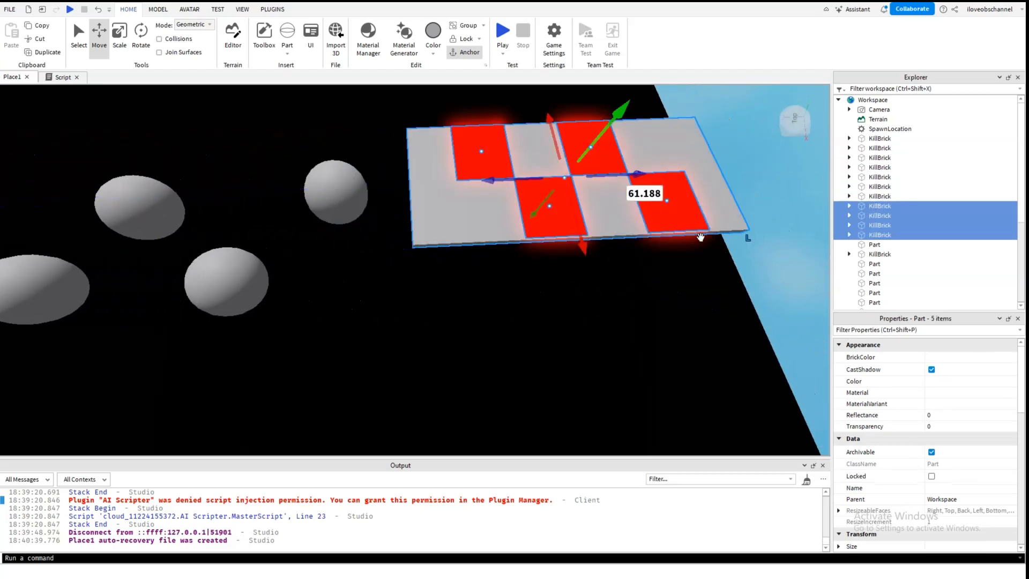
{"action": "left_click", "coordinate": [715, 248]}
- Duplicate the second checkered platform's base and resize the copy into a separate plain platform beyond a gap at the course's end
{"action": "right_click_drag", "start_coordinate": [714, 248], "coordinate": [716, 249]}
{"action": "key", "text": "w"}
{"action": "key", "text": "s"}
{"action": "right_click_drag", "start_coordinate": [506, 260], "coordinate": [439, 248]}
{"action": "key", "text": "s"}
{"action": "key", "text": "w"}
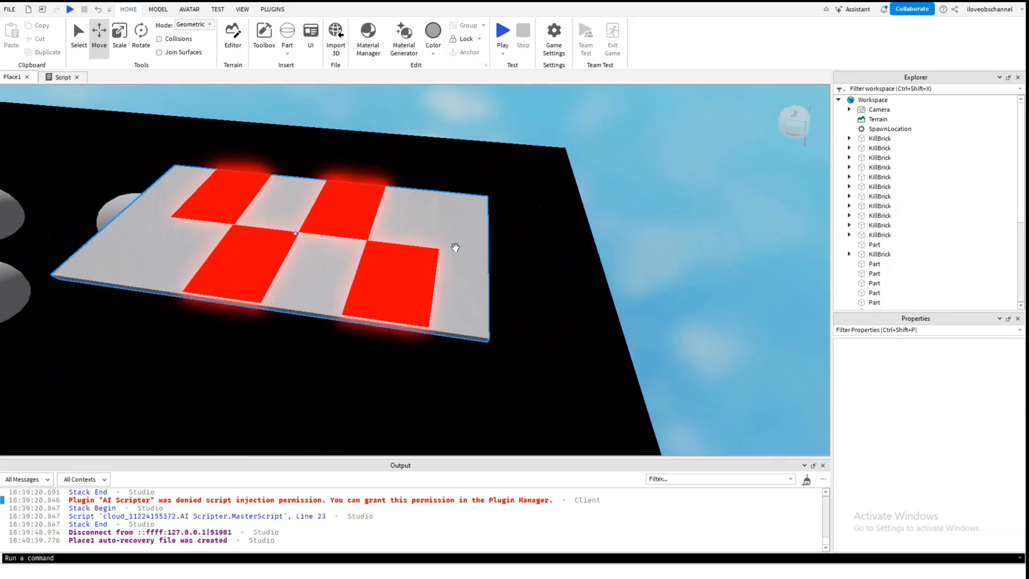
{"action": "left_click", "coordinate": [455, 246]}
{"action": "left_click_drag", "start_coordinate": [135, 200], "coordinate": [412, 282]}
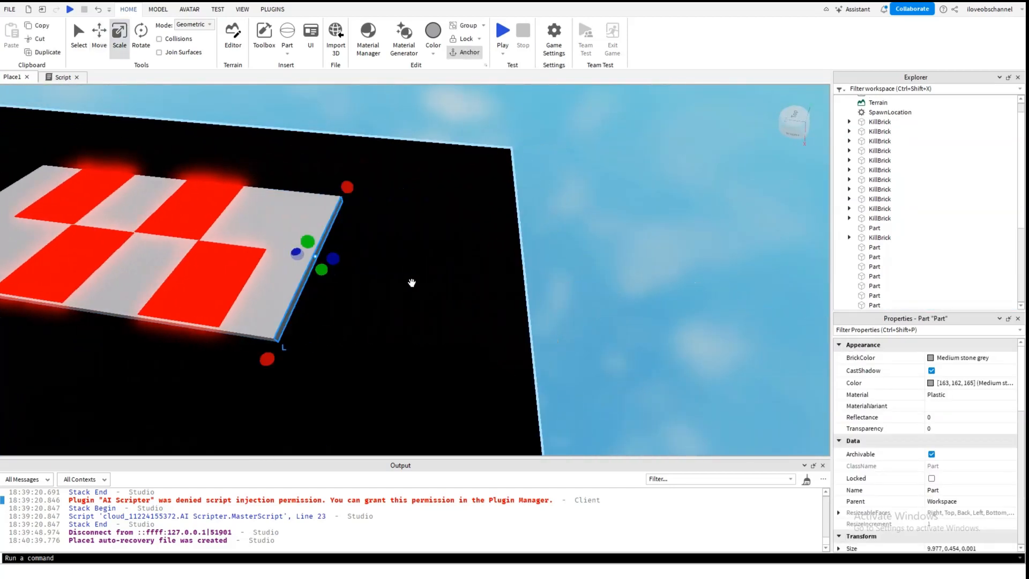
{"action": "left_click_drag", "start_coordinate": [338, 259], "coordinate": [708, 294]}
{"action": "left_click_drag", "start_coordinate": [297, 253], "coordinate": [427, 262]}
{"action": "left_click", "coordinate": [550, 176]}
{"action": "key", "text": "s"}
{"action": "right_click_drag", "start_coordinate": [551, 176], "coordinate": [510, 170]}
{"action": "key", "text": "w"}
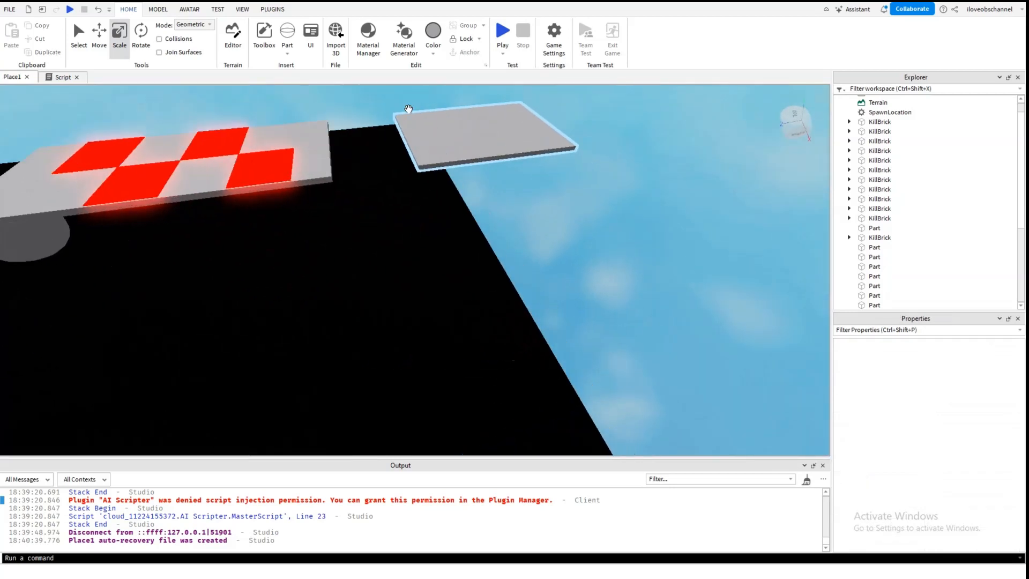
- Insert a block part, place it on the plain end platform and resize it to about 4.6 by 3.3 studs
{"action": "left_click", "coordinate": [288, 54]}
{"action": "left_click", "coordinate": [298, 65]}
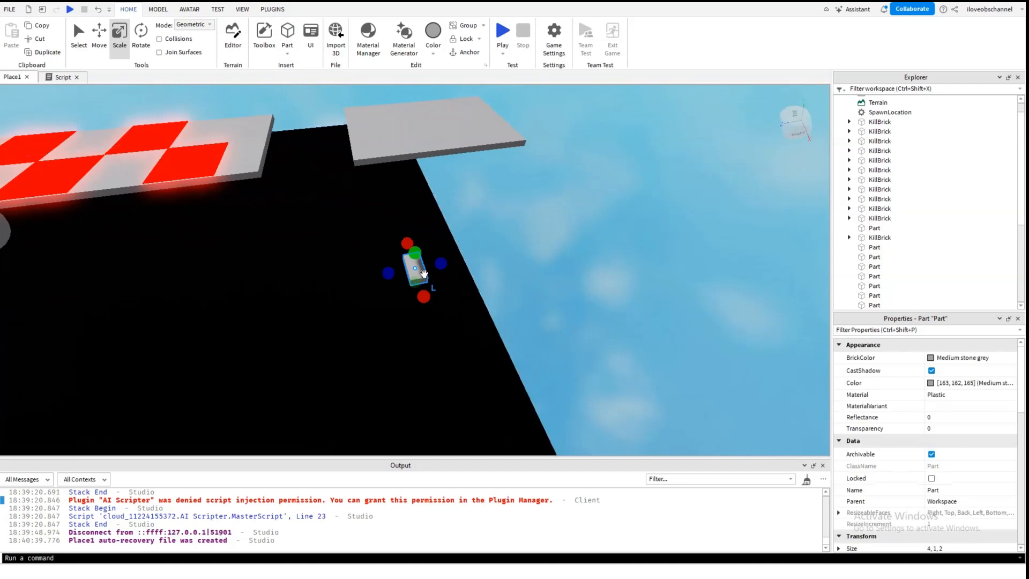
{"action": "left_click_drag", "start_coordinate": [413, 266], "coordinate": [438, 127]}
{"action": "left_click", "coordinate": [527, 158]}
{"action": "right_click_drag", "start_coordinate": [526, 158], "coordinate": [498, 171]}
{"action": "key", "text": "w"}
{"action": "left_click_drag", "start_coordinate": [486, 114], "coordinate": [540, 163]}
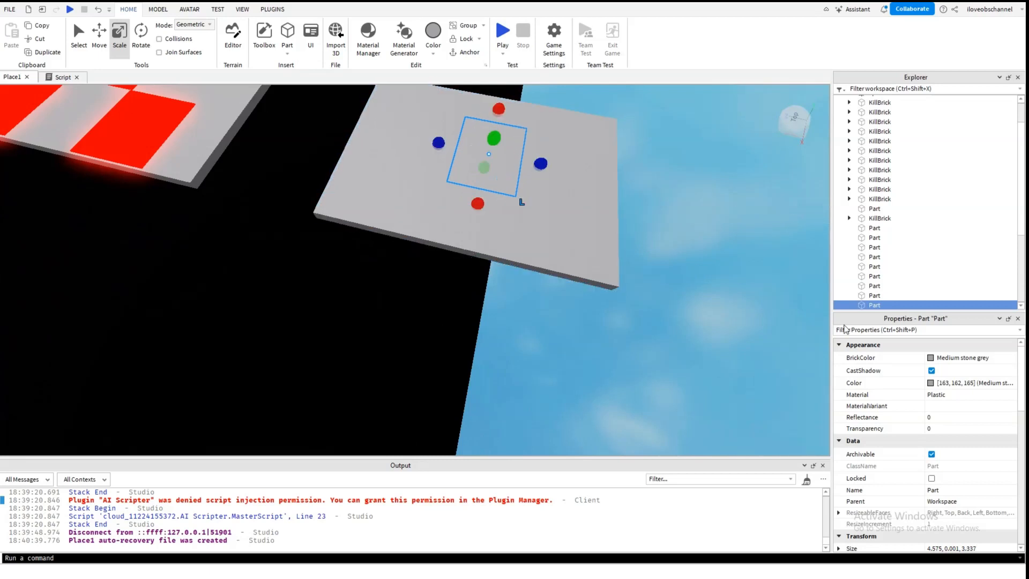
- Rename the new part on the end platform as End and thicken it to about 0.57 studs
{"action": "right_click", "coordinate": [870, 304]}
{"action": "left_click", "coordinate": [903, 80]}
{"action": "mouse_move", "coordinate": [493, 139]}
{"action": "left_mouse_down"}
{"action": "mouse_move", "coordinate": [489, 124]}
{"action": "mouse_move", "coordinate": [493, 132]}
{"action": "left_mouse_up"}
- Turn off CanCollide for the End part, leaving CanTouch enabled
{"action": "scroll", "coordinate": [657, 201], "scroll_direction": "down", "scroll_amount": 5}
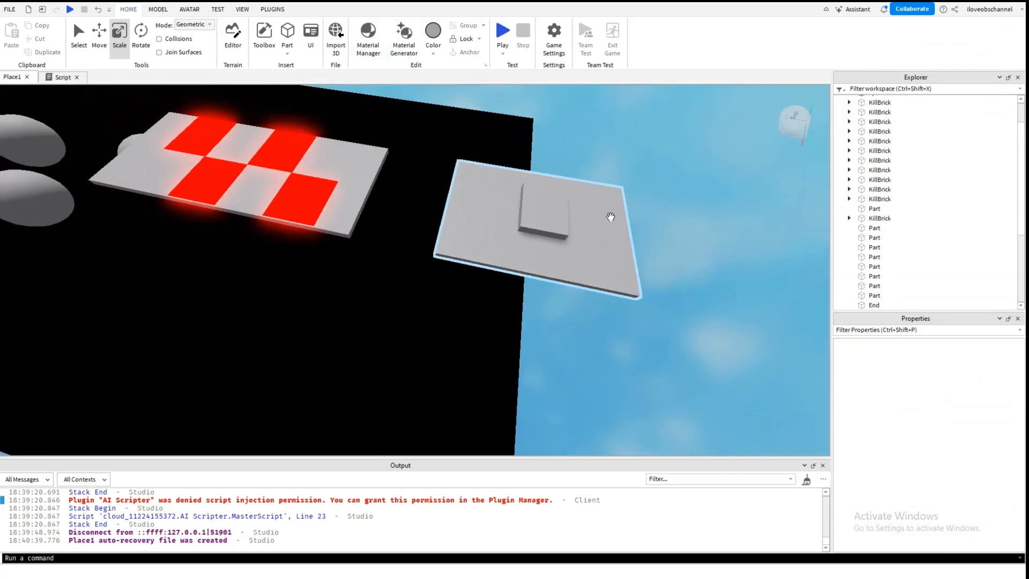
{"action": "scroll", "coordinate": [920, 474], "scroll_direction": "down", "scroll_amount": 4}
{"action": "scroll", "coordinate": [933, 474], "scroll_direction": "down", "scroll_amount": 5}
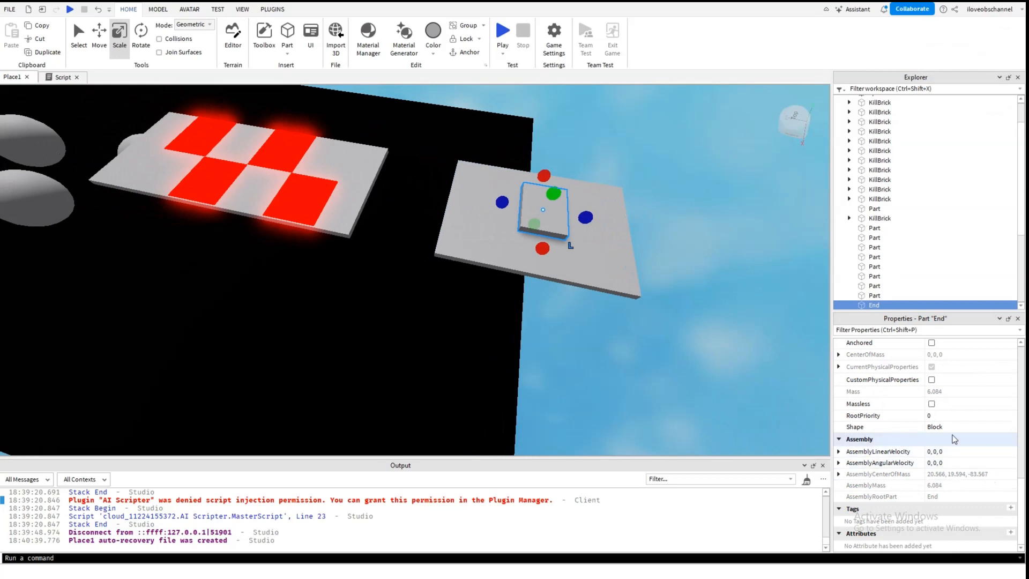
{"action": "scroll", "coordinate": [950, 442], "scroll_direction": "up", "scroll_amount": 3}
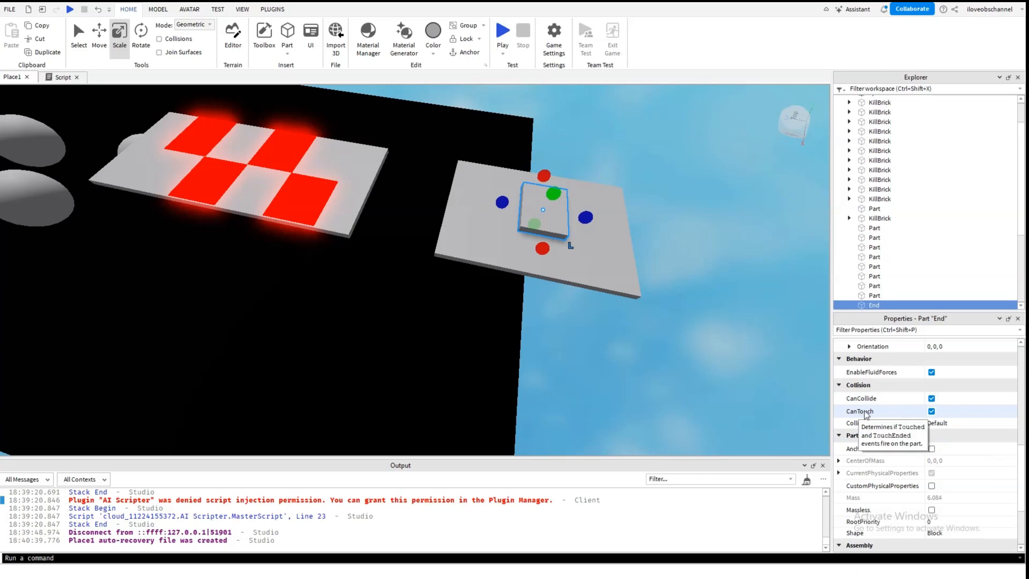
{"action": "left_click", "coordinate": [932, 399]}
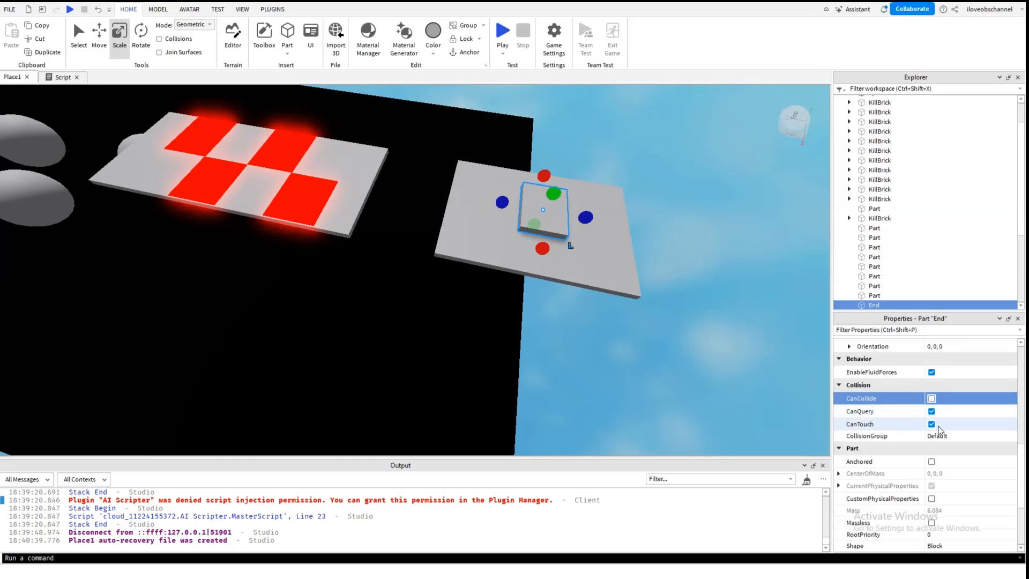
{"action": "left_click", "coordinate": [743, 394]}
- Examine the whole course from the start platform to the End part and check where End sits in the hierarchy
{"action": "right_click_drag", "start_coordinate": [743, 394], "coordinate": [742, 395]}
{"action": "scroll", "coordinate": [518, 271], "scroll_direction": "down", "scroll_amount": 4}
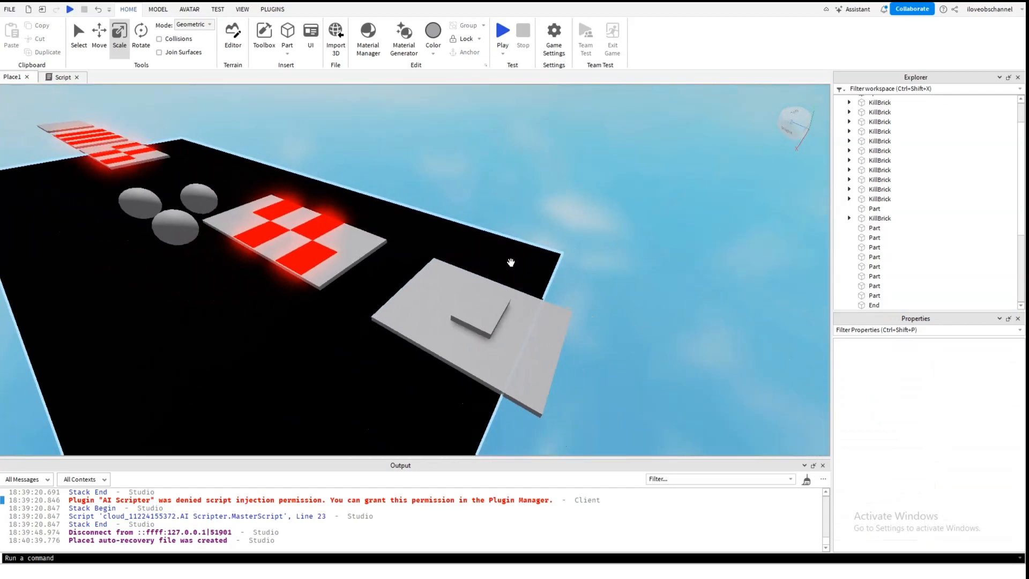
{"action": "key", "text": "w"}
{"action": "right_click_drag", "start_coordinate": [510, 263], "coordinate": [511, 262]}
{"action": "key", "text": "d"}
{"action": "scroll", "coordinate": [459, 209], "scroll_direction": "up", "scroll_amount": 3}
{"action": "right_click_drag", "start_coordinate": [420, 149], "coordinate": [420, 149]}
{"action": "scroll", "coordinate": [420, 149], "scroll_direction": "down", "scroll_amount": 3}
{"action": "scroll", "coordinate": [421, 149], "scroll_direction": "down", "scroll_amount": 5}
{"action": "key", "text": "w"}
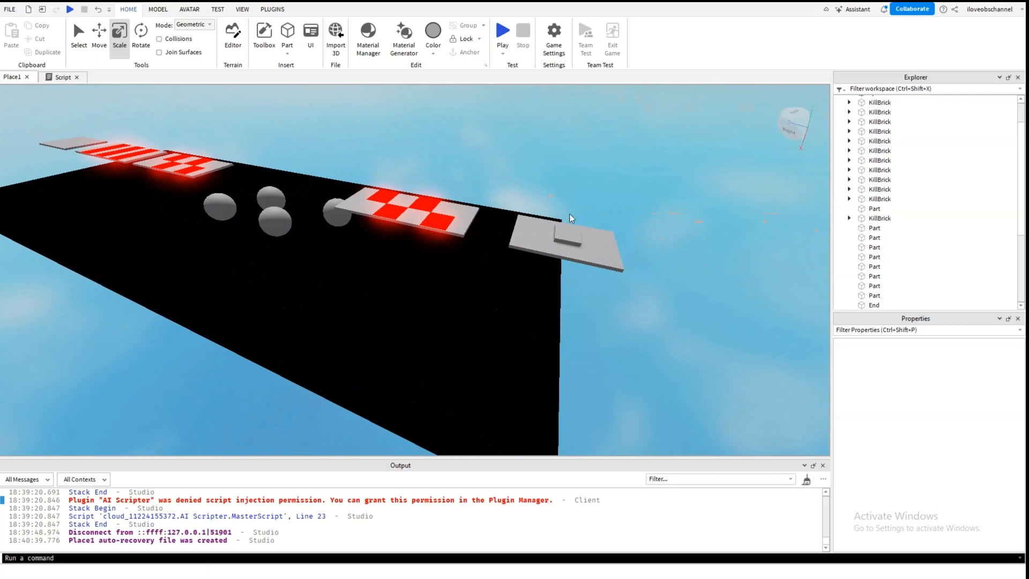
{"action": "left_click", "coordinate": [567, 235]}
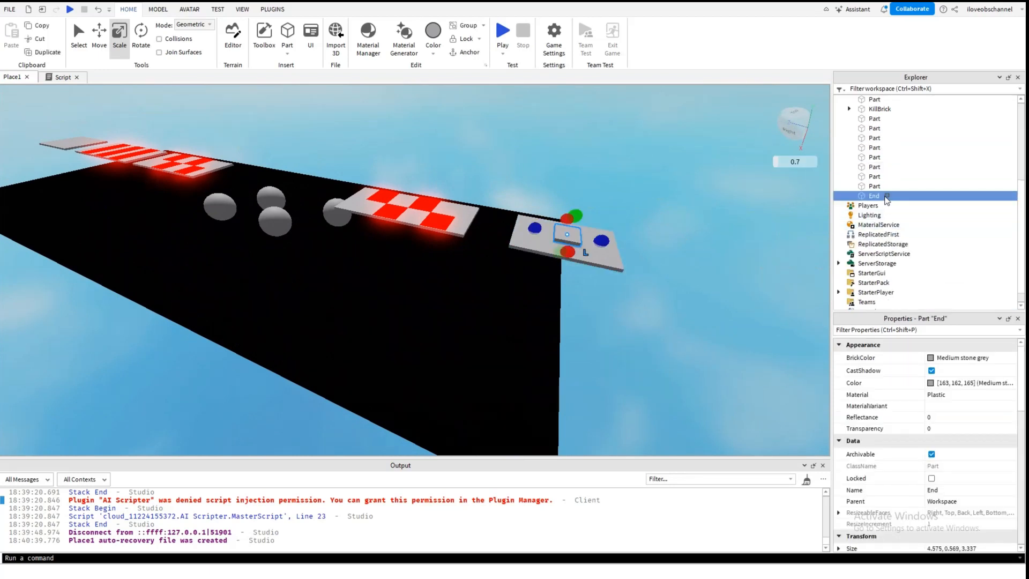
{"action": "left_click", "coordinate": [661, 155]}
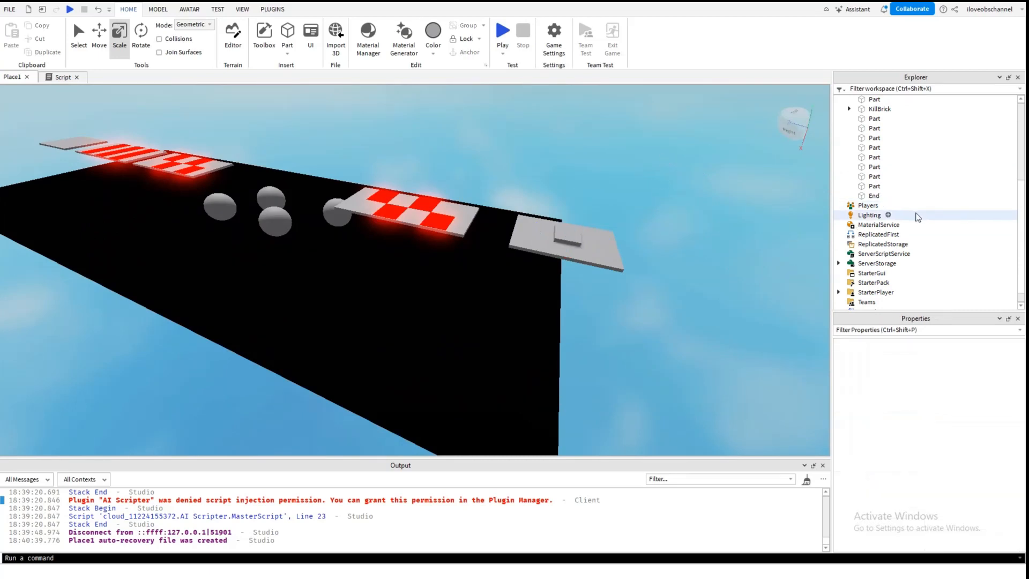
- Add a new Script to ServerScriptService and clear its default code
{"action": "left_click", "coordinate": [916, 254]}
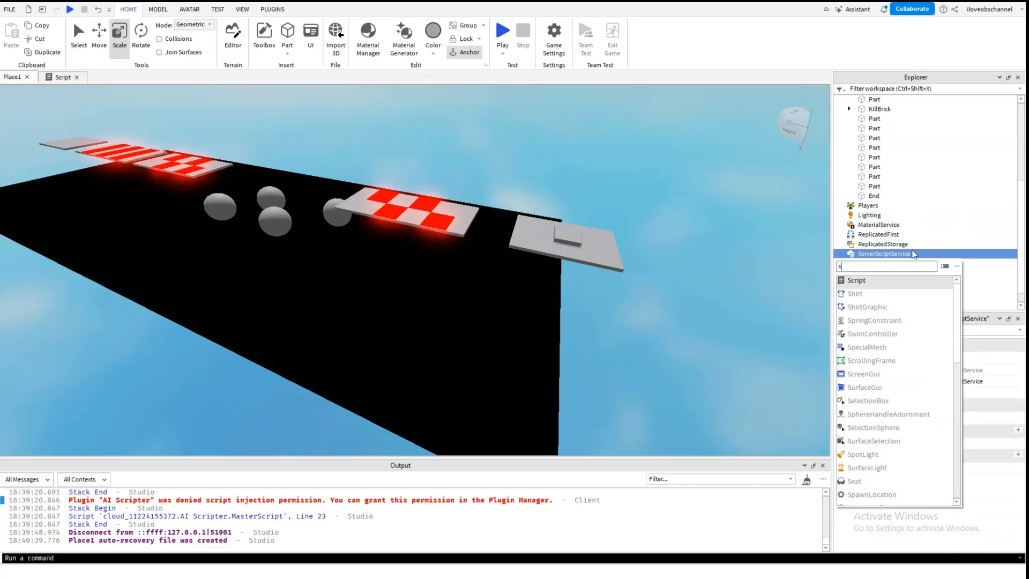
{"action": "type", "text": "sc"}
{"action": "key", "text": "Return"}
{"action": "left_click_drag", "start_coordinate": [123, 99], "coordinate": [1, 92]}
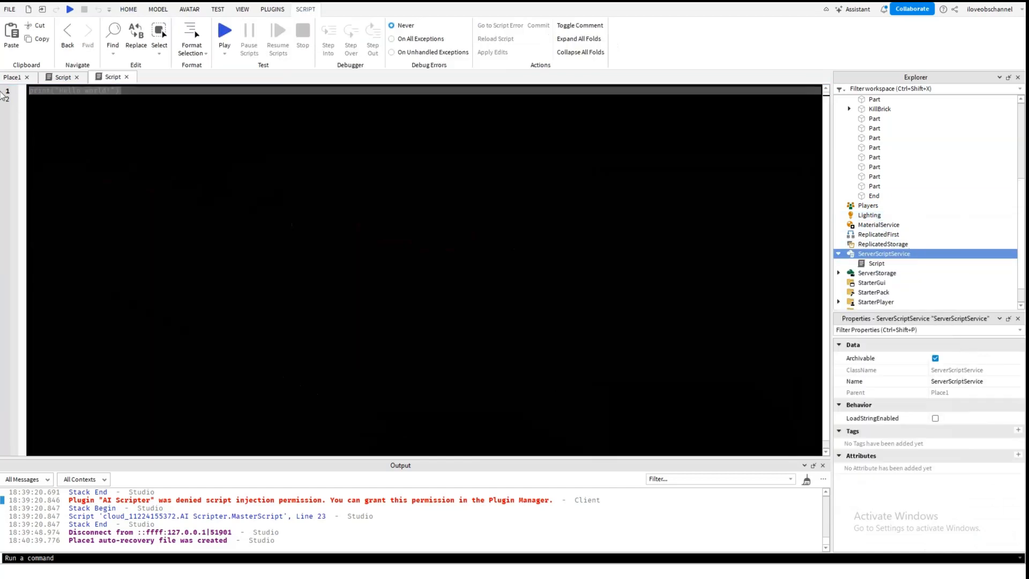
{"action": "left_click_drag", "start_coordinate": [877, 263], "coordinate": [840, 274]}
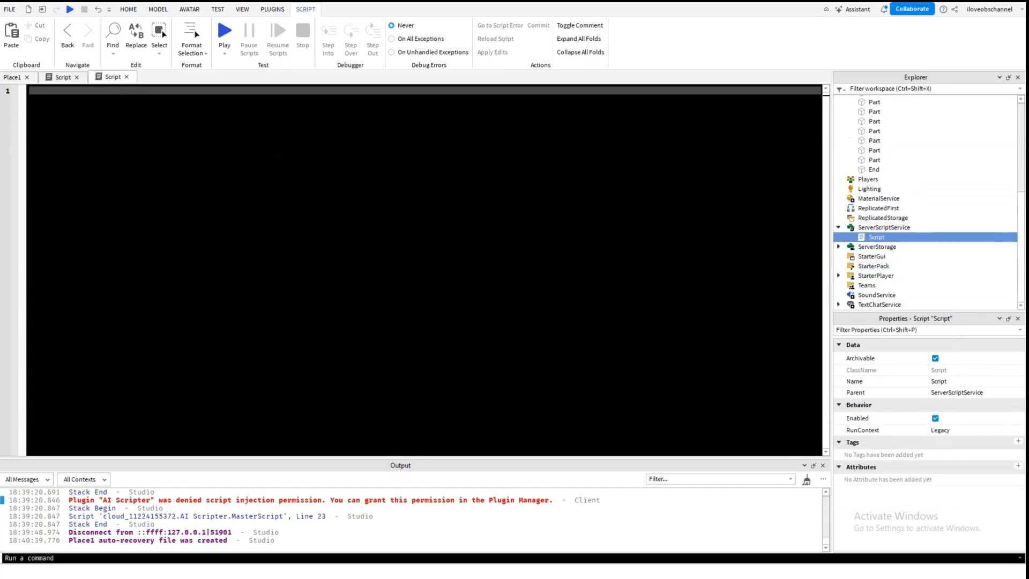
- Write a game.Players.PlayerAdded:Connect(function(player) handler closed with end) in the empty script
{"action": "type", "text": "ame"}
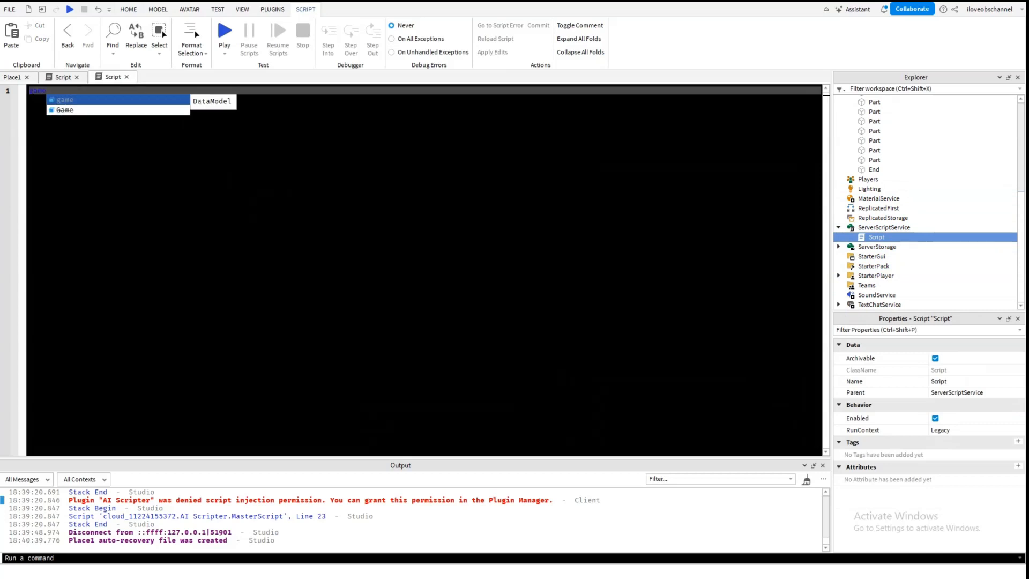
{"action": "type", "text": ".Players"}
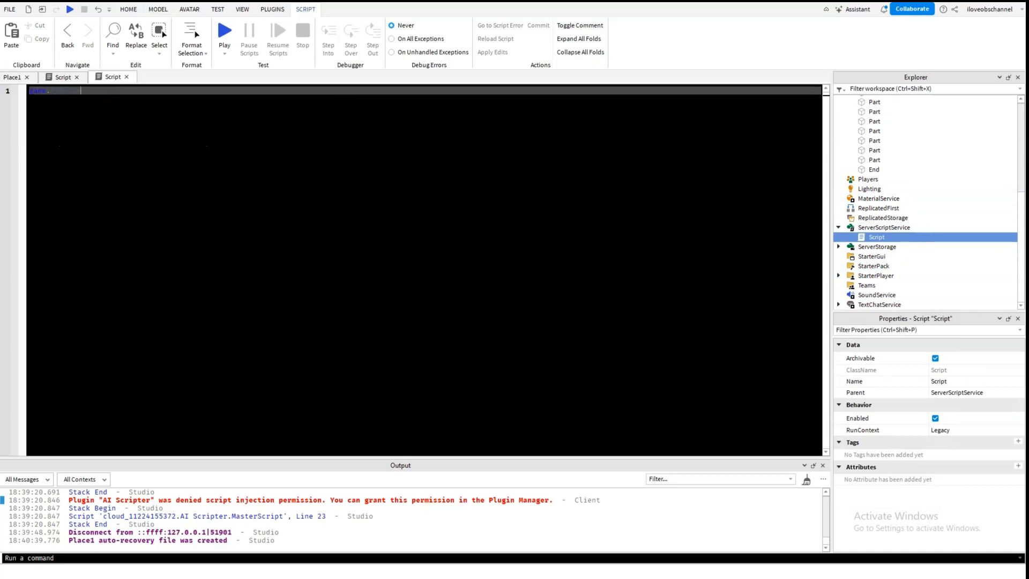
{"action": "type", "text": ".PlayerAdded:"}
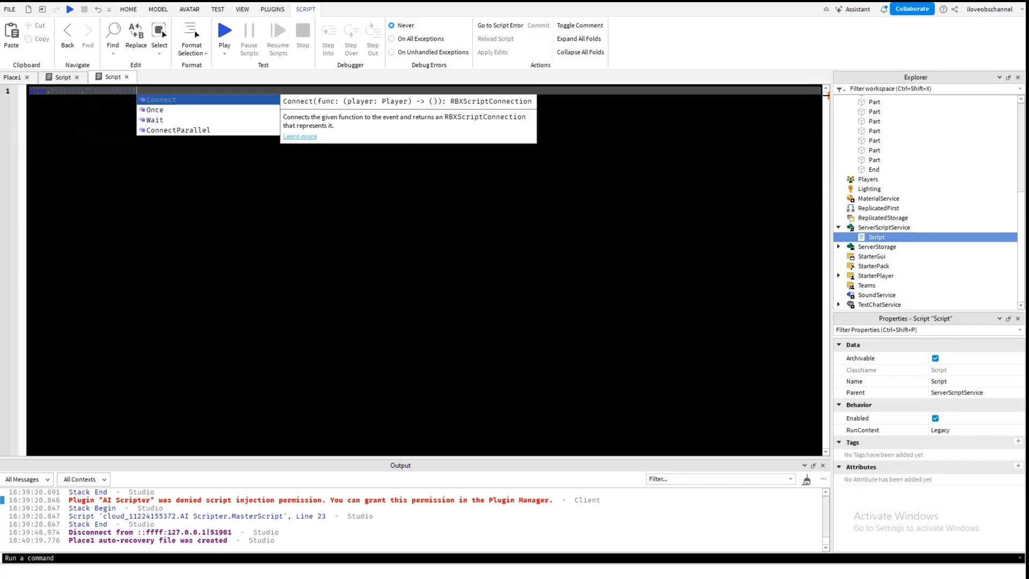
{"action": "key", "text": "Tab"}
{"action": "type", "text": "(function"}
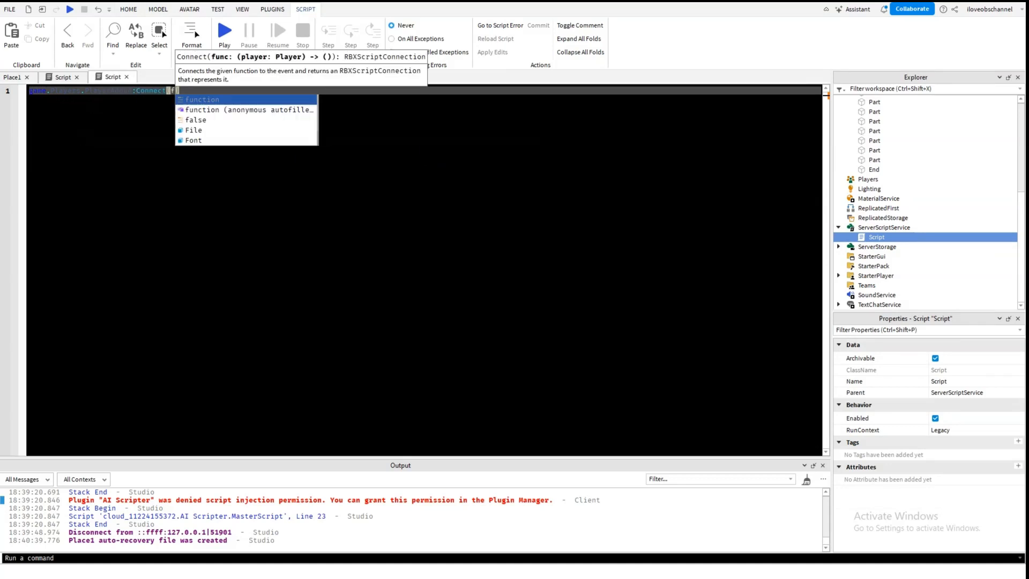
{"action": "type", "text": "P"}
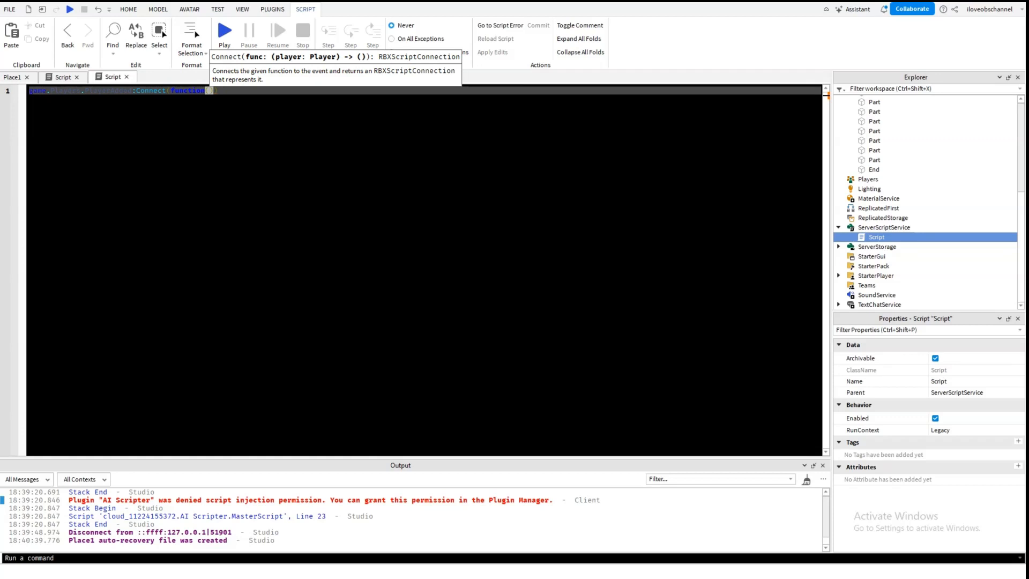
{"action": "type", "text": "\\"}
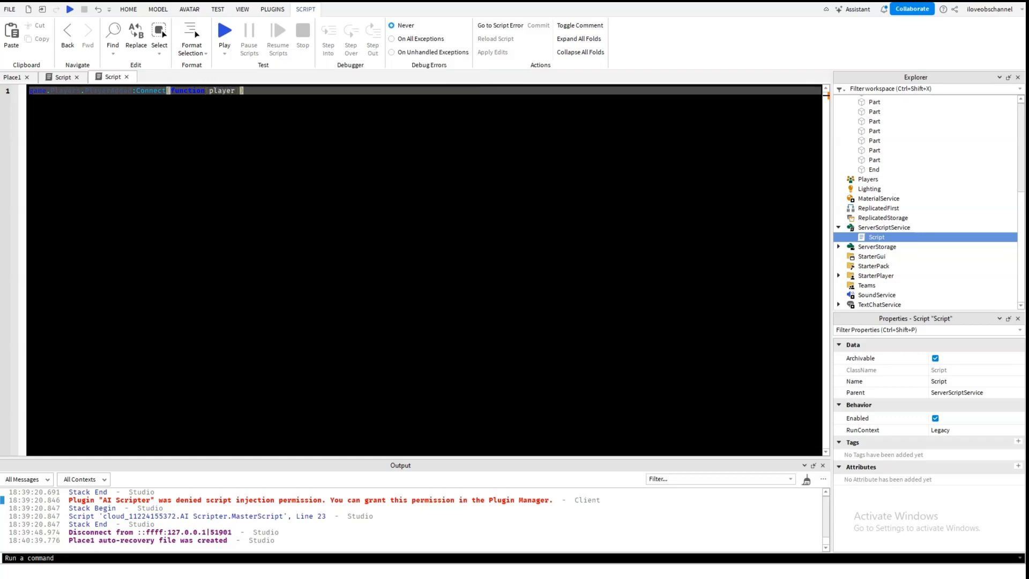
{"action": "key", "text": "Return"}
{"action": "key", "text": "BackSpace"}
{"action": "key", "text": "BackSpace"}
{"action": "key", "text": "BackSpace"}
{"action": "key", "text": "Return"}
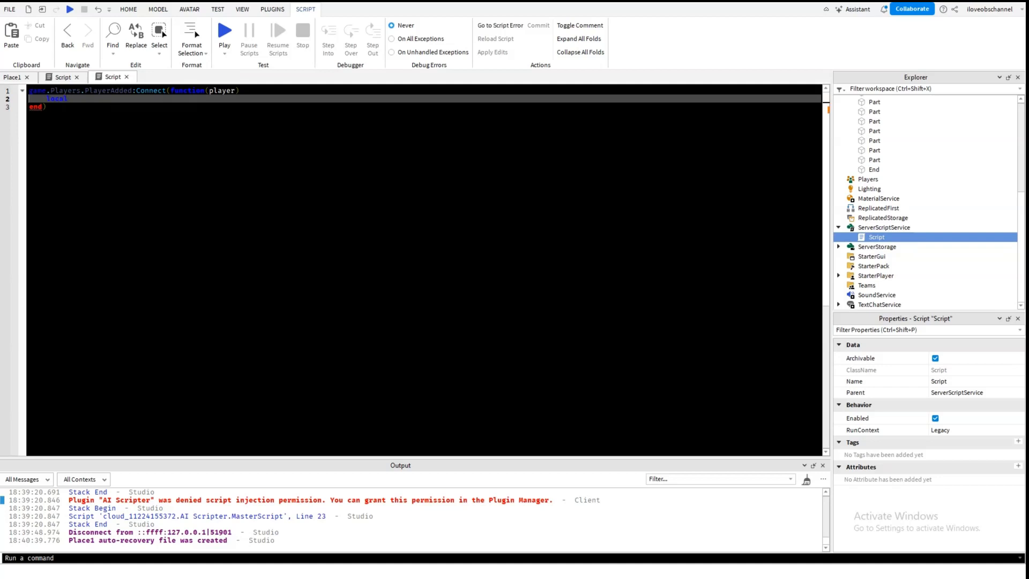
- Declare local coins = Instance.new("IntValue") inside the PlayerAdded handler
{"action": "type", "text": "coins"}
{"action": "type", "text": "= Instance.new("}
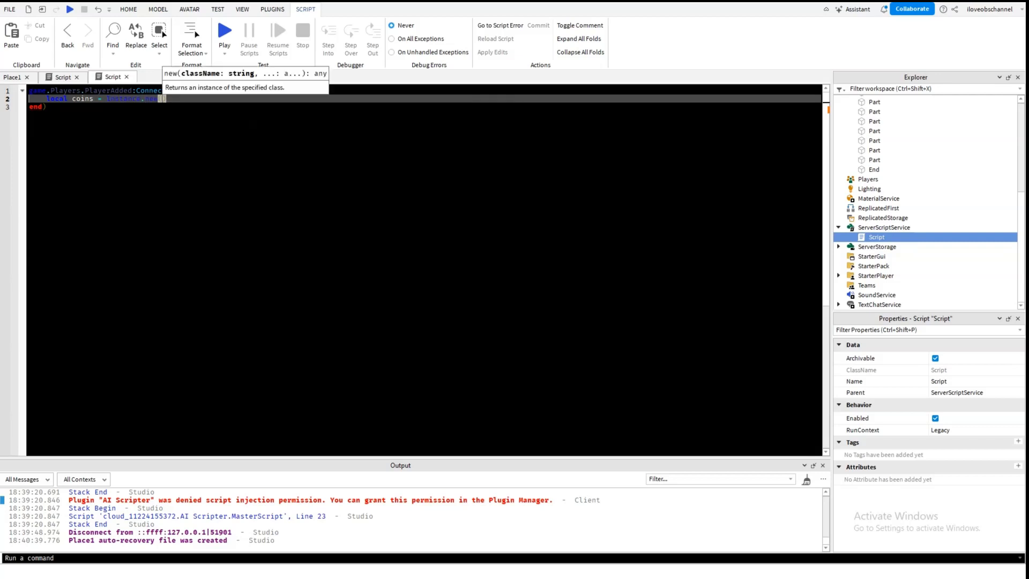
{"action": "type", "text": "\""}
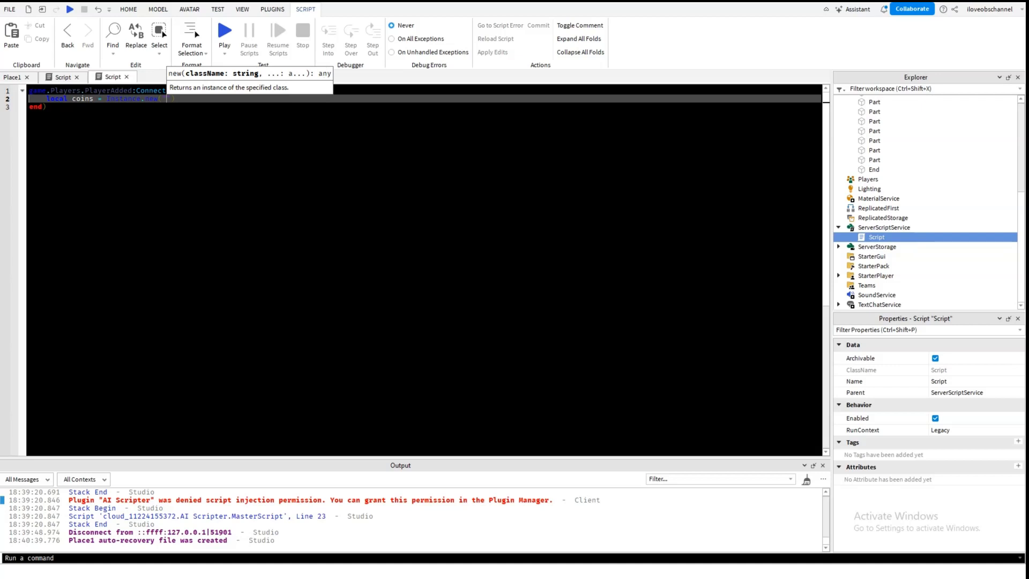
{"action": "type", "text": "IntValue"}
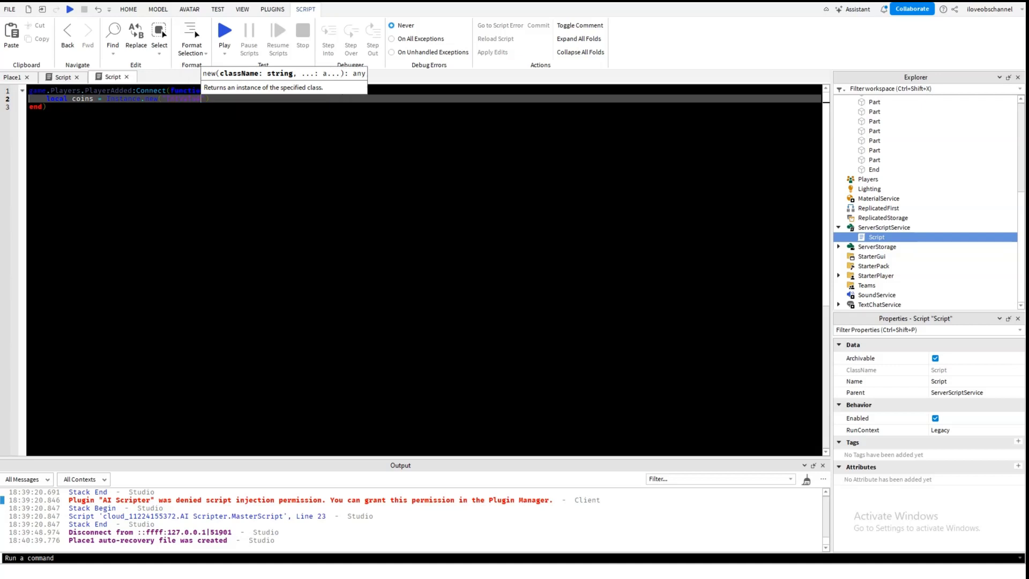
{"action": "key", "text": "End"}
{"action": "key", "text": "Return"}
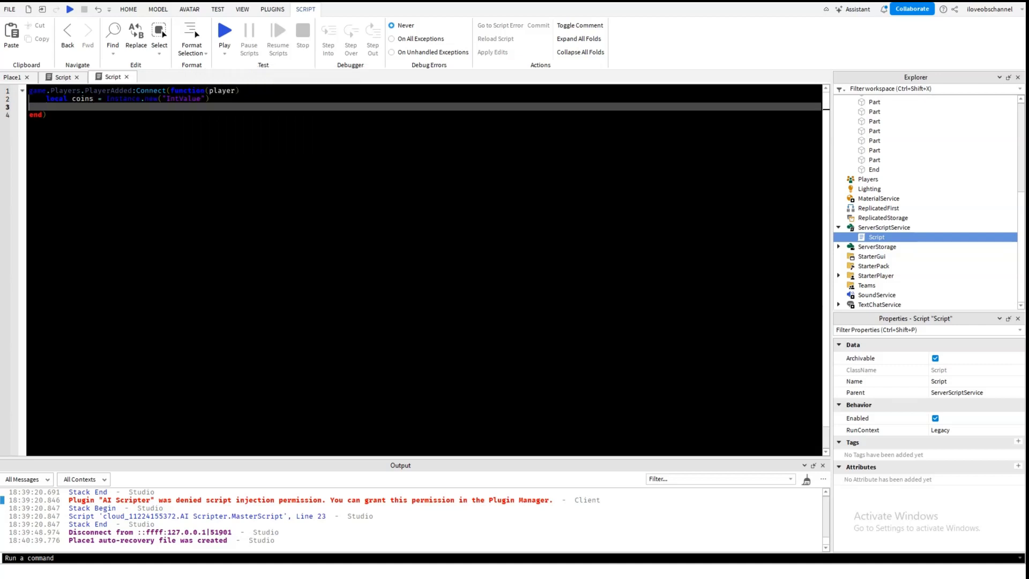
- Add the line coins.Parent = player below the coins declaration, followed by a blank line
{"action": "type", "text": "coins."}
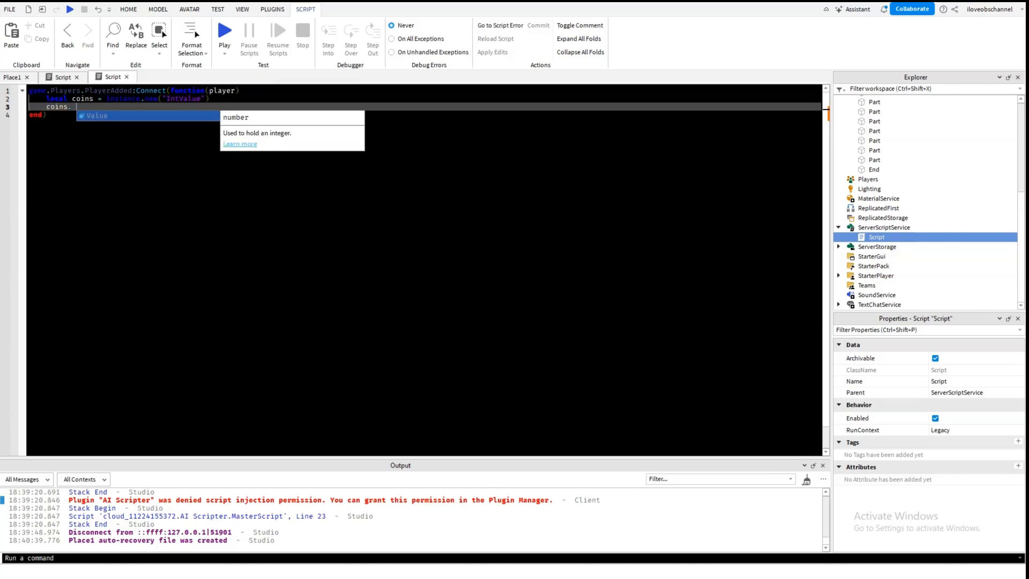
{"action": "key", "text": "BackSpace"}
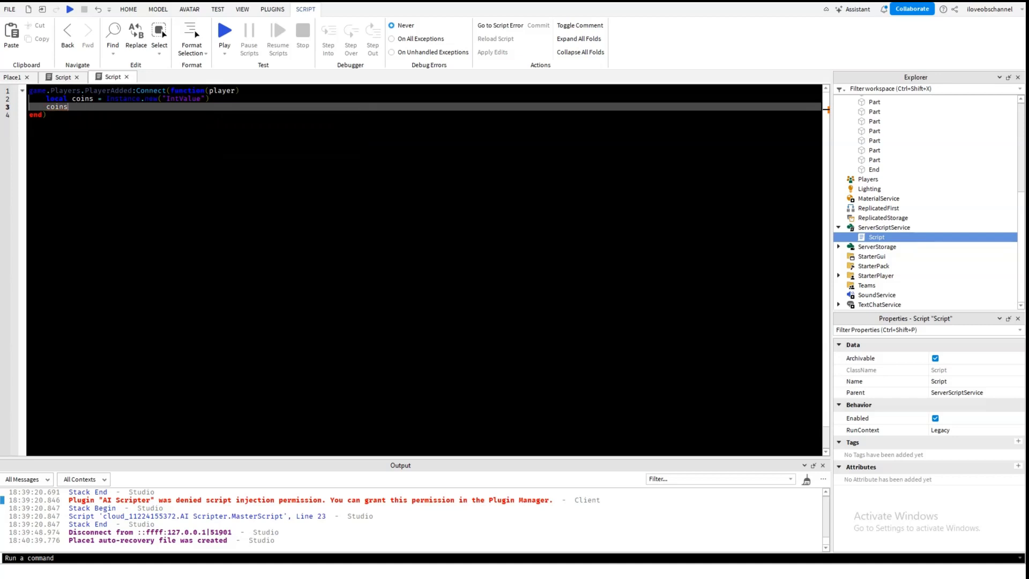
{"action": "type", "text": ".Parent = ppla"}
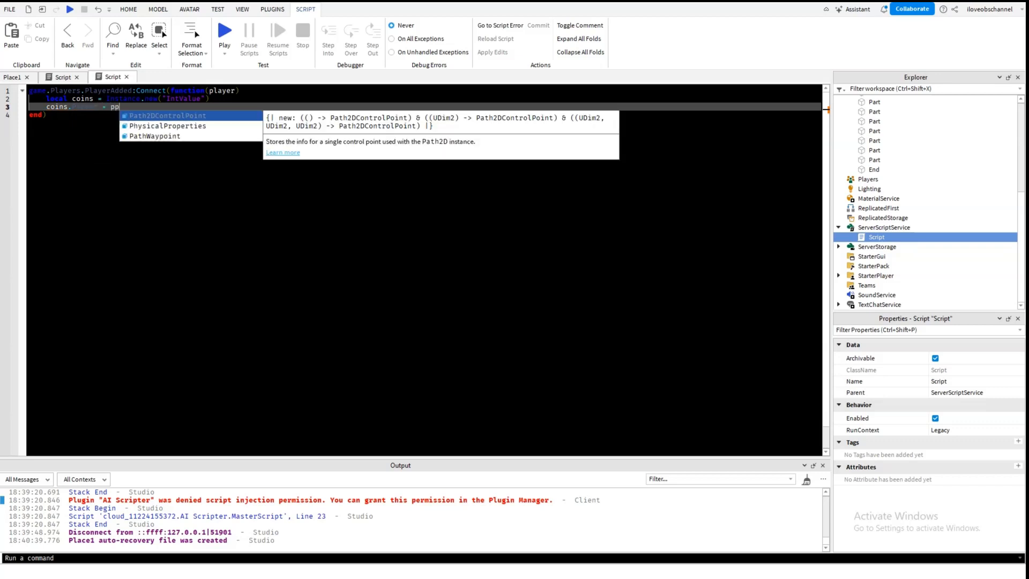
{"action": "key", "text": "BackSpace"}
{"action": "key", "text": "BackSpace"}
{"action": "key", "text": "BackSpace"}
{"action": "type", "text": "layer"}
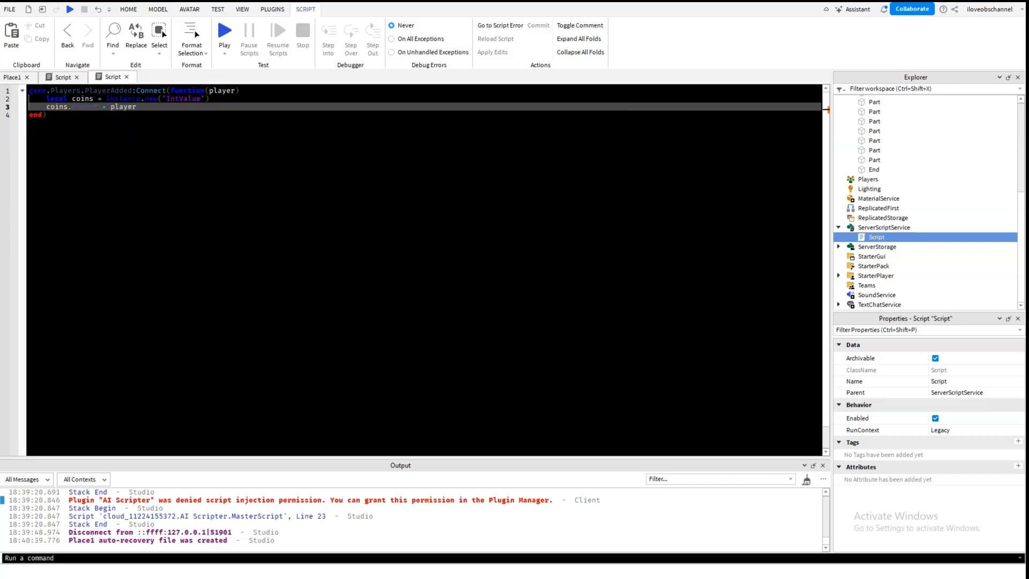
{"action": "key", "text": "Return"}
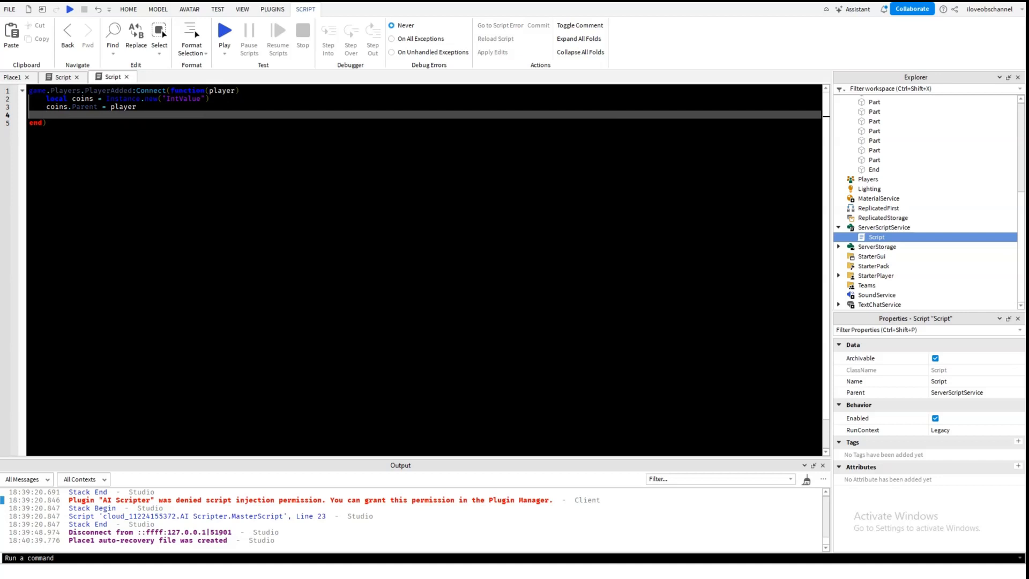
{"action": "key", "text": "Return"}
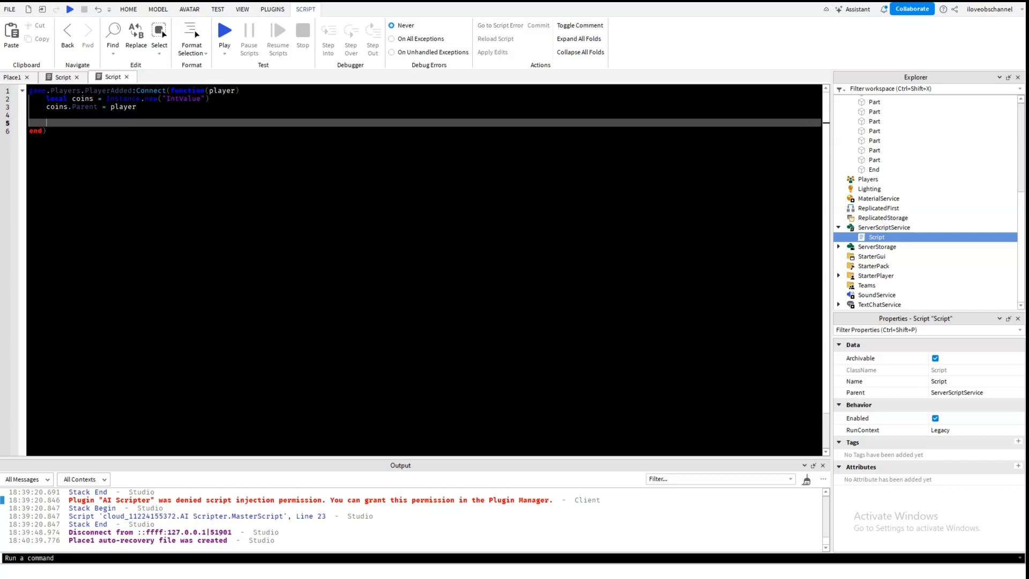
- Duplicate the two coins lines below the blank line inside the handler
{"action": "left_click_drag", "start_coordinate": [137, 106], "coordinate": [46, 99]}
{"action": "key", "text": "ctrl+c"}
{"action": "left_click", "coordinate": [56, 122]}
{"action": "key", "text": "ctrl+v"}
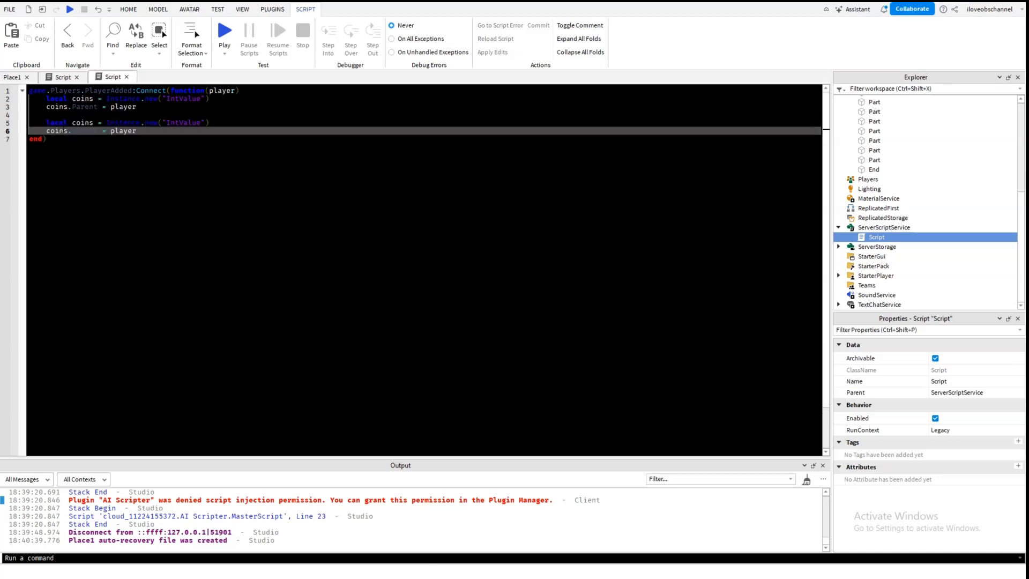
- Rename the variable to stage in both copied lines, keeping its IntValue type and player parent
{"action": "double_click", "coordinate": [195, 123]}
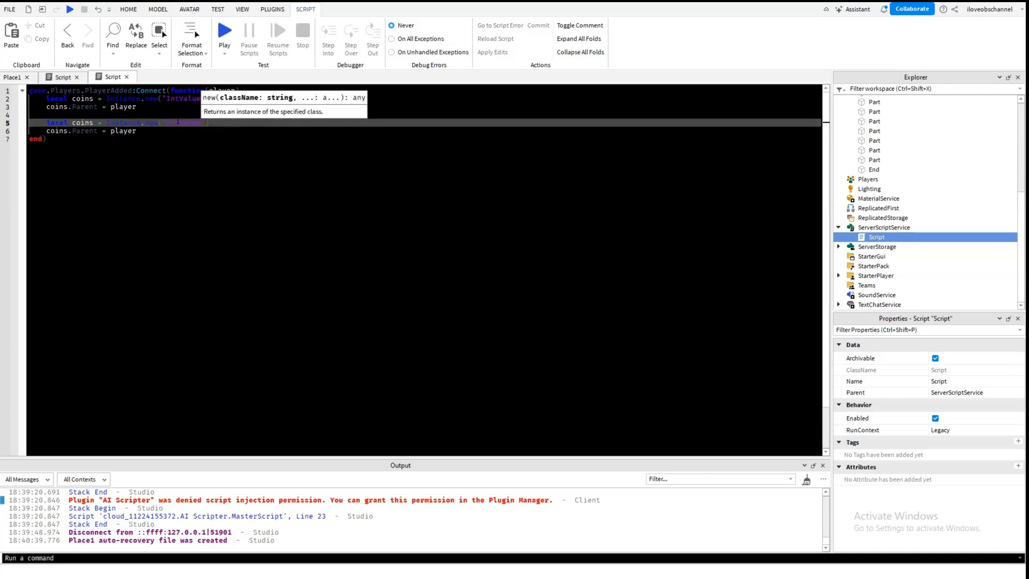
{"action": "double_click", "coordinate": [90, 123]}
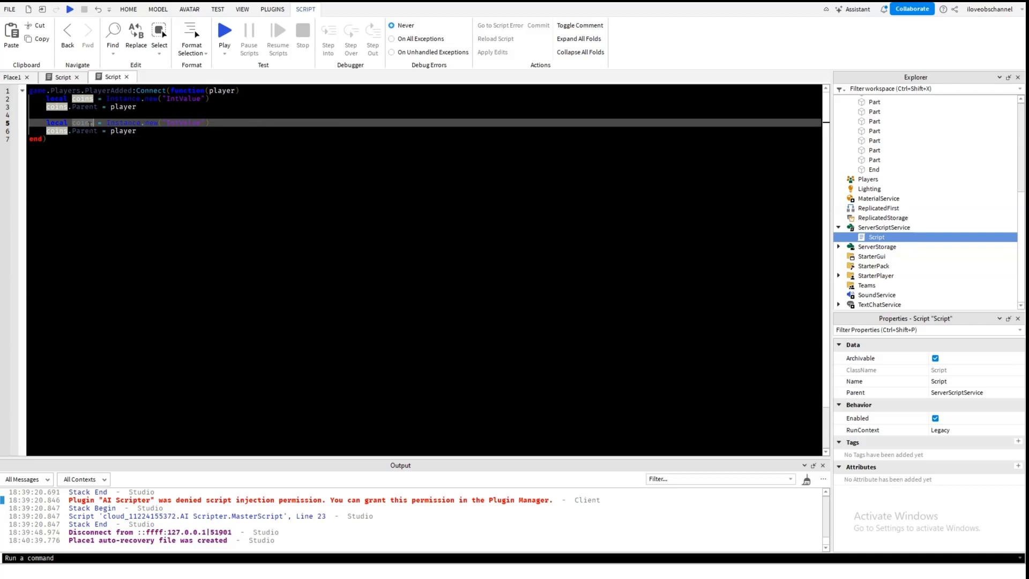
{"action": "type", "text": "level"}
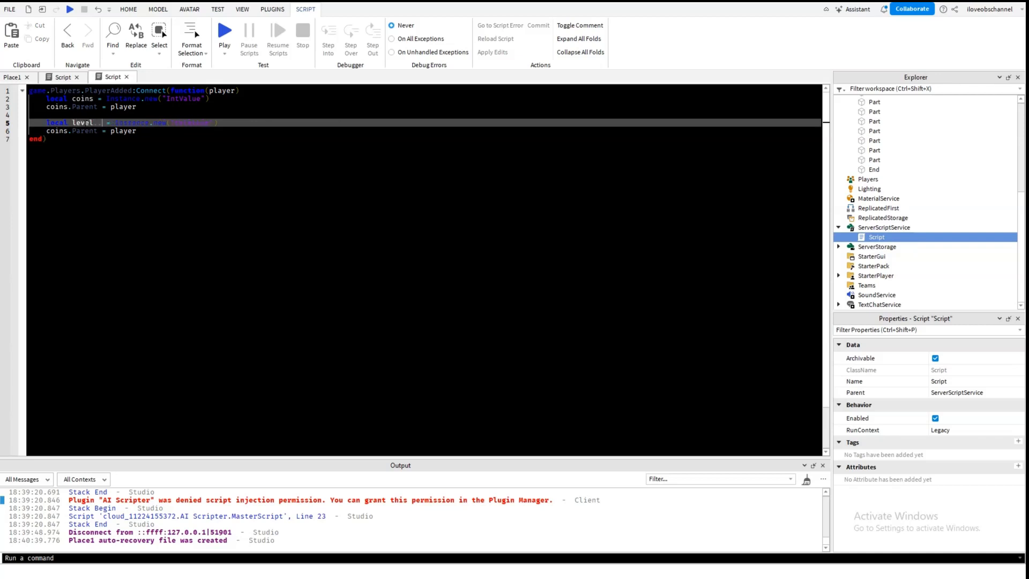
{"action": "double_click", "coordinate": [87, 122]}
{"action": "type", "text": "stage"}
{"action": "double_click", "coordinate": [88, 123]}
{"action": "key", "text": "ctrl+c"}
{"action": "double_click", "coordinate": [58, 130]}
{"action": "key", "text": "ctrl+v"}
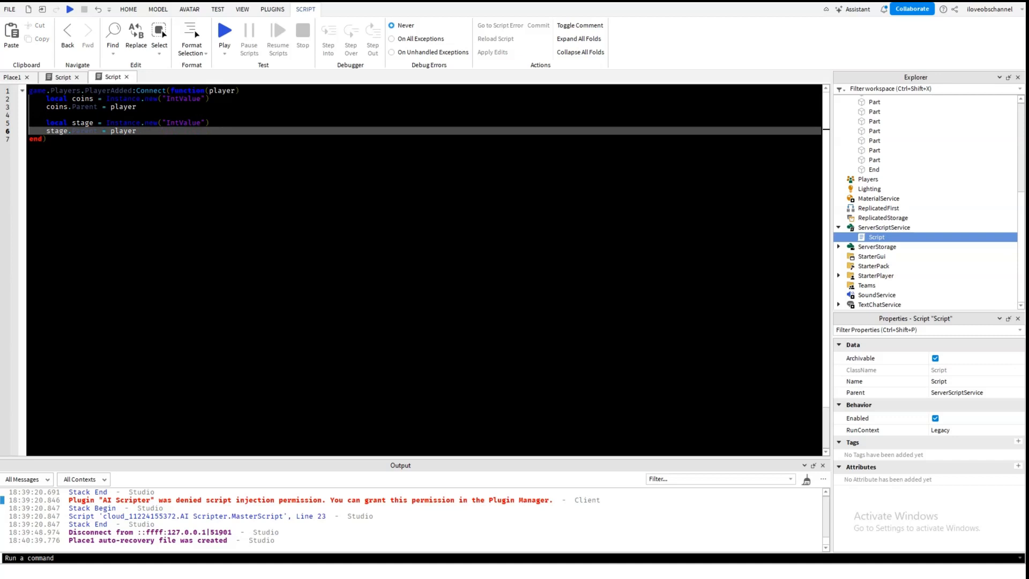
- Add stage.Name = "Stage" between the stage declaration and its Parent line
{"action": "left_click", "coordinate": [47, 138]}
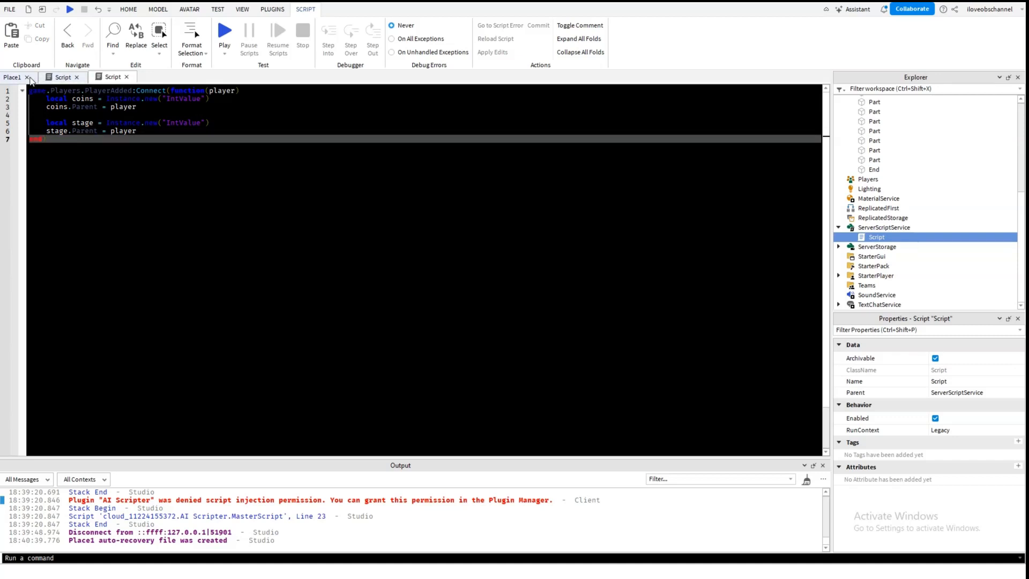
{"action": "left_click", "coordinate": [219, 122]}
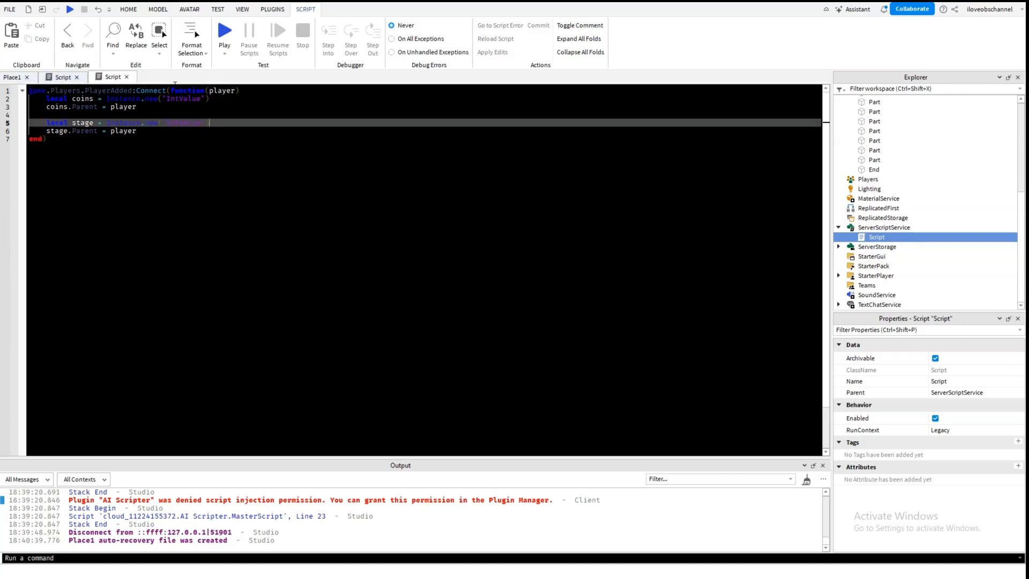
{"action": "key", "text": "Return"}
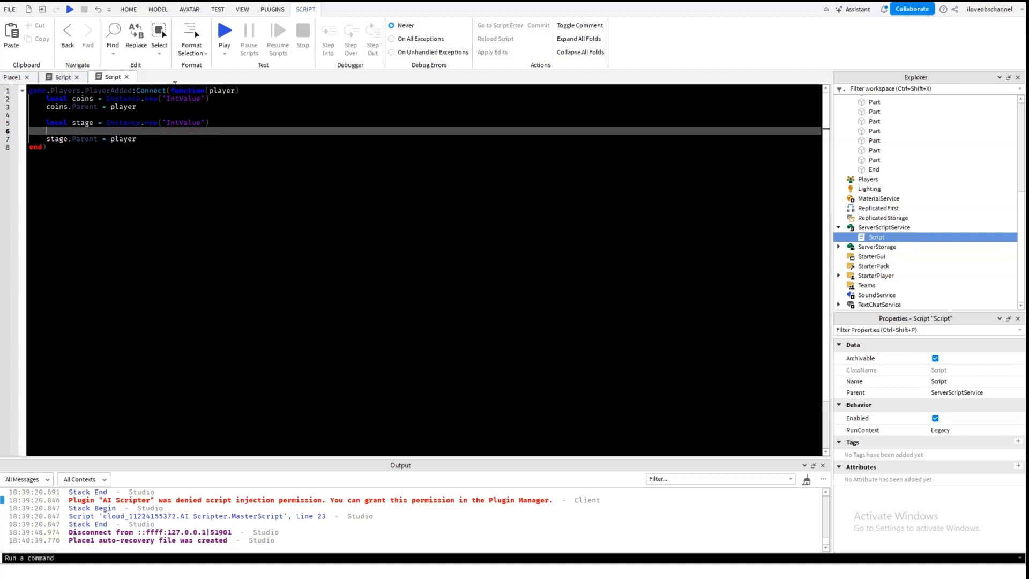
{"action": "type", "text": "stage.Name = \"Stage\""}
- Add coins.Name = "Coins" between the coins declaration and its Parent line
{"action": "left_click", "coordinate": [151, 107]}
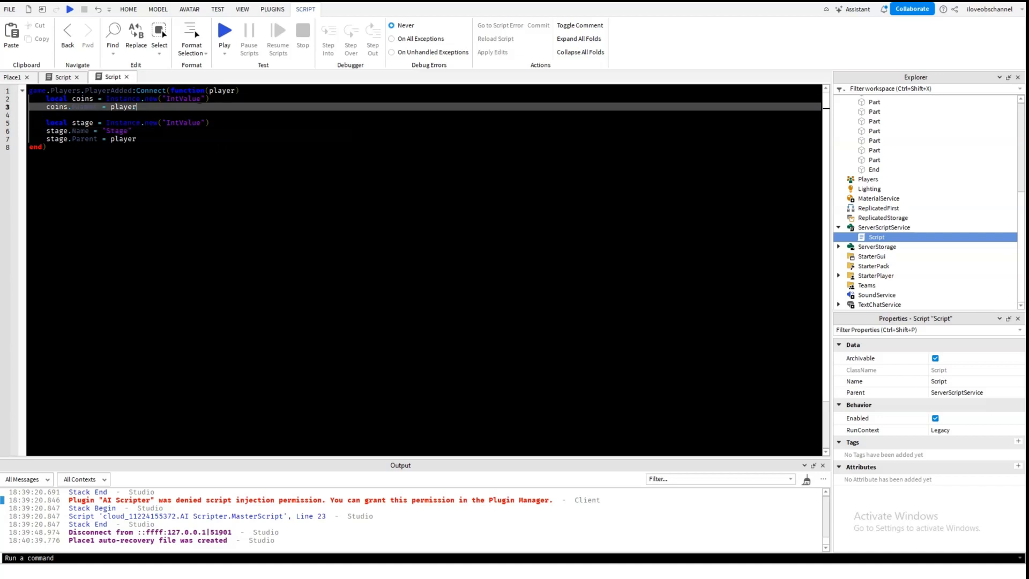
{"action": "left_click", "coordinate": [225, 99]}
{"action": "key", "text": "Return"}
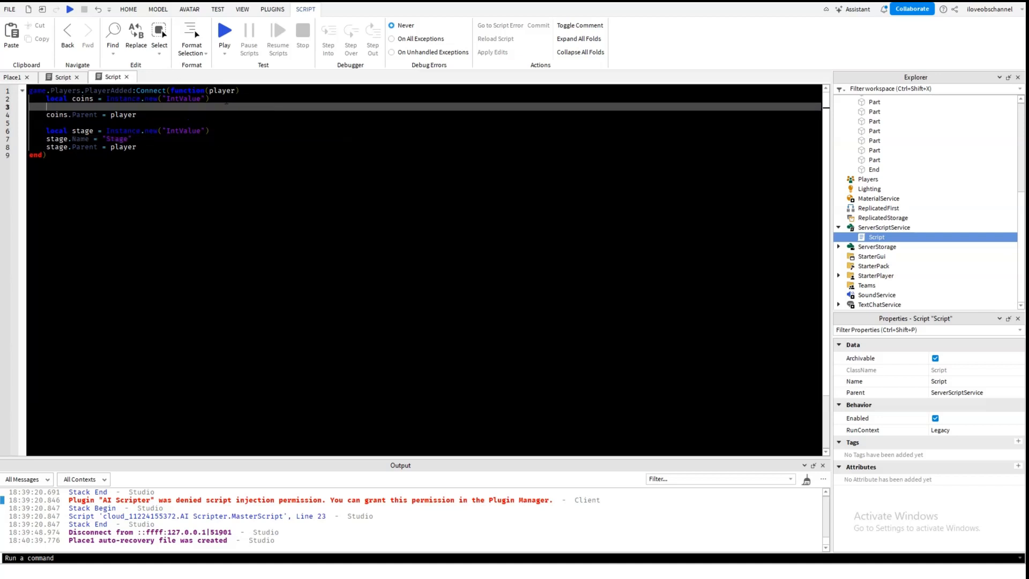
{"action": "type", "text": "coins.Name = \"Coins"}
{"action": "key", "text": "Tab"}
- Insert two blank lines at the start of the PlayerAdded handler, above the coins declaration
{"action": "left_click", "coordinate": [140, 155]}
{"action": "left_click_drag", "start_coordinate": [146, 147], "coordinate": [27, 98]}
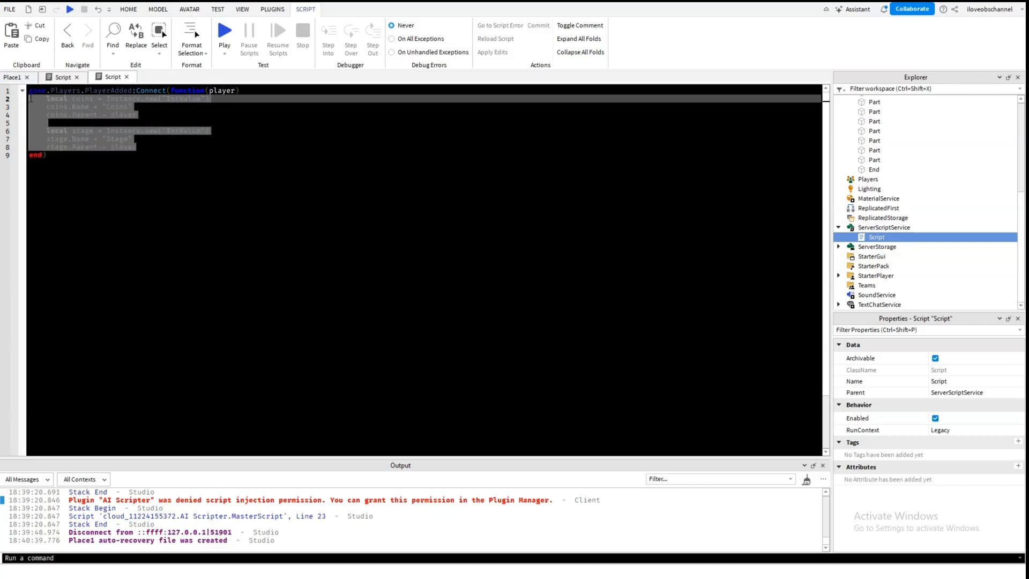
{"action": "left_click", "coordinate": [156, 147]}
{"action": "left_click", "coordinate": [252, 90]}
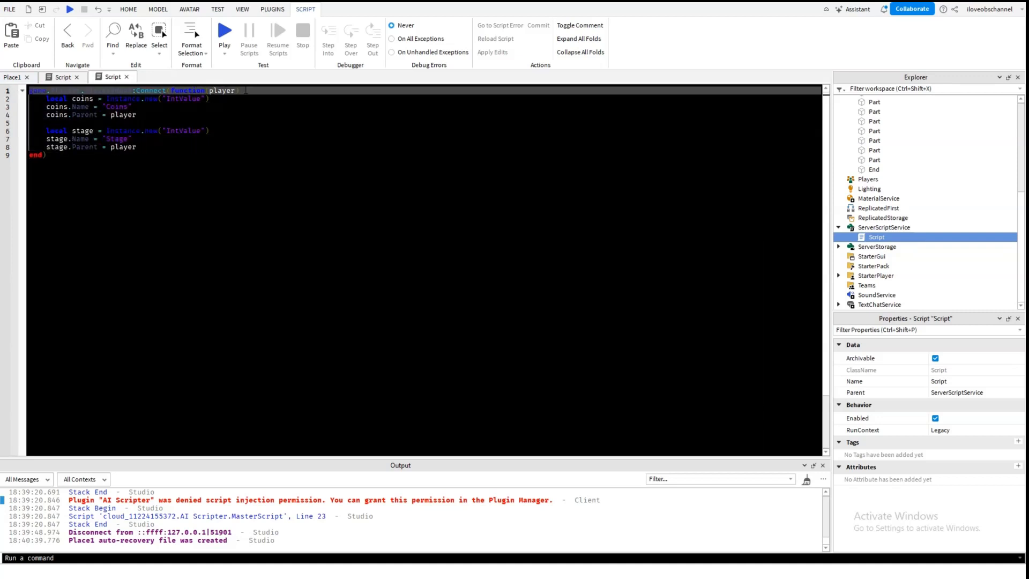
{"action": "key", "text": "Return"}
{"action": "key", "text": "Return"}
{"action": "left_click", "coordinate": [73, 98]}
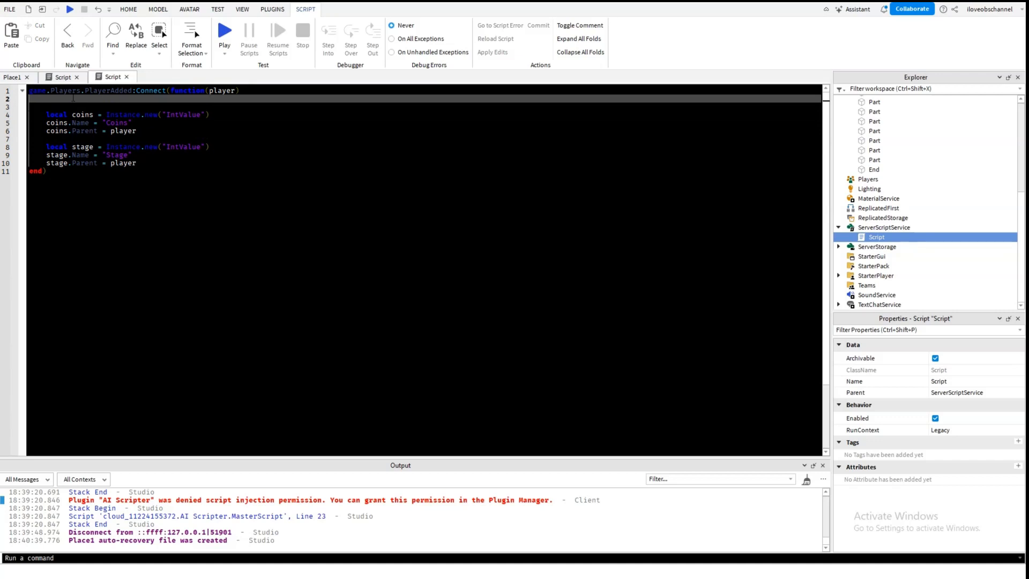
- Declare local lederstats = Instance.new("Folder") on the first line inside the handler
{"action": "type", "text": "local lder"}
{"action": "key", "text": "BackSpace"}
{"action": "key", "text": "BackSpace"}
{"action": "key", "text": "BackSpace"}
{"action": "type", "text": "lederstats = "}
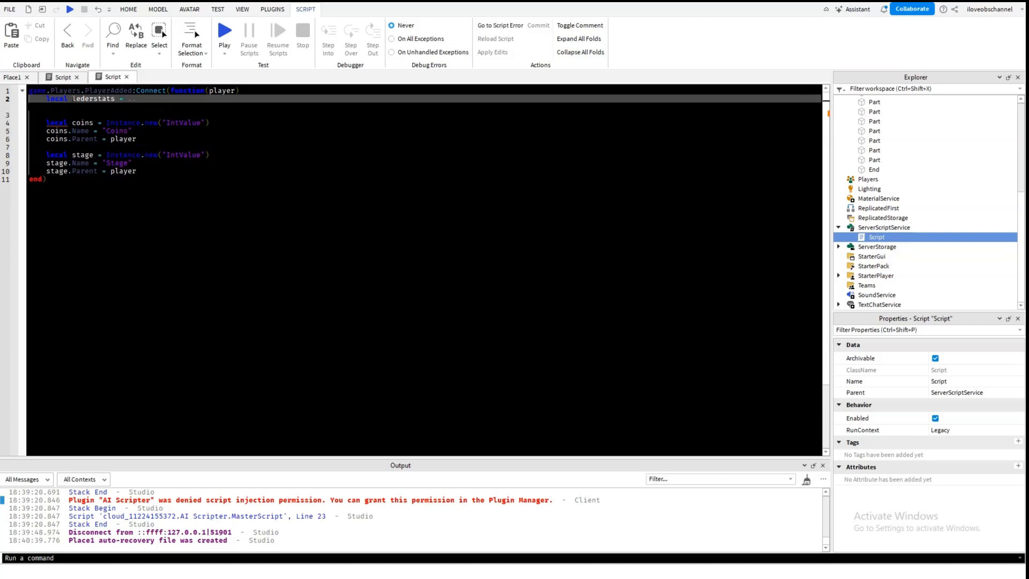
{"action": "type", "text": "Instance.new("}
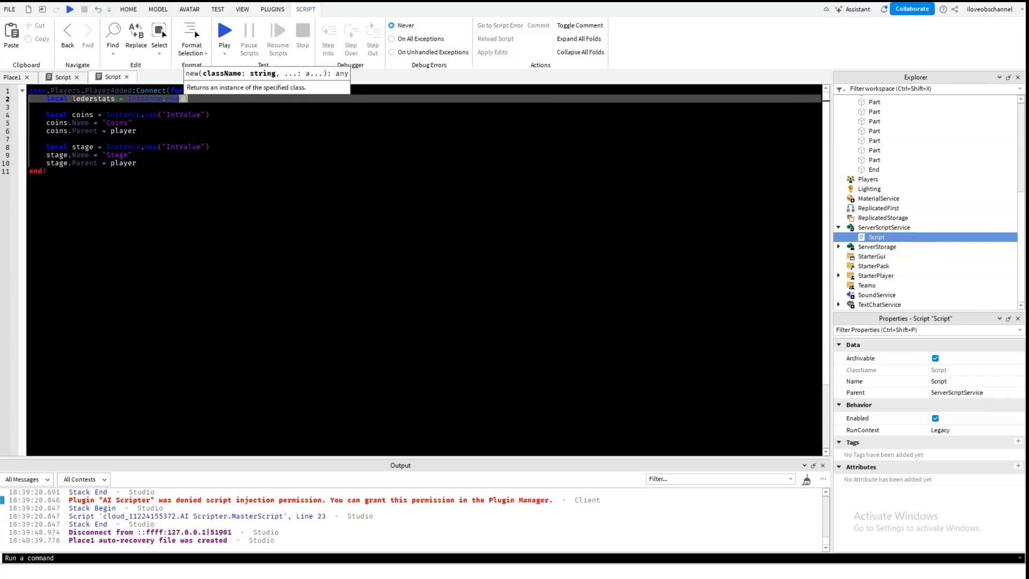
{"action": "type", "text": "\"Folder\""}
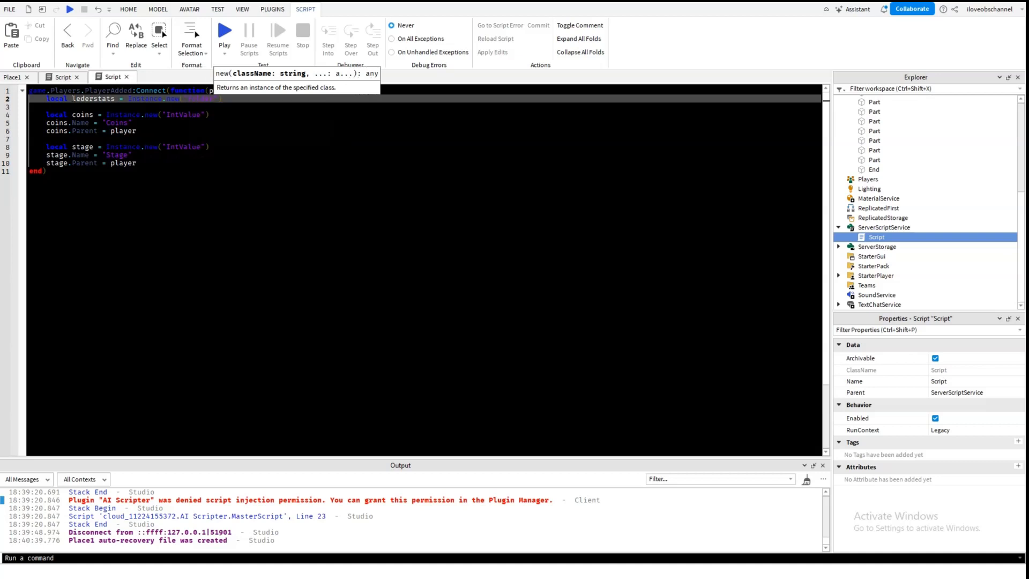
- Start a new line under the folder declaration and correct the folder variable's spelling to leaderstats
{"action": "key", "text": "Return"}
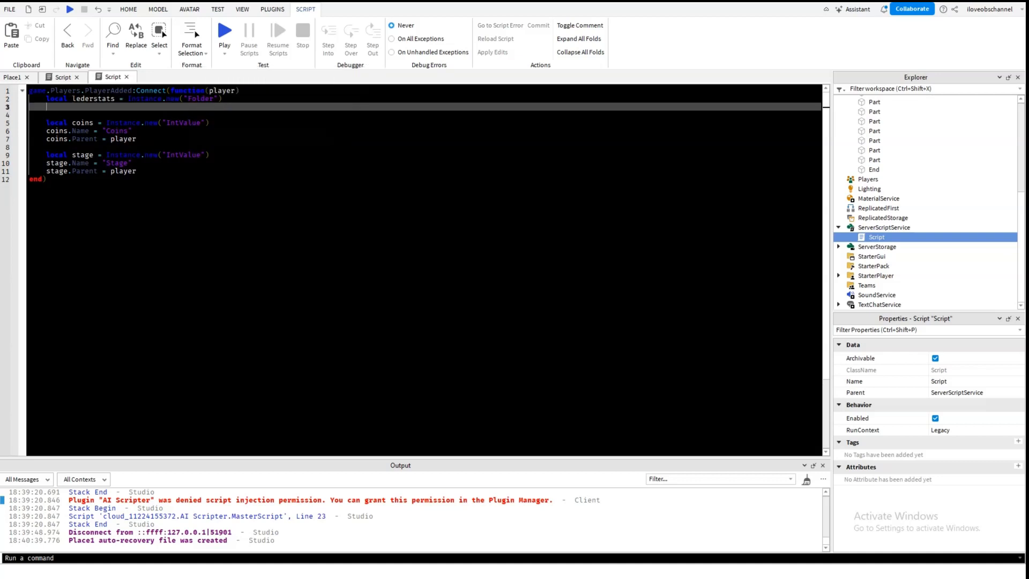
{"action": "type", "text": "leaders"}
{"action": "key", "text": "BackSpace"}
{"action": "key", "text": "BackSpace"}
{"action": "left_click", "coordinate": [81, 99]}
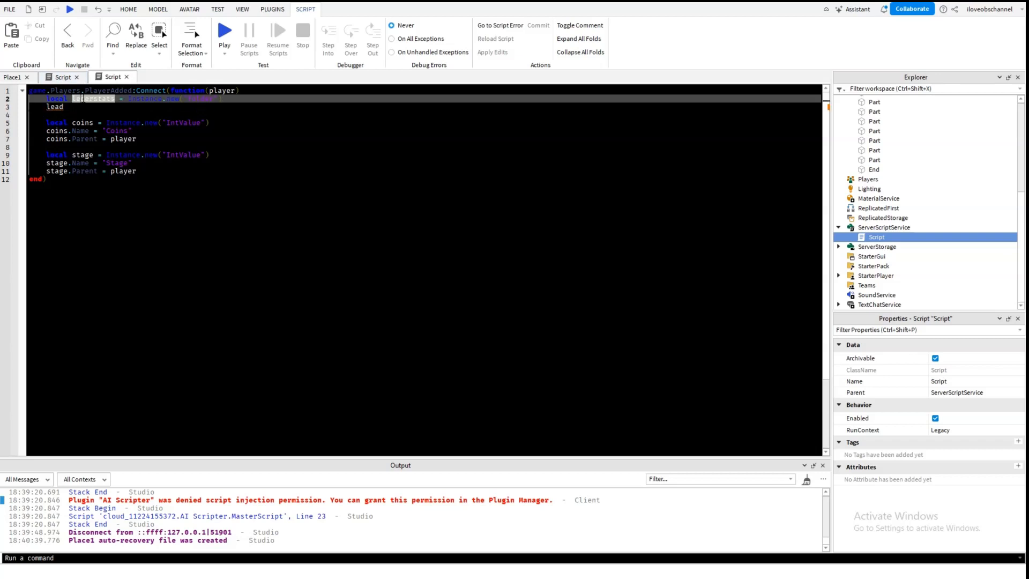
{"action": "type", "text": "a"}
- Replace the partial text under the folder declaration with leaderstats.Name = "leaderstats"
{"action": "left_click_drag", "start_coordinate": [64, 107], "coordinate": [45, 108]}
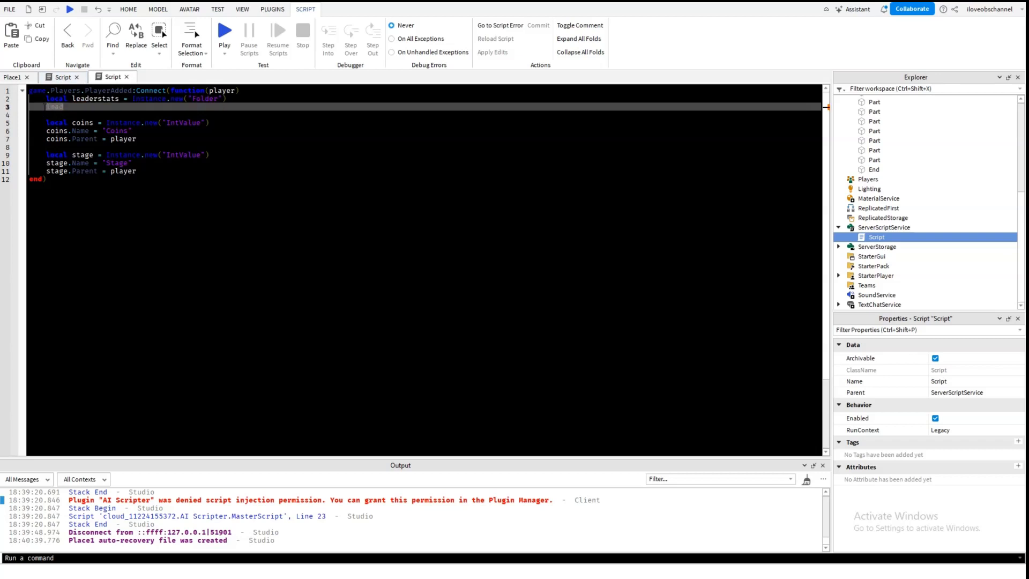
{"action": "key", "text": "BackSpace"}
{"action": "type", "text": "leaderstats.Name = \"leaderstats"}
{"action": "left_click", "coordinate": [162, 113]}
{"action": "double_click", "coordinate": [147, 106]}
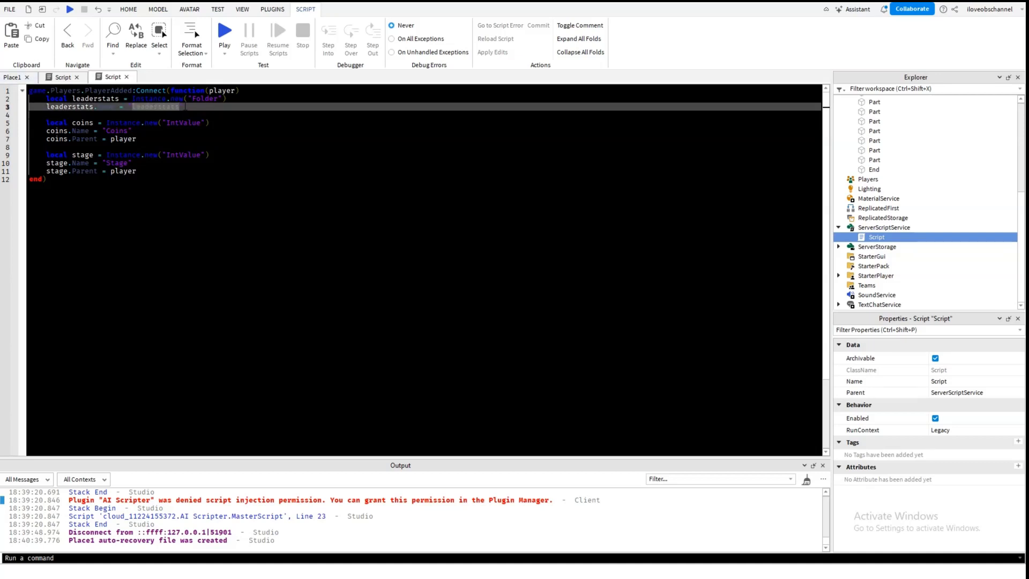
{"action": "left_click", "coordinate": [186, 106]}
- Change the Parent of both coins and stage from player to leaderstats
{"action": "double_click", "coordinate": [124, 139]}
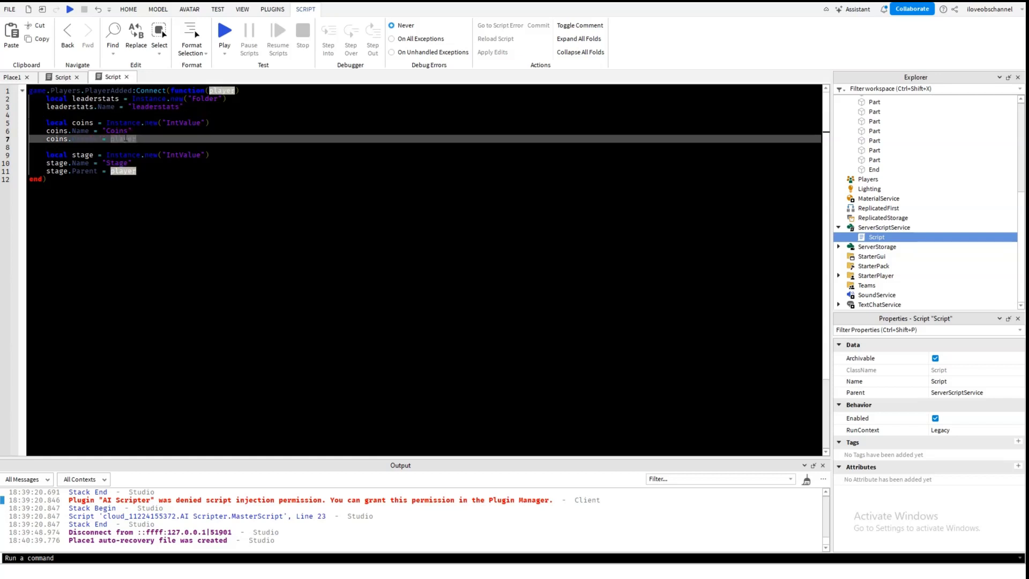
{"action": "double_click", "coordinate": [83, 107]}
{"action": "key", "text": "ctrl+c"}
{"action": "double_click", "coordinate": [120, 138]}
{"action": "key", "text": "ctrl+v"}
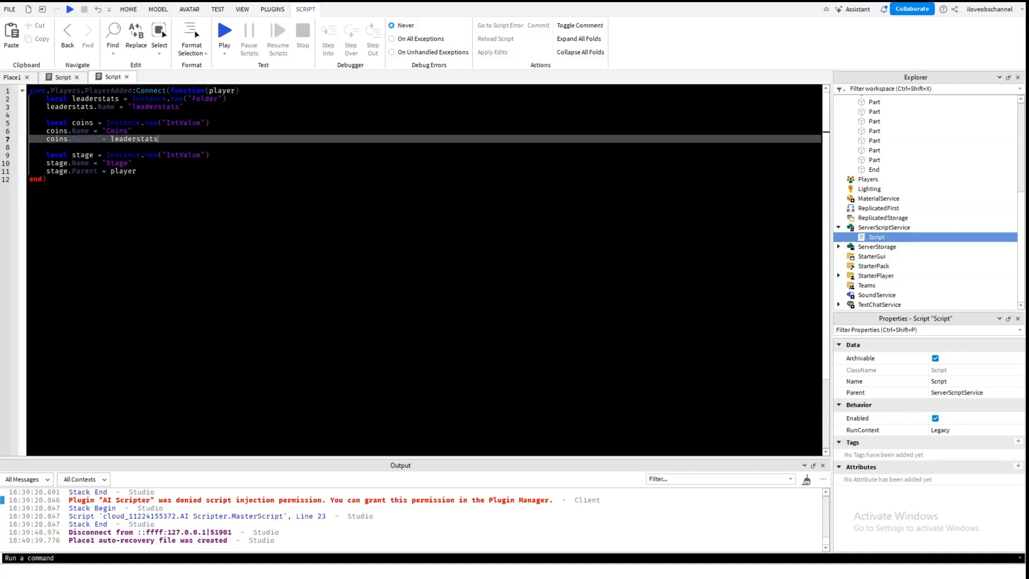
{"action": "double_click", "coordinate": [122, 171]}
{"action": "key", "text": "ctrl+v"}
{"action": "left_click", "coordinate": [144, 193]}
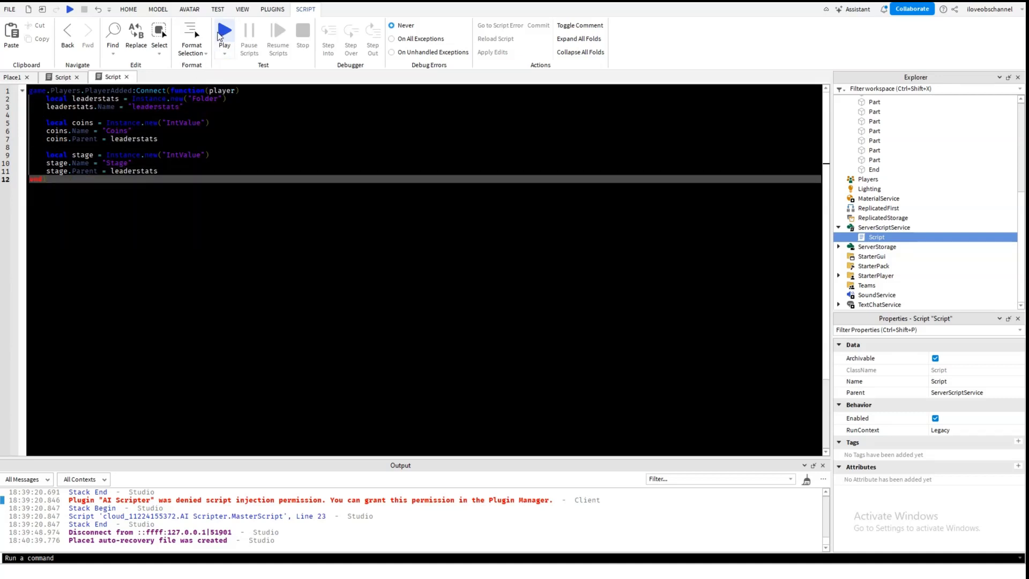
- Playtest the game, check the Output log, and expand the player under Players to look for the leaderstats folder
{"action": "left_click", "coordinate": [221, 35]}
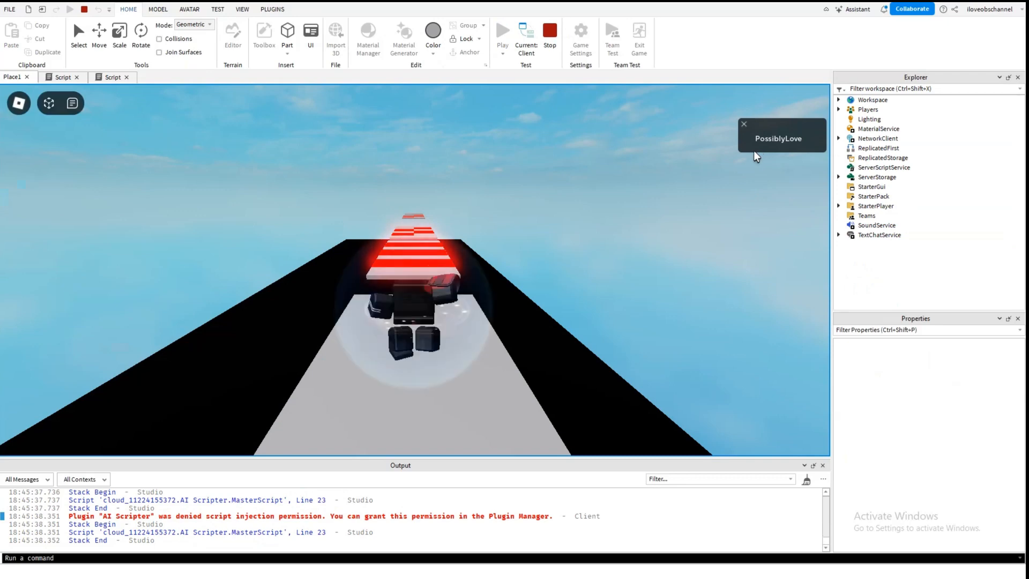
{"action": "right_click_drag", "start_coordinate": [567, 252], "coordinate": [567, 252]}
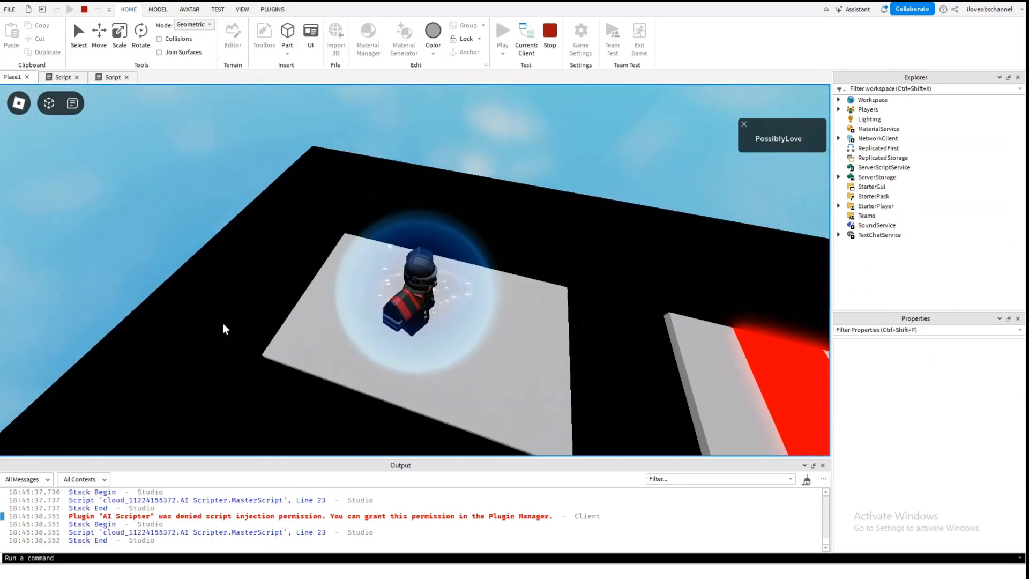
{"action": "scroll", "coordinate": [166, 527], "scroll_direction": "up", "scroll_amount": 12}
{"action": "scroll", "coordinate": [150, 517], "scroll_direction": "down", "scroll_amount": 1}
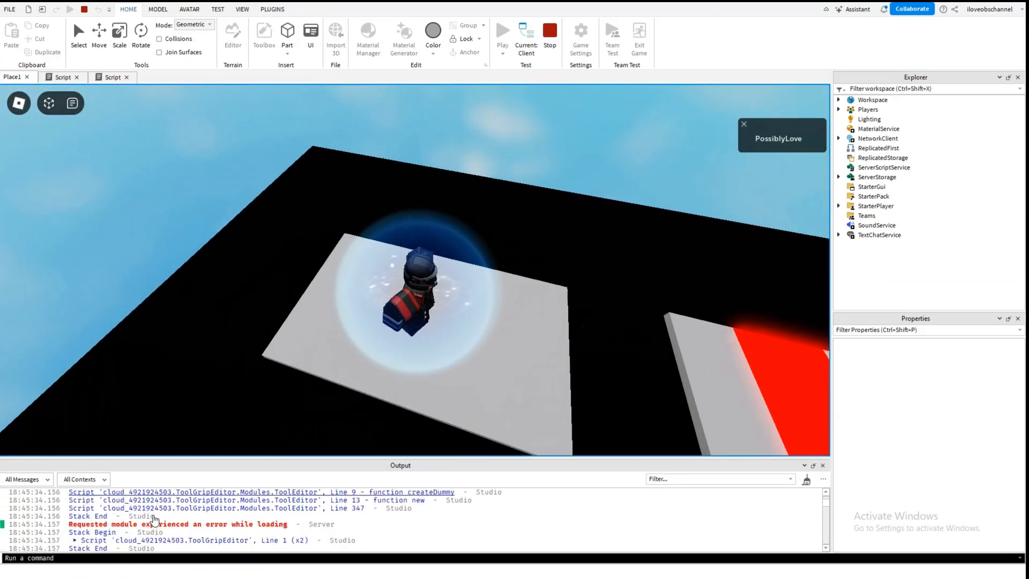
{"action": "right_click_drag", "start_coordinate": [559, 275], "coordinate": [558, 276]}
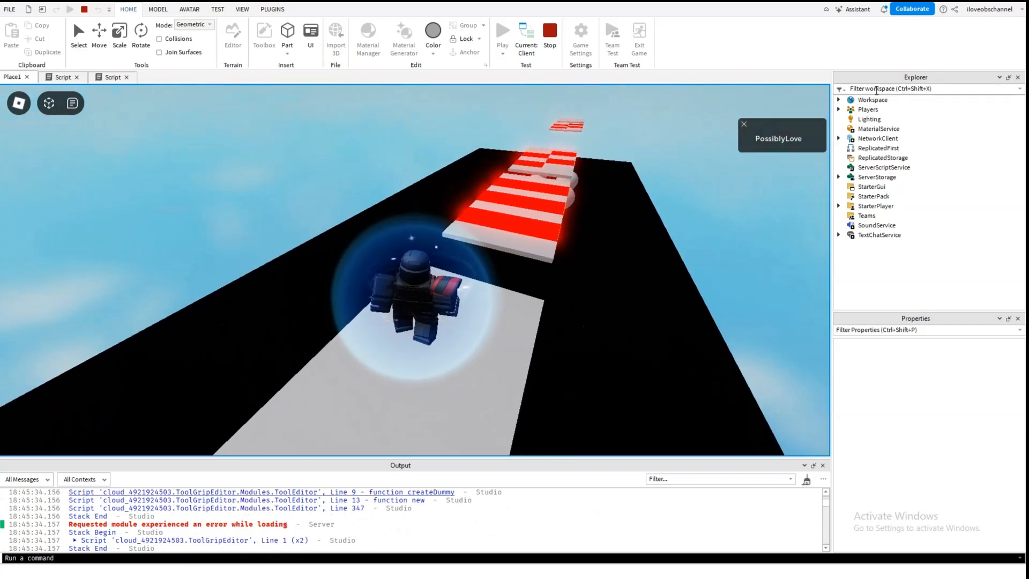
{"action": "left_click", "coordinate": [839, 109]}
{"action": "left_click", "coordinate": [849, 119]}
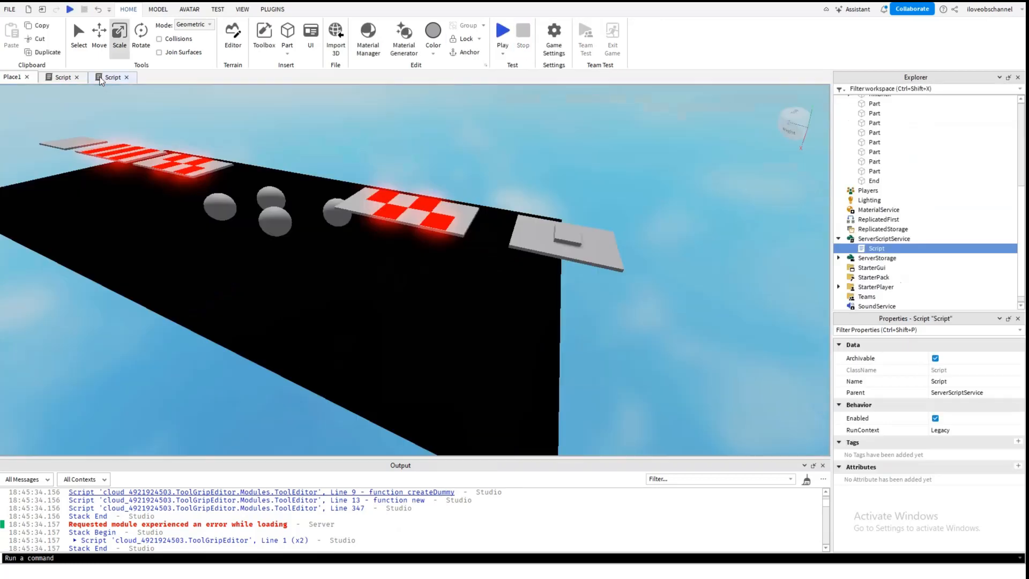
- Return to the leaderstats script and add leaderstats.Parent = player below the folder's Name line
{"action": "left_click", "coordinate": [102, 78]}
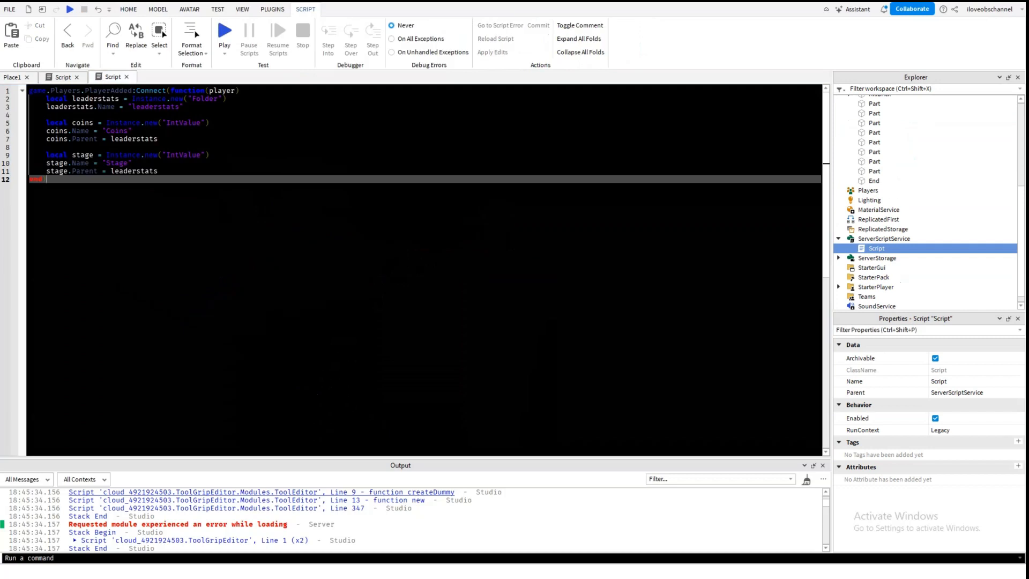
{"action": "left_click", "coordinate": [204, 107]}
{"action": "key", "text": "Return"}
{"action": "type", "text": "leaderstats."}
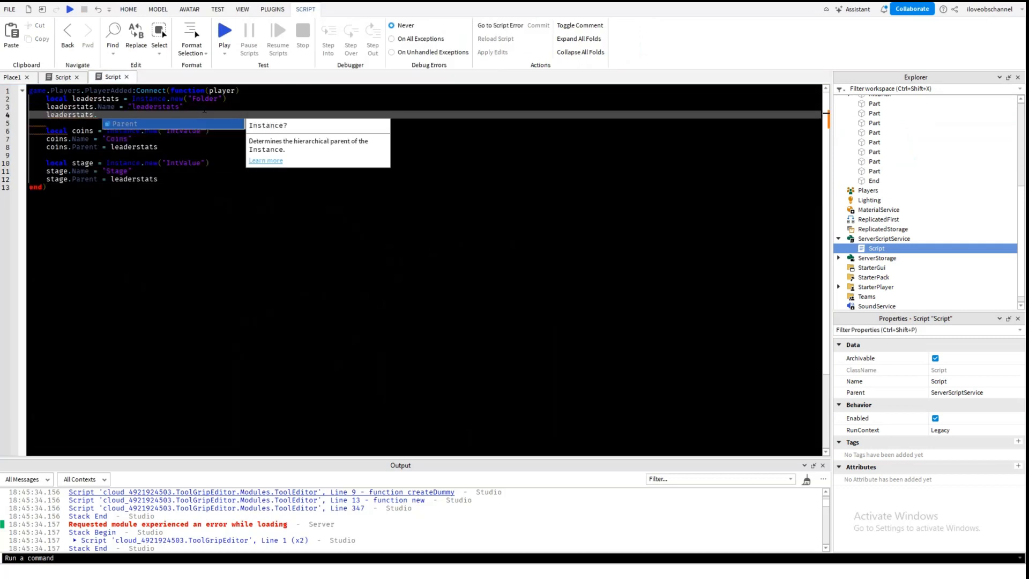
{"action": "key", "text": "Tab"}
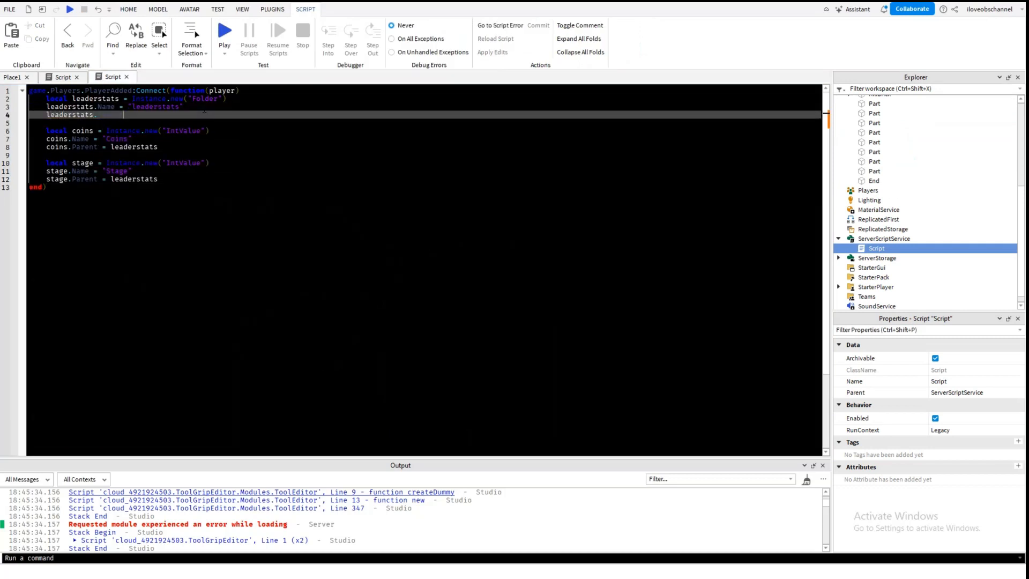
{"action": "type", "text": "= player"}
- Playtest the leaderboard's Coins and Stage columns, walk onto the kill bricks, then stop the test and dismiss the plugin update notice
{"action": "left_click", "coordinate": [225, 31]}
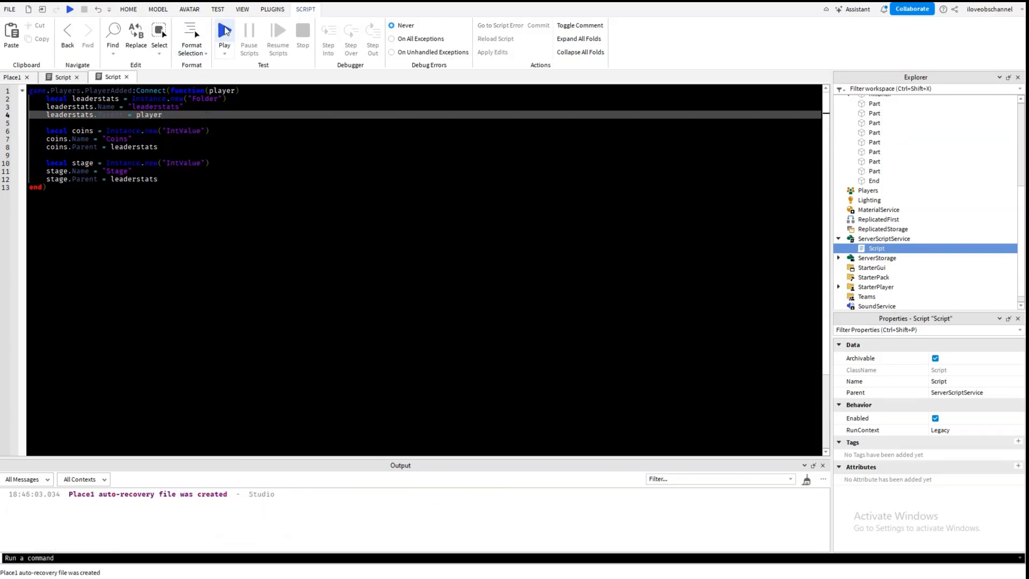
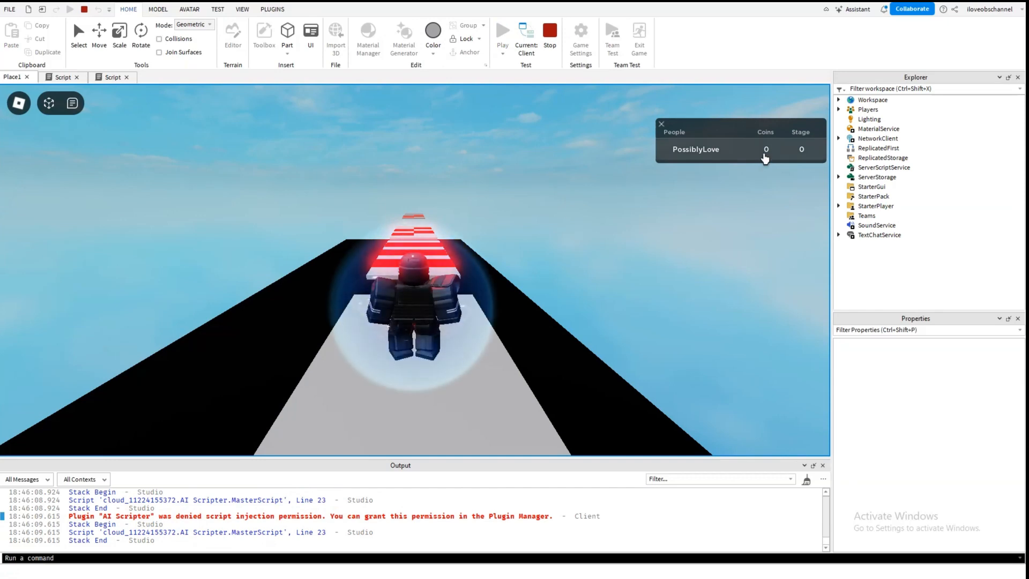
{"action": "left_click", "coordinate": [776, 154]}
{"action": "left_click", "coordinate": [685, 209]}
{"action": "right_click_drag", "start_coordinate": [684, 209], "coordinate": [621, 202]}
{"action": "key", "text": "w"}
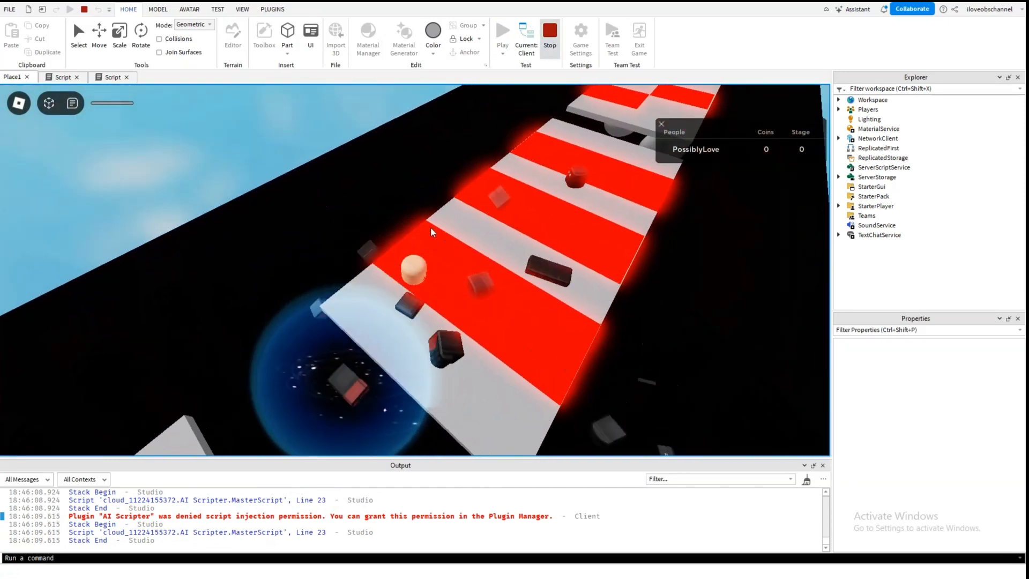
{"action": "key", "text": "shift+F5"}
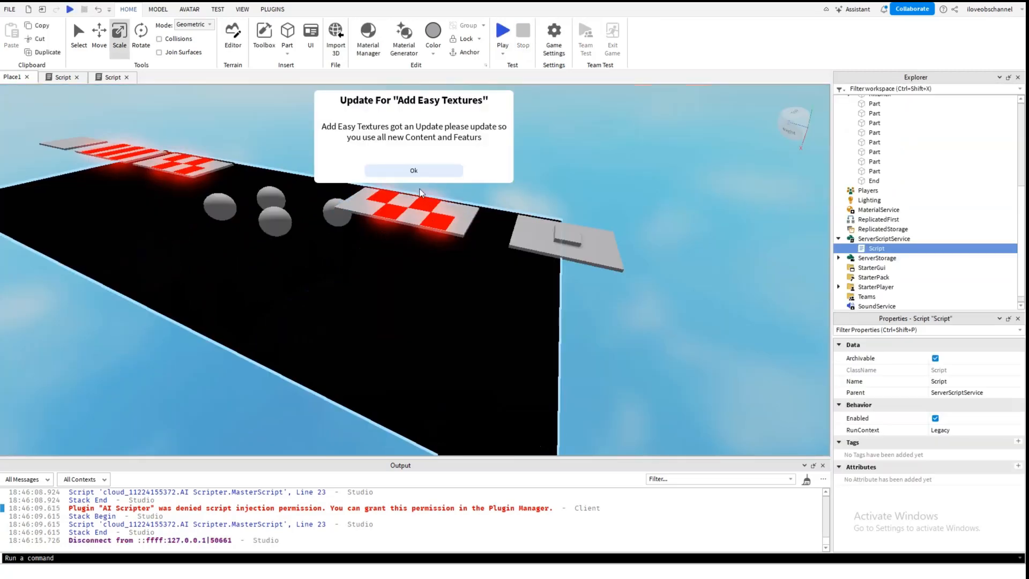
{"action": "left_click", "coordinate": [416, 171]}
- Examine the End part on the final platform and the whole obby course from several viewpoints
{"action": "scroll", "coordinate": [544, 178], "scroll_direction": "up", "scroll_amount": 5}
{"action": "scroll", "coordinate": [592, 191], "scroll_direction": "down", "scroll_amount": 8}
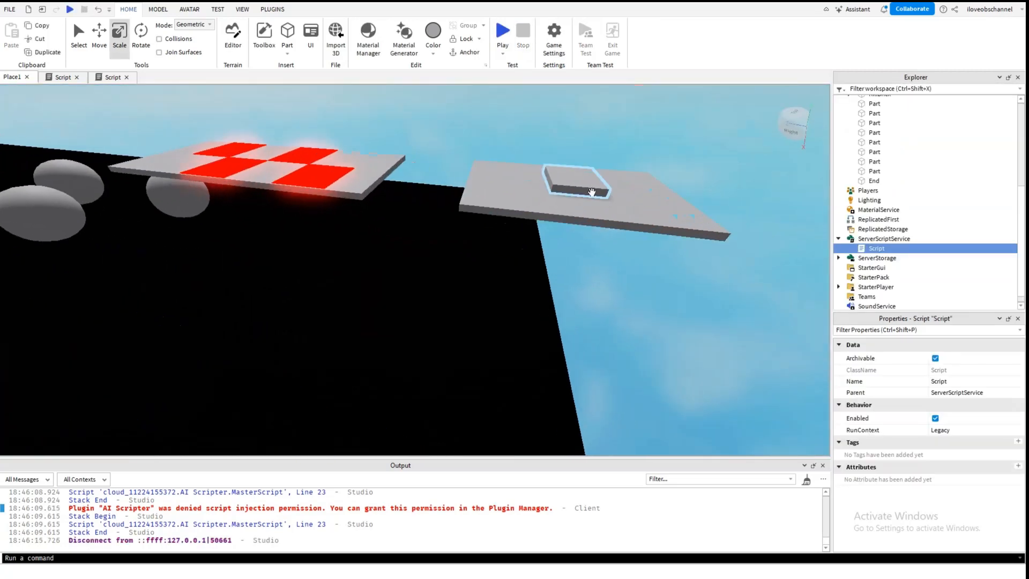
{"action": "key", "text": "s"}
{"action": "key", "text": "d"}
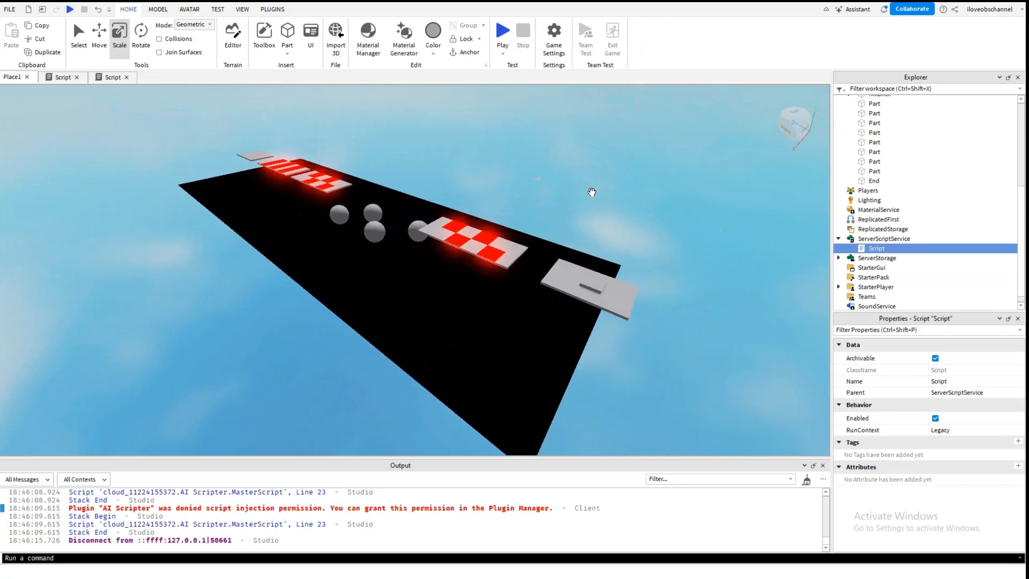
{"action": "key", "text": "w"}
{"action": "left_click", "coordinate": [556, 287]}
{"action": "key", "text": "d"}
{"action": "key", "text": "w"}
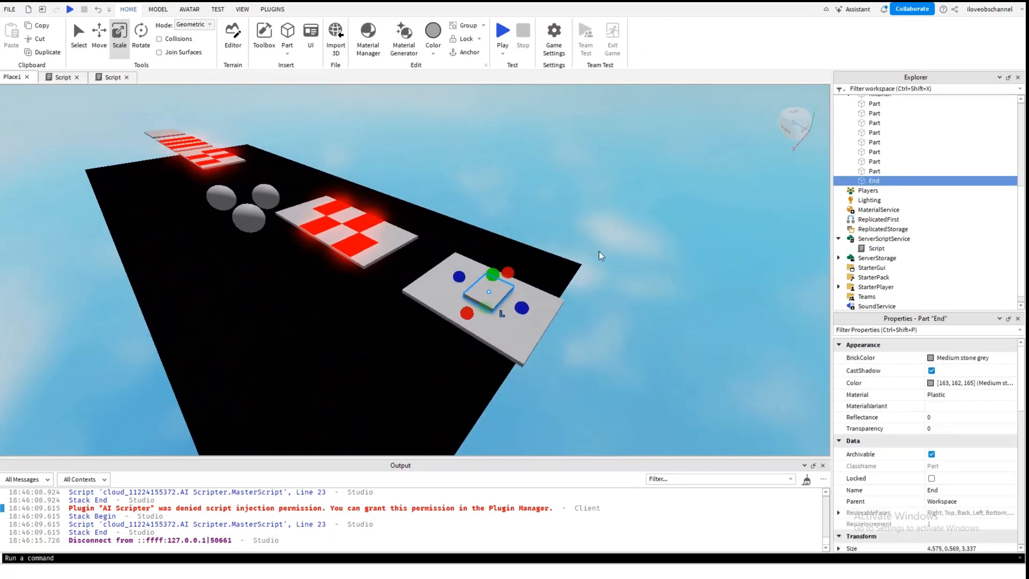
{"action": "left_click", "coordinate": [611, 251]}
{"action": "right_click_drag", "start_coordinate": [541, 275], "coordinate": [540, 275]}
{"action": "key", "text": "s"}
{"action": "key", "text": "a"}
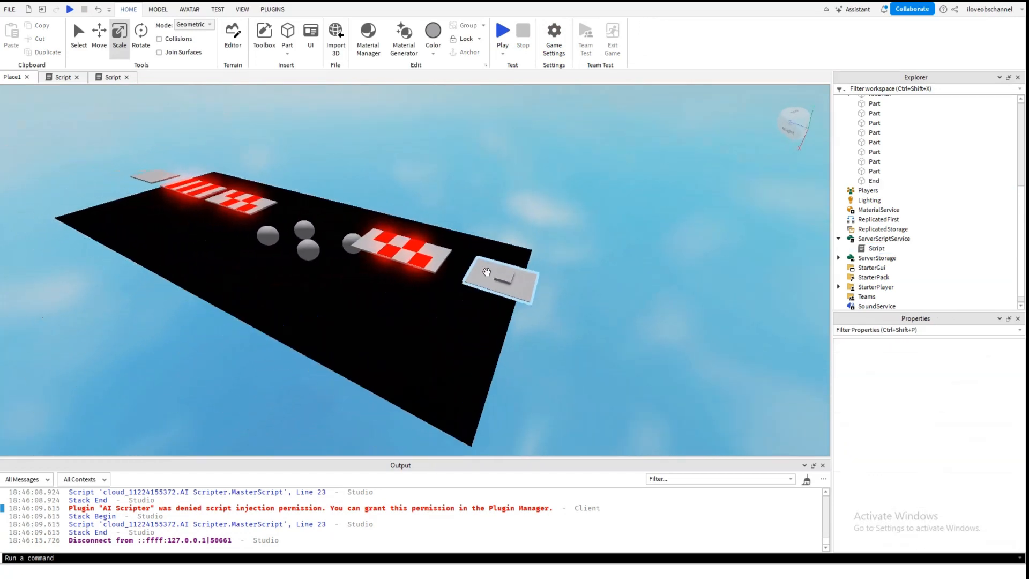
{"action": "key", "text": "w"}
{"action": "key", "text": "d"}
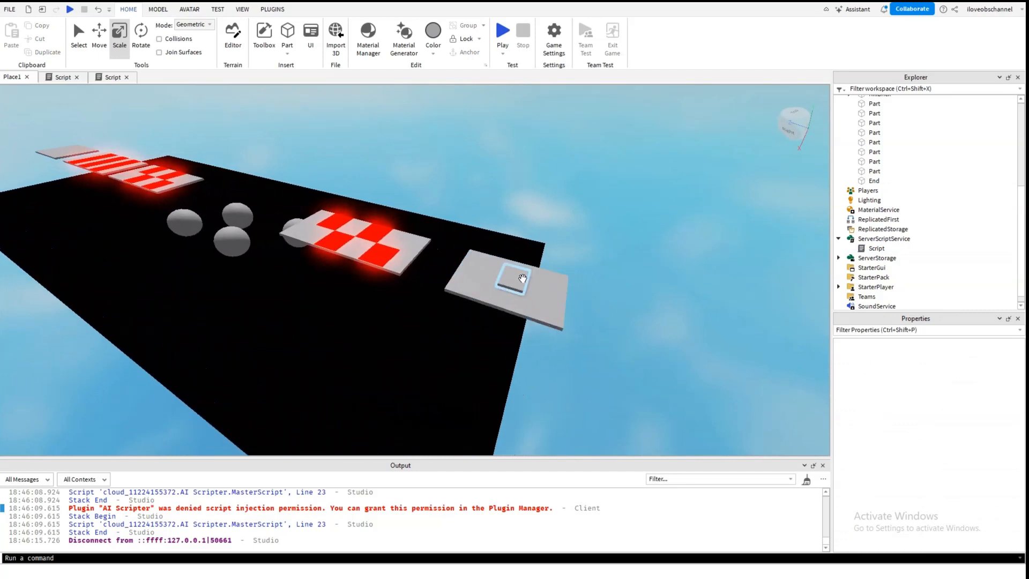
- Survey the obby course between the End platform and the starting platform, including the kill-brick platforms and sphere stepping stones
{"action": "right_click_drag", "start_coordinate": [508, 283], "coordinate": [504, 285]}
{"action": "key", "text": "a"}
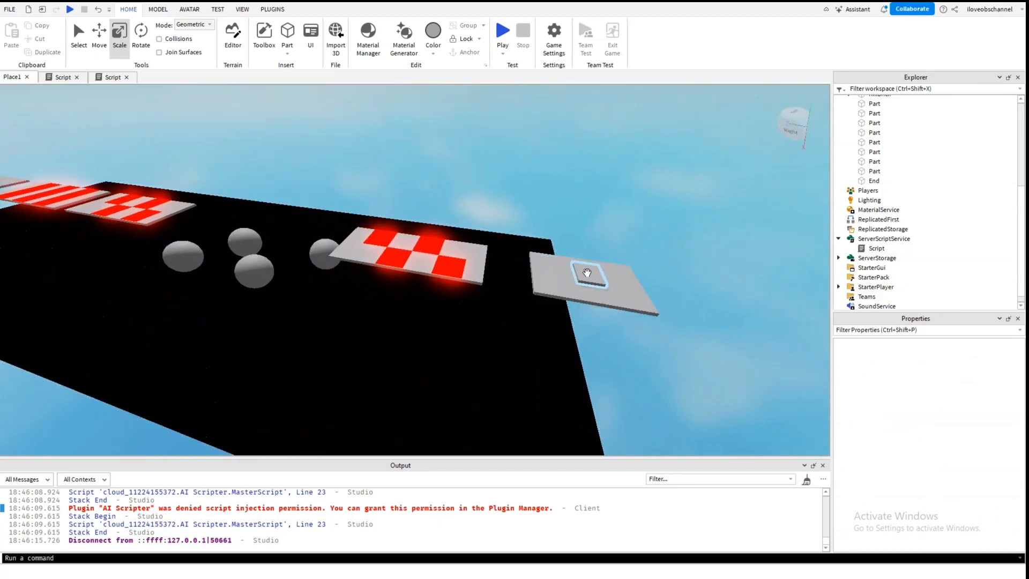
{"action": "key", "text": "a"}
{"action": "right_click_drag", "start_coordinate": [586, 271], "coordinate": [610, 244]}
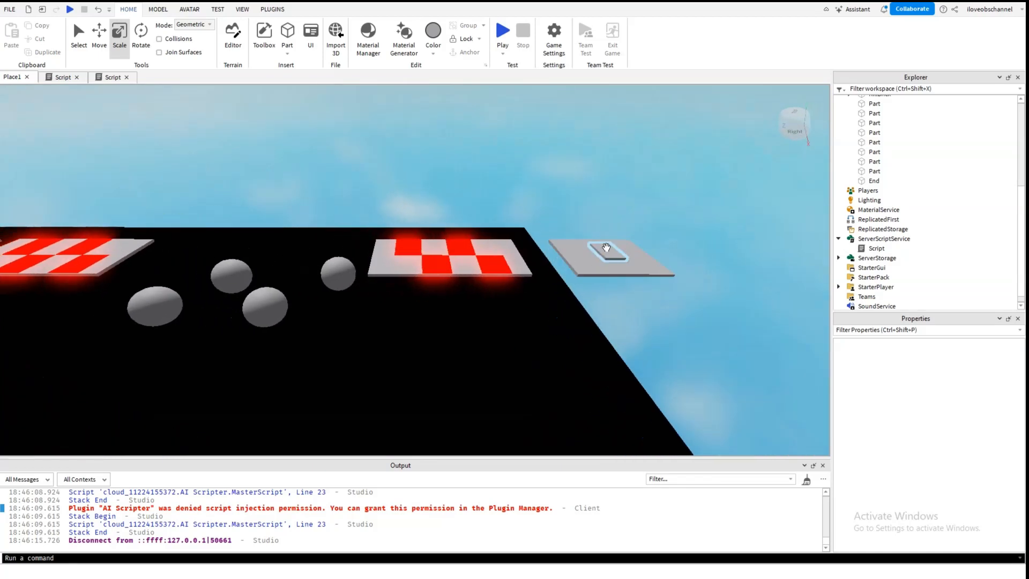
{"action": "key", "text": "a"}
{"action": "key", "text": "s"}
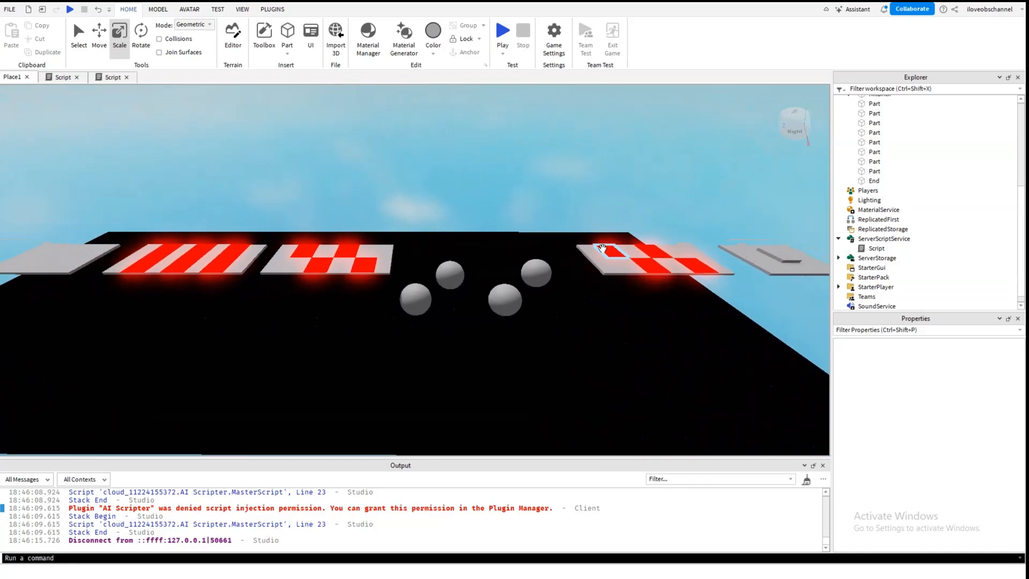
{"action": "right_click_drag", "start_coordinate": [508, 254], "coordinate": [362, 281]}
{"action": "key", "text": "w"}
{"action": "key", "text": "a"}
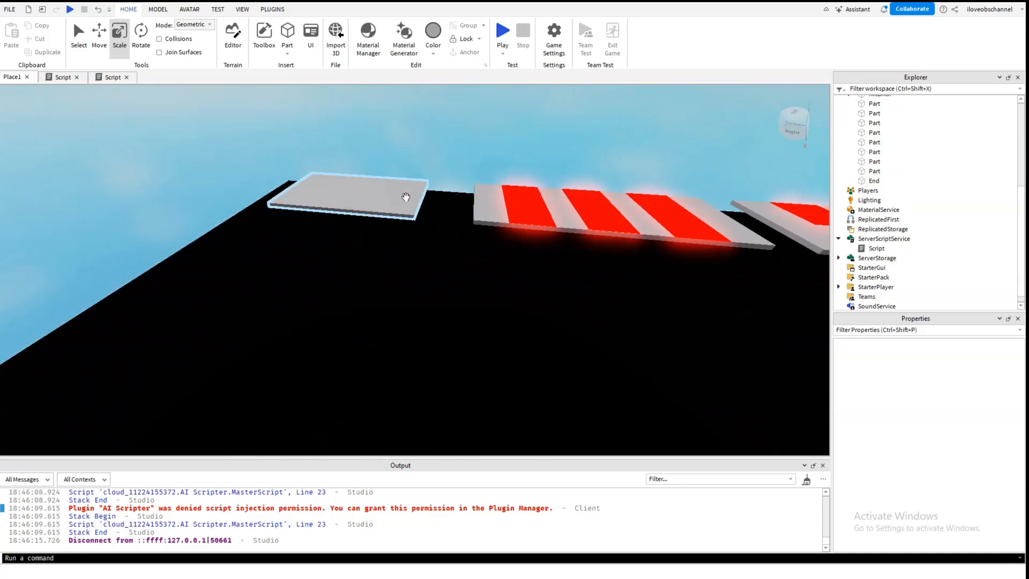
{"action": "key", "text": "w"}
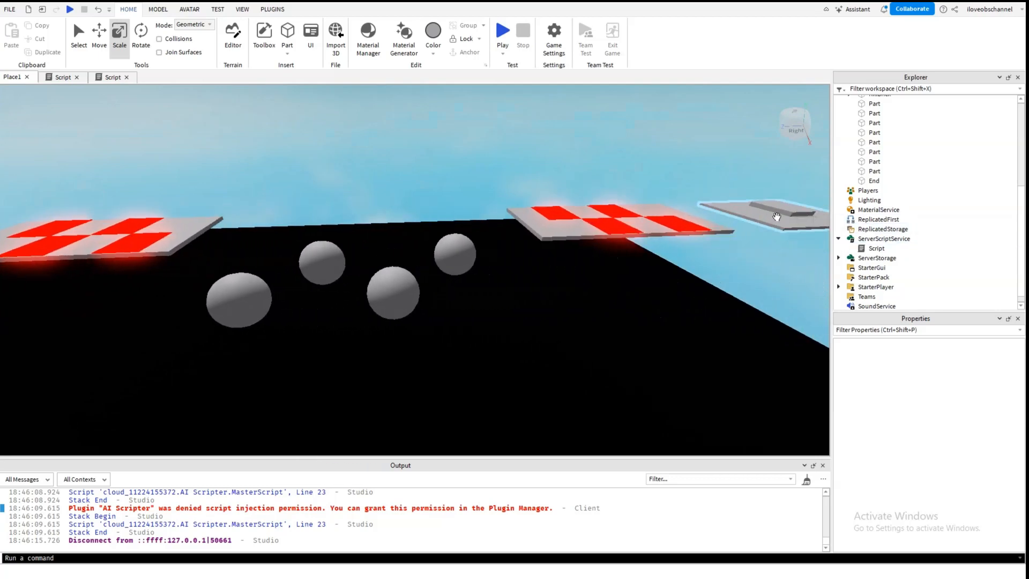
{"action": "key", "text": "a"}
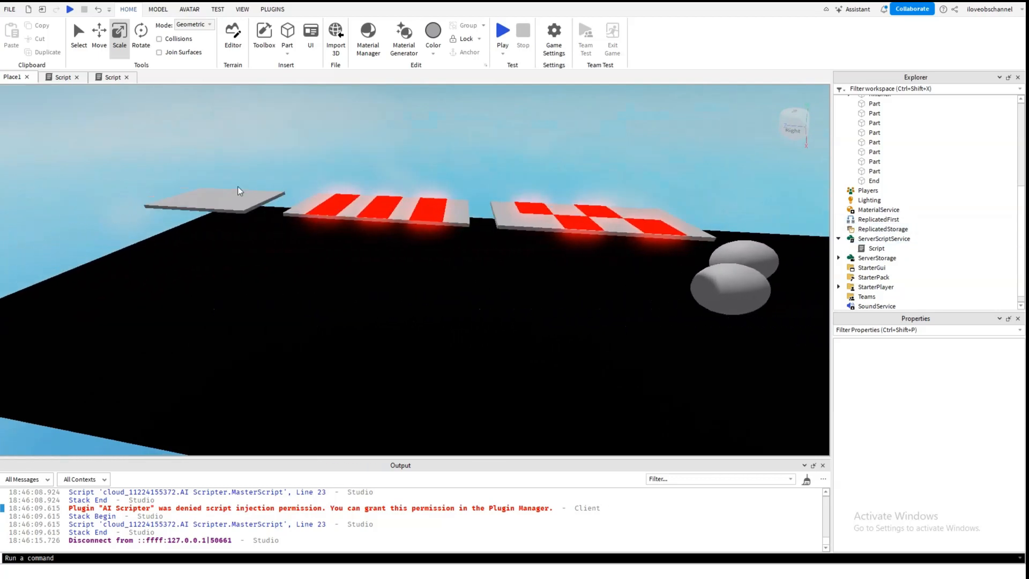
{"action": "right_click_drag", "start_coordinate": [292, 175], "coordinate": [713, 173]}
{"action": "key", "text": "d"}
{"action": "right_click_drag", "start_coordinate": [609, 114], "coordinate": [35, 209]}
{"action": "key", "text": "a"}
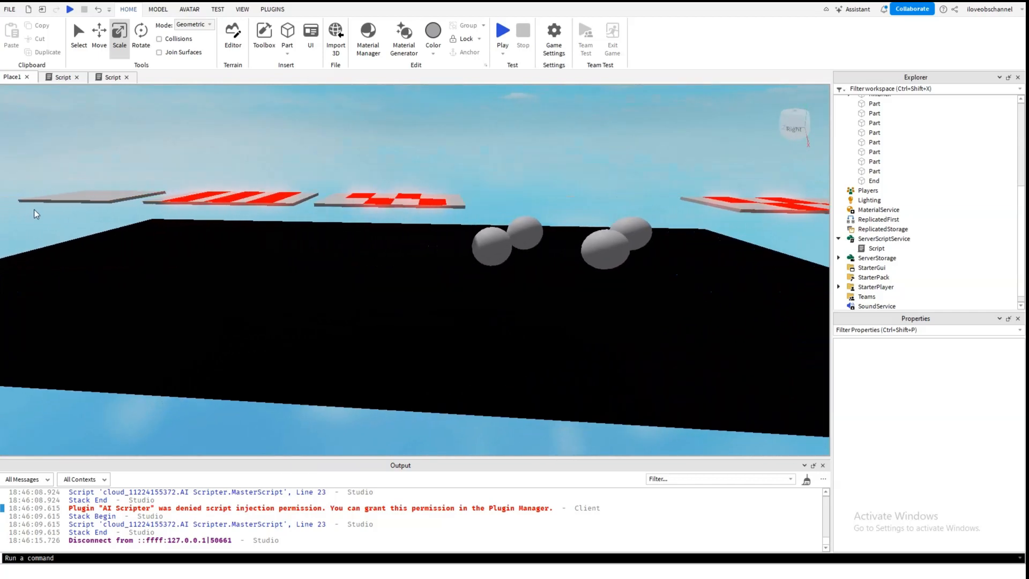
- Review the leaderstats script and the kill-brick script, and return to the Place1 3D view
{"action": "left_click", "coordinate": [110, 77]}
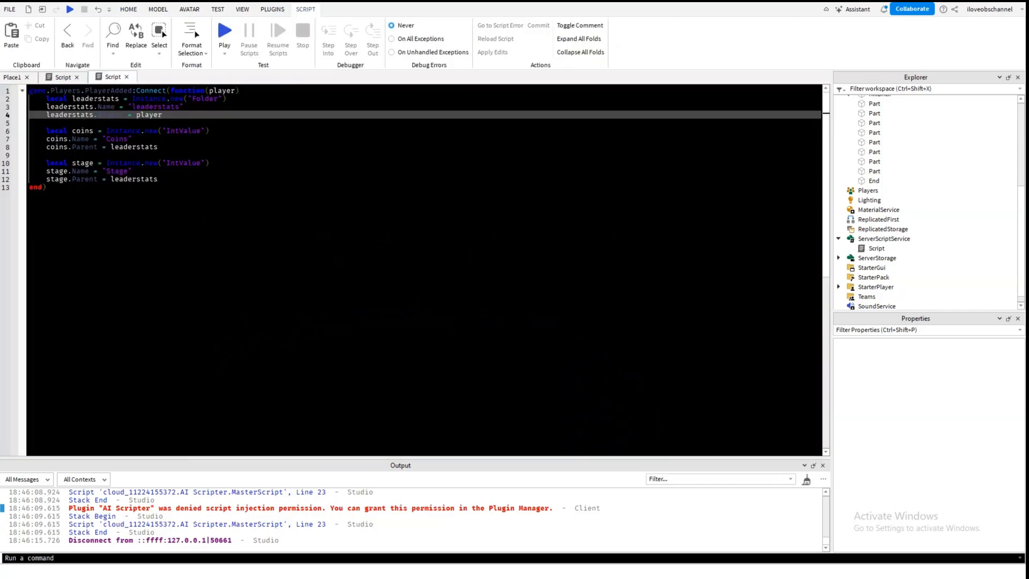
{"action": "left_click", "coordinate": [60, 78]}
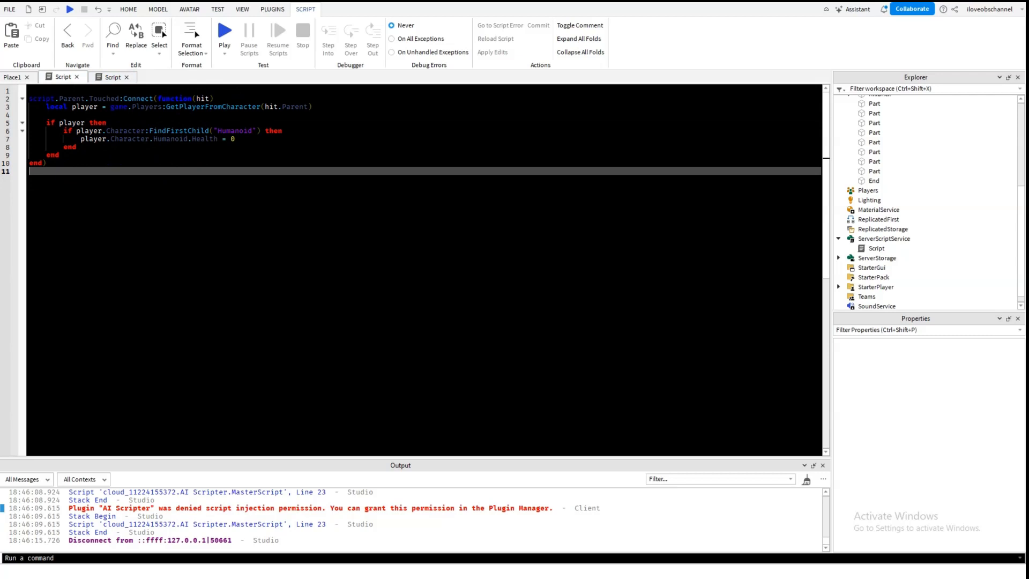
{"action": "left_click", "coordinate": [12, 76]}
- Add a new script to the End part on the final platform and clear its default code
{"action": "left_click", "coordinate": [751, 216]}
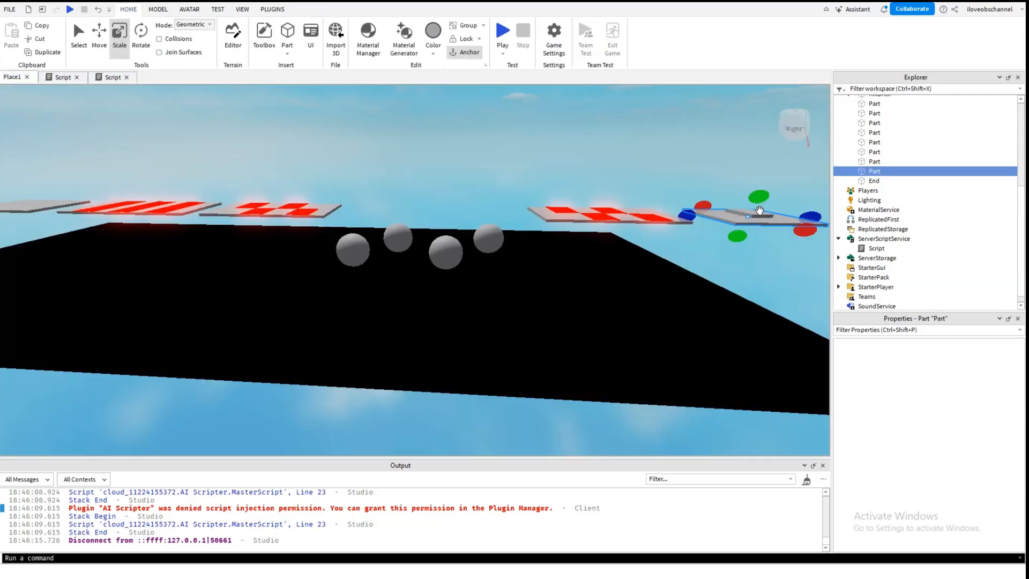
{"action": "left_click", "coordinate": [724, 194]}
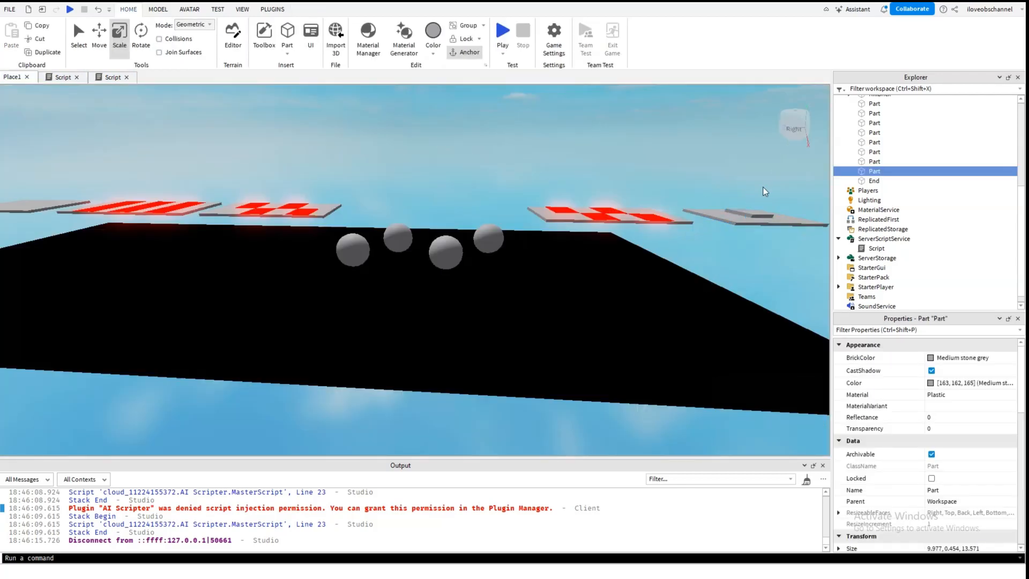
{"action": "left_click", "coordinate": [757, 213]}
{"action": "left_click", "coordinate": [892, 181]}
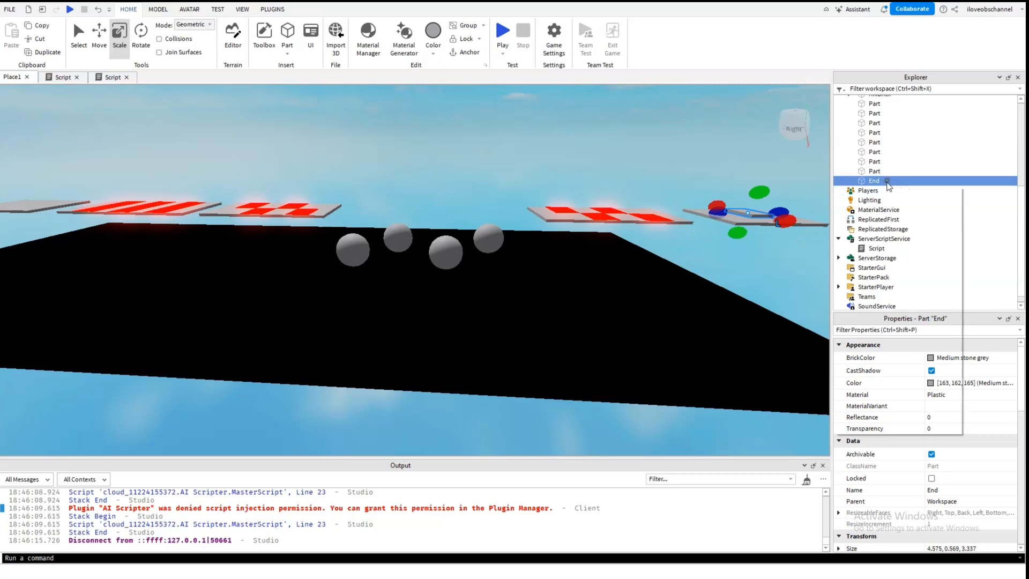
{"action": "type", "text": "sc"}
{"action": "left_click", "coordinate": [874, 210]}
{"action": "key", "text": "ctrl+a"}
{"action": "type", "text": "p"}
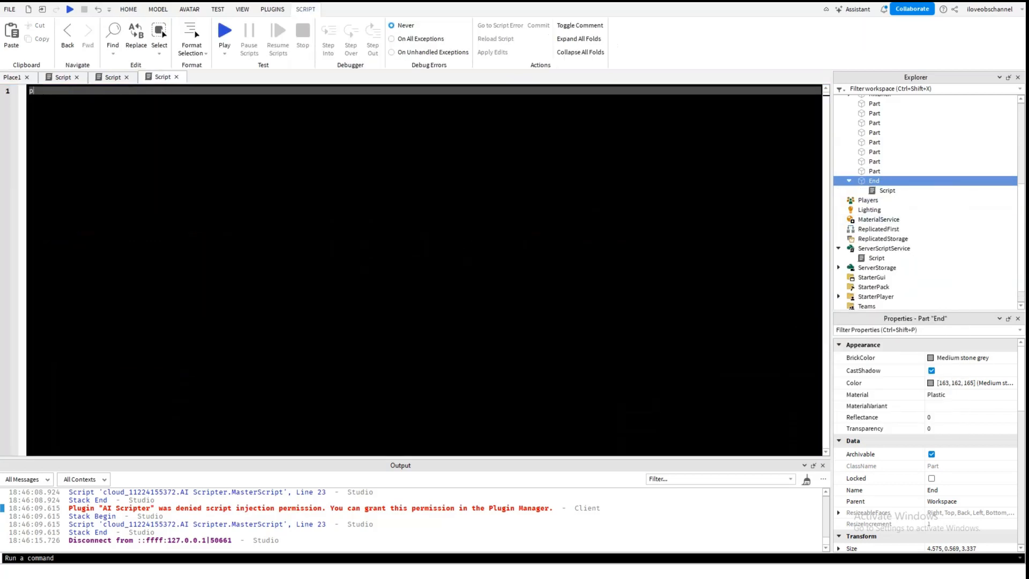
- Write a script.Parent.Touched:Connect(function(hit) handler in the End part's script, with an empty body closed by end)
{"action": "type", "text": "script.Parent.to"}
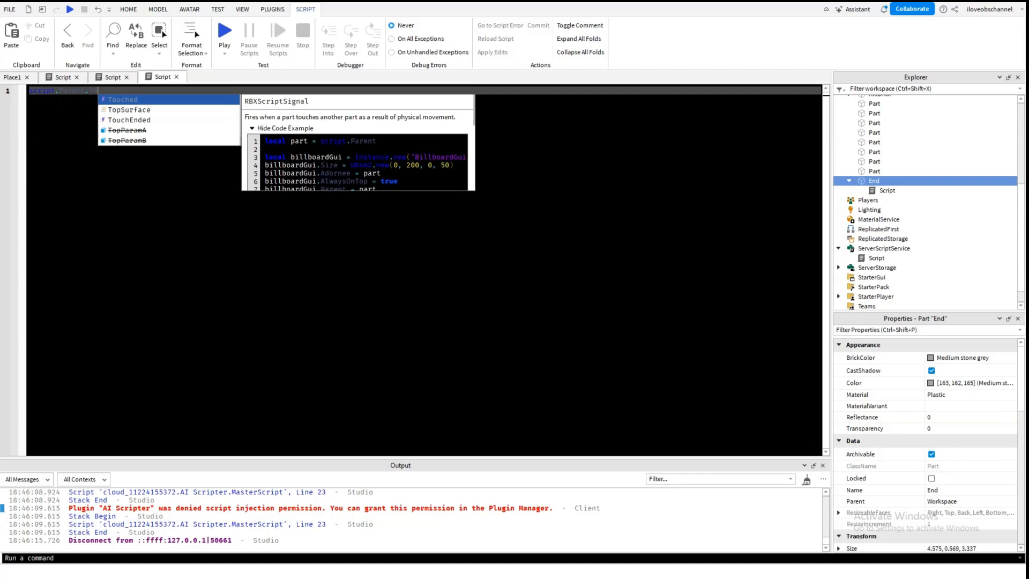
{"action": "key", "text": "Tab"}
{"action": "type", "text": ":x"}
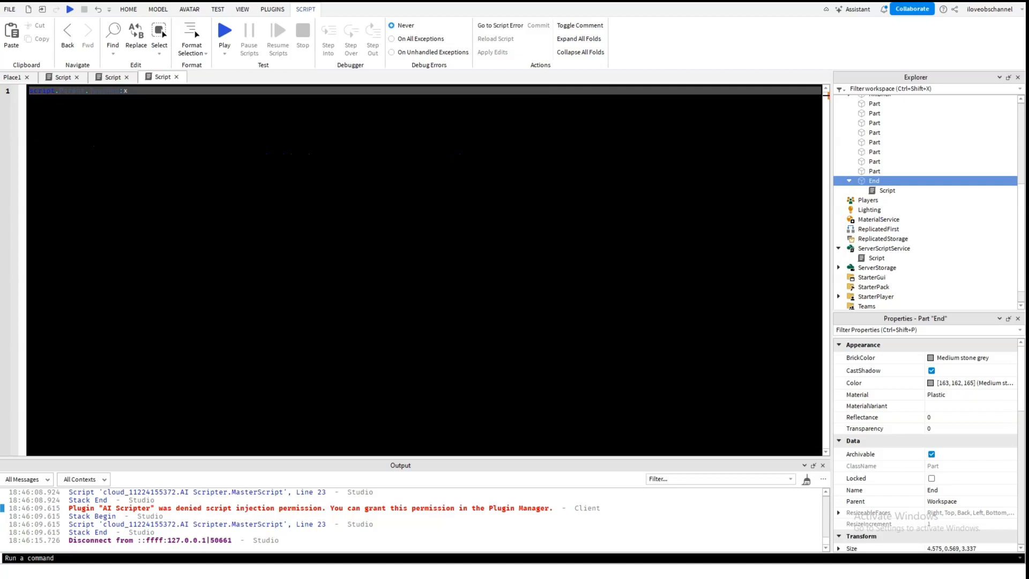
{"action": "key", "text": "BackSpace"}
{"action": "type", "text": "Connect"}
{"action": "key", "text": "Tab"}
{"action": "type", "text": "(function"}
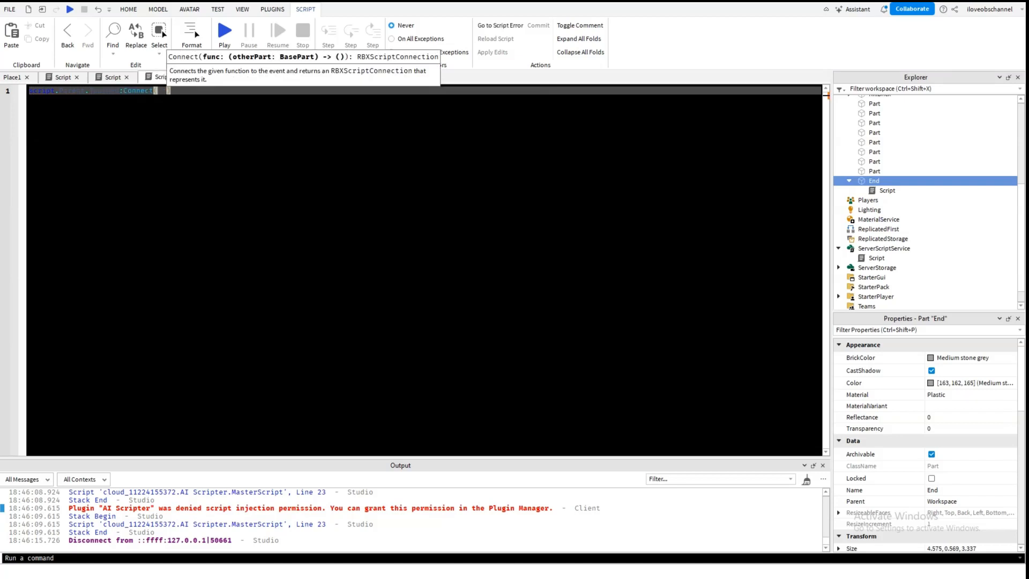
{"action": "type", "text": "("}
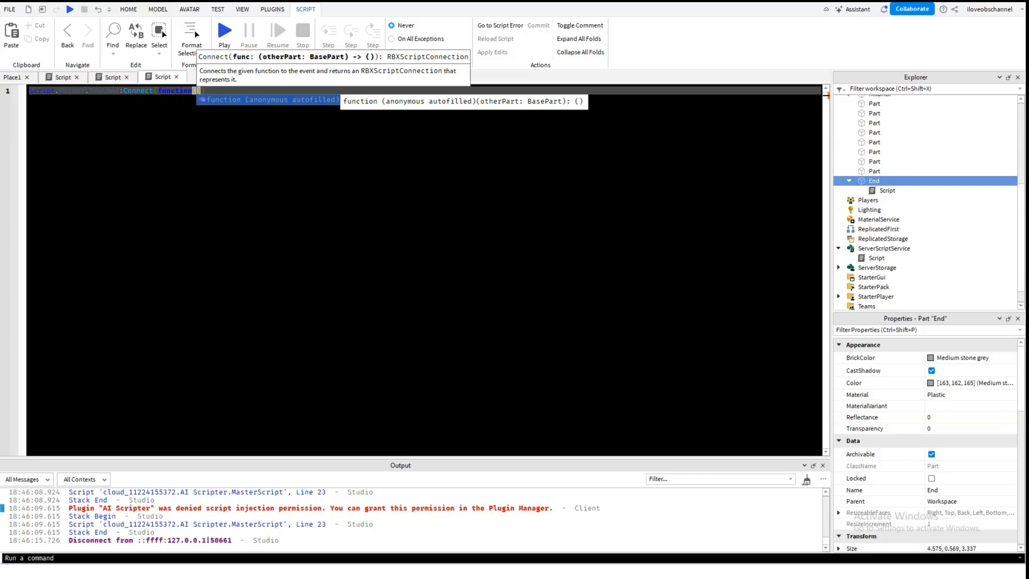
{"action": "type", "text": "hit"}
{"action": "key", "text": "Return"}
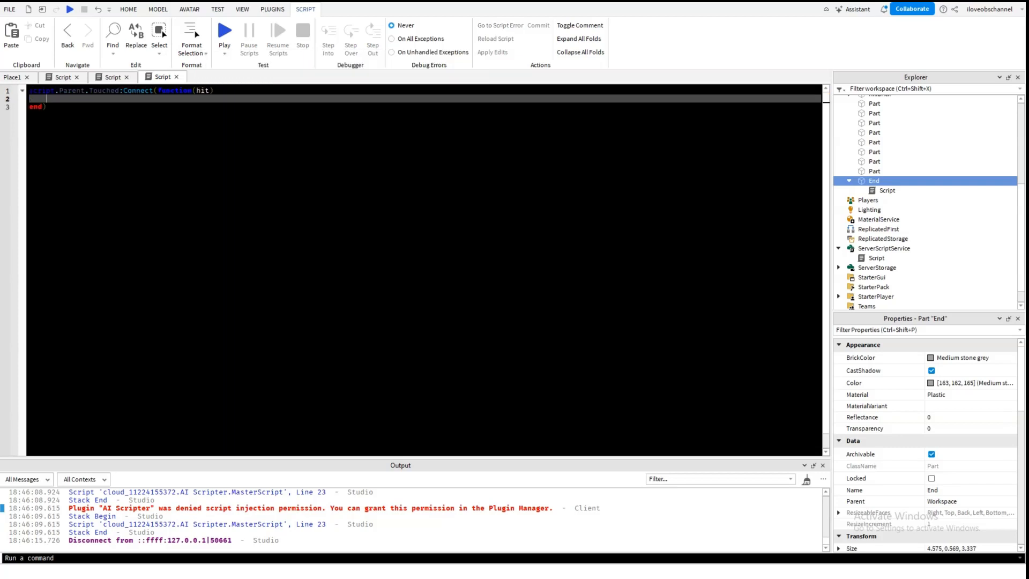
- In the Touched handler, declare a local player variable set to game.Players:GetPlayerFromCharacter(hit)
{"action": "type", "text": "local player = game."}
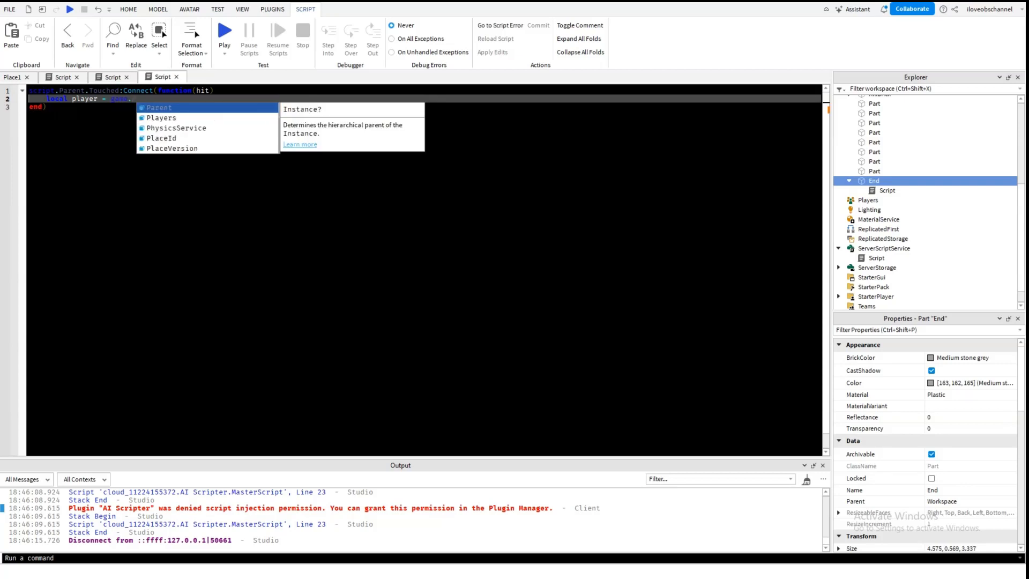
{"action": "type", "text": "Players:G"}
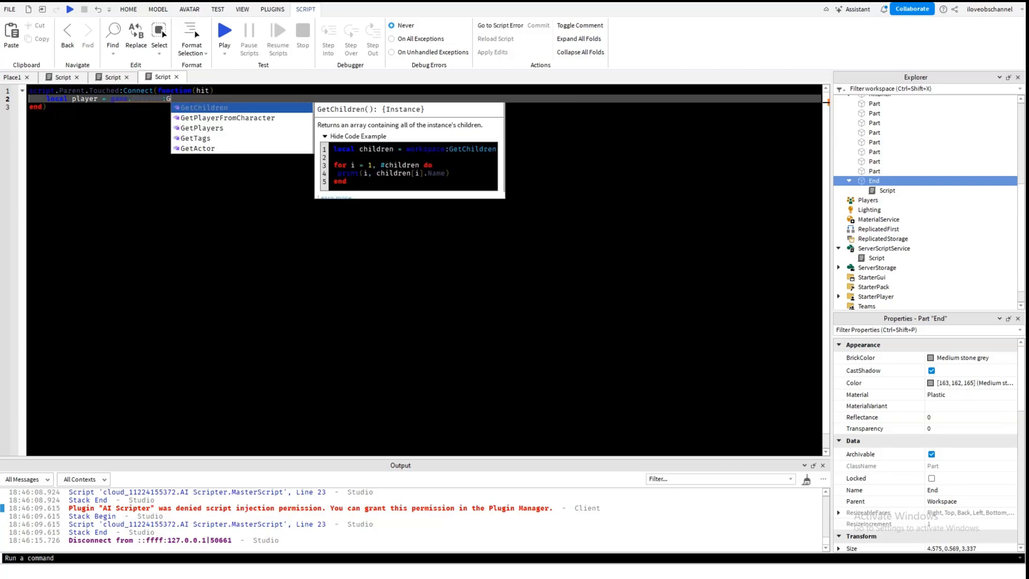
{"action": "key", "text": "Down"}
{"action": "key", "text": "Tab"}
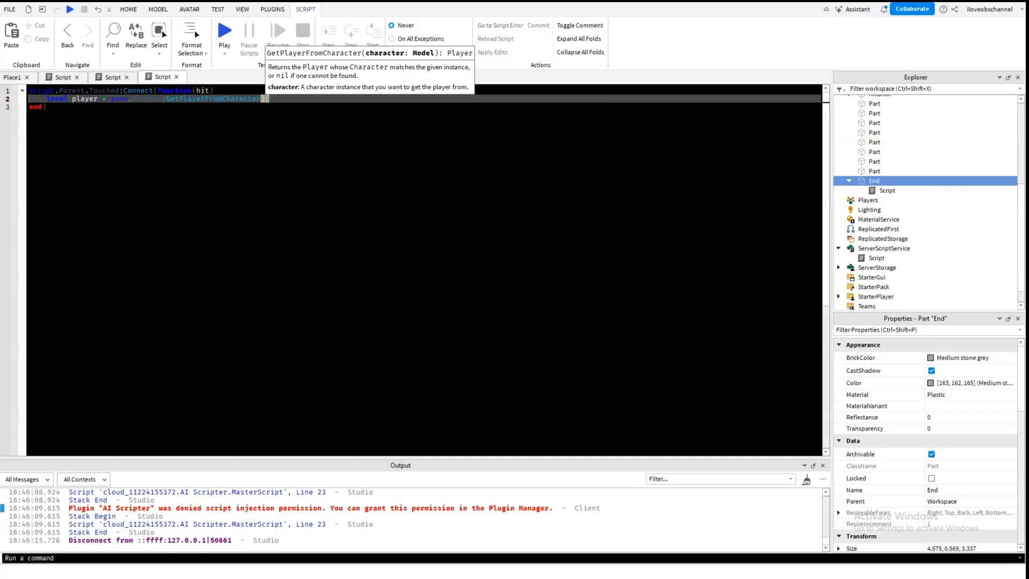
{"action": "type", "text": "hit"}
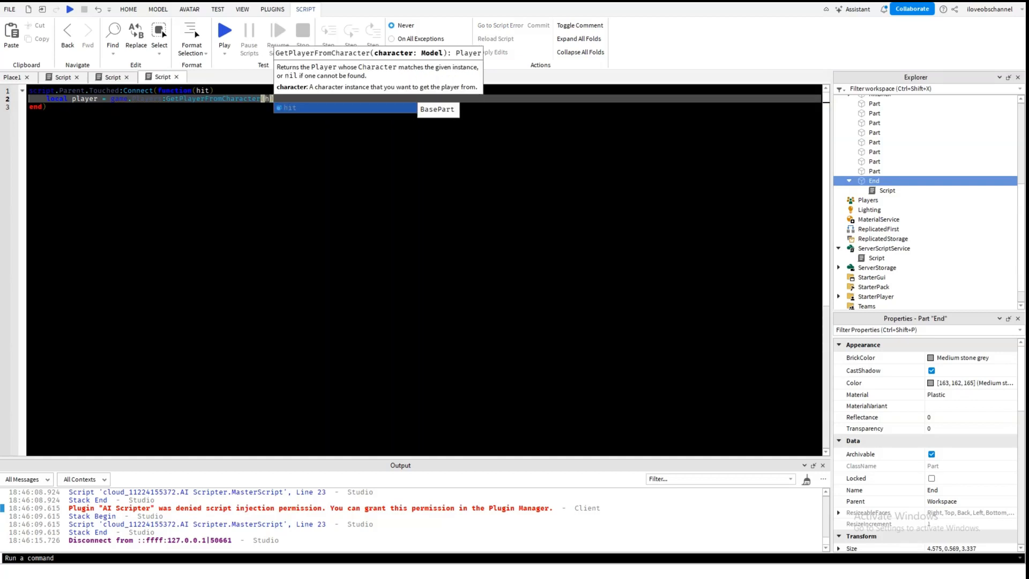
{"action": "key", "text": "Right"}
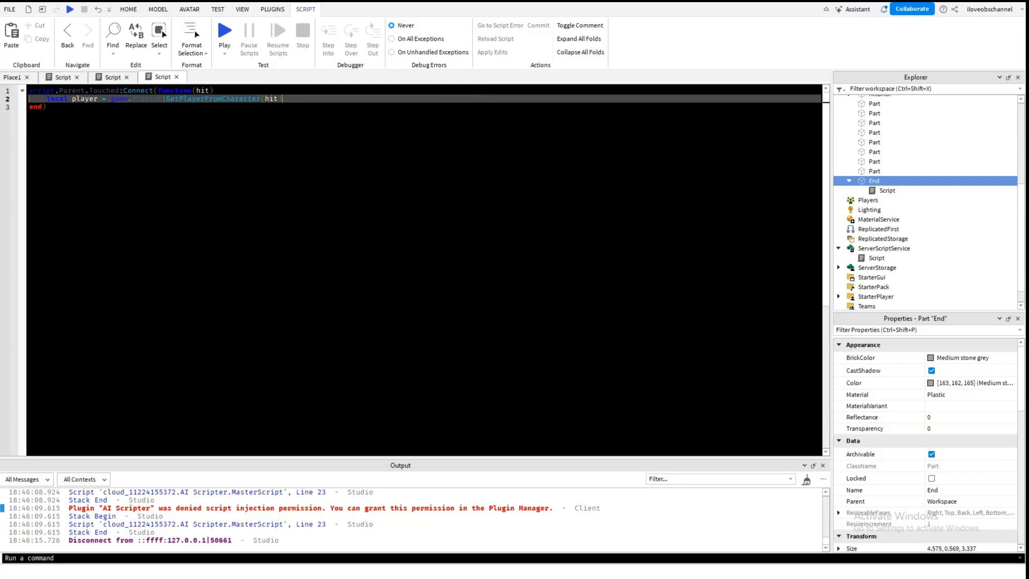
{"action": "key", "text": "Return"}
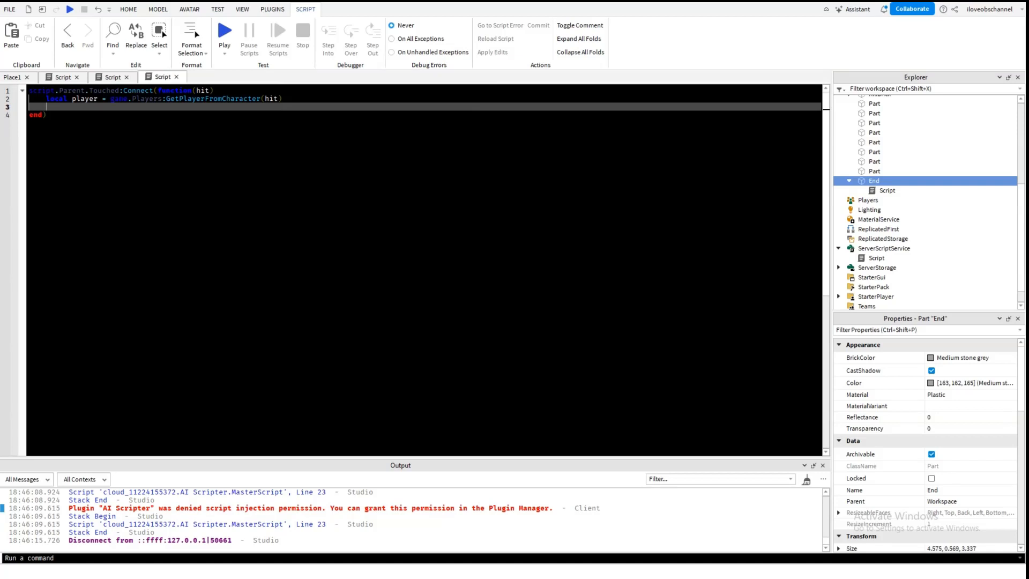
{"action": "key", "text": "Return"}
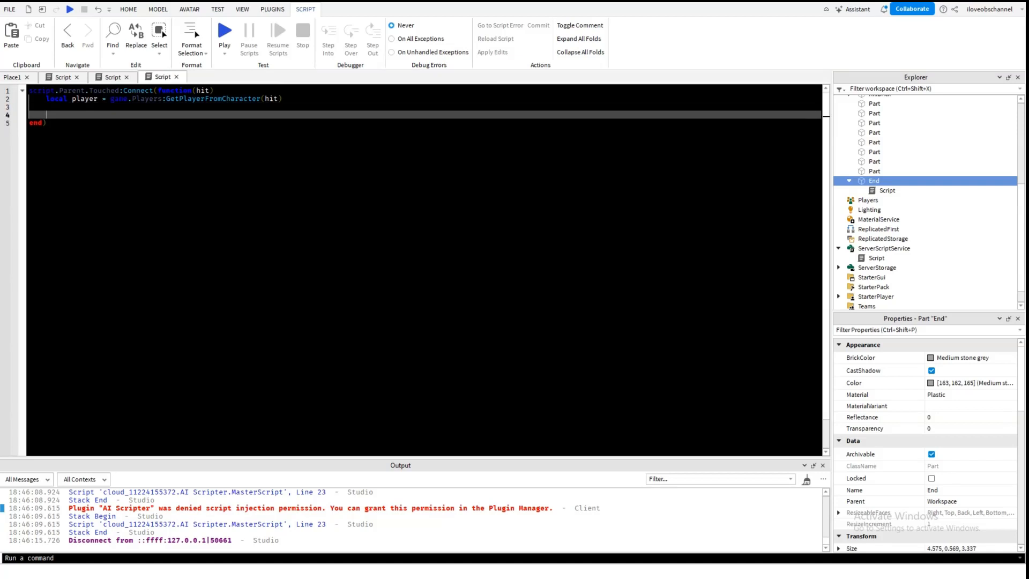
- Add an "if player then" block containing player.leaderstats.Coins.Value += 30
{"action": "type", "text": "p"}
{"action": "key", "text": "BackSpace"}
{"action": "type", "text": "if player th"}
{"action": "key", "text": "BackSpace"}
{"action": "type", "text": "then"}
{"action": "key", "text": "Return"}
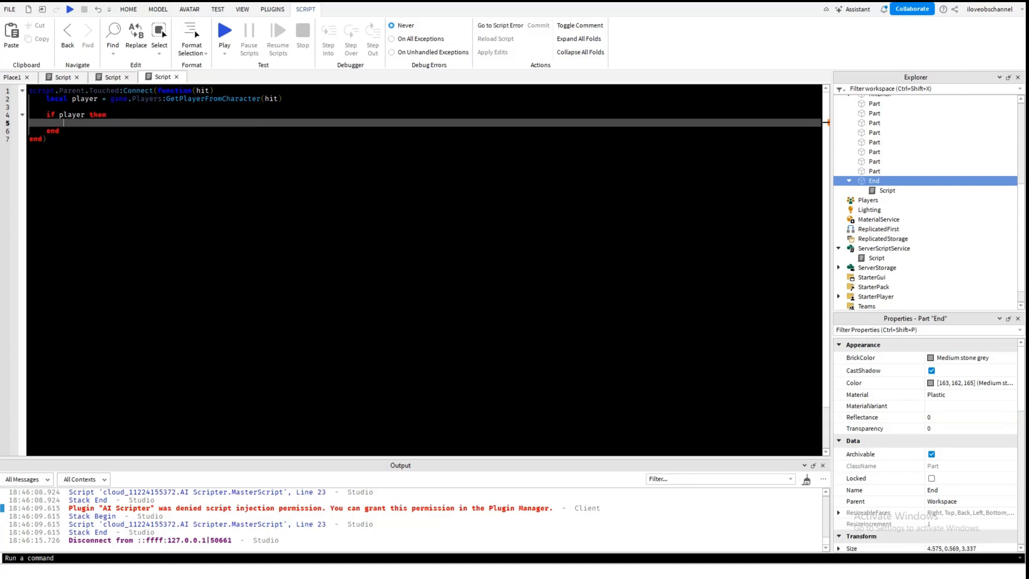
{"action": "type", "text": "player.leaderstats.Coins.Value += 30"}
{"action": "key", "text": "Return"}
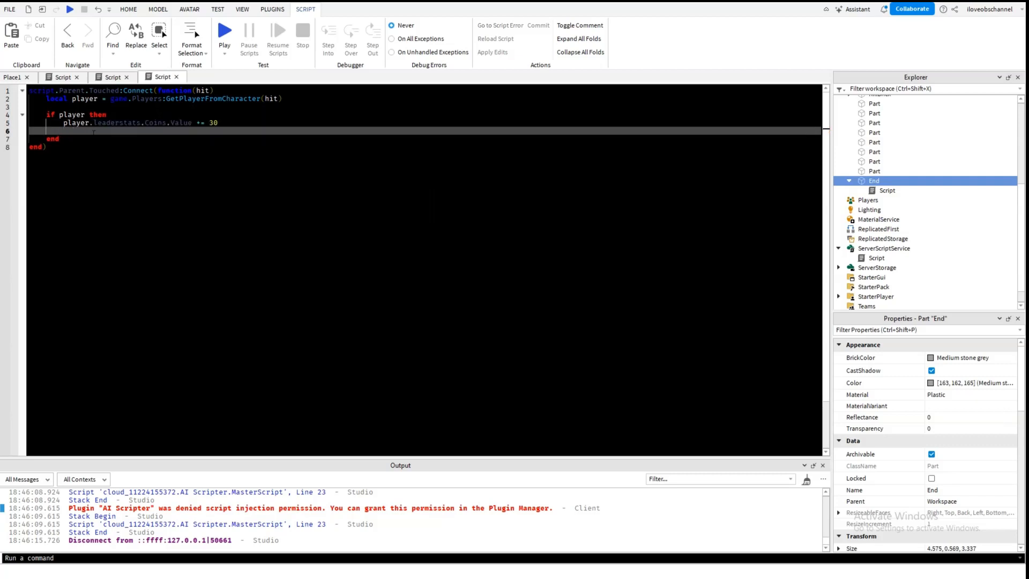
{"action": "left_click", "coordinate": [165, 107]}
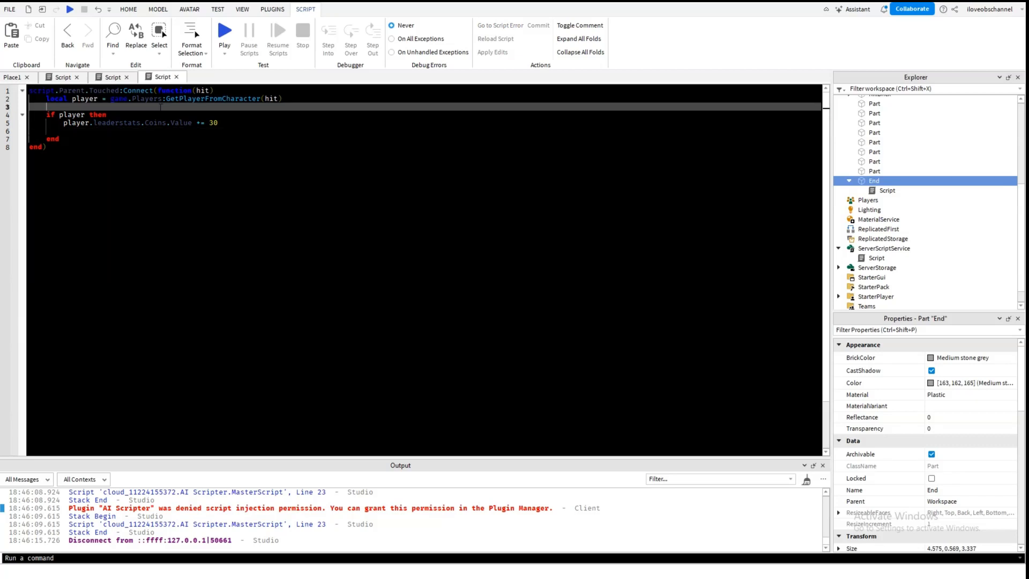
{"action": "type", "text": "local amount = 0"}
{"action": "key", "text": "Return"}
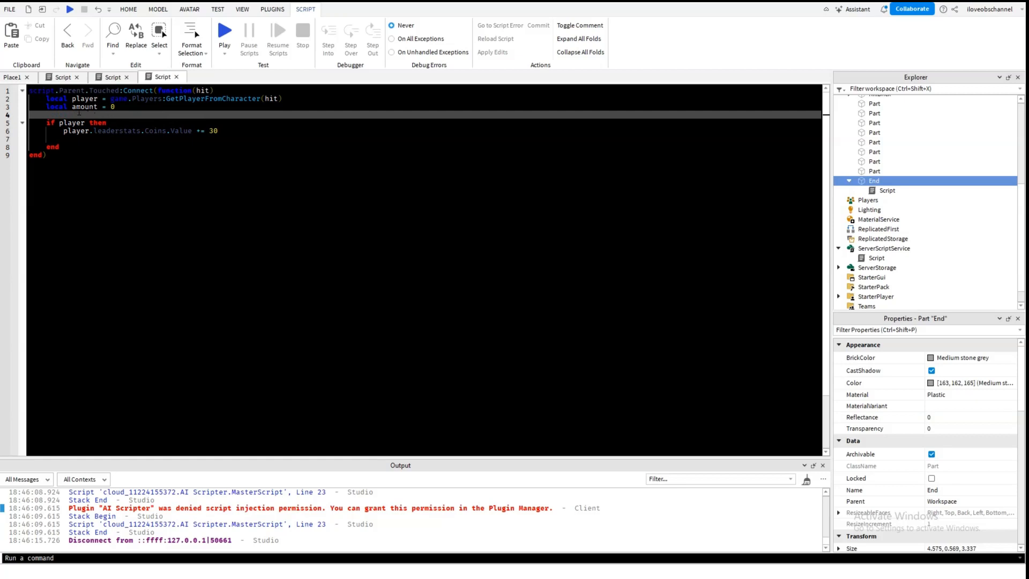
{"action": "left_click_drag", "start_coordinate": [79, 113], "coordinate": [34, 106]}
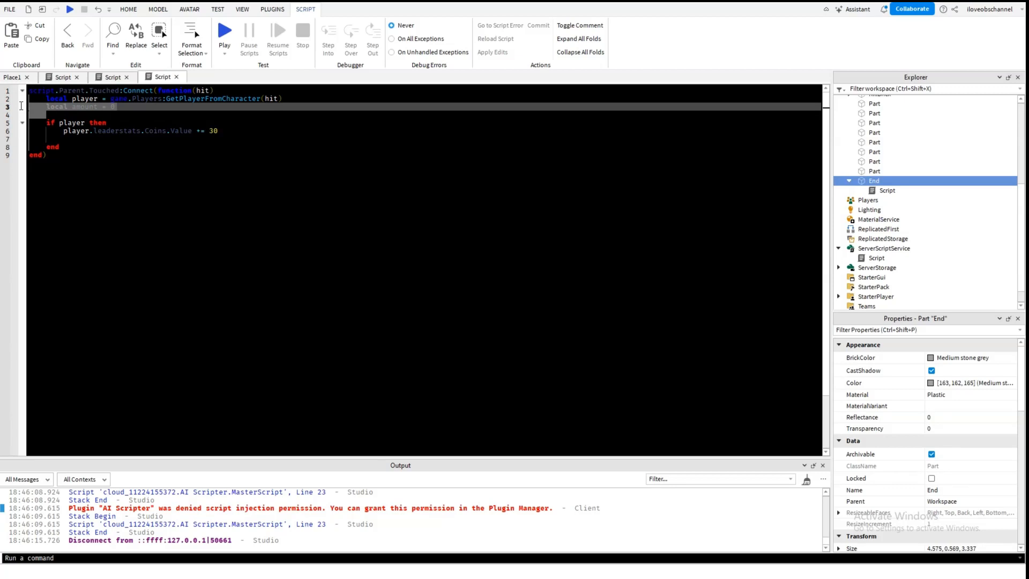
{"action": "key", "text": "BackSpace"}
{"action": "key", "text": "BackSpace"}
- Below the coin reward inside the if block, add a second player statement that increases its value by 1
{"action": "double_click", "coordinate": [182, 115]}
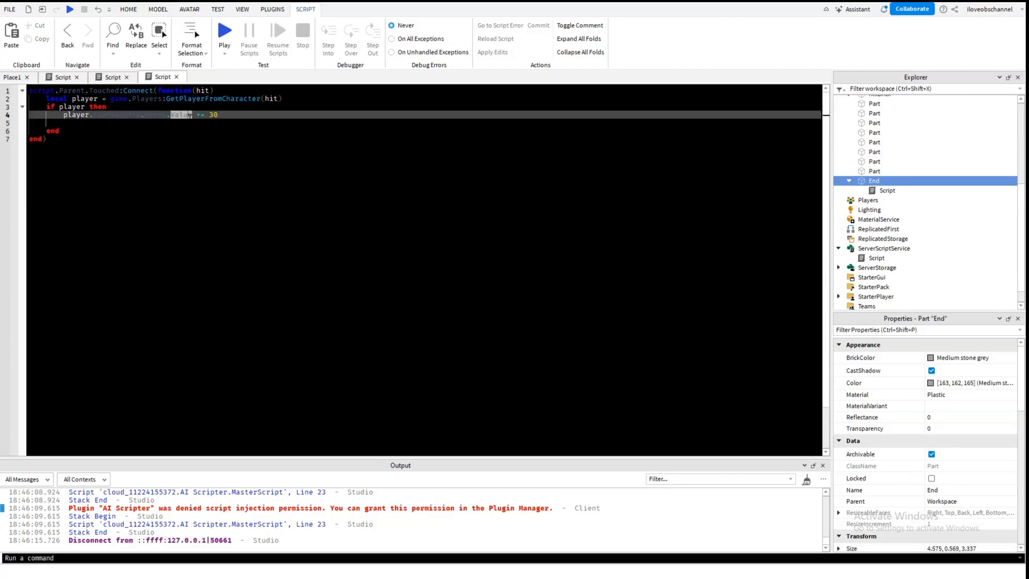
{"action": "left_click", "coordinate": [163, 122]}
{"action": "type", "text": "p"}
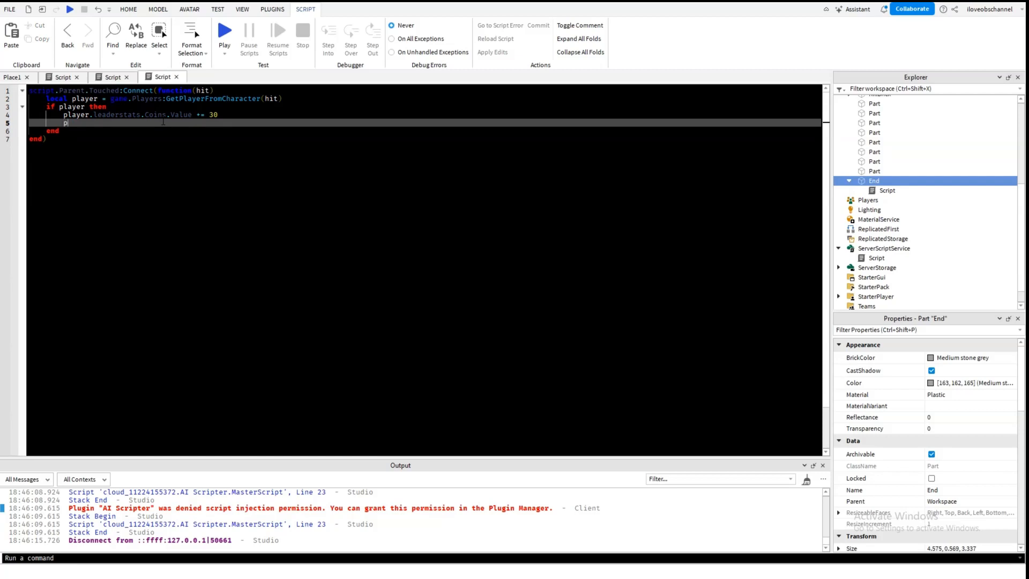
{"action": "type", "text": "layer."}
{"action": "type", "text": ".Coins.Value += 1"}
{"action": "left_click", "coordinate": [47, 139]}
- Return to the 3D view of Place1, run a brief playtest to look over the course from the spawn platform, and stop it
{"action": "left_click", "coordinate": [2, 79]}
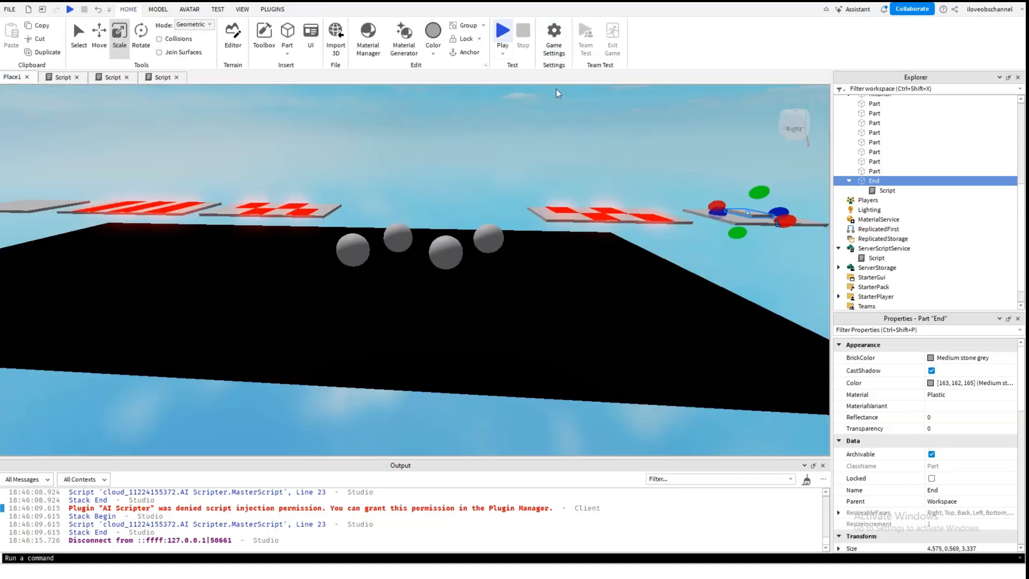
{"action": "left_click", "coordinate": [645, 146]}
{"action": "right_click_drag", "start_coordinate": [483, 109], "coordinate": [482, 108]}
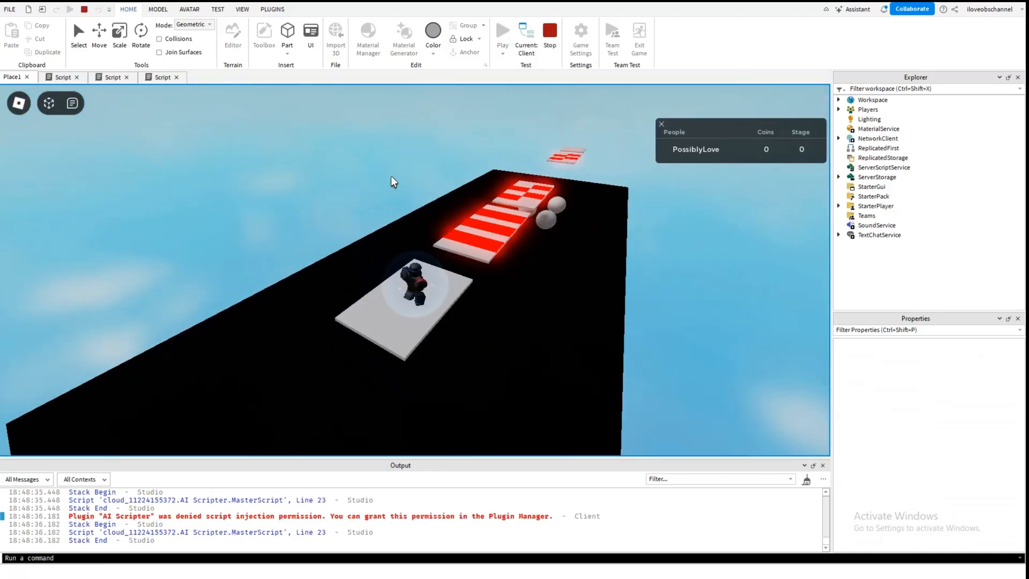
{"action": "right_click_drag", "start_coordinate": [419, 154], "coordinate": [396, 172]}
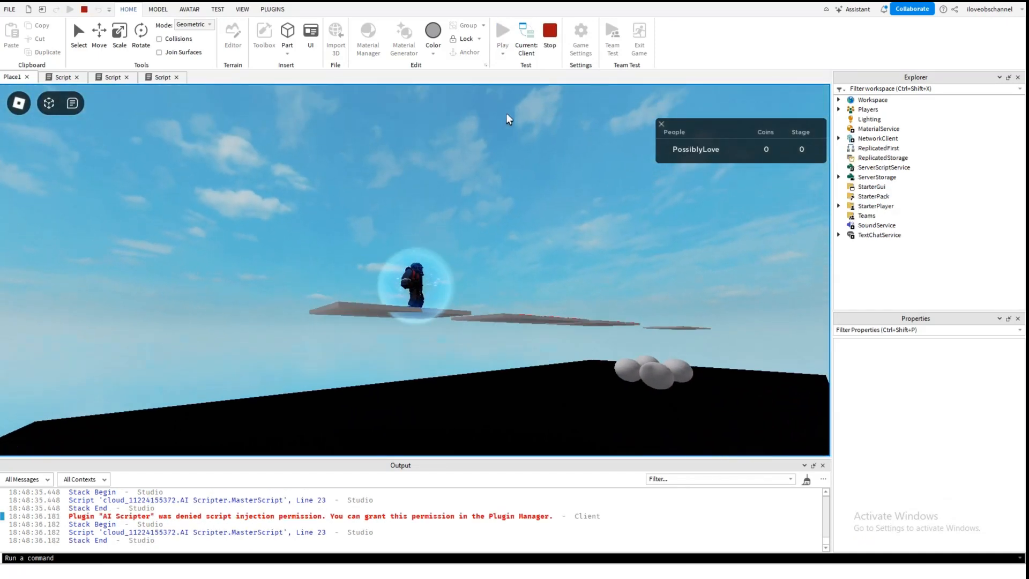
{"action": "left_click", "coordinate": [551, 38]}
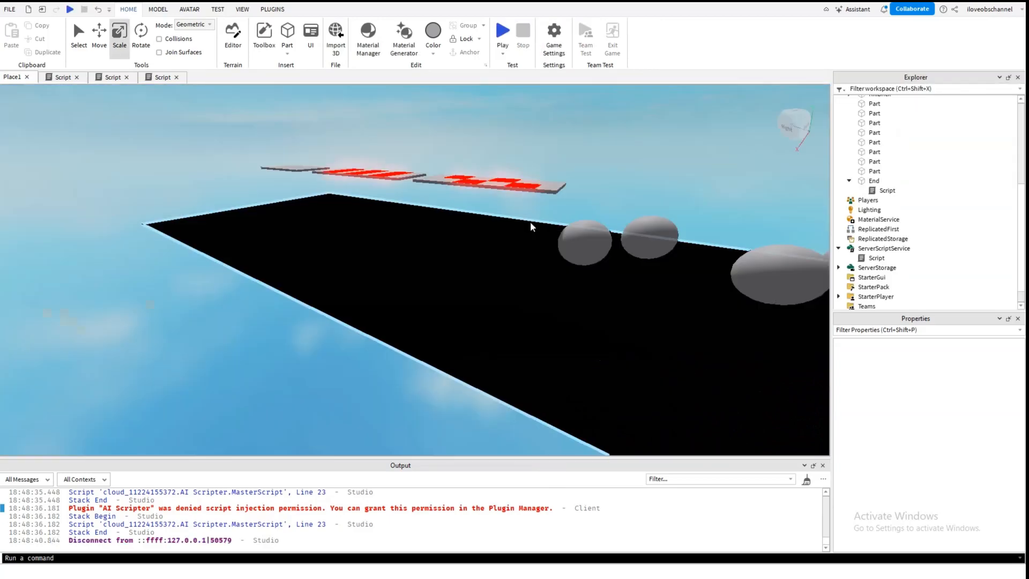
- Select all four grey spheres above the black base and raise them together slightly
{"action": "right_click_drag", "start_coordinate": [529, 220], "coordinate": [531, 221]}
{"action": "key", "text": "w"}
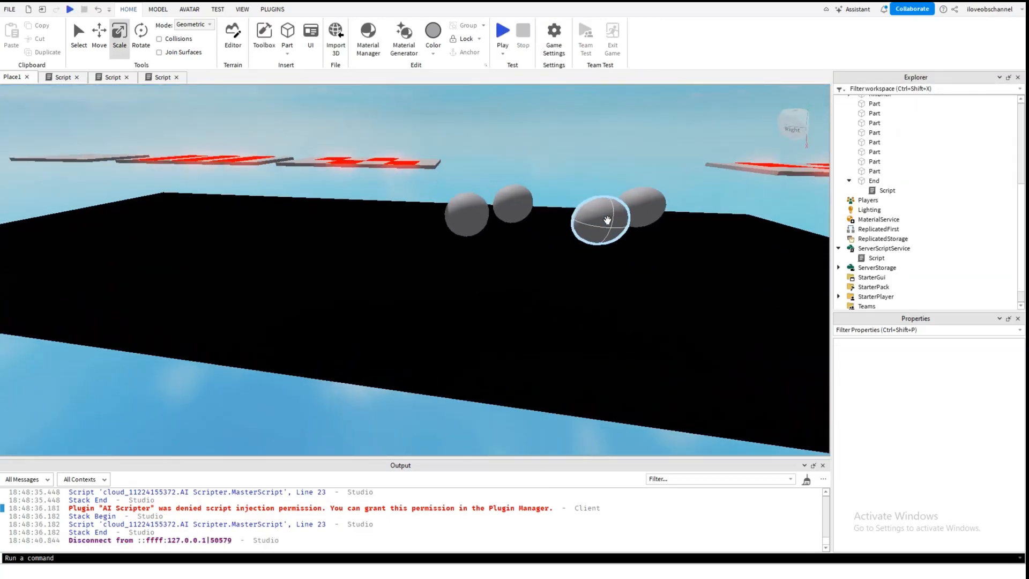
{"action": "key", "text": "w"}
{"action": "right_click_drag", "start_coordinate": [608, 220], "coordinate": [546, 162]}
{"action": "key", "text": "w"}
{"action": "left_click", "coordinate": [469, 172]}
{"action": "left_click", "coordinate": [390, 187], "text": "ctrl"}
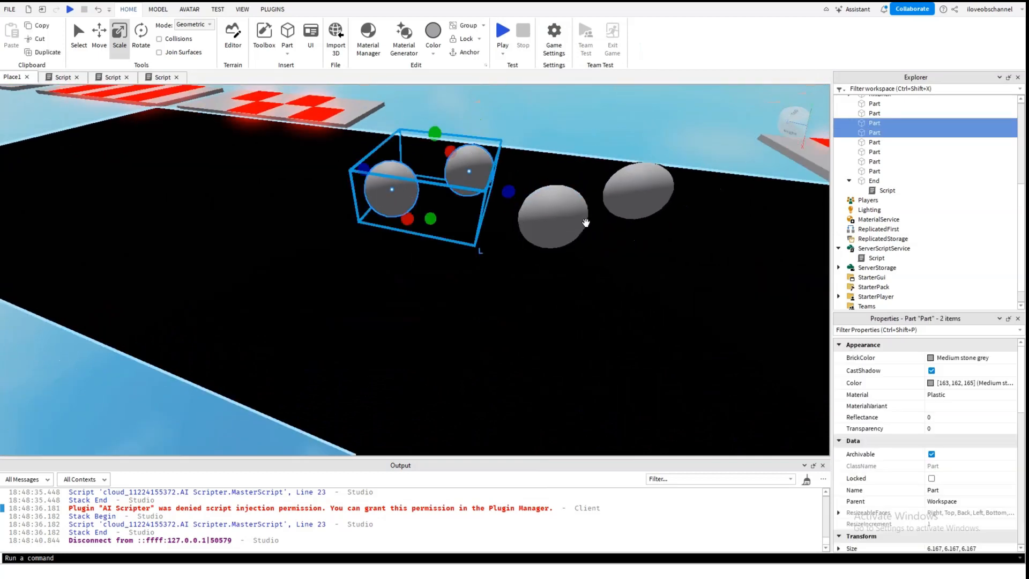
{"action": "left_click", "coordinate": [568, 221], "text": "ctrl"}
{"action": "left_click", "coordinate": [637, 192], "text": "ctrl"}
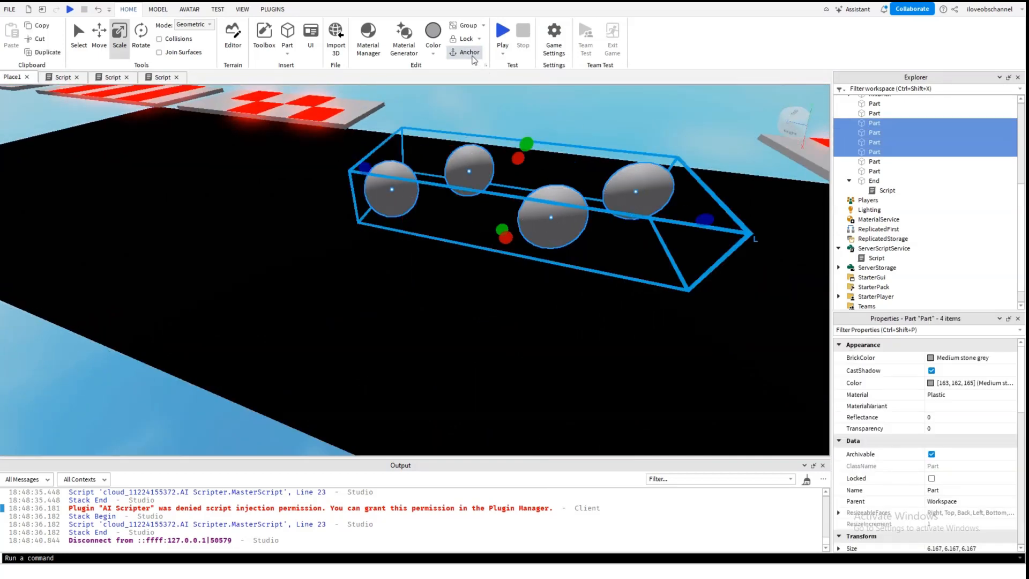
{"action": "left_click", "coordinate": [99, 37]}
{"action": "left_click_drag", "start_coordinate": [528, 157], "coordinate": [534, 105]}
{"action": "left_click", "coordinate": [560, 90]}
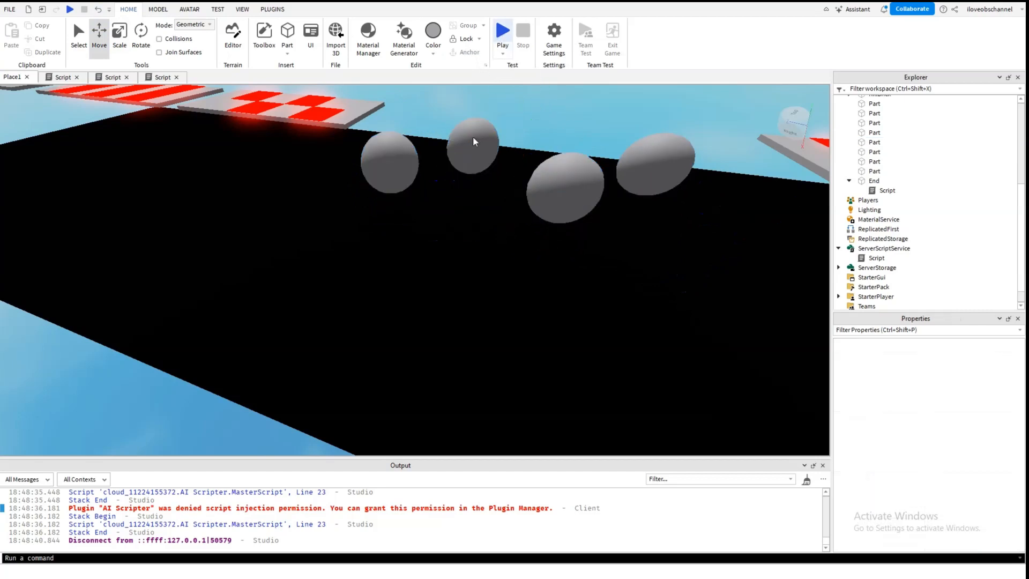
- Start a new playtest and jump the character from the spawn platform onto the red-striped platform
{"action": "key", "text": "F5"}
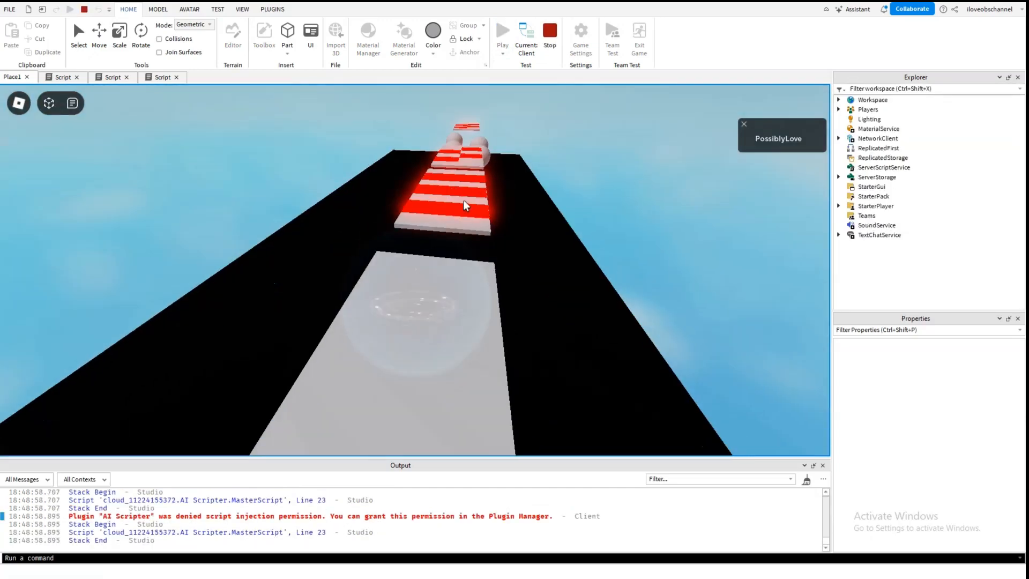
{"action": "key", "text": "w"}
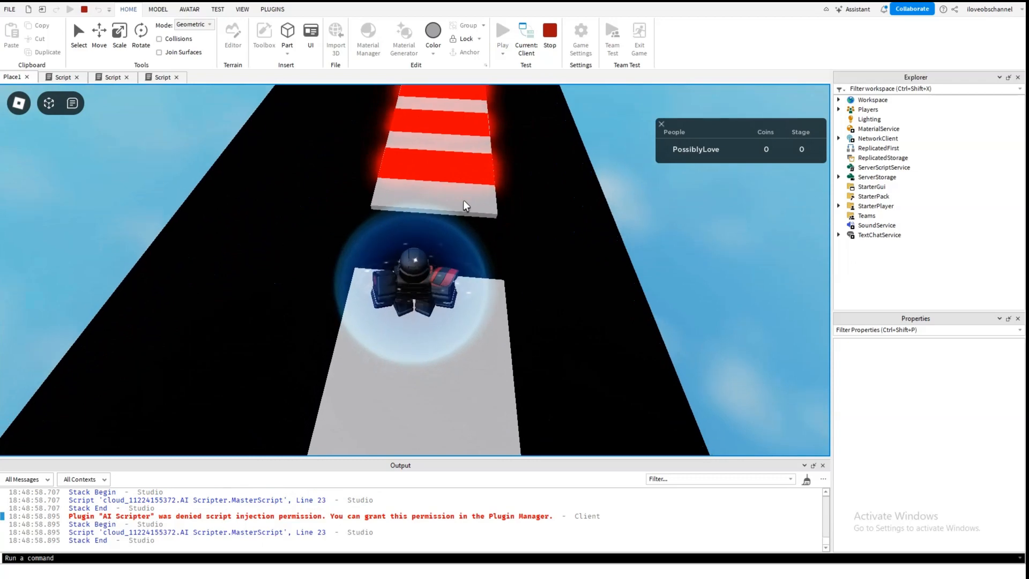
{"action": "key", "text": "w"}
{"action": "key", "text": "space"}
{"action": "right_click_drag", "start_coordinate": [464, 201], "coordinate": [464, 201]}
{"action": "scroll", "coordinate": [464, 201], "scroll_direction": "up", "scroll_amount": 5}
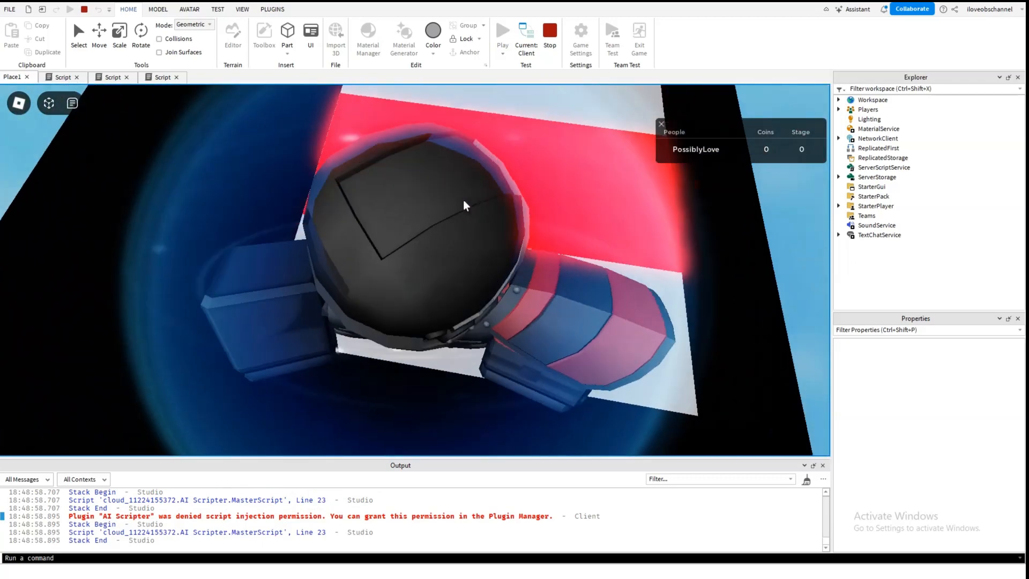
- Open the in-game settings, resume the game, and turn on shift lock for the character camera
{"action": "scroll", "coordinate": [413, 269], "scroll_direction": "down", "scroll_amount": 5}
{"action": "key", "text": "Escape"}
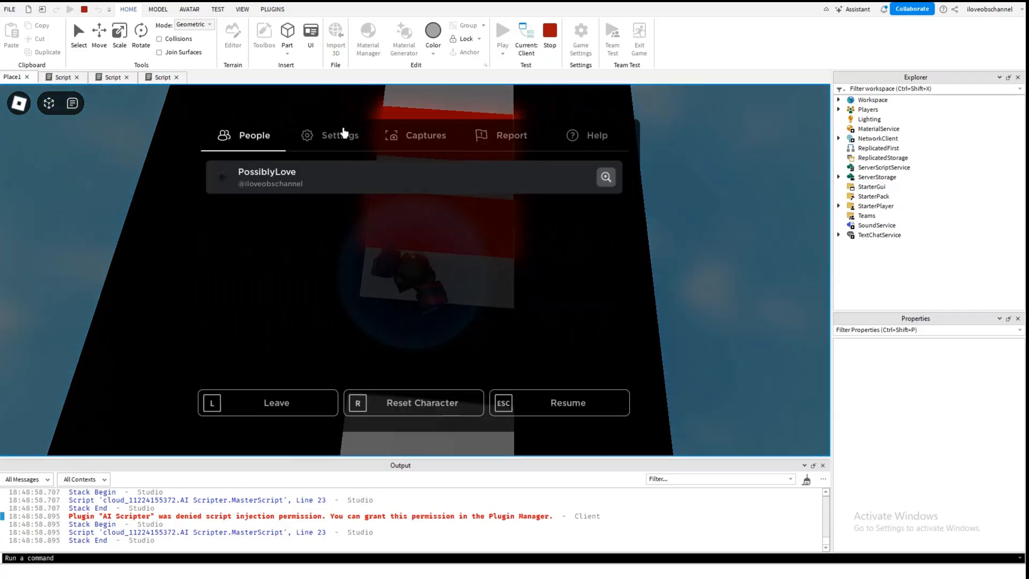
{"action": "left_click", "coordinate": [335, 143]}
{"action": "key", "text": "Escape"}
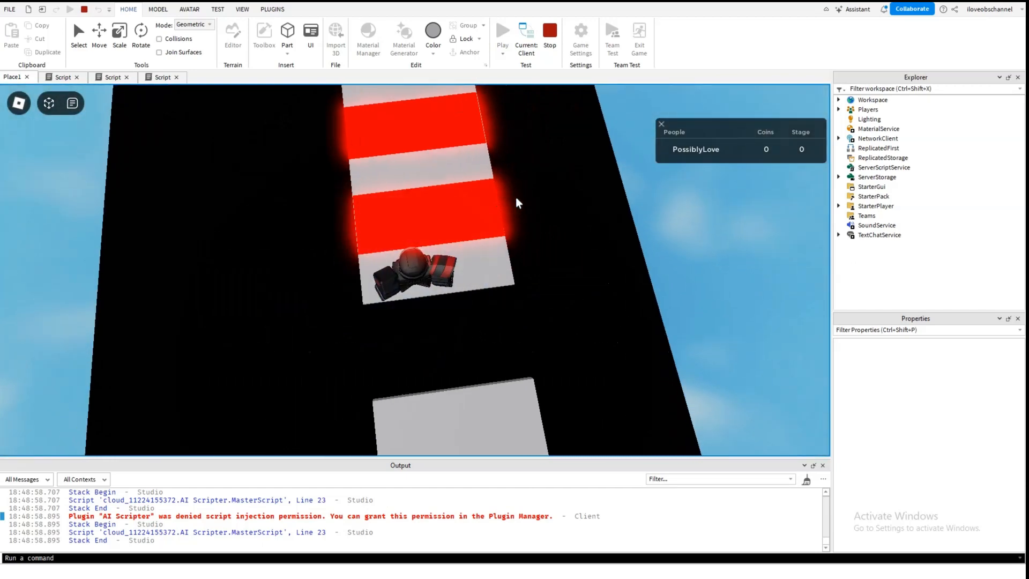
{"action": "key", "text": "shift"}
- Jump the character over the three red stripes and onto the first checkered platform
{"action": "key", "text": "w"}
{"action": "key", "text": "space"}
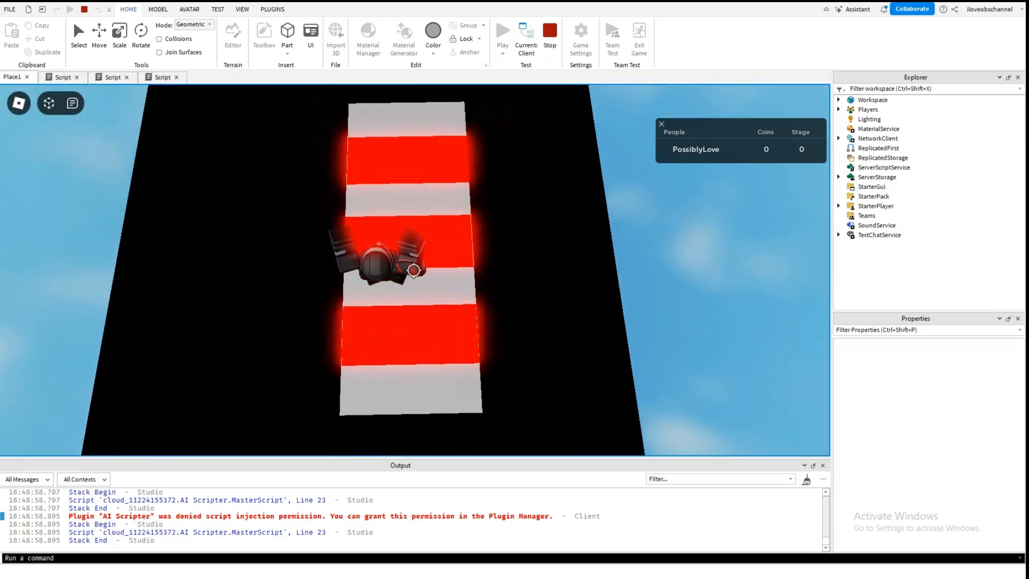
{"action": "key", "text": "w"}
{"action": "key", "text": "space"}
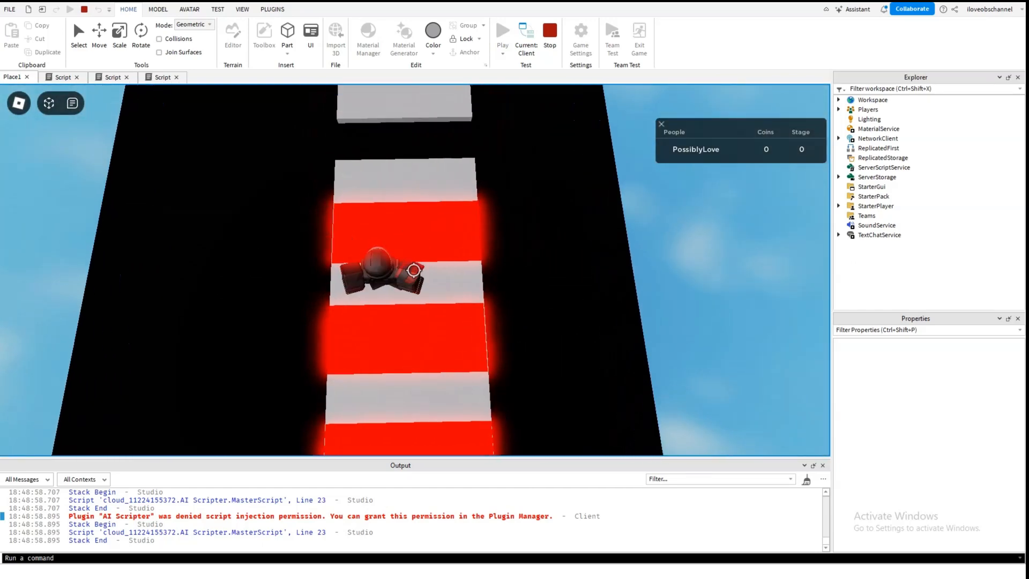
{"action": "key", "text": "w"}
{"action": "key", "text": "space"}
{"action": "key", "text": "w"}
{"action": "key", "text": "space"}
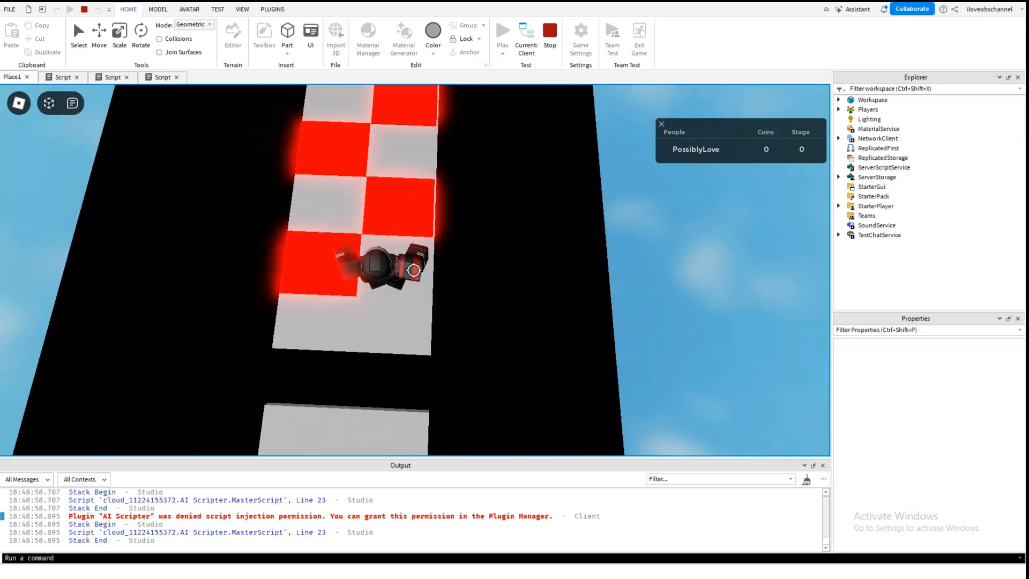
- Cross the first checkered platform to its far end, landing only on the grey squares
{"action": "key", "text": "w"}
{"action": "key", "text": "space"}
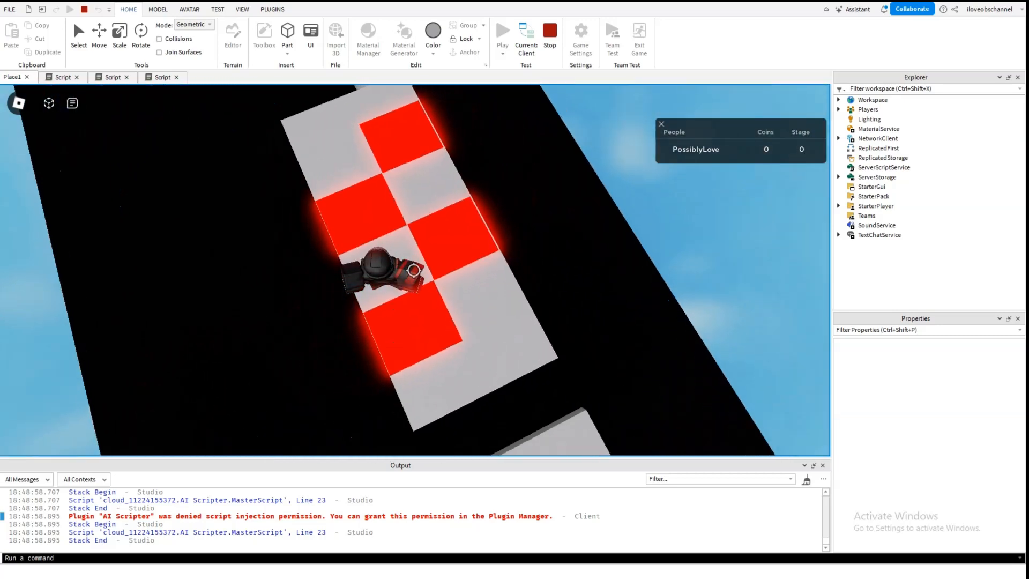
{"action": "key", "text": "w"}
{"action": "key", "text": "space"}
{"action": "key", "text": "w"}
{"action": "key", "text": "space"}
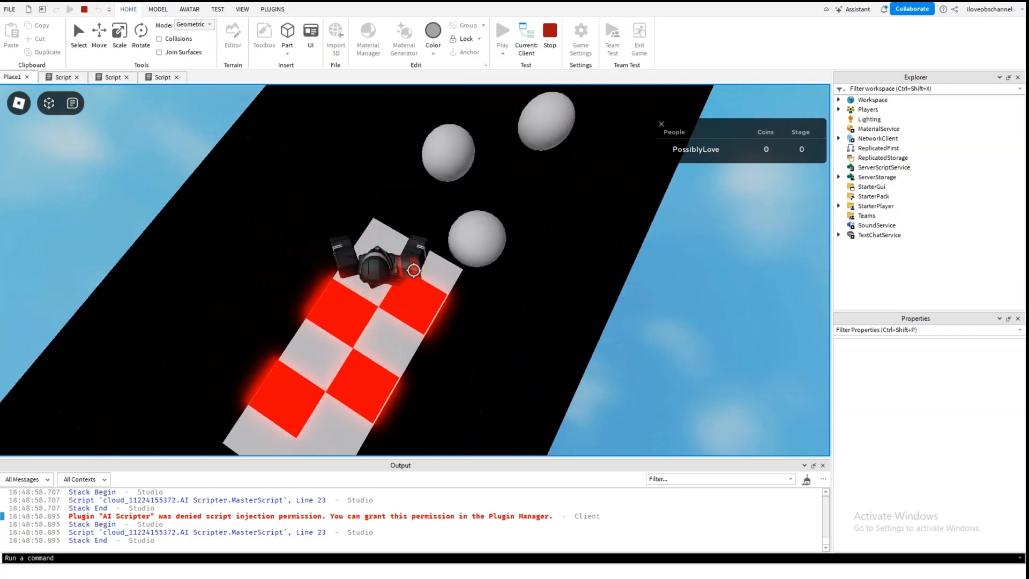
- Jump the character across the grey spheres to the second checkered platform
{"action": "key", "text": "w"}
{"action": "key", "text": "space"}
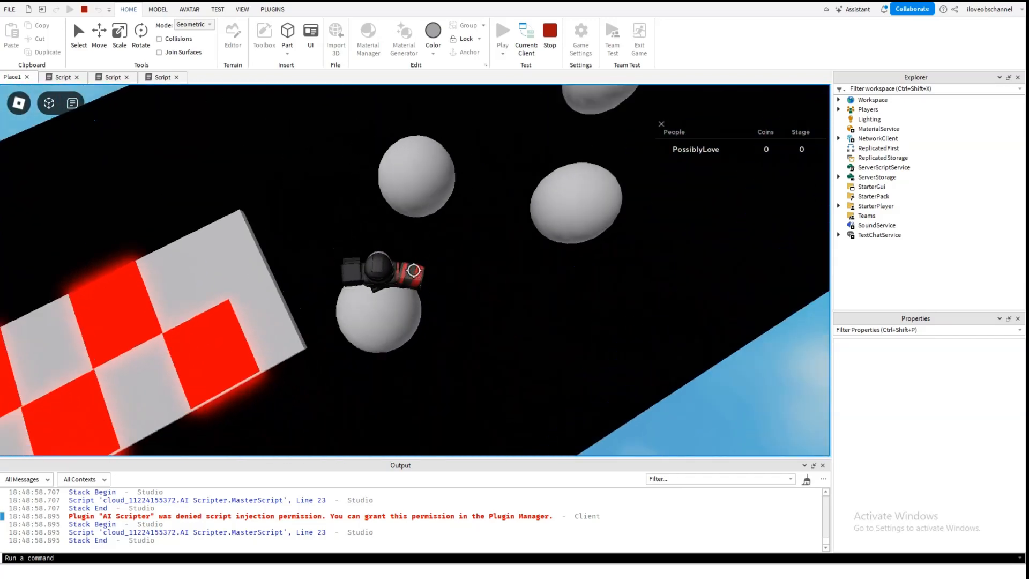
{"action": "key", "text": "w"}
{"action": "key", "text": "space"}
{"action": "key", "text": "space"}
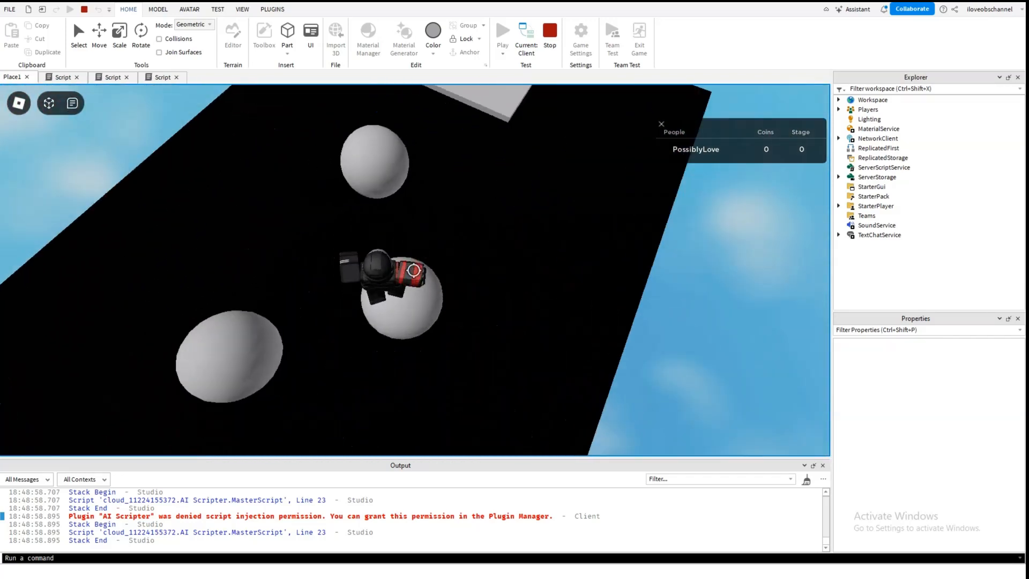
{"action": "key", "text": "w"}
{"action": "key", "text": "space"}
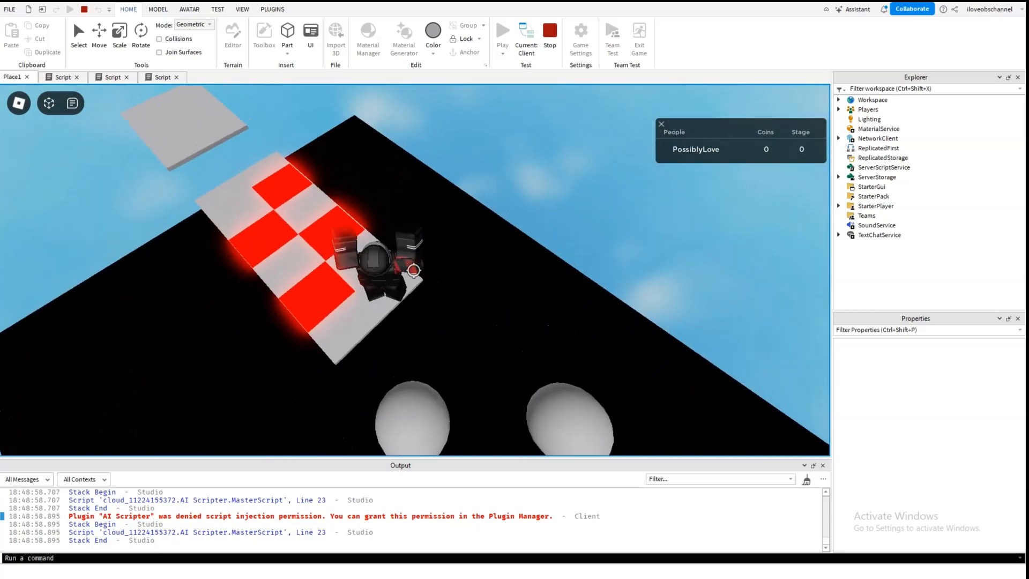
- Cross the second checkered platform on its grey squares and jump the character onto the final grey platform
{"action": "key", "text": "w"}
{"action": "key", "text": "space"}
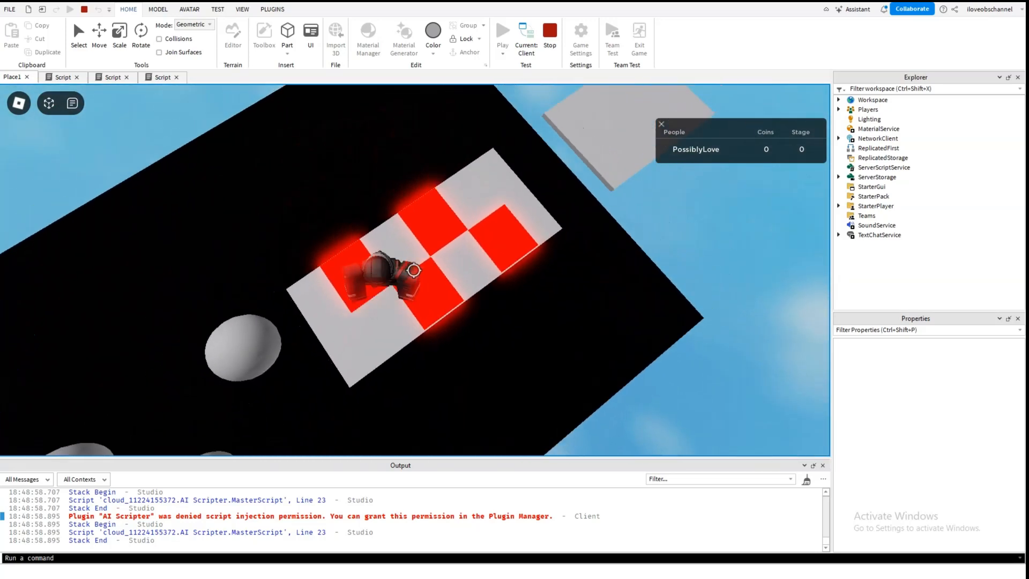
{"action": "key", "text": "w"}
{"action": "key", "text": "space"}
{"action": "key", "text": "space"}
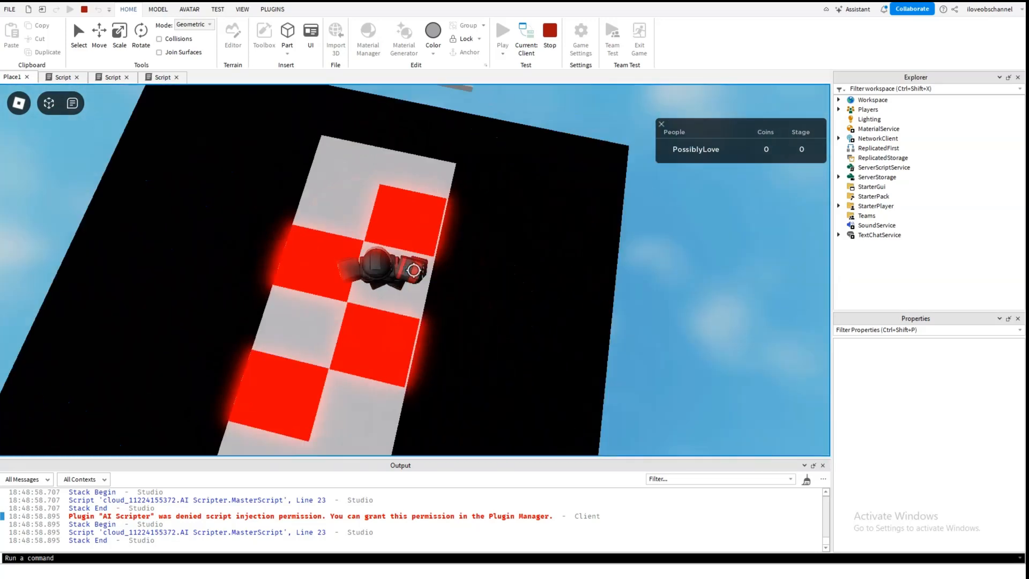
{"action": "key", "text": "w"}
{"action": "key", "text": "space"}
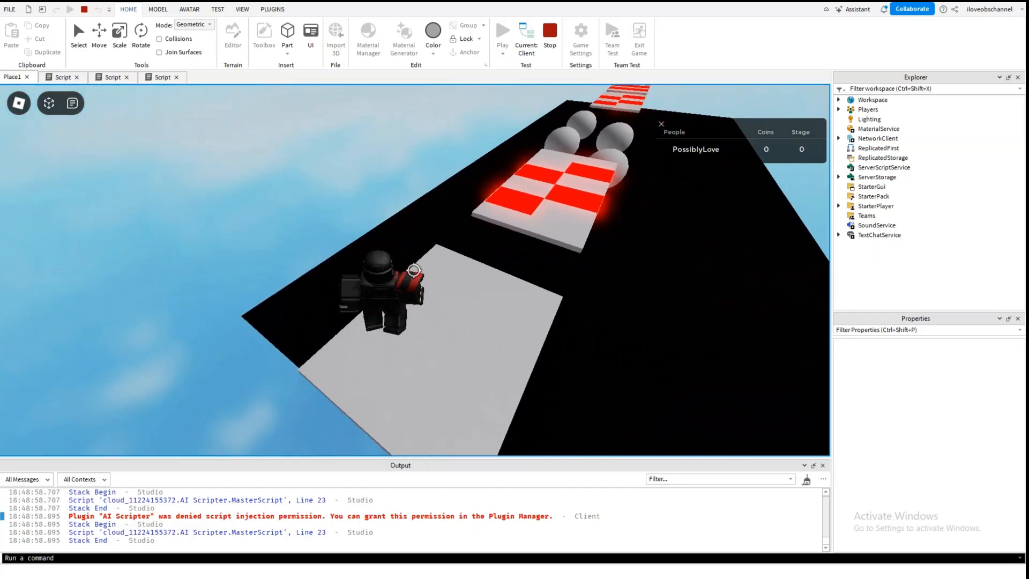
- Turn off shift lock and walk the character back and forth on the final grey platform
{"action": "key", "text": "shift"}
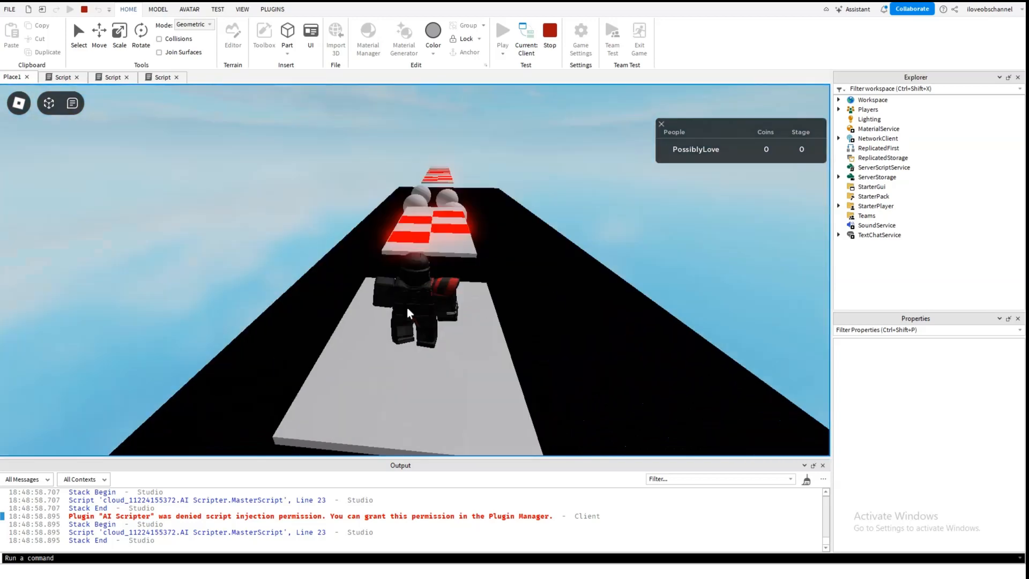
{"action": "key", "text": "s"}
{"action": "key", "text": "w"}
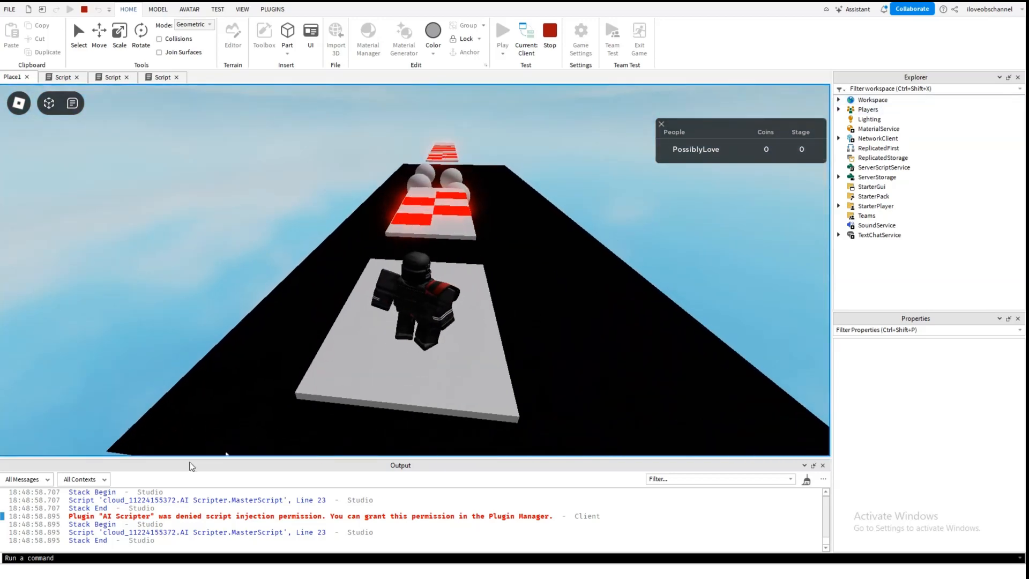
- Filter the Output log to show only Error messages and review them
{"action": "left_click", "coordinate": [30, 477]}
{"action": "left_click", "coordinate": [10, 492]}
{"action": "left_click", "coordinate": [10, 504]}
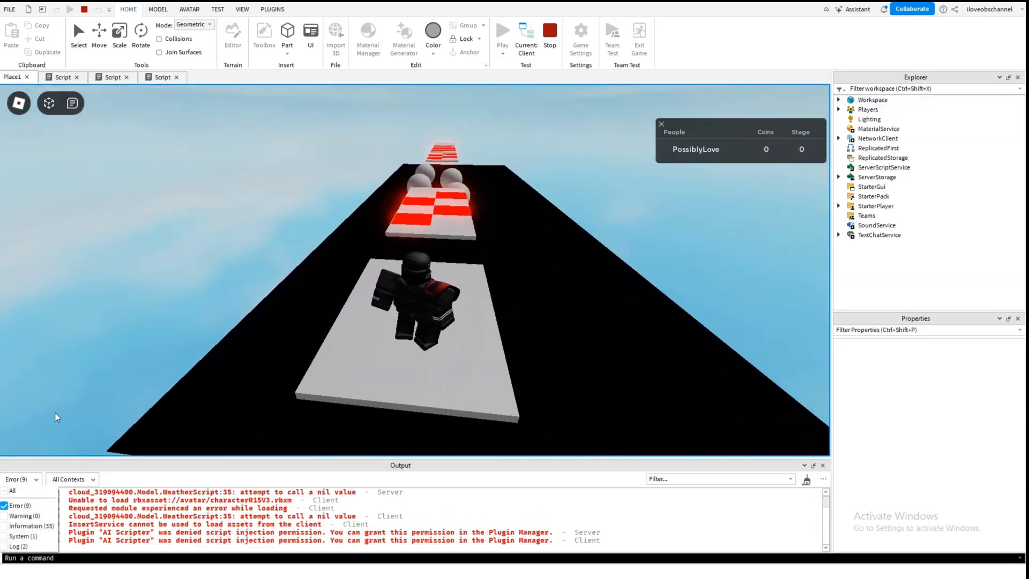
{"action": "left_click", "coordinate": [61, 416]}
{"action": "scroll", "coordinate": [529, 523], "scroll_direction": "up", "scroll_amount": 1}
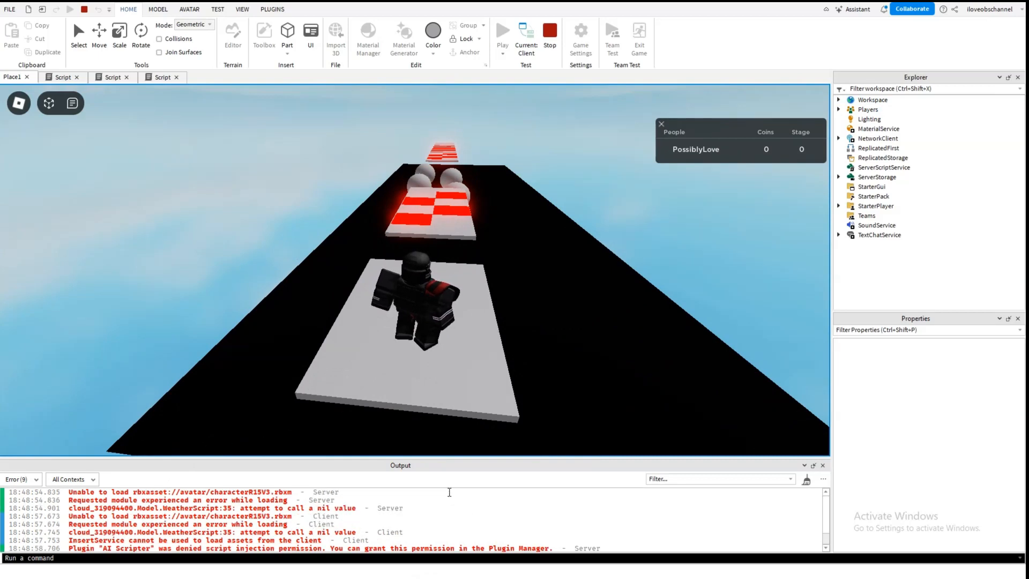
{"action": "left_click", "coordinate": [33, 479]}
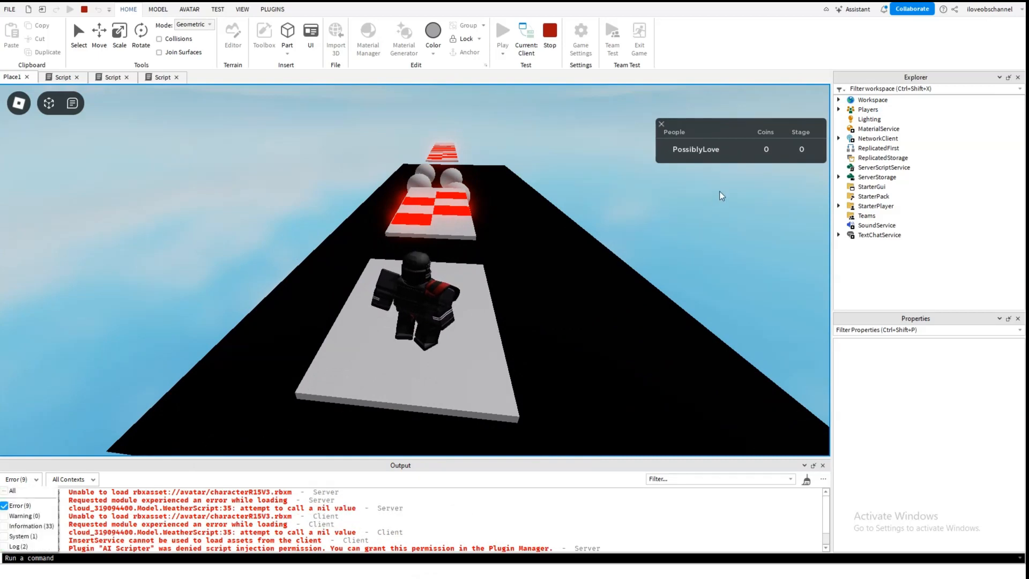
- Look through the running game's Workspace objects for the End part, and stop the playtest
{"action": "left_click", "coordinate": [840, 104]}
{"action": "left_click", "coordinate": [839, 100]}
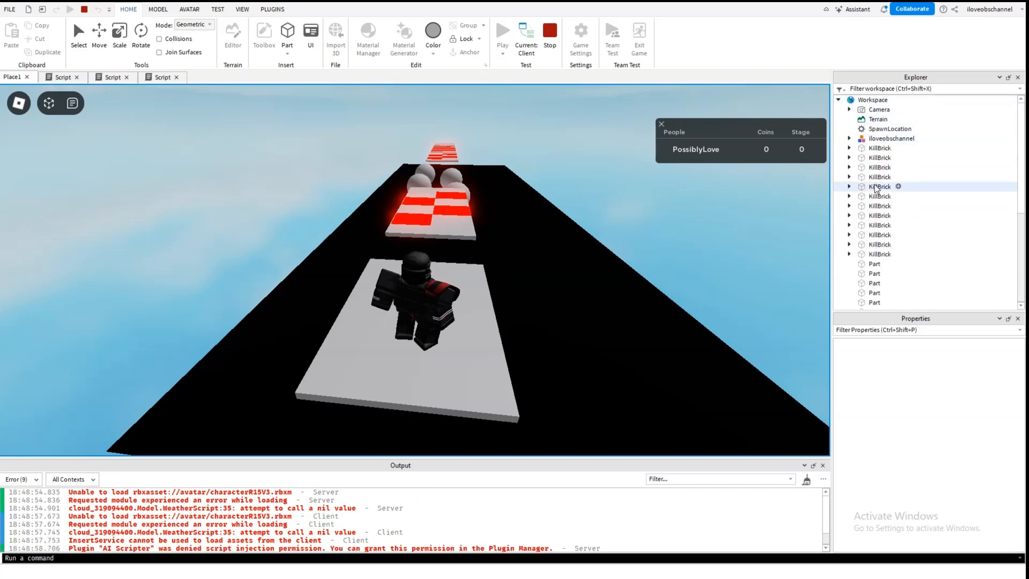
{"action": "scroll", "coordinate": [865, 209], "scroll_direction": "down", "scroll_amount": 3}
{"action": "scroll", "coordinate": [868, 211], "scroll_direction": "up", "scroll_amount": 2}
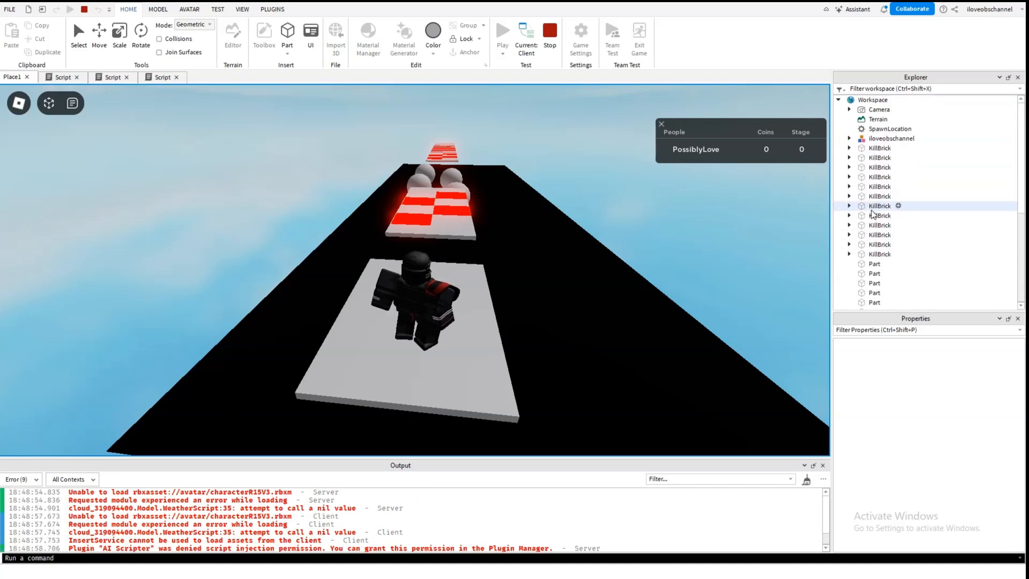
{"action": "left_click", "coordinate": [549, 46]}
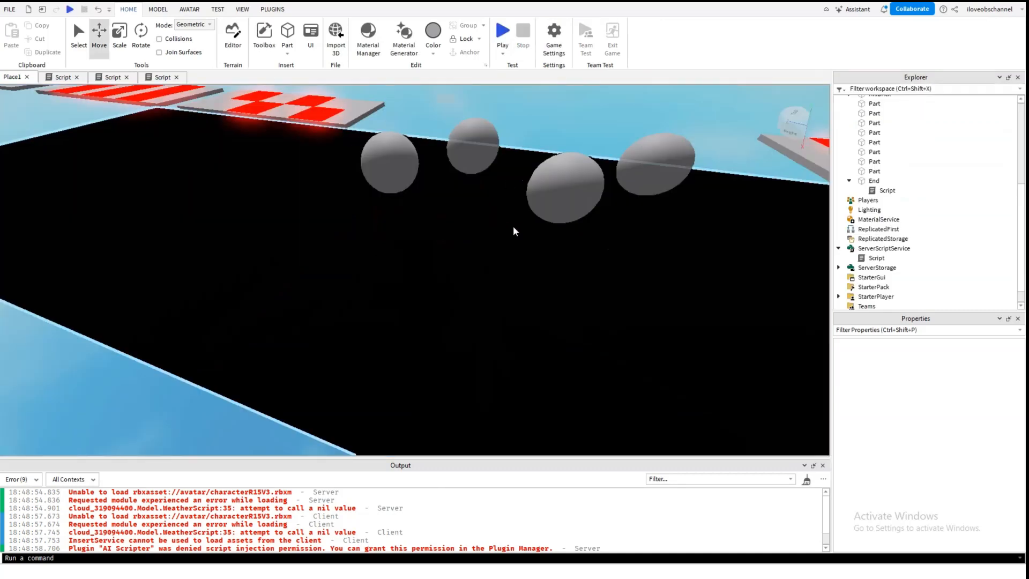
- Anchor the End part on the final platform and start a new playtest
{"action": "right_click_drag", "start_coordinate": [540, 188], "coordinate": [542, 188]}
{"action": "right_click_drag", "start_coordinate": [725, 172], "coordinate": [726, 172]}
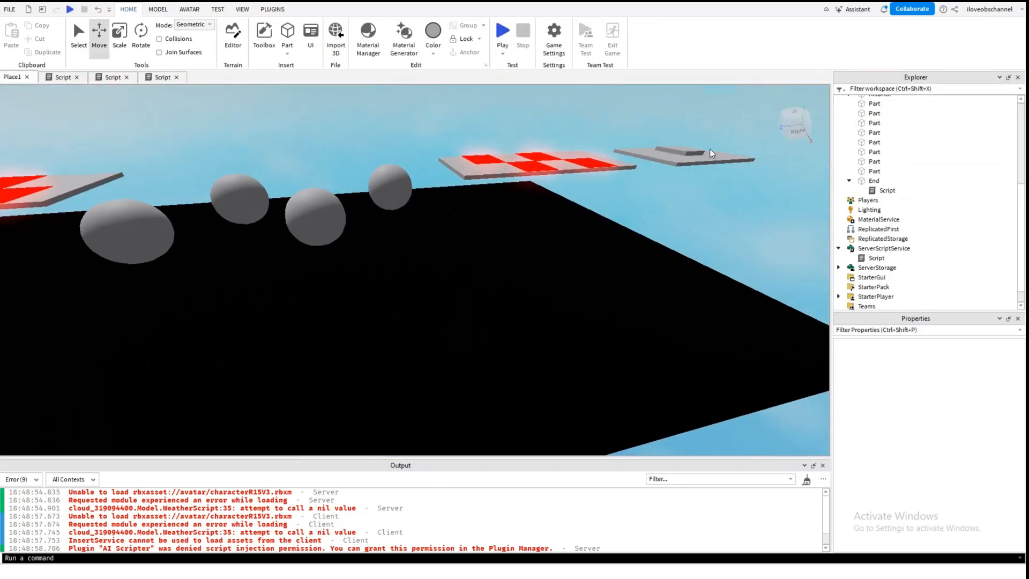
{"action": "left_click", "coordinate": [674, 149]}
{"action": "left_click", "coordinate": [484, 89]}
{"action": "left_click", "coordinate": [501, 29]}
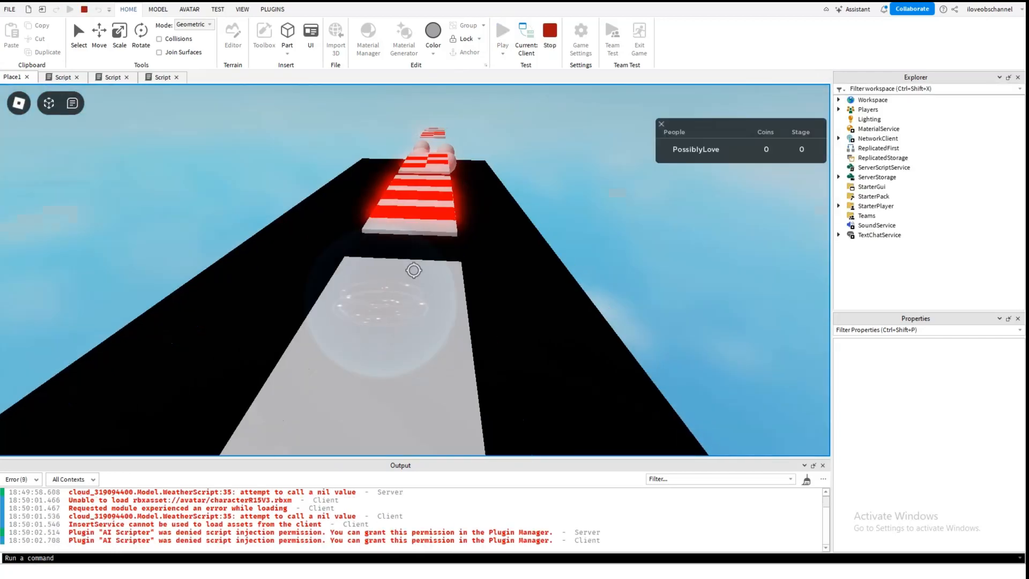
- Try to jump the character over the red stripes
{"action": "key", "text": "w"}
{"action": "key", "text": "space"}
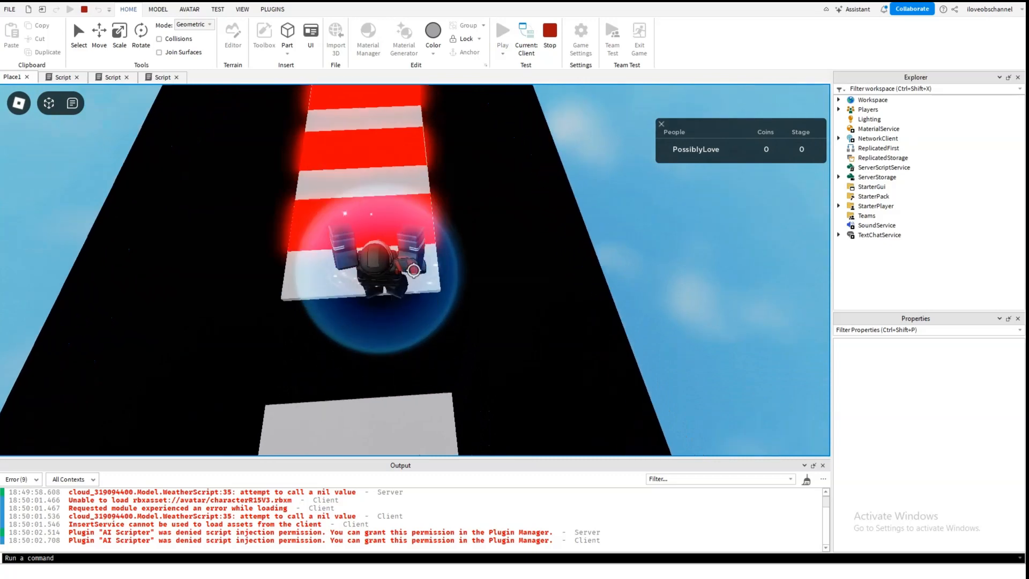
{"action": "key", "text": "space"}
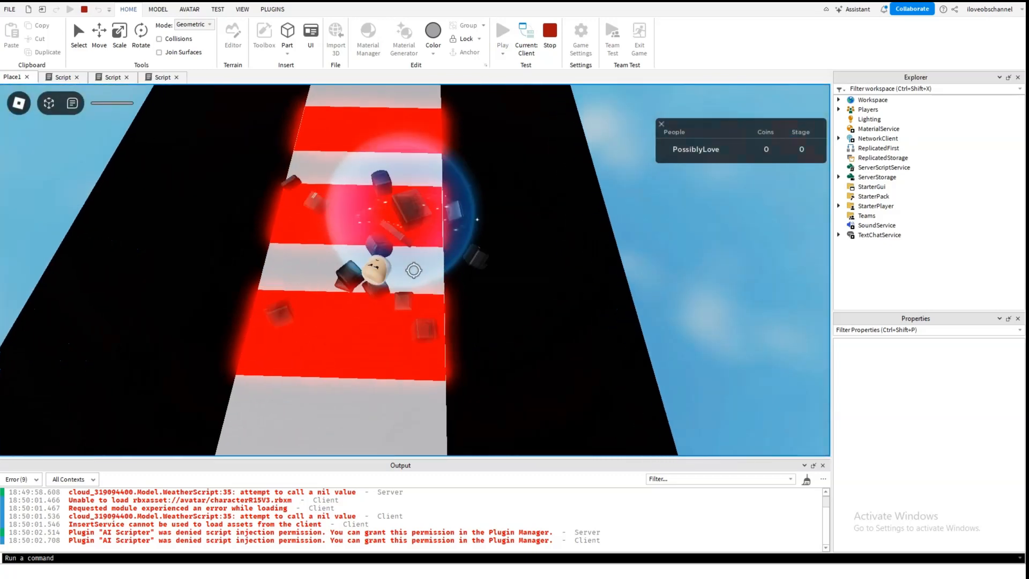
- Face the respawned character along the course and jump over the three red stripes onto the first checkered platform
{"action": "key", "text": "shift"}
{"action": "right_click_drag", "start_coordinate": [403, 258], "coordinate": [461, 259]}
{"action": "key", "text": "shift"}
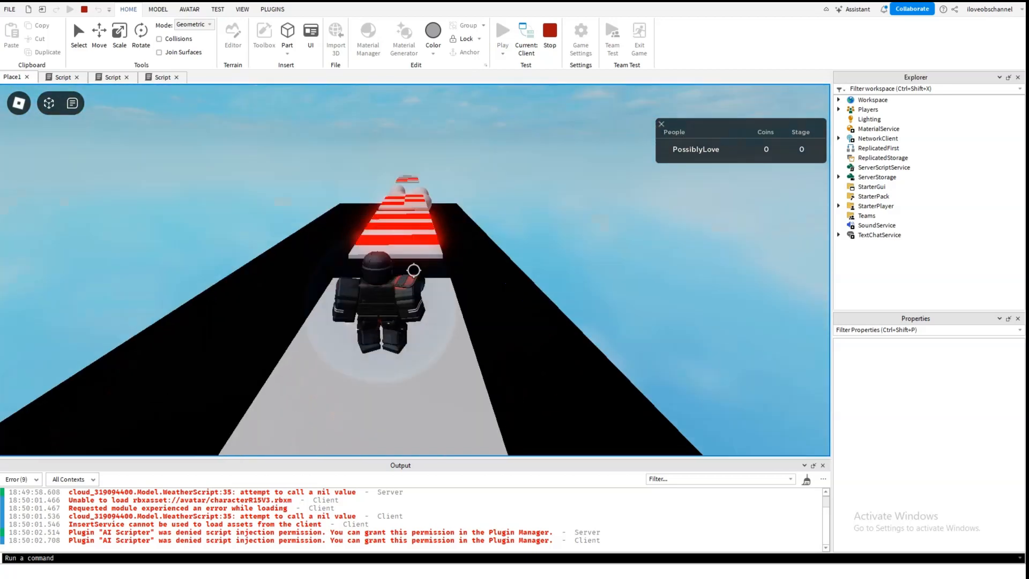
{"action": "key", "text": "w"}
{"action": "key", "text": "space"}
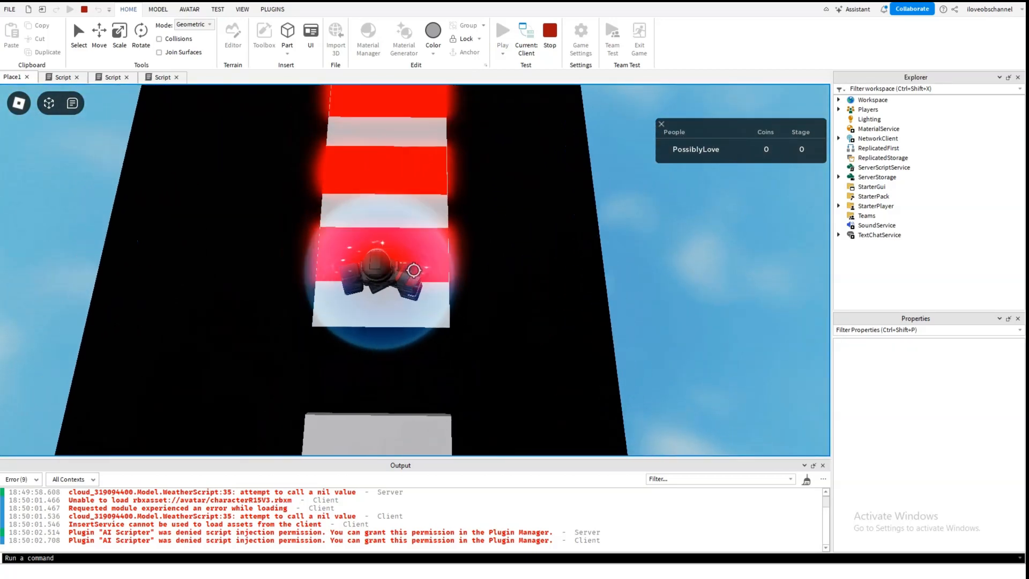
{"action": "key", "text": "w"}
{"action": "key", "text": "space"}
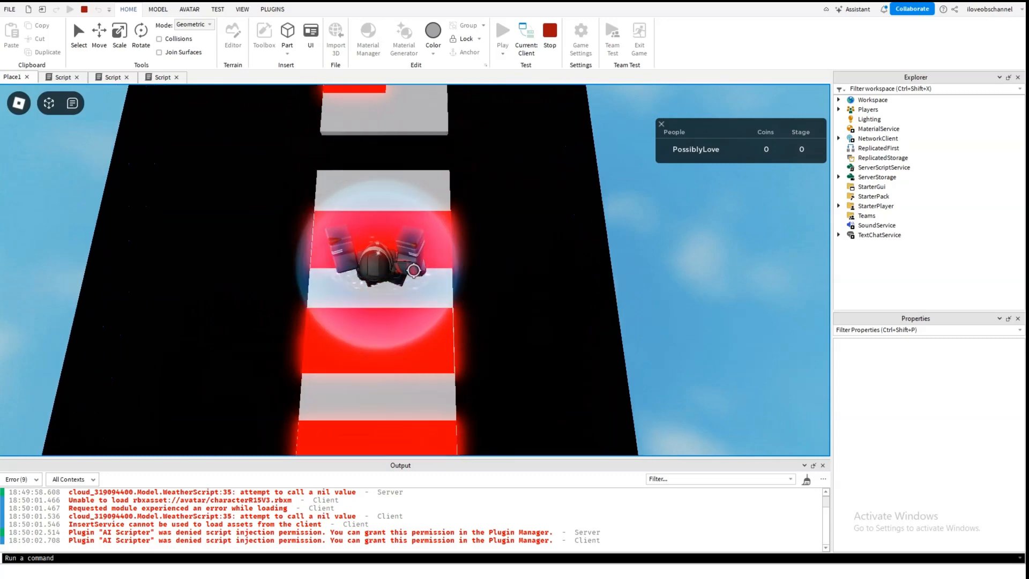
{"action": "key", "text": "w"}
{"action": "key", "text": "space"}
{"action": "key", "text": "w"}
{"action": "key", "text": "space"}
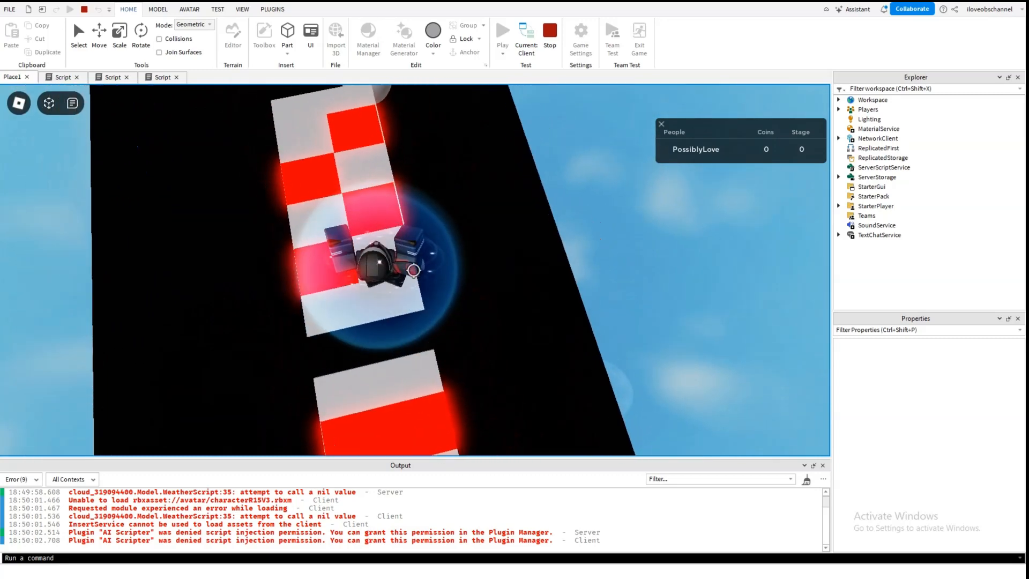
- Cross the first checkered platform to its far end, landing only on the grey squares
{"action": "key", "text": "w"}
{"action": "key", "text": "space"}
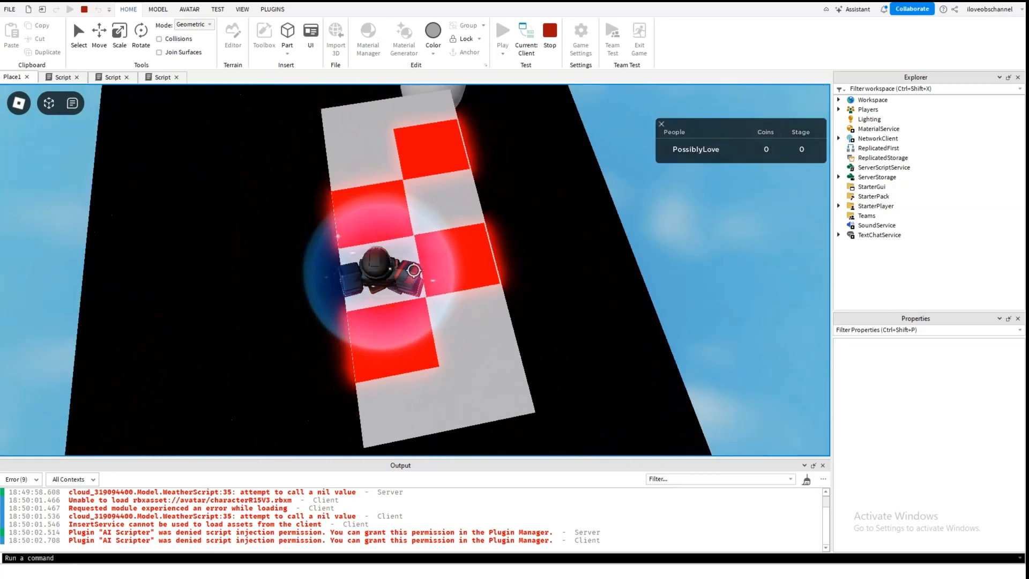
{"action": "key", "text": "w"}
{"action": "key", "text": "space"}
{"action": "key", "text": "w"}
{"action": "key", "text": "space"}
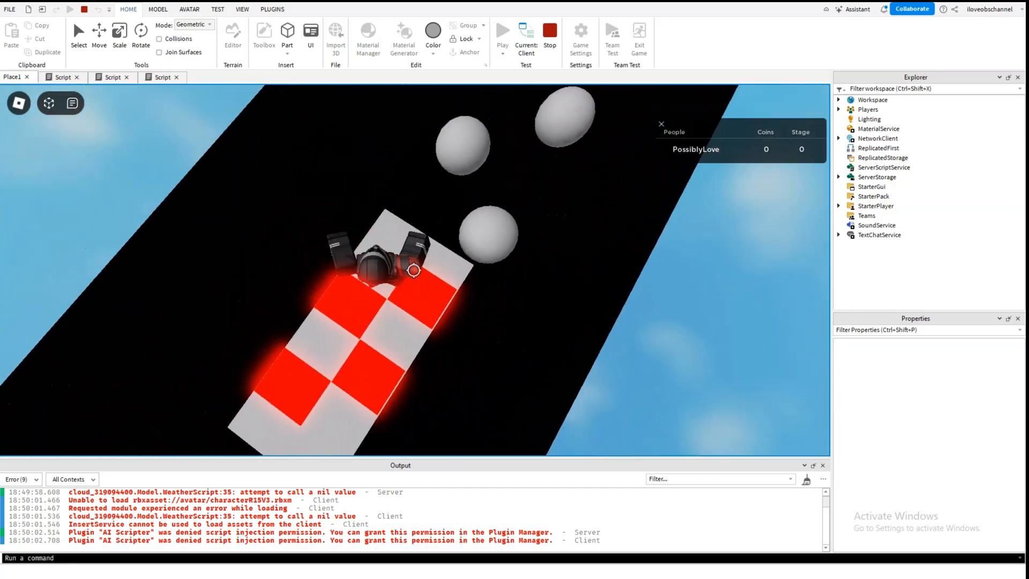
- Jump the character across the grey spheres onto the second checkered platform
{"action": "key", "text": "w"}
{"action": "key", "text": "space"}
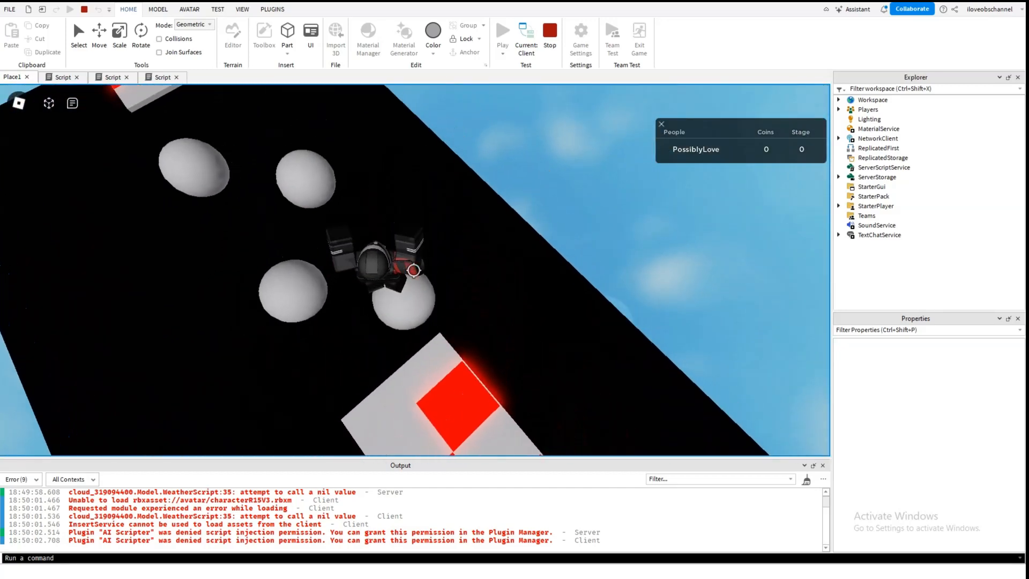
{"action": "key", "text": "w"}
{"action": "key", "text": "space"}
{"action": "key", "text": "space"}
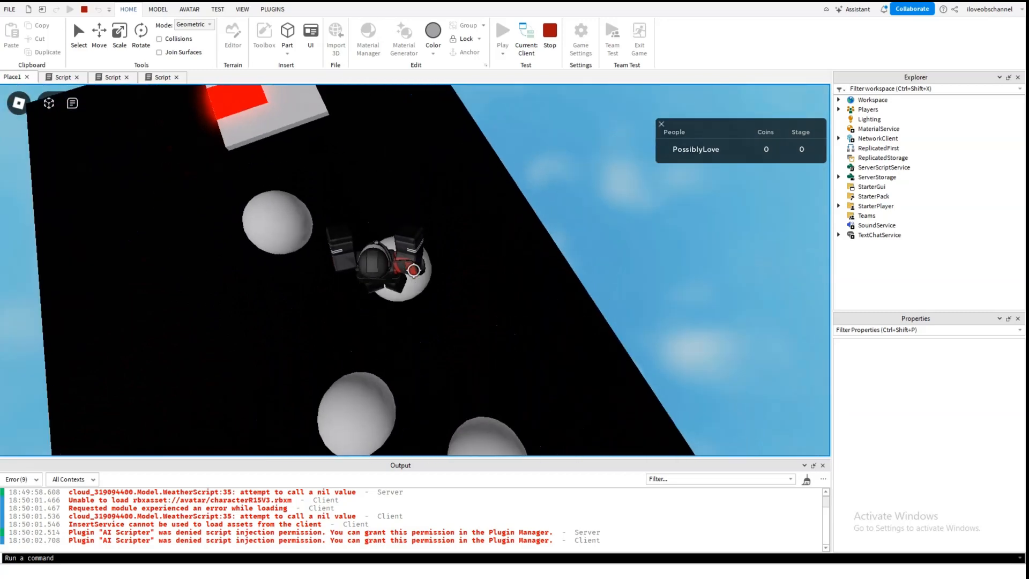
{"action": "key", "text": "w"}
{"action": "key", "text": "space"}
{"action": "key", "text": "space"}
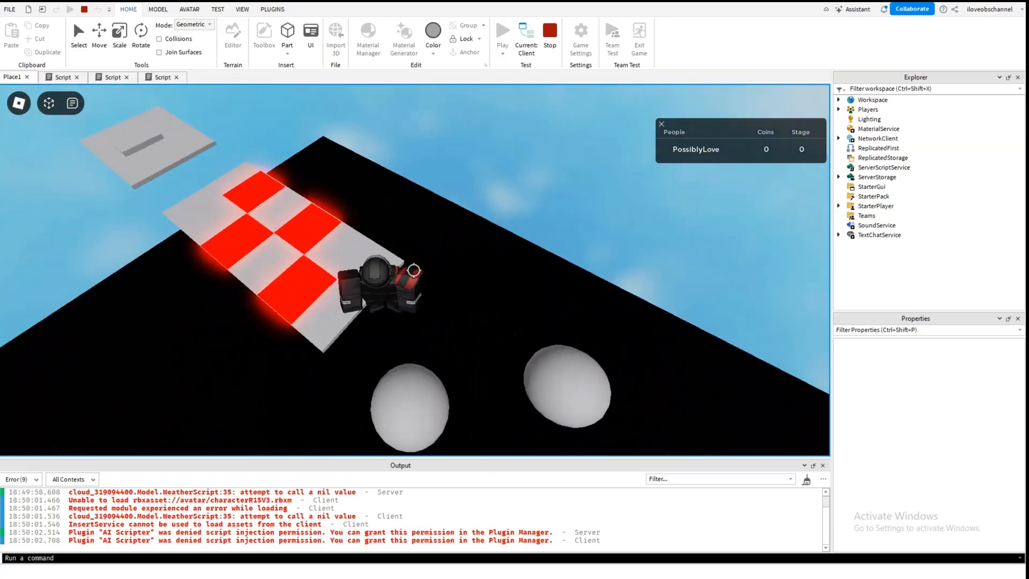
- Cross the second checkered platform on its grey squares and jump to the final platform holding the End part
{"action": "key", "text": "w"}
{"action": "key", "text": "space"}
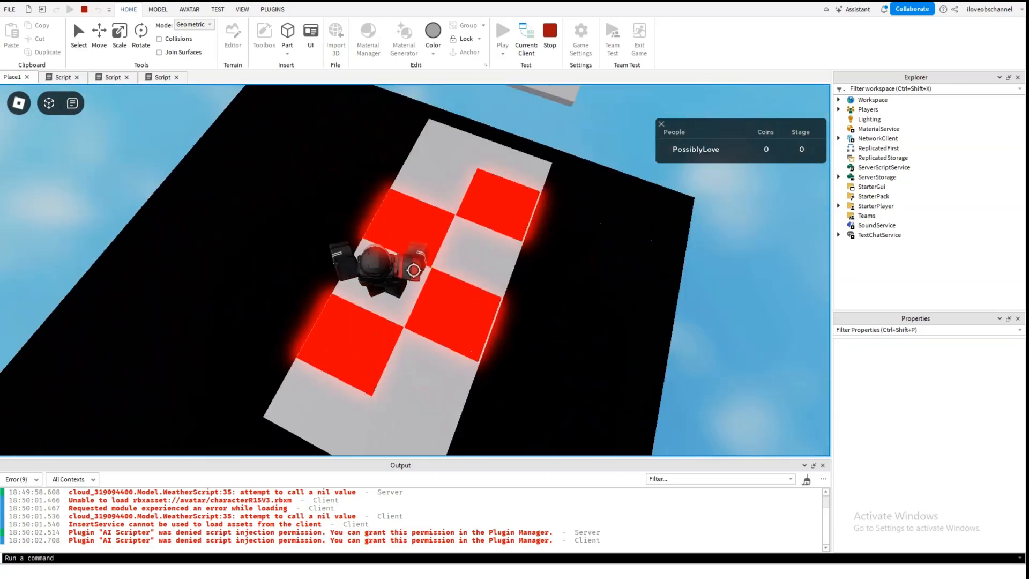
{"action": "key", "text": "w"}
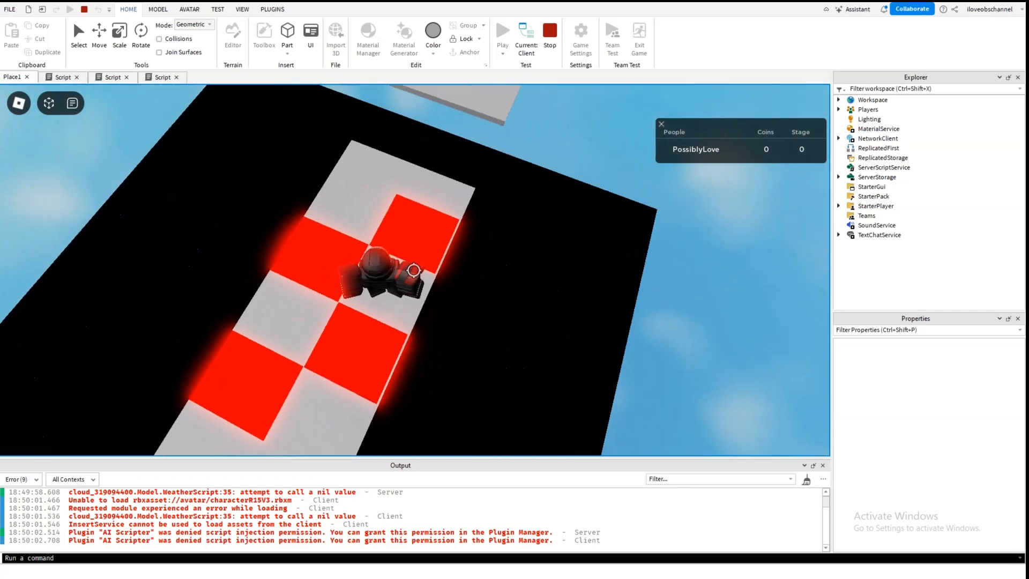
{"action": "key", "text": "w"}
{"action": "key", "text": "space"}
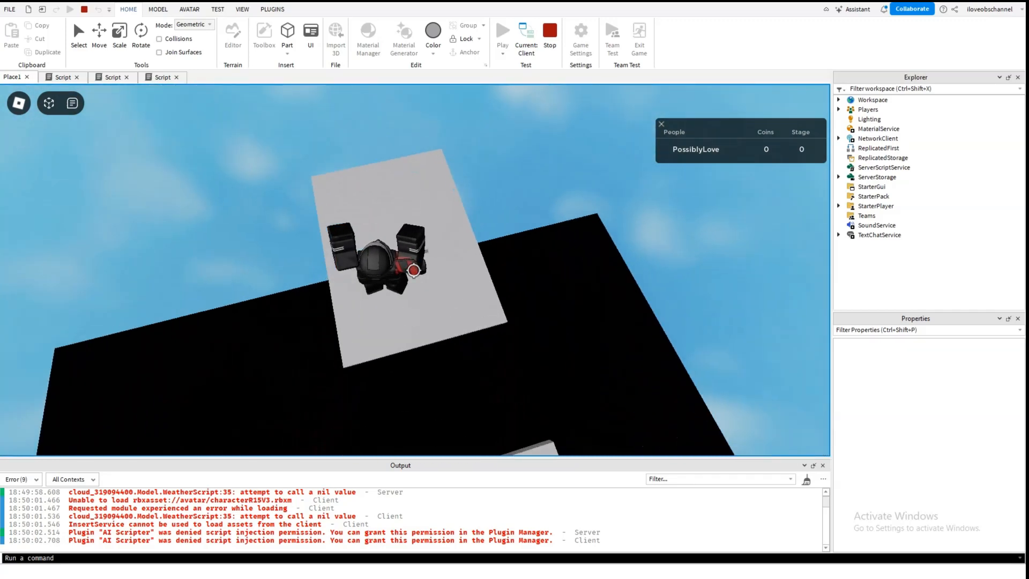
- Turn off shift lock and walk the character back and forth over the End part to test the reward
{"action": "key", "text": "shift"}
{"action": "key", "text": "w"}
{"action": "right_click_drag", "start_coordinate": [543, 232], "coordinate": [537, 228]}
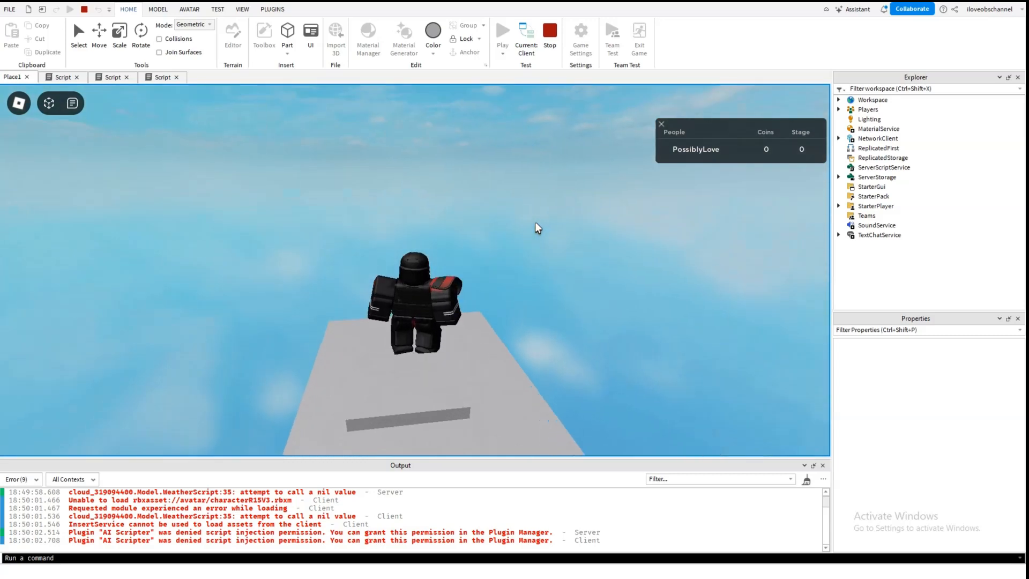
{"action": "key", "text": "s"}
{"action": "key", "text": "w"}
{"action": "key", "text": "s"}
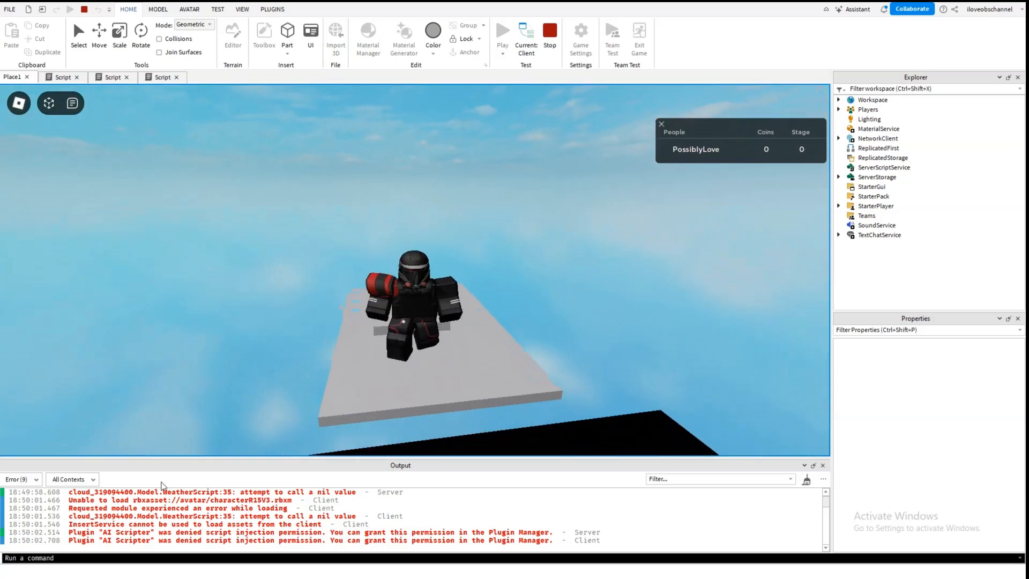
{"action": "key", "text": "w"}
- Check the Output log for errors from the End script and stop the playtest
{"action": "scroll", "coordinate": [414, 512], "scroll_direction": "up", "scroll_amount": 1}
{"action": "scroll", "coordinate": [418, 499], "scroll_direction": "down", "scroll_amount": 1}
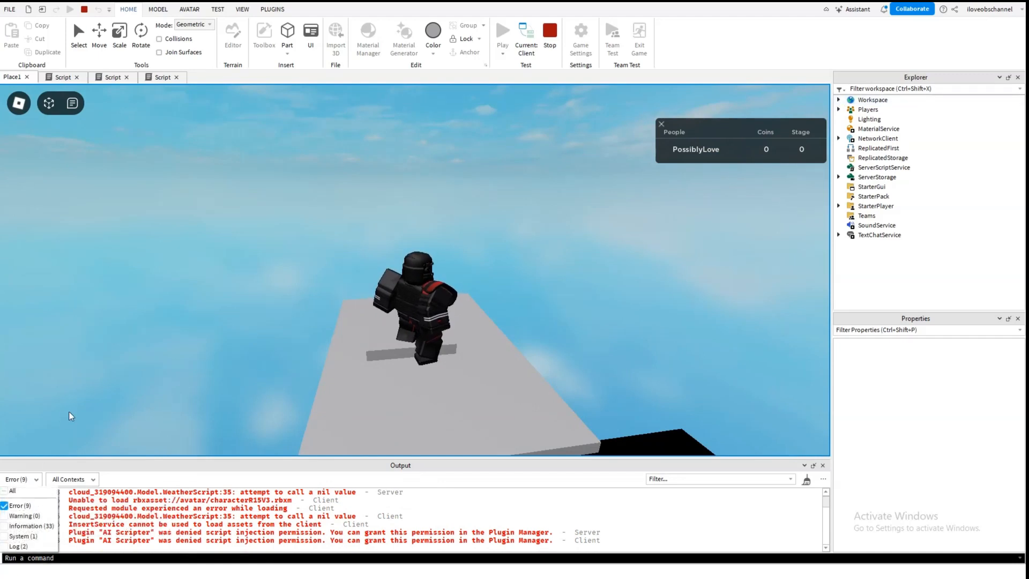
{"action": "scroll", "coordinate": [420, 537], "scroll_direction": "up", "scroll_amount": 1}
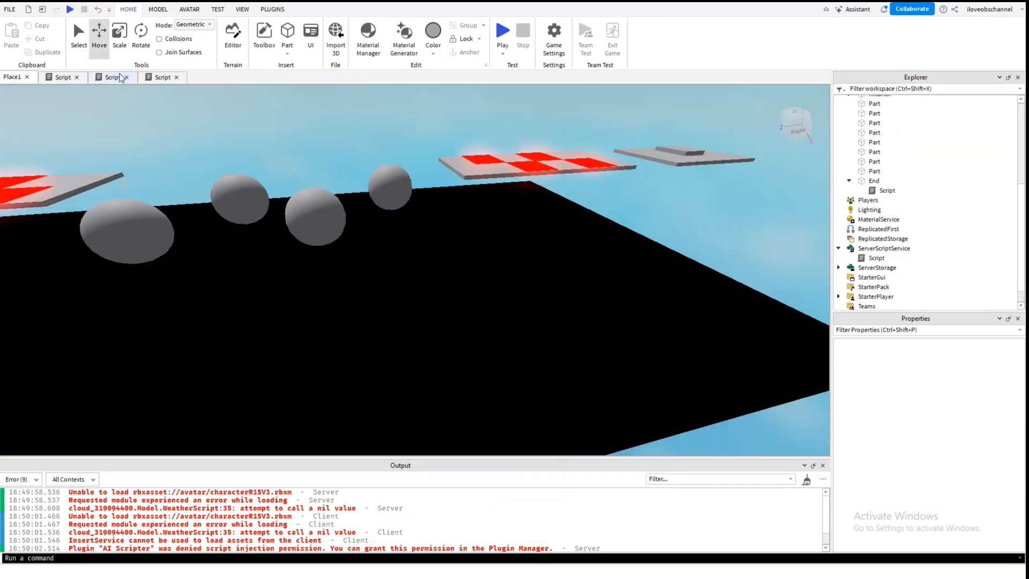
- Review the leaderstats script and the End part's Touched script, checking the leaderstats references in the Coins and Stage lines
{"action": "left_click", "coordinate": [112, 77]}
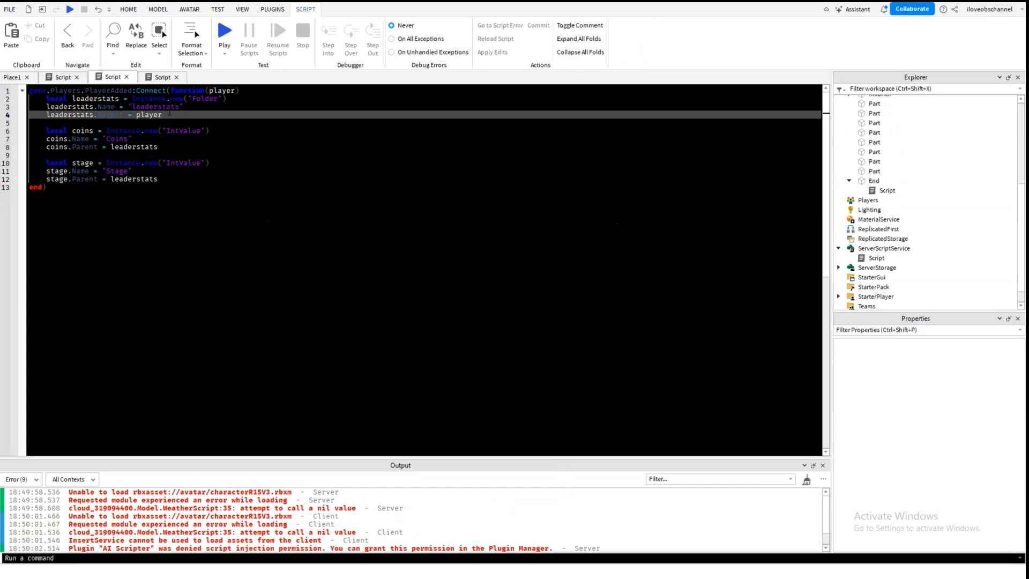
{"action": "left_click", "coordinate": [161, 79]}
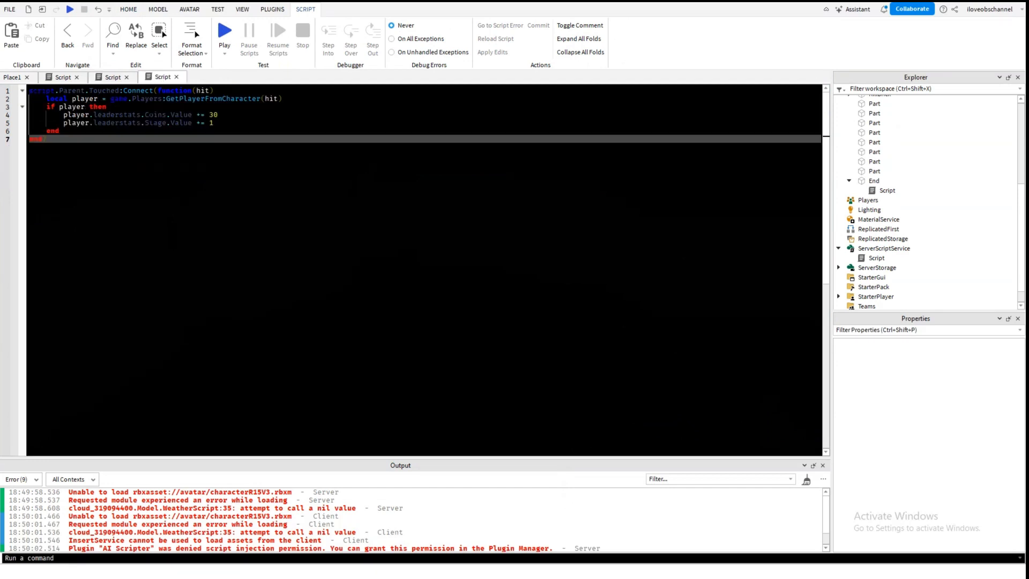
{"action": "double_click", "coordinate": [118, 115]}
{"action": "double_click", "coordinate": [135, 123]}
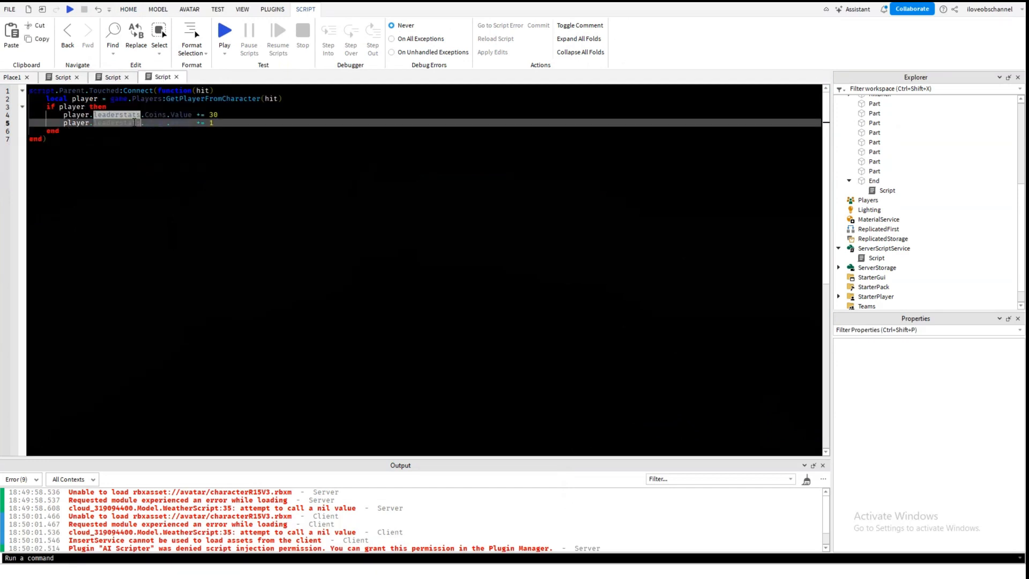
{"action": "left_click", "coordinate": [141, 131]}
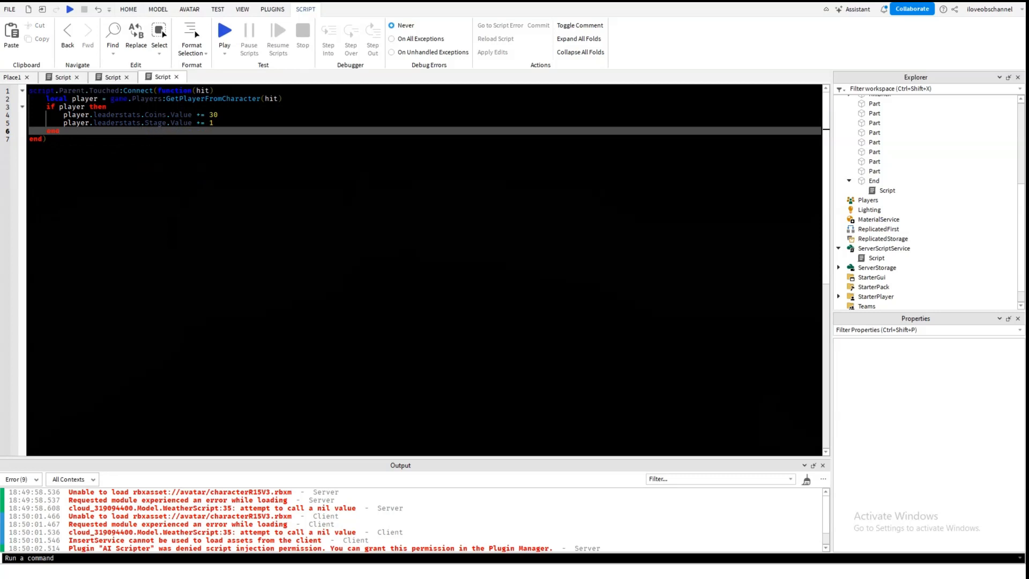
- Change the GetPlayerFromCharacter argument to hit.Parent in the End part's script and start a playtest
{"action": "left_click", "coordinate": [278, 99]}
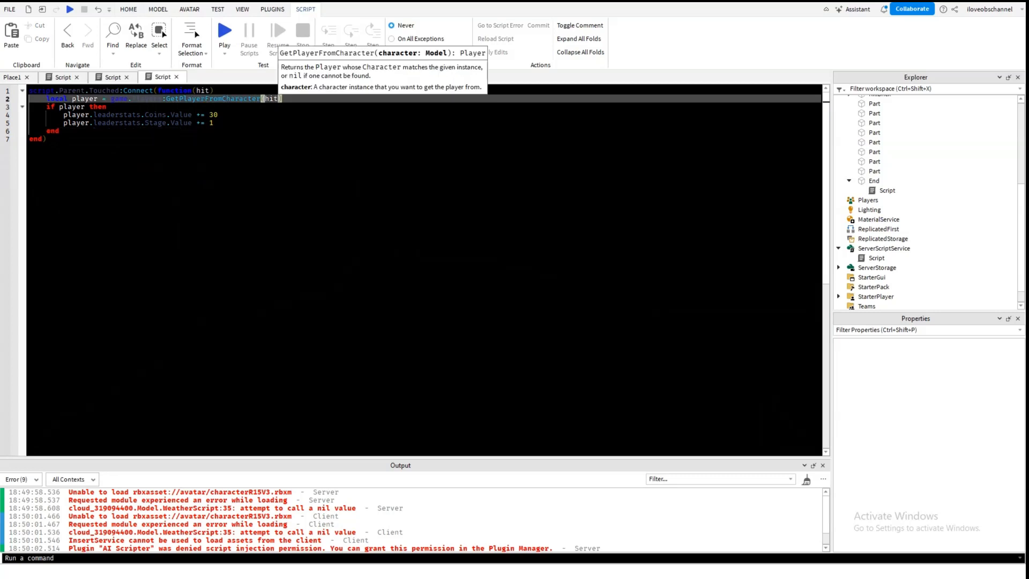
{"action": "type", "text": "."}
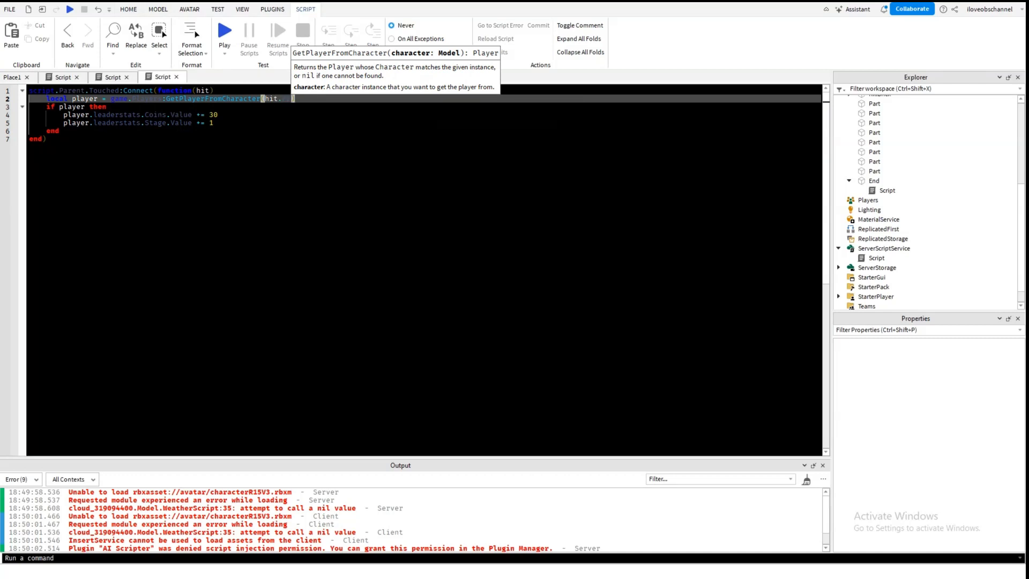
{"action": "type", "text": "Parent"}
{"action": "key", "text": "Tab"}
{"action": "left_click", "coordinate": [226, 32]}
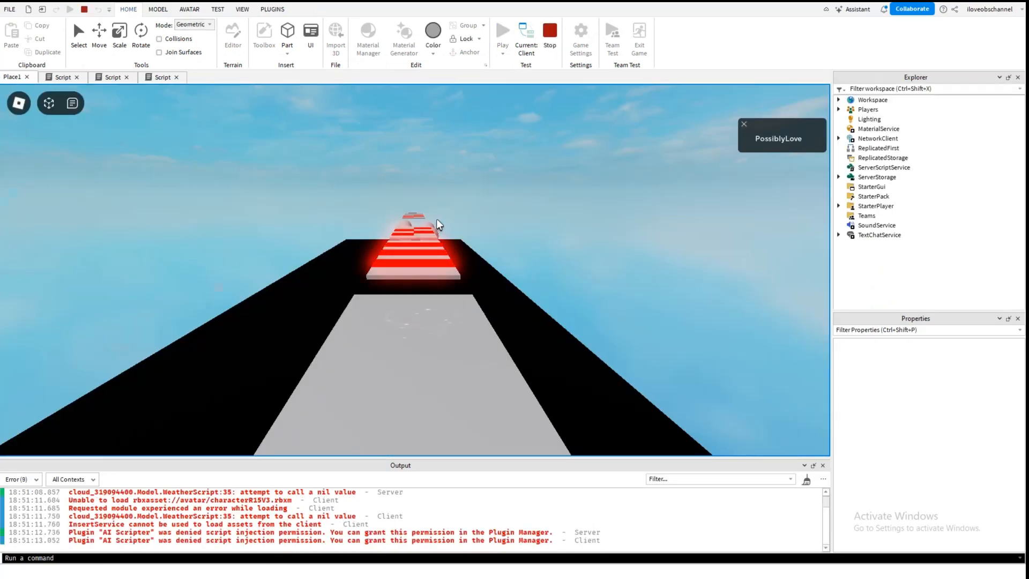
- Turn on shift lock and try to jump along the grey strips of the red-striped platform
{"action": "key", "text": "shift"}
{"action": "key", "text": "w"}
{"action": "key", "text": "space"}
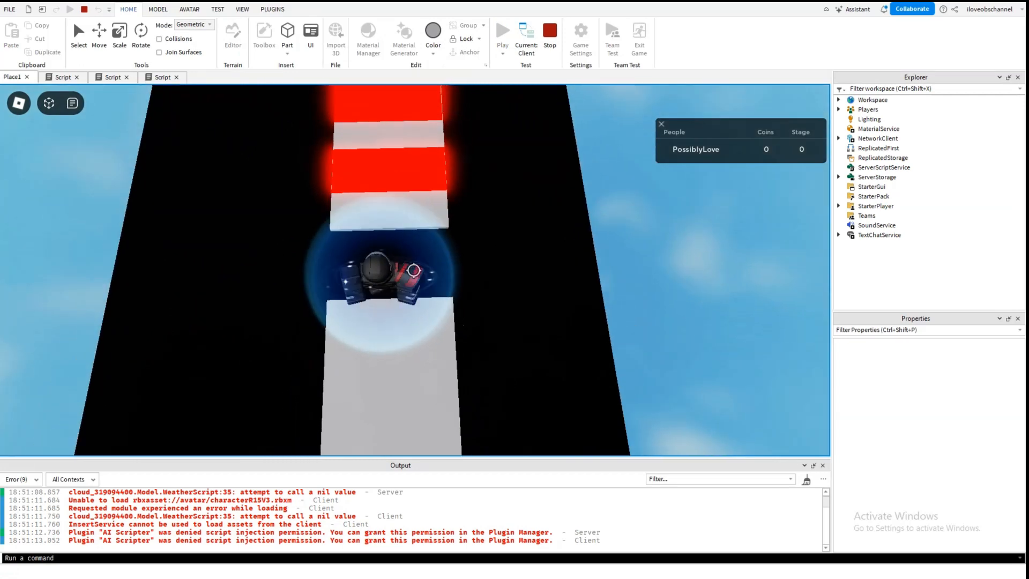
{"action": "key", "text": "w"}
{"action": "key", "text": "space"}
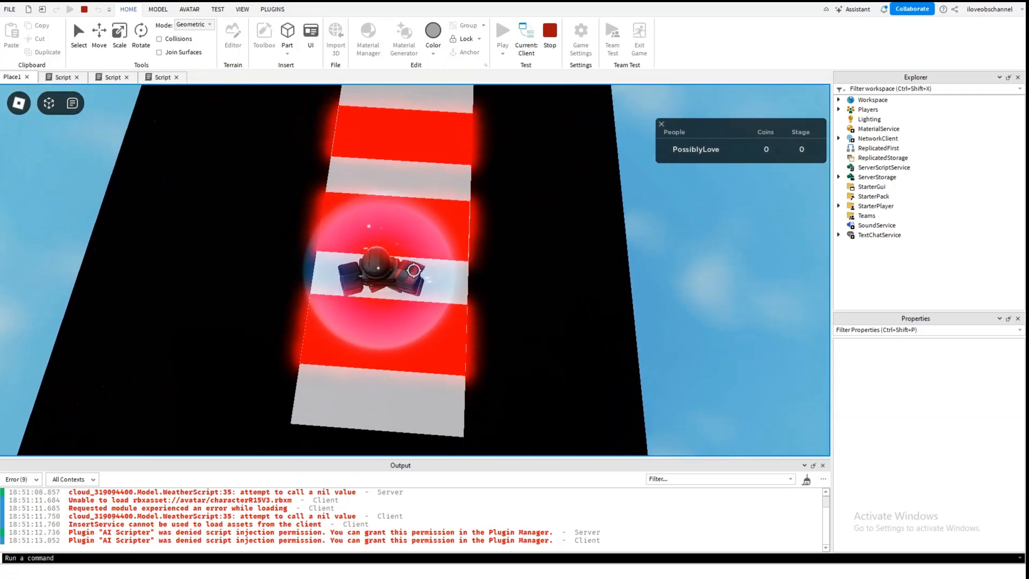
{"action": "key", "text": "w"}
{"action": "key", "text": "space"}
{"action": "key", "text": "w"}
{"action": "key", "text": "space"}
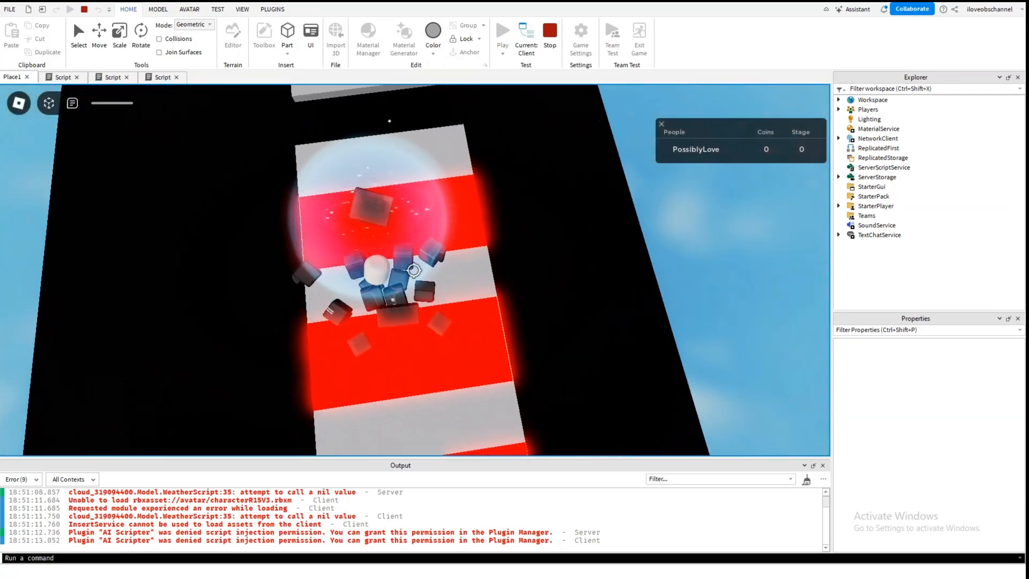
- Retry the striped platform after respawning and try to continue over the first checkered platform's grey squares
{"action": "key", "text": "shift"}
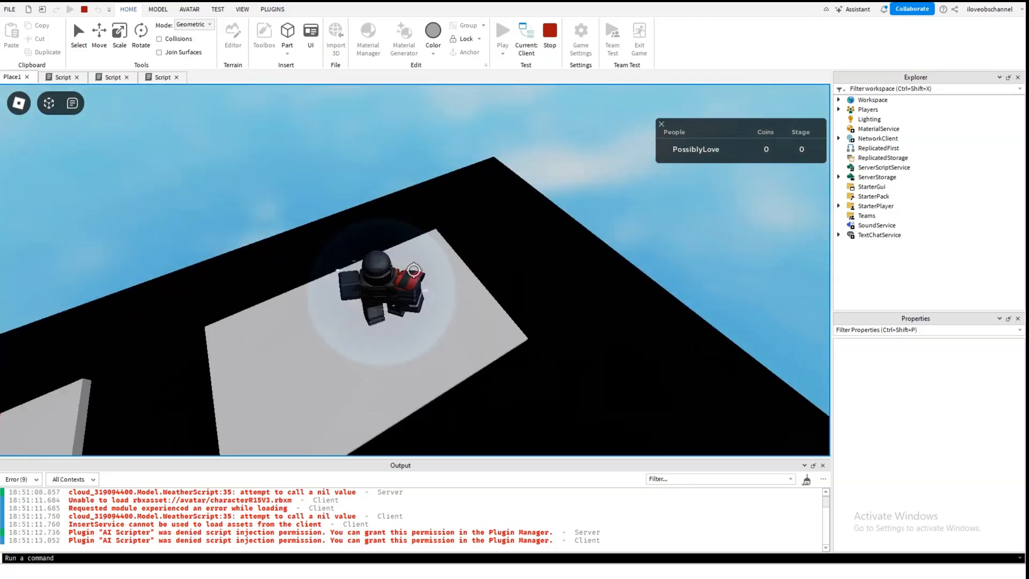
{"action": "key", "text": "w"}
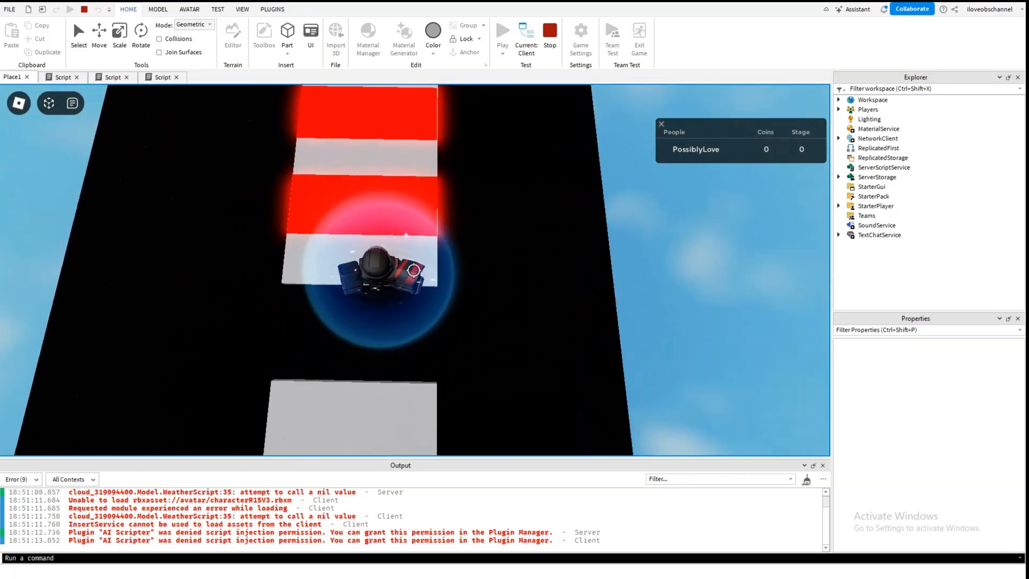
{"action": "key", "text": "w"}
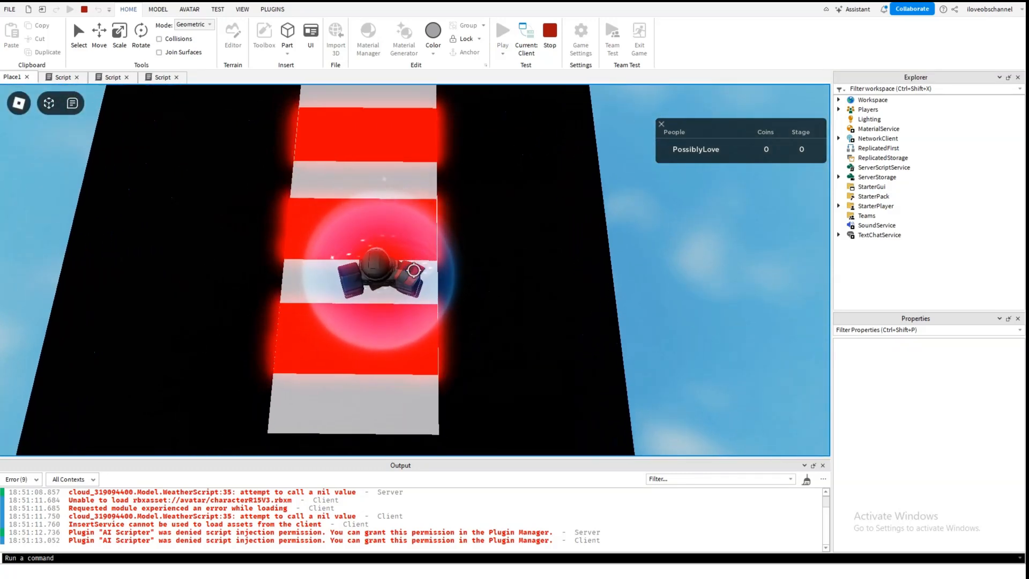
{"action": "key", "text": "w"}
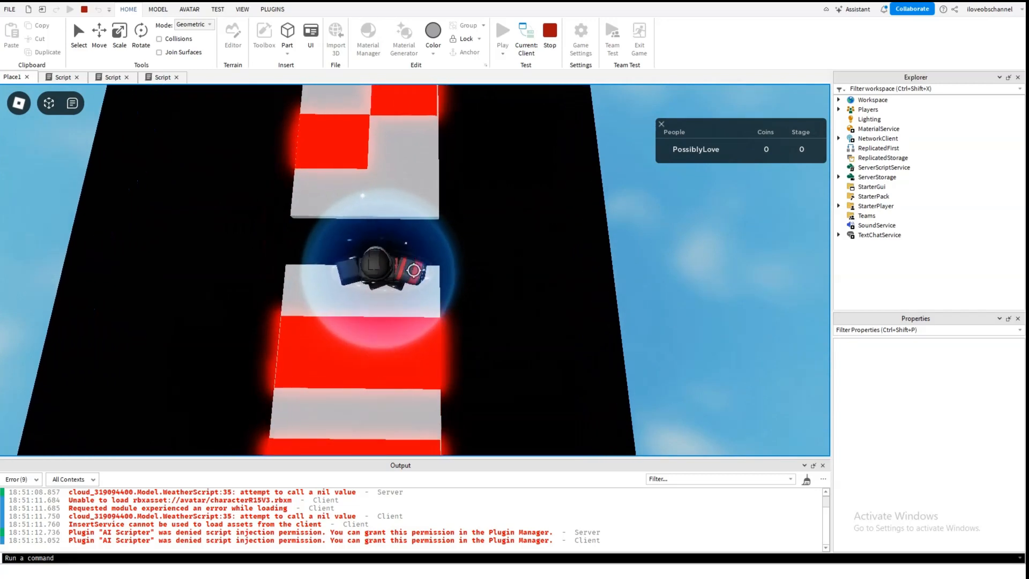
{"action": "key", "text": "w"}
{"action": "key", "text": "space"}
{"action": "key", "text": "space"}
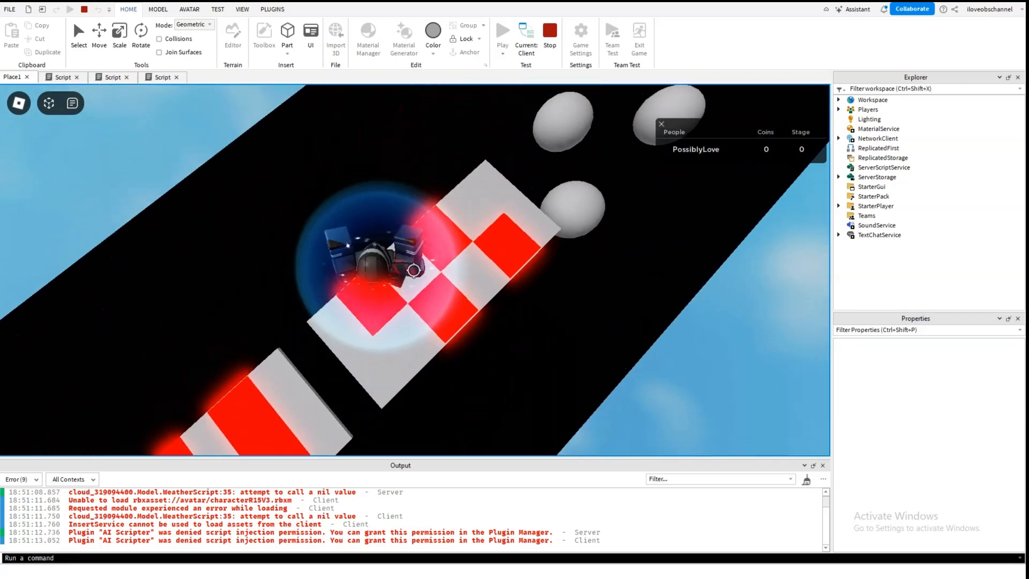
{"action": "key", "text": "w"}
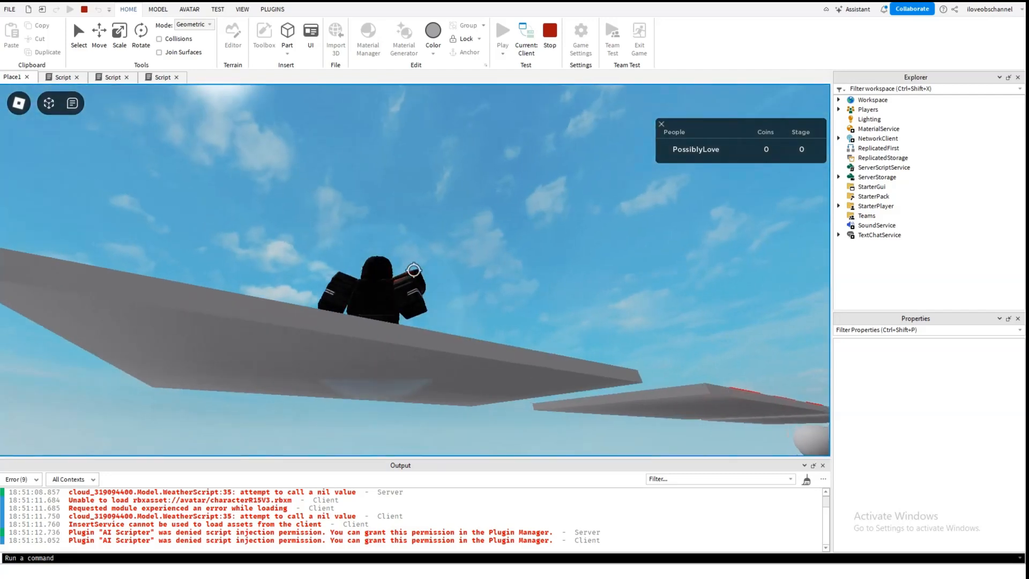
- Jump the character from the spawn platform across the striped platform and onto the first checkered platform
{"action": "key", "text": "w"}
{"action": "key", "text": "space"}
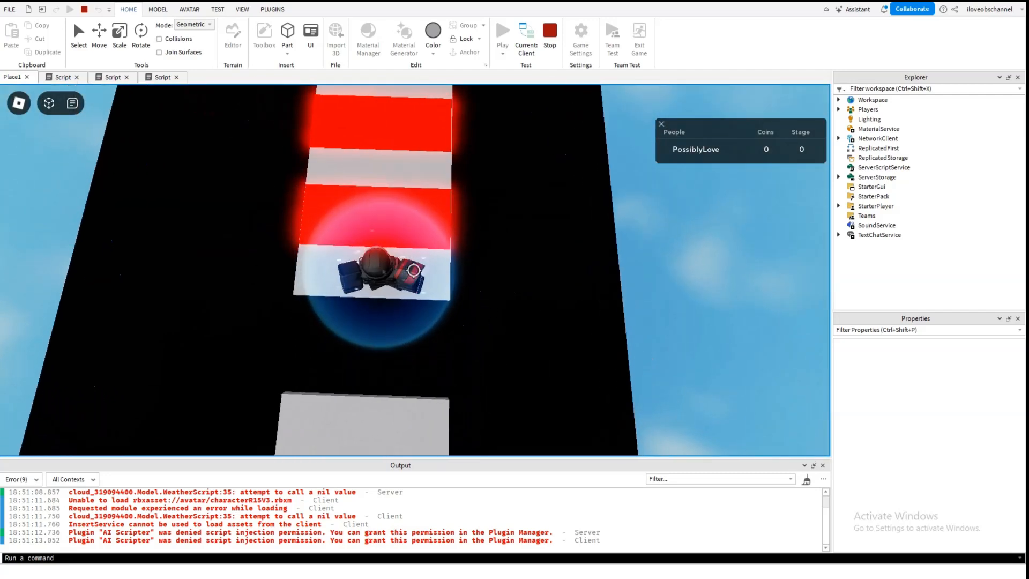
{"action": "key", "text": "w"}
{"action": "key", "text": "space"}
{"action": "key", "text": "w"}
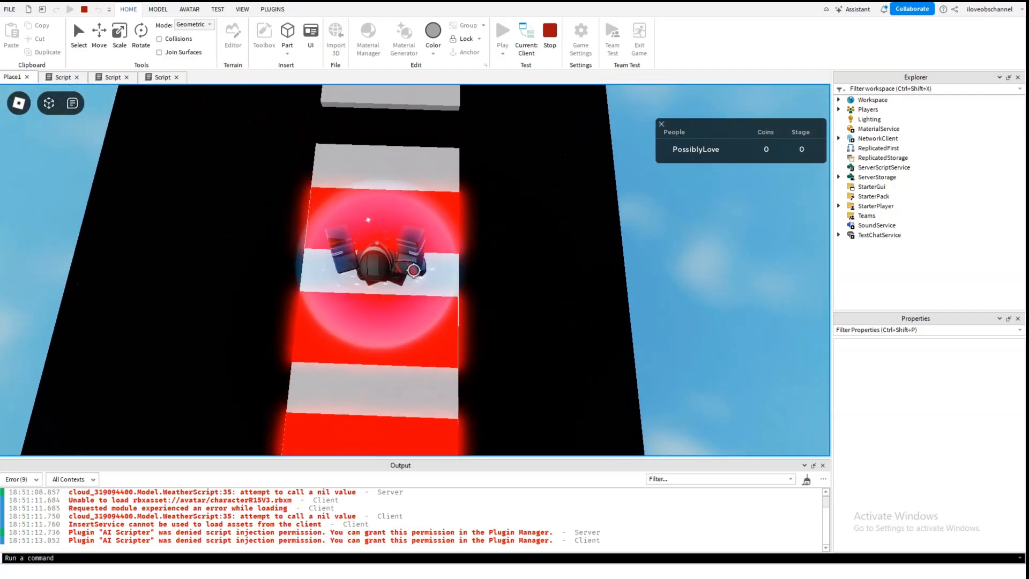
{"action": "key", "text": "w"}
{"action": "key", "text": "space"}
{"action": "key", "text": "space"}
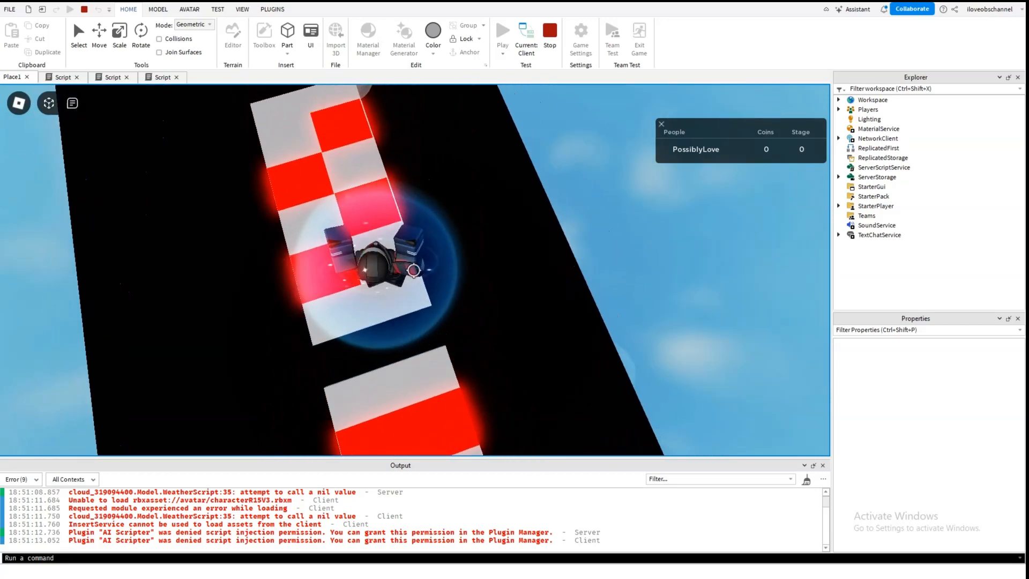
- Cross the first checkered platform on its grey squares and jump toward the grey spheres
{"action": "key", "text": "w"}
{"action": "key", "text": "space"}
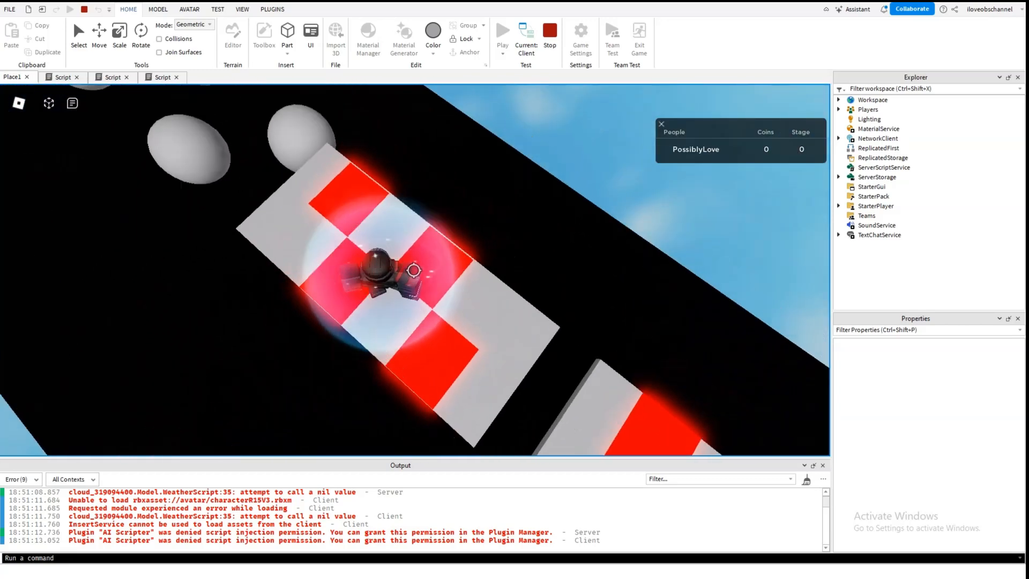
{"action": "key", "text": "space"}
{"action": "key", "text": "w"}
{"action": "key", "text": "space"}
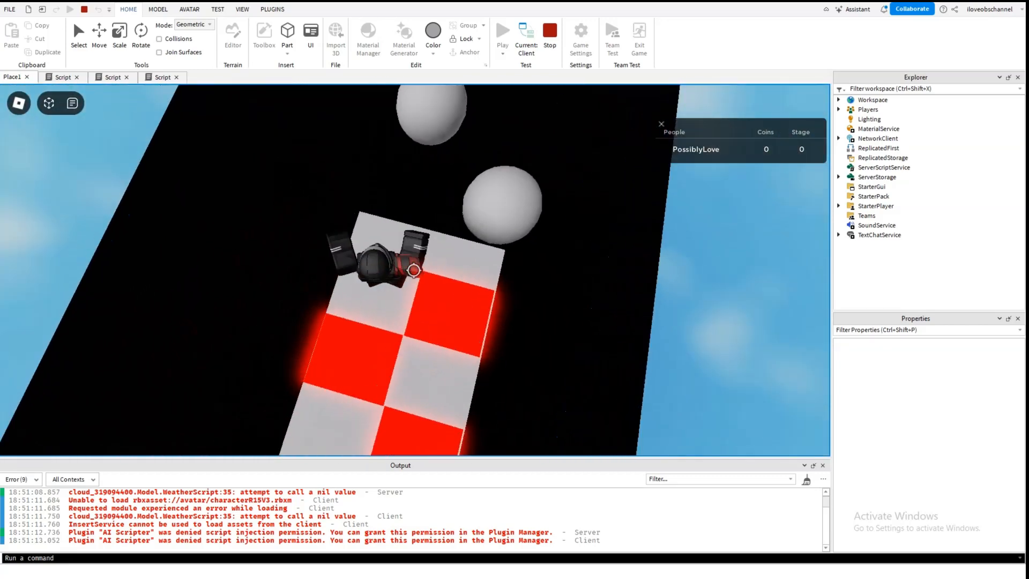
- Jump from sphere to sphere to reach the edge of the second checkered platform
{"action": "key", "text": "w"}
{"action": "key", "text": "space"}
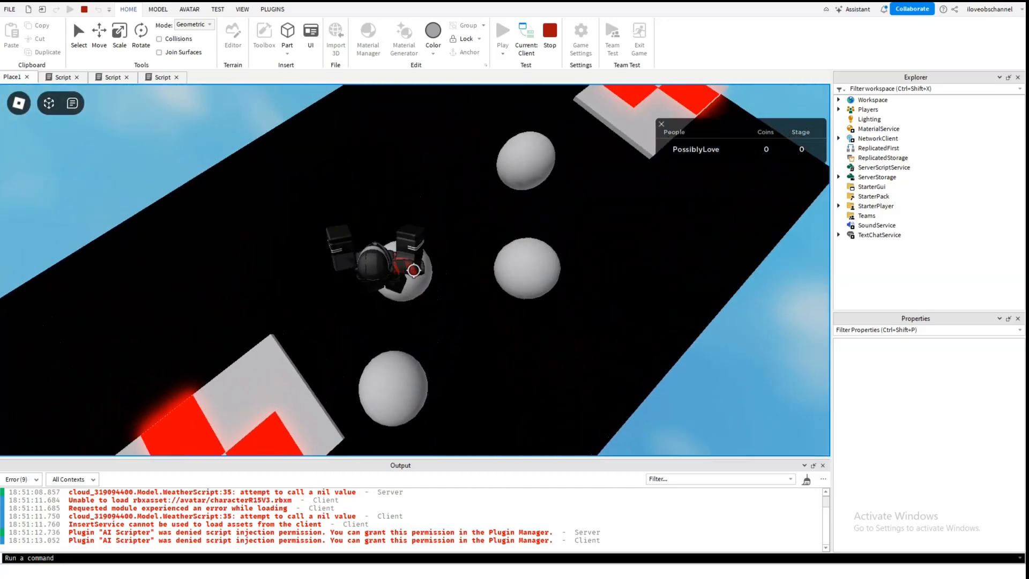
{"action": "key", "text": "w"}
{"action": "key", "text": "space"}
{"action": "key", "text": "space"}
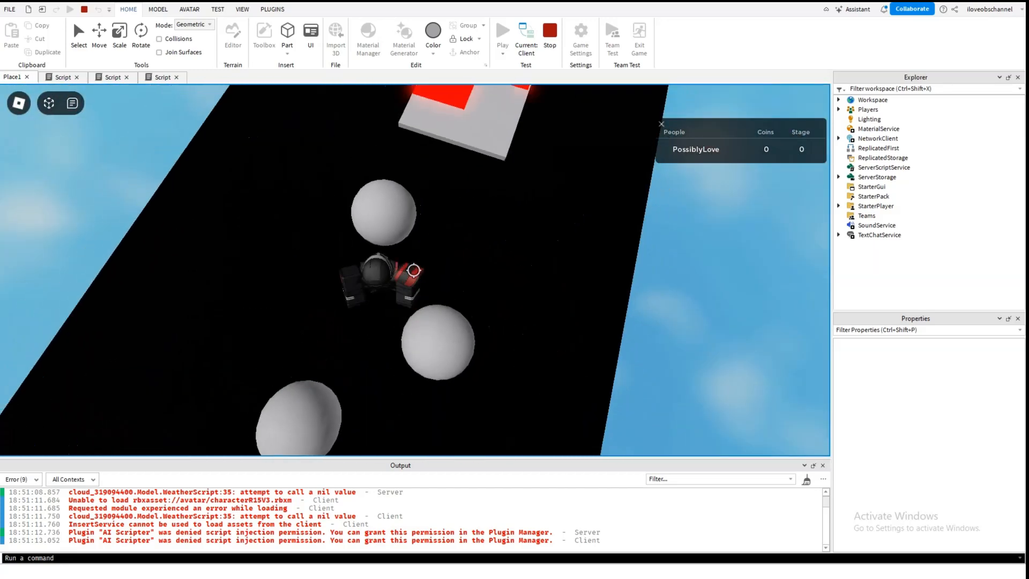
{"action": "key", "text": "w"}
{"action": "key", "text": "space"}
{"action": "key", "text": "space"}
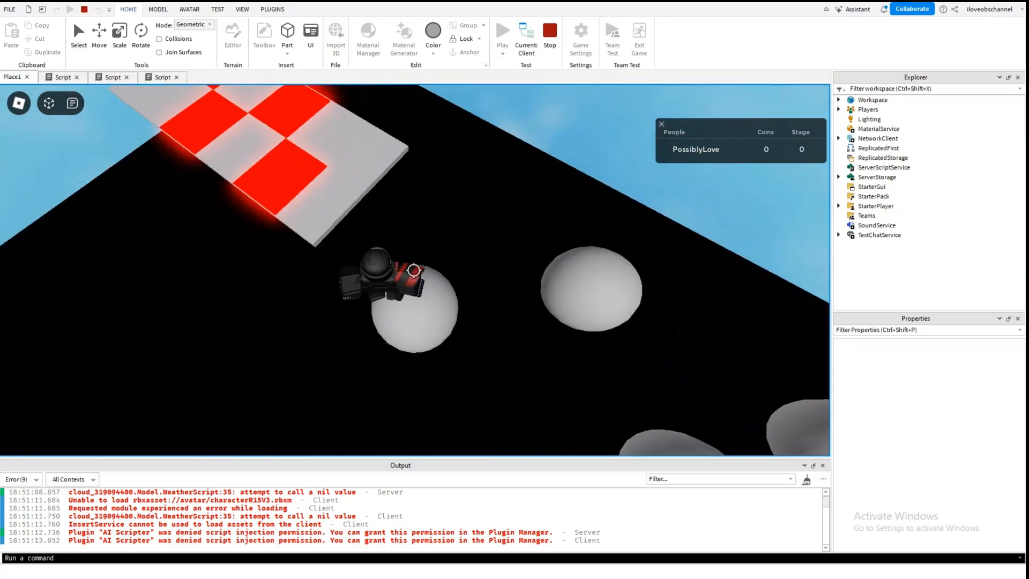
- Cross the second checkered platform on its grey squares and jump to the final platform with the End part
{"action": "key", "text": "w"}
{"action": "key", "text": "space"}
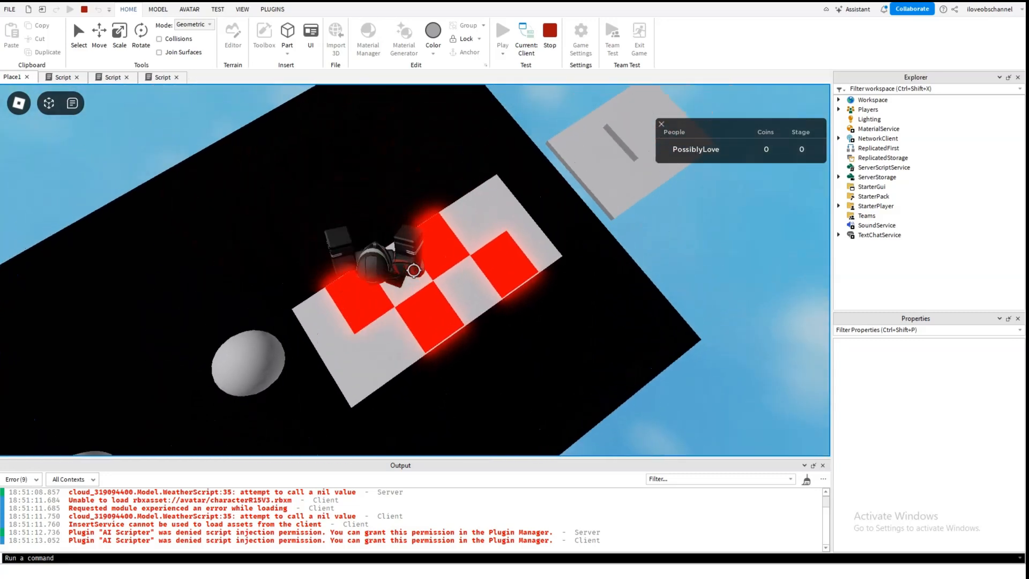
{"action": "key", "text": "w"}
{"action": "key", "text": "space"}
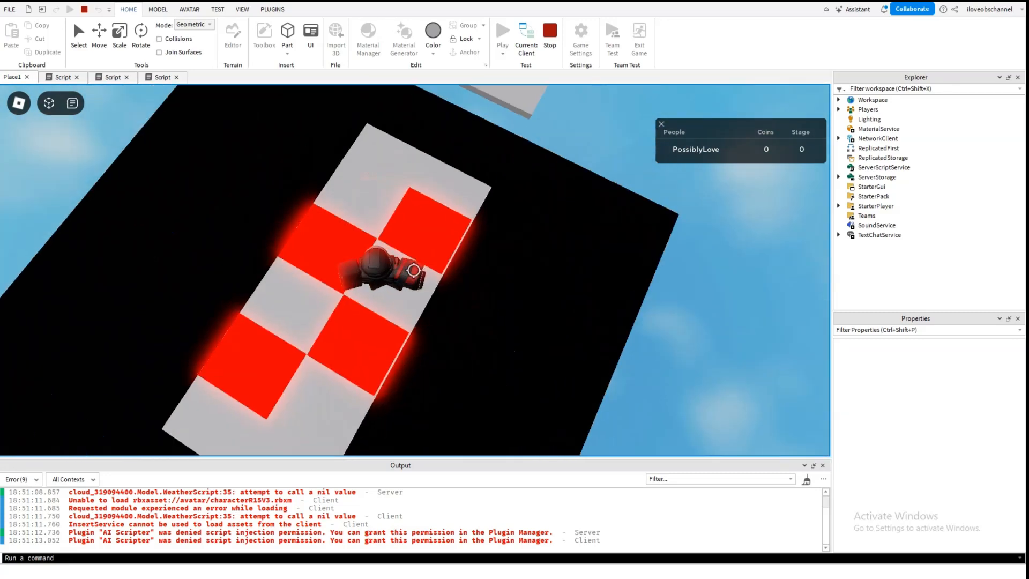
{"action": "key", "text": "space"}
{"action": "key", "text": "w"}
{"action": "key", "text": "space"}
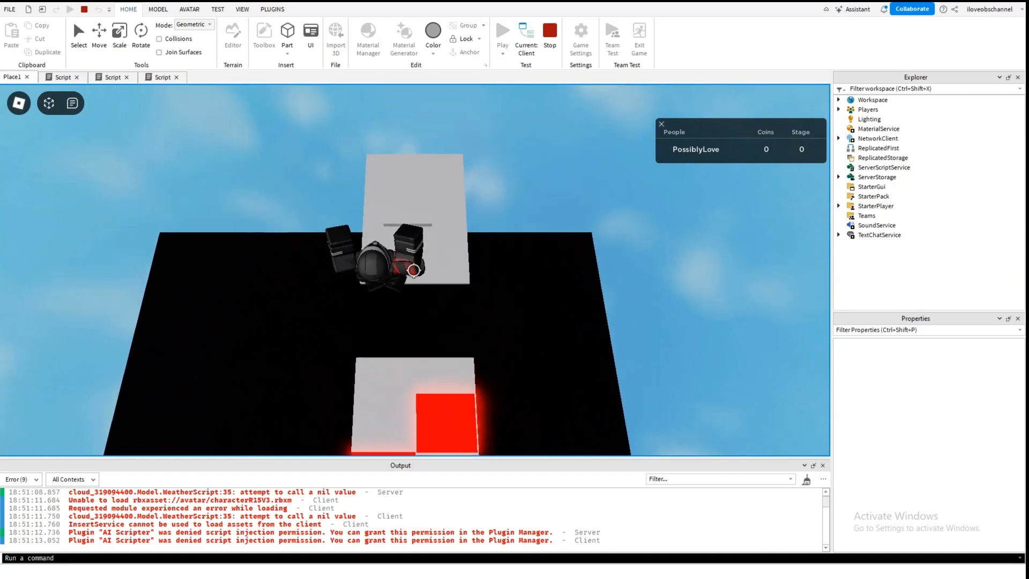
- Turn off shift lock, walk back and forth over the End part to test the Coins and Stage reward, and stop the playtest
{"action": "key", "text": "shift"}
{"action": "key", "text": "w"}
{"action": "key", "text": "s"}
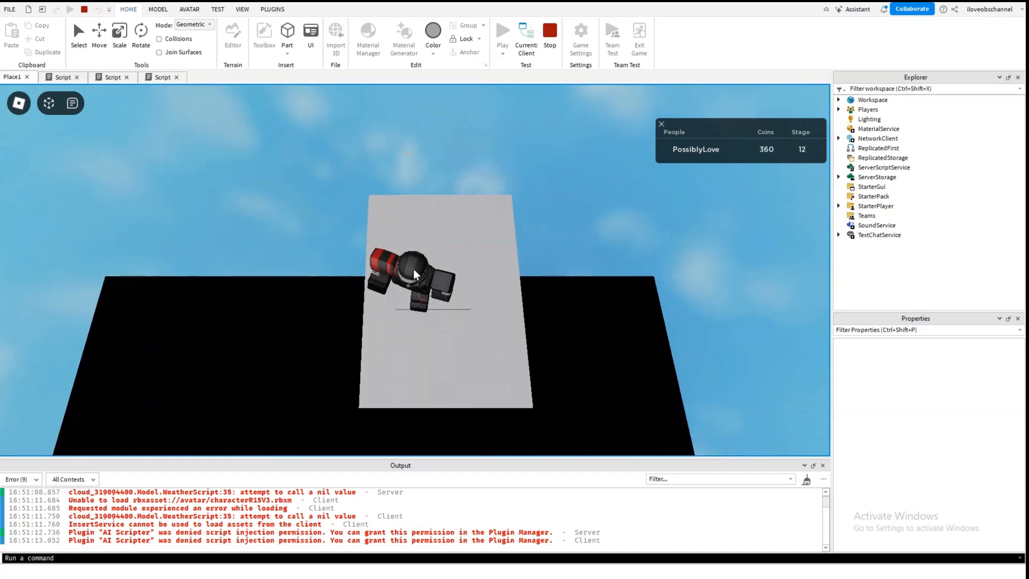
{"action": "key", "text": "w"}
{"action": "key", "text": "s"}
{"action": "key", "text": "w"}
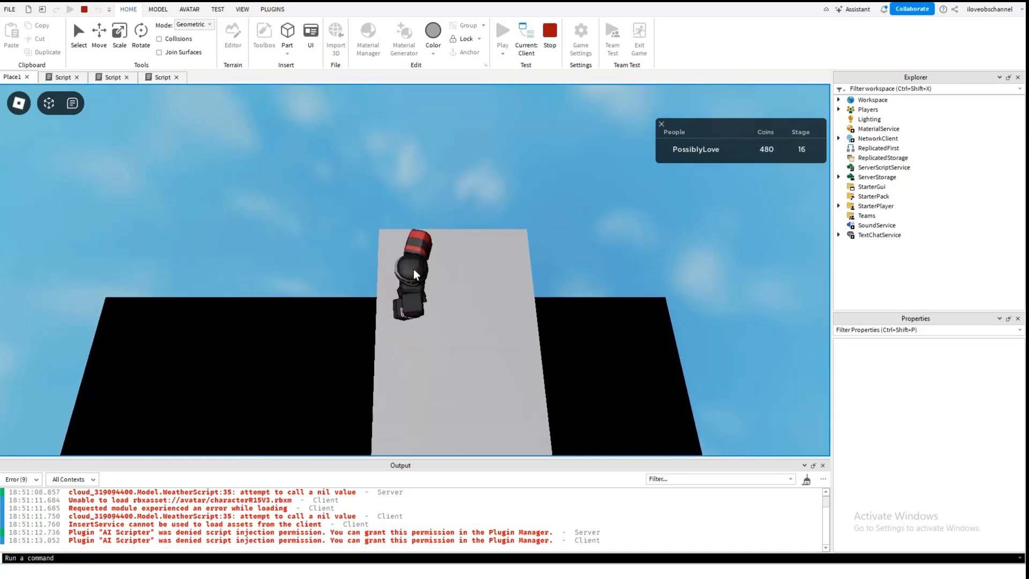
{"action": "key", "text": "s"}
{"action": "key", "text": "w"}
{"action": "key", "text": "d"}
{"action": "key", "text": "s"}
{"action": "key", "text": "w"}
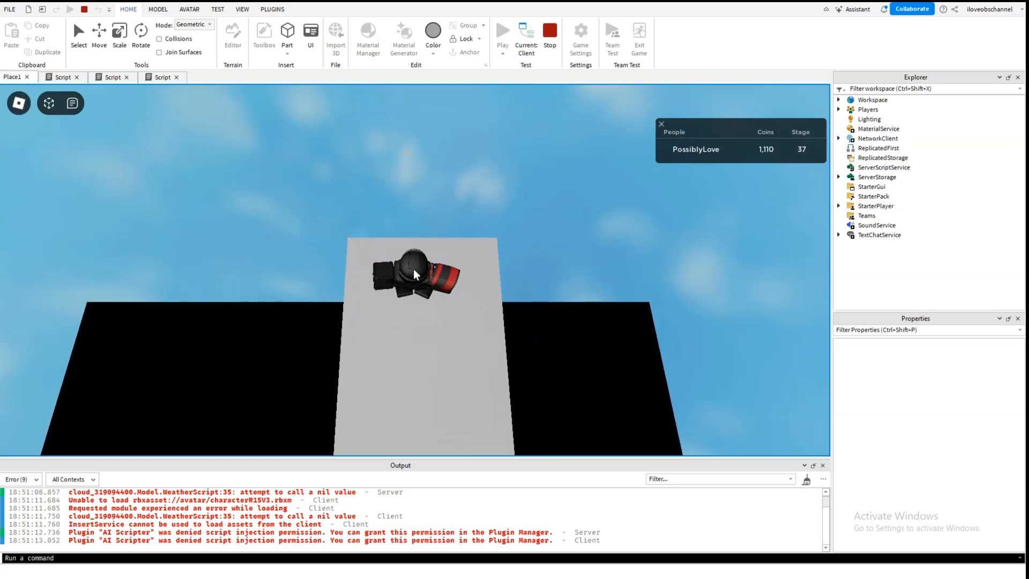
{"action": "key", "text": "s"}
{"action": "key", "text": "w"}
{"action": "key", "text": "s"}
{"action": "key", "text": "w"}
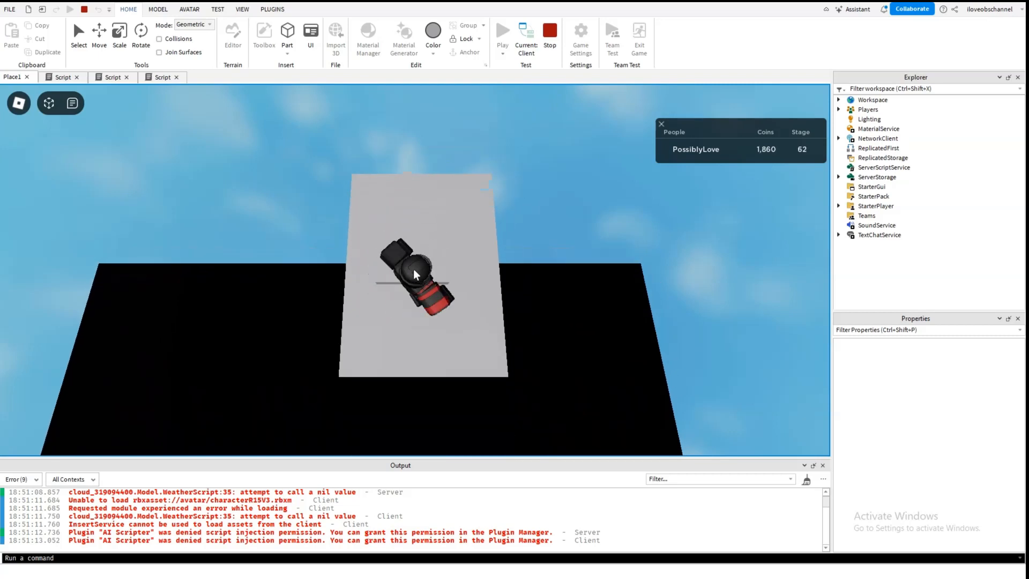
{"action": "key", "text": "s"}
{"action": "key", "text": "w"}
{"action": "key", "text": "s"}
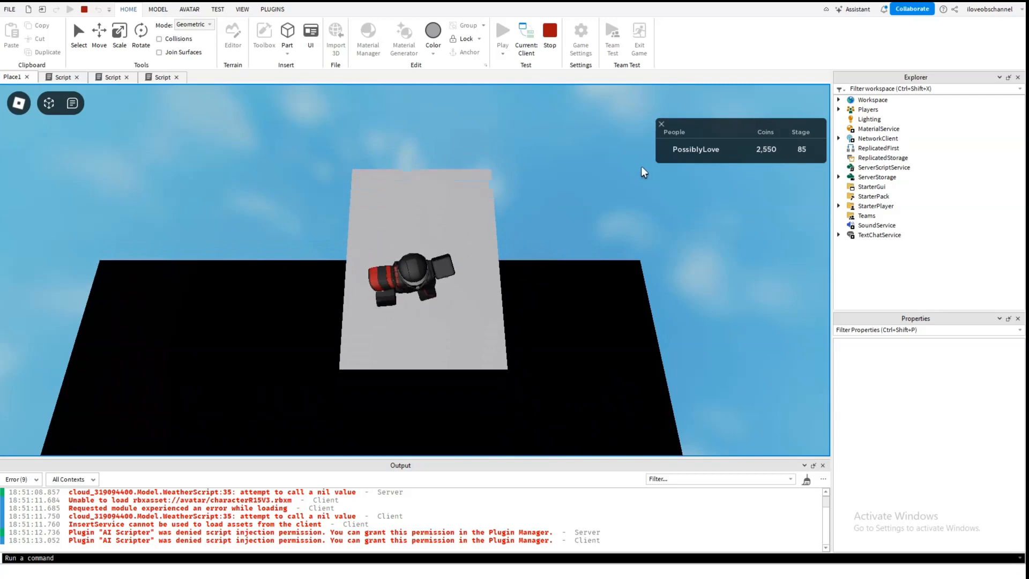
{"action": "key", "text": "w"}
{"action": "key", "text": "w"}
{"action": "key", "text": "s"}
{"action": "key", "text": "w"}
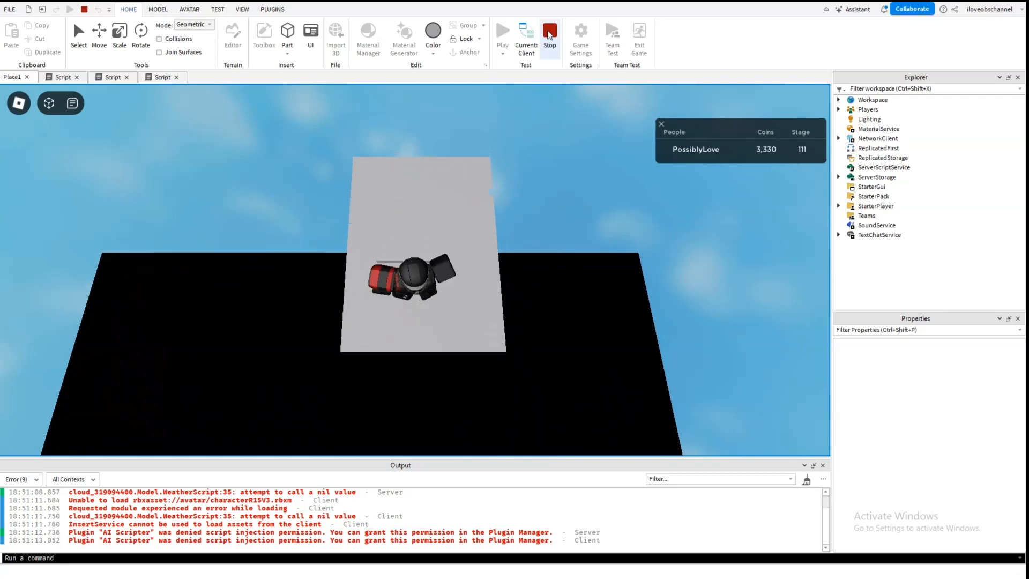
{"action": "key", "text": "shift+F5"}
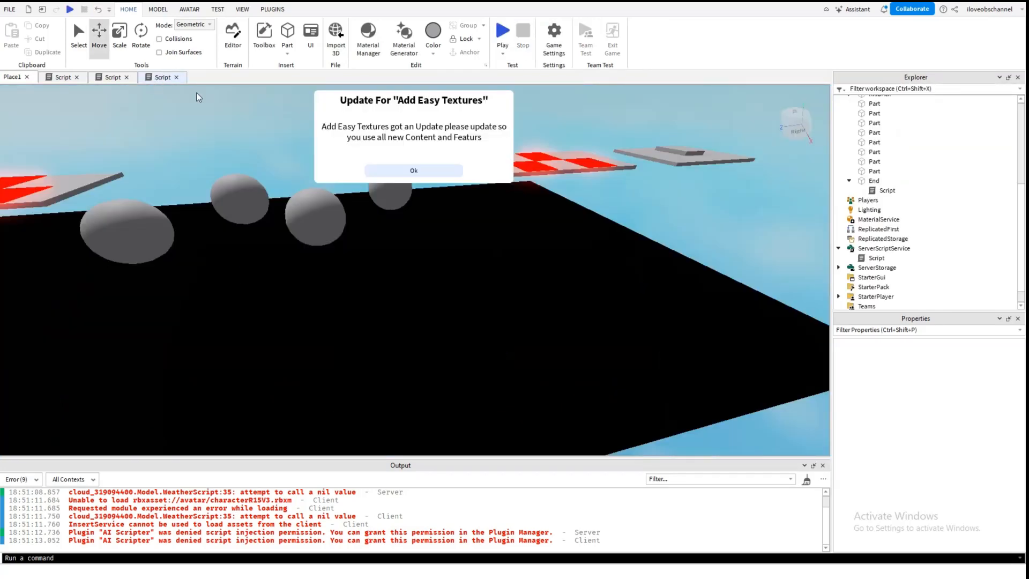
{"action": "left_click", "coordinate": [392, 174]}
- Raise the SpawnLocation about 6.21 studs above the first platform and turn off its Enabled property
{"action": "right_click_drag", "start_coordinate": [361, 162], "coordinate": [113, 194]}
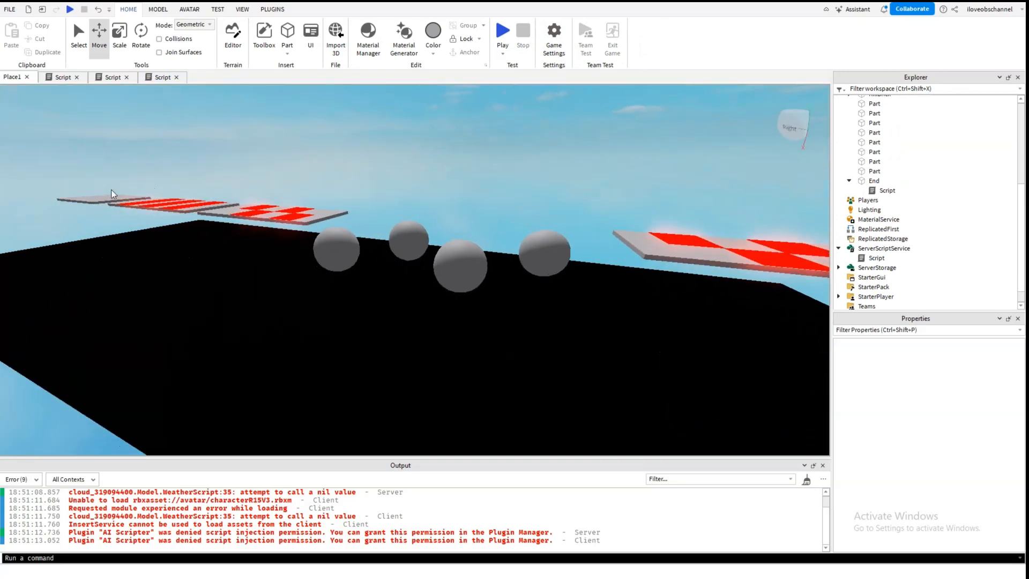
{"action": "left_click", "coordinate": [103, 197]}
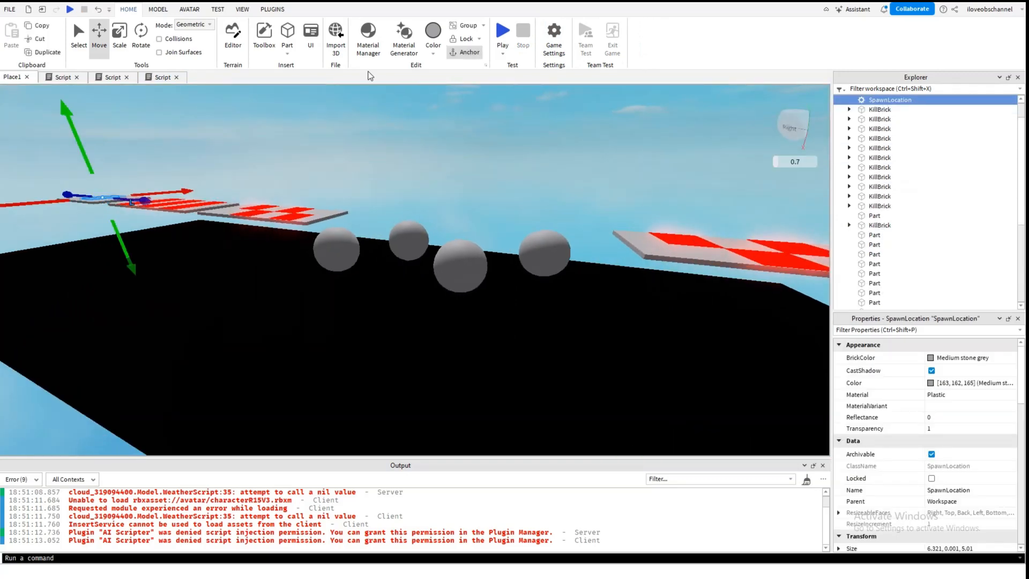
{"action": "left_click", "coordinate": [158, 77]}
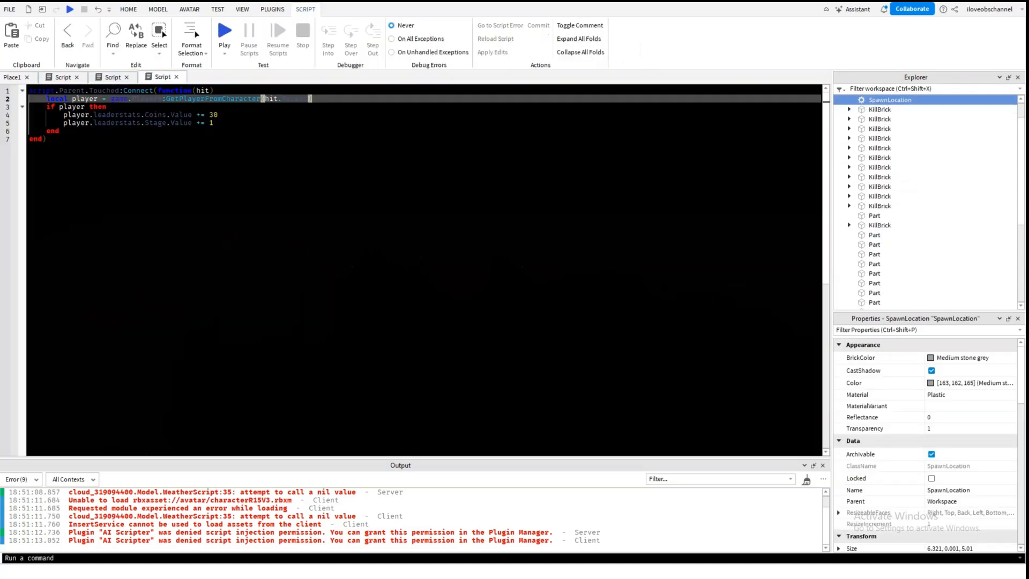
{"action": "left_click", "coordinate": [11, 78]}
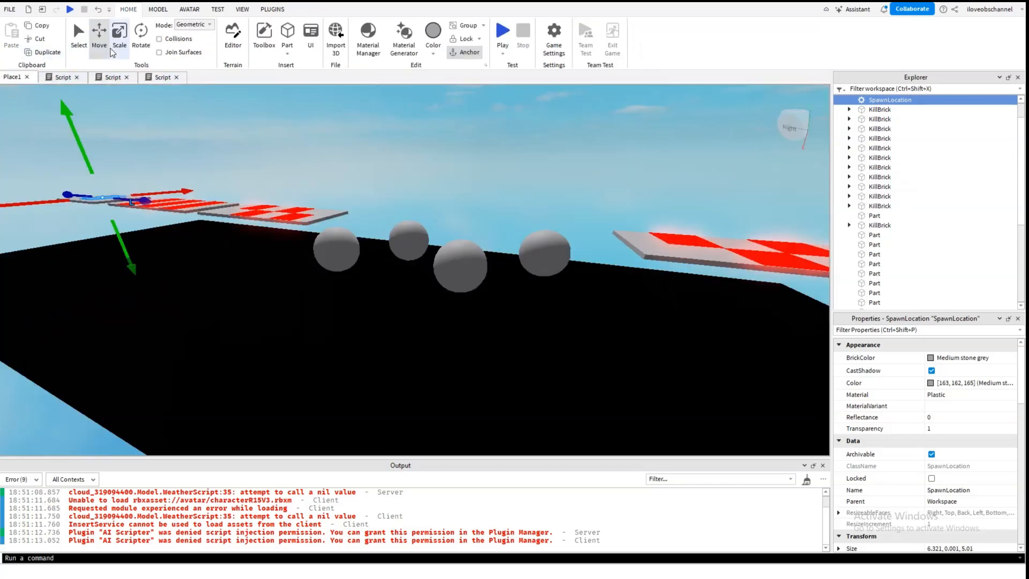
{"action": "scroll", "coordinate": [948, 420], "scroll_direction": "down", "scroll_amount": 6}
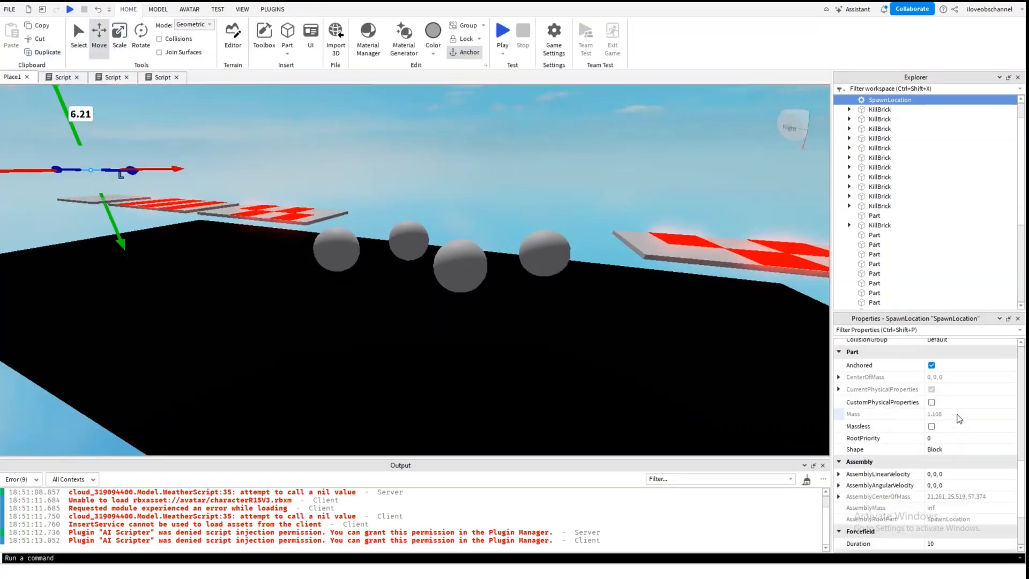
{"action": "scroll", "coordinate": [933, 370], "scroll_direction": "up", "scroll_amount": 3}
{"action": "left_click", "coordinate": [932, 417]}
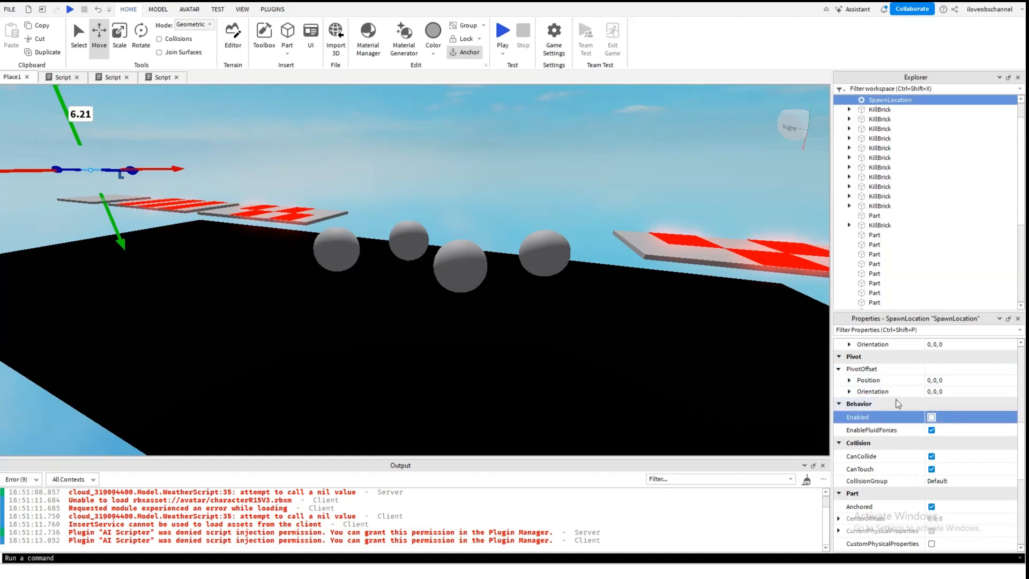
- Scale the SpawnLocation vertically into a taller block above the first platform and deselect it
{"action": "left_click", "coordinate": [125, 45]}
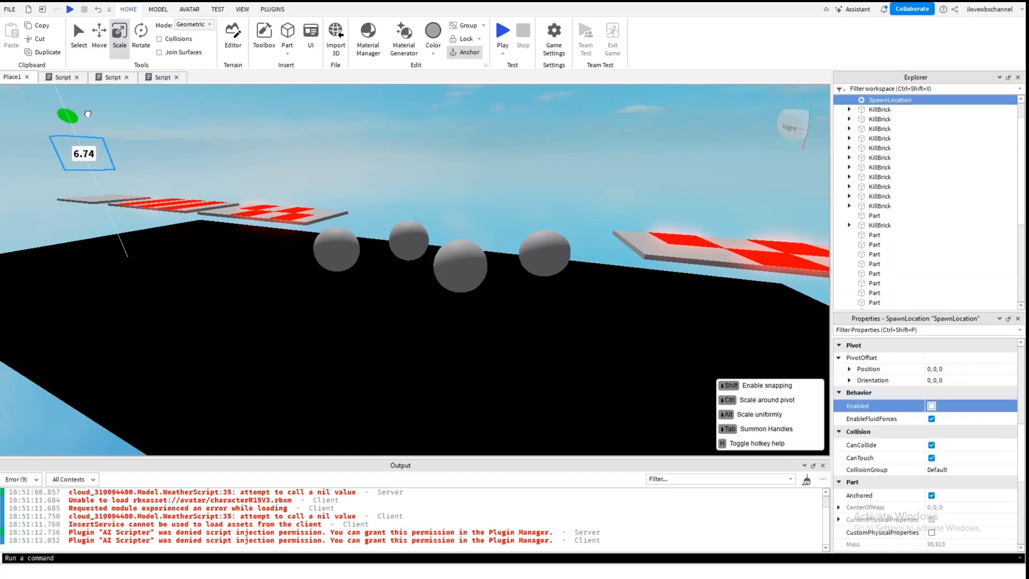
{"action": "left_click", "coordinate": [99, 40]}
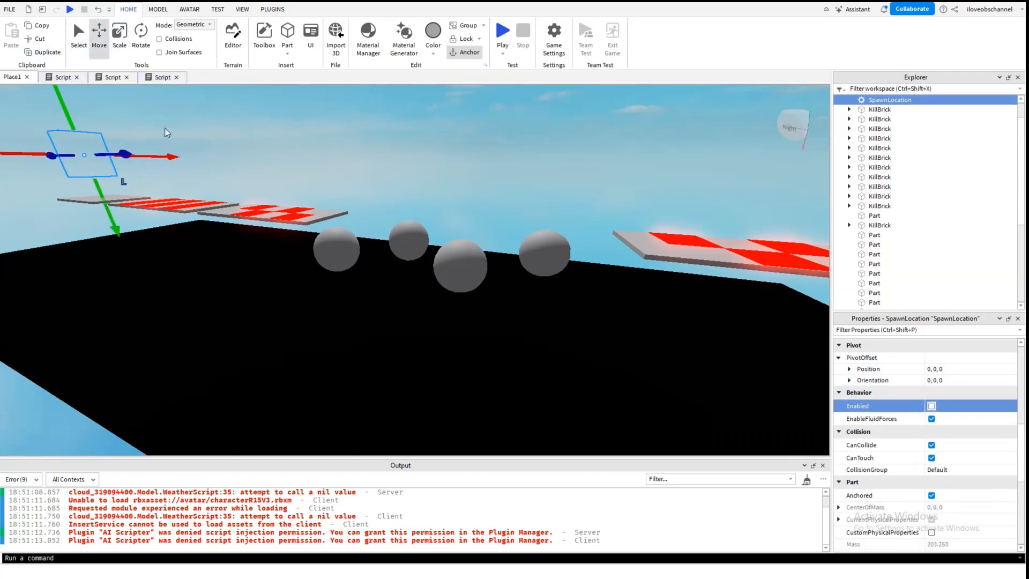
{"action": "left_click", "coordinate": [165, 132]}
- Declare local debounce = false on a new first line of the End part's script
{"action": "left_click", "coordinate": [154, 78]}
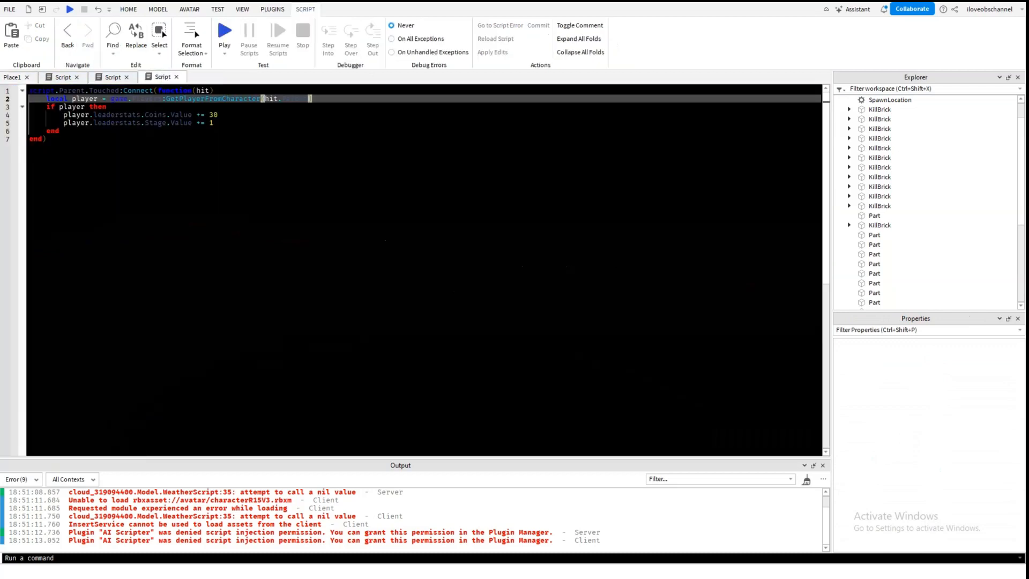
{"action": "key", "text": "Down"}
{"action": "key", "text": "Down"}
{"action": "key", "text": "Down"}
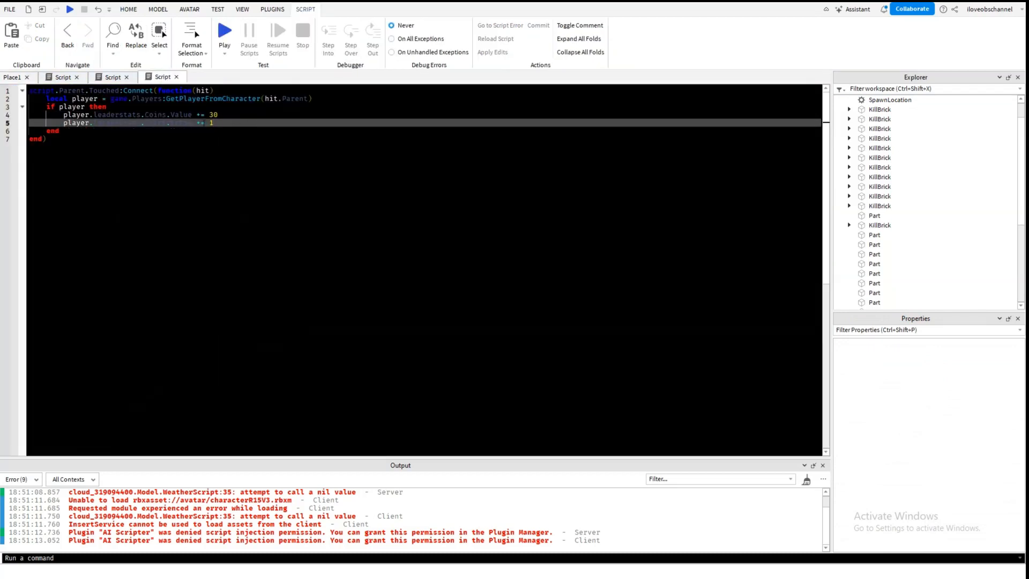
{"action": "double_click", "coordinate": [33, 91]}
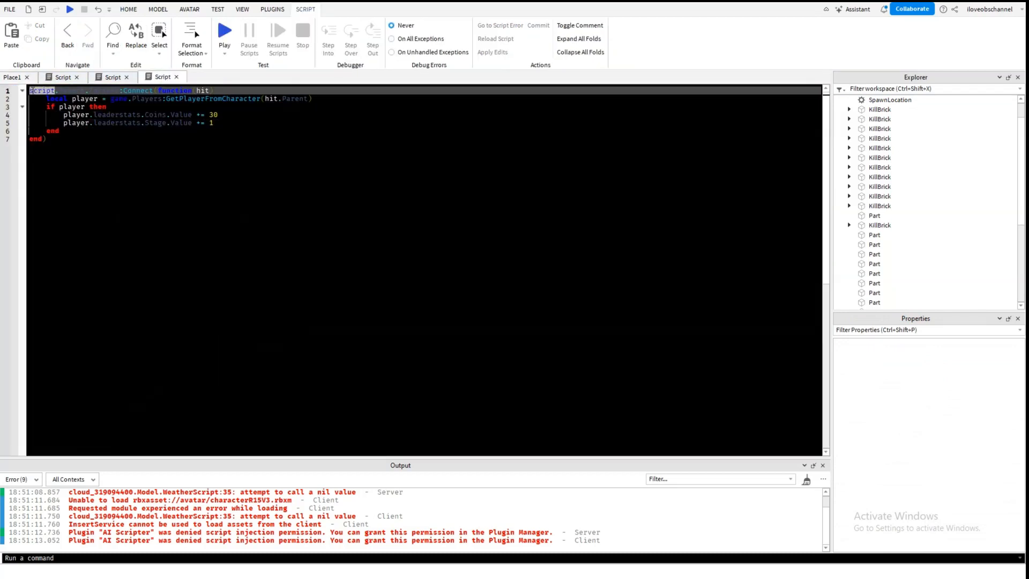
{"action": "key", "text": "Home"}
{"action": "key", "text": "Return"}
{"action": "key", "text": "Up"}
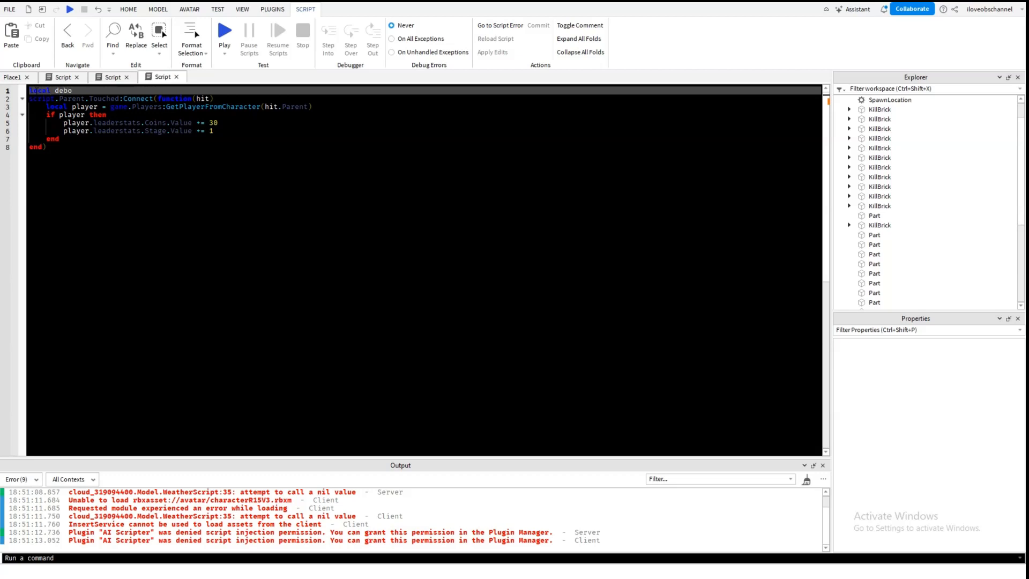
{"action": "type", "text": "false"}
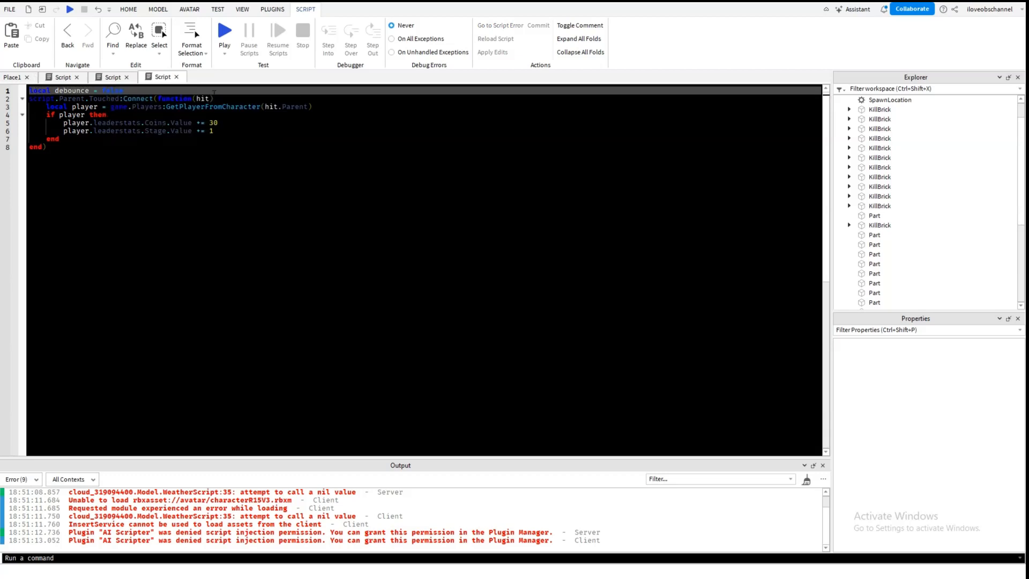
- Inside the Touched function, add an "if debounce == false then" block that sets debounce = true
{"action": "left_click", "coordinate": [214, 98]}
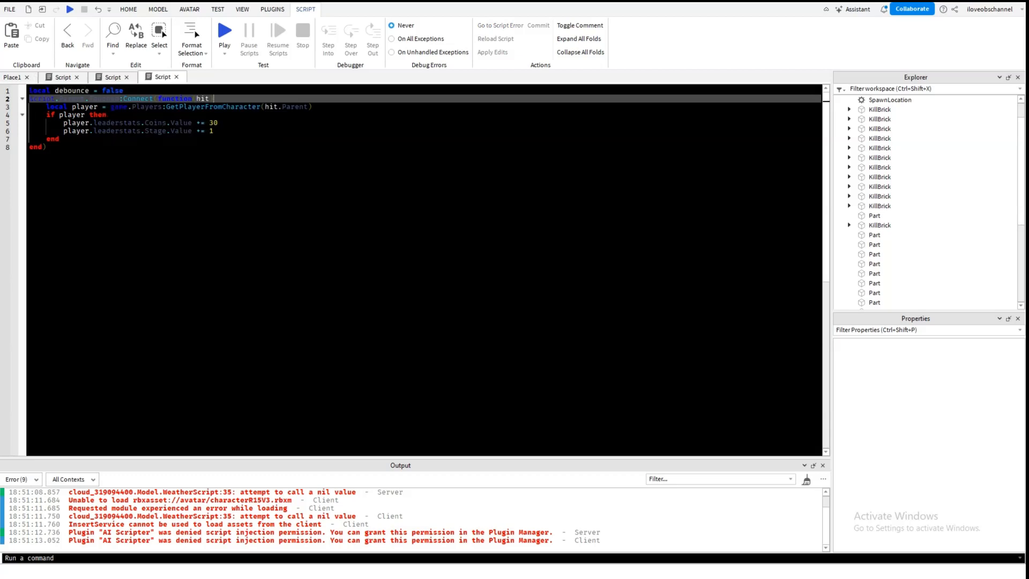
{"action": "key", "text": "Return"}
{"action": "type", "text": "if d"}
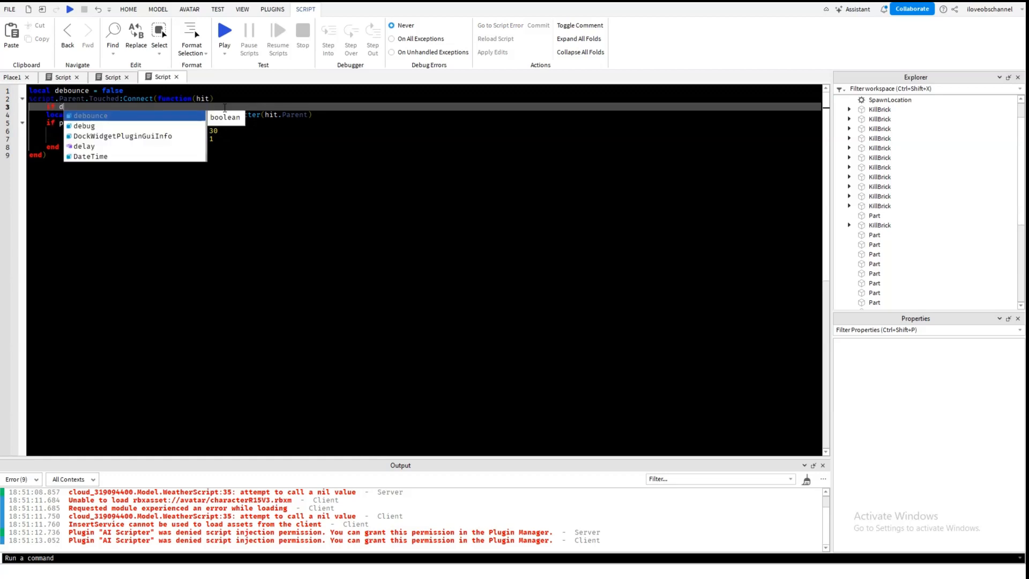
{"action": "type", "text": "ebounce == "}
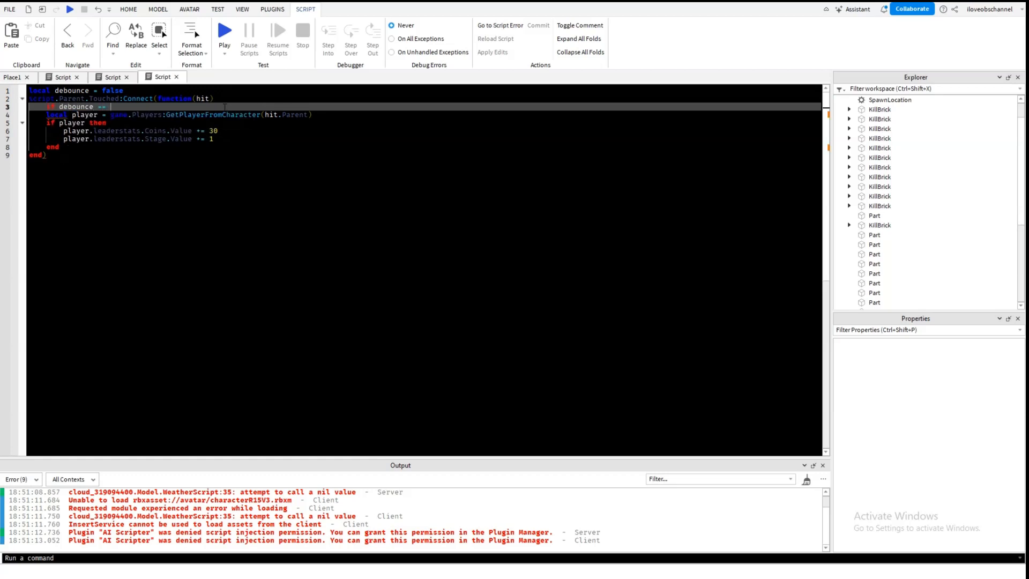
{"action": "type", "text": "false then"}
{"action": "key", "text": "Return"}
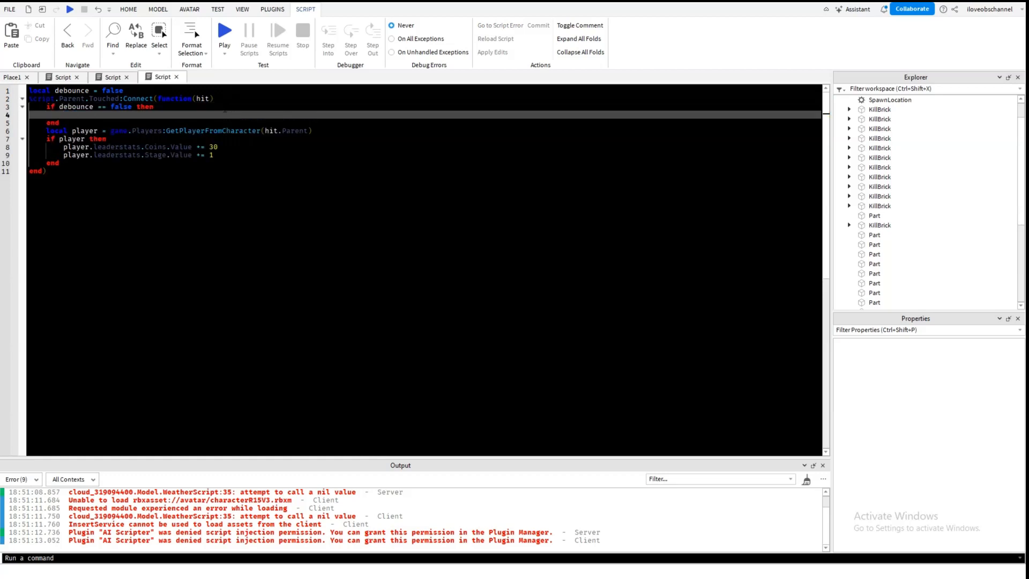
{"action": "type", "text": "debounce = true"}
- Move the player lookup and reward code inside the debounce block, below debounce = true, and remove the leftover blank line
{"action": "left_click_drag", "start_coordinate": [46, 131], "coordinate": [65, 163]}
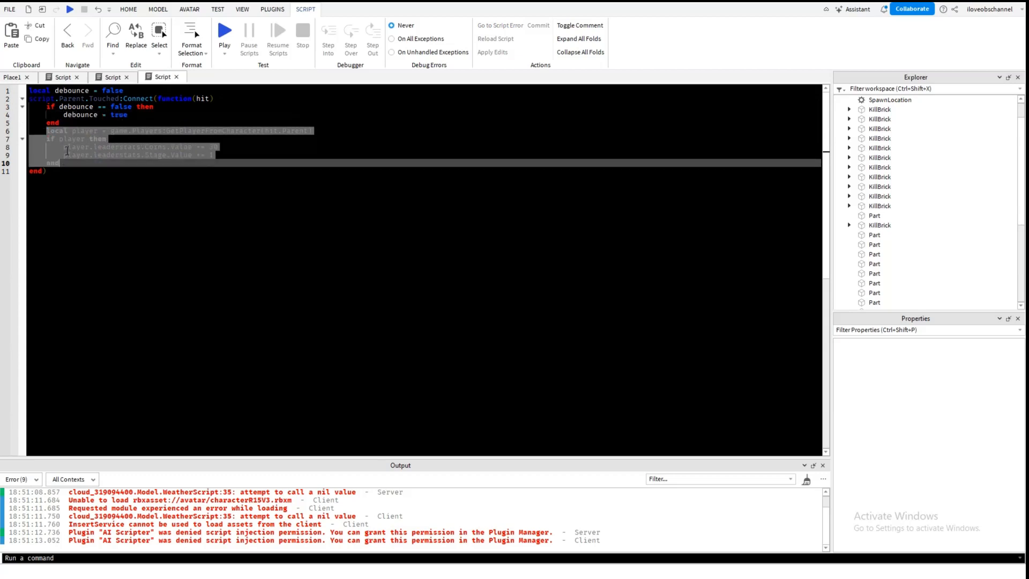
{"action": "key", "text": "ctrl+x"}
{"action": "left_click", "coordinate": [142, 115]}
{"action": "key", "text": "Return"}
{"action": "key", "text": "Return"}
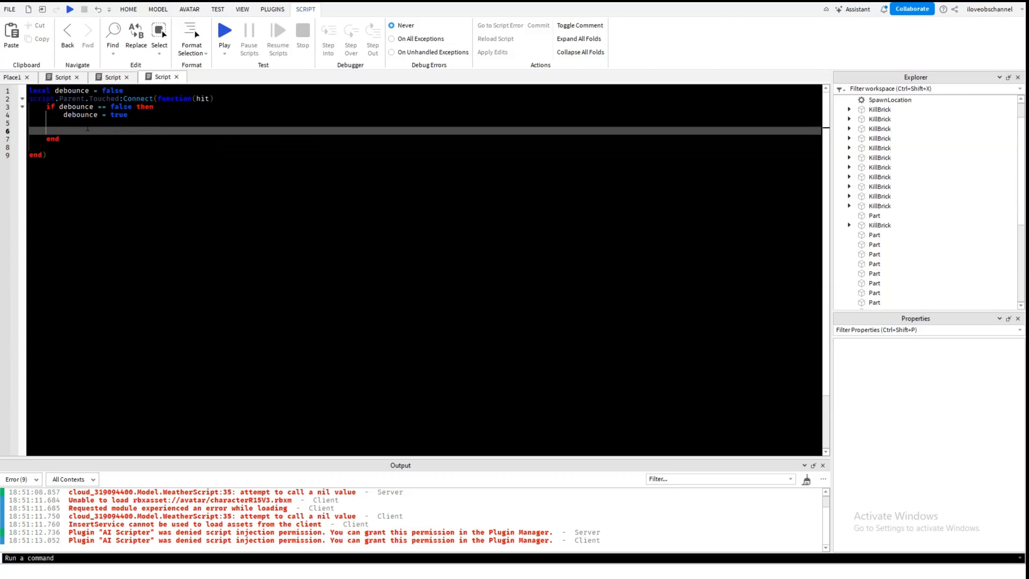
{"action": "key", "text": "ctrl+v"}
{"action": "left_click", "coordinate": [53, 179]}
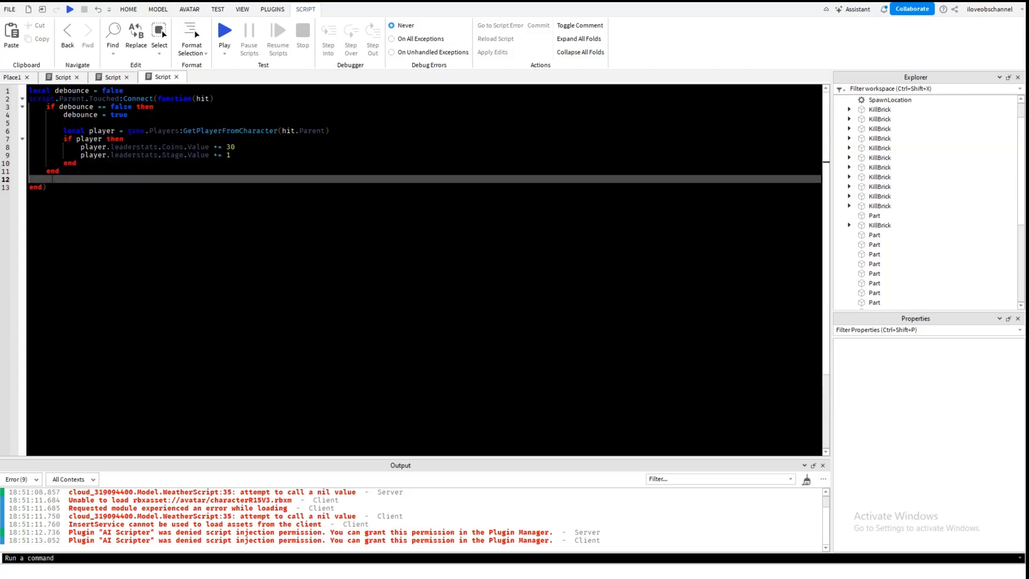
{"action": "key", "text": "BackSpace"}
- Add debounce = true below the Stage reward line in the player check
{"action": "left_click", "coordinate": [160, 163]}
{"action": "left_click", "coordinate": [251, 156]}
{"action": "key", "text": "Return"}
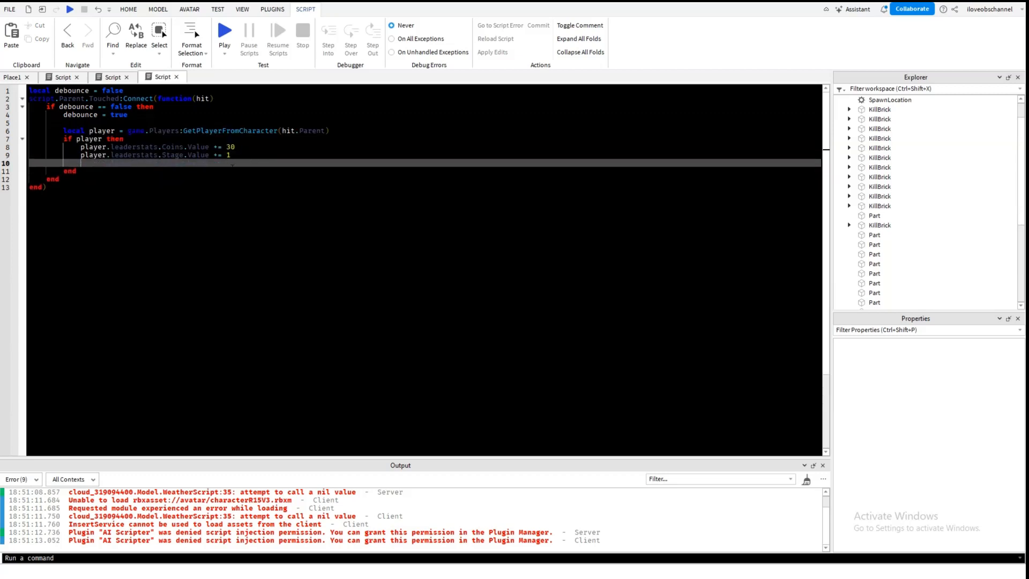
{"action": "type", "text": "debounce = true"}
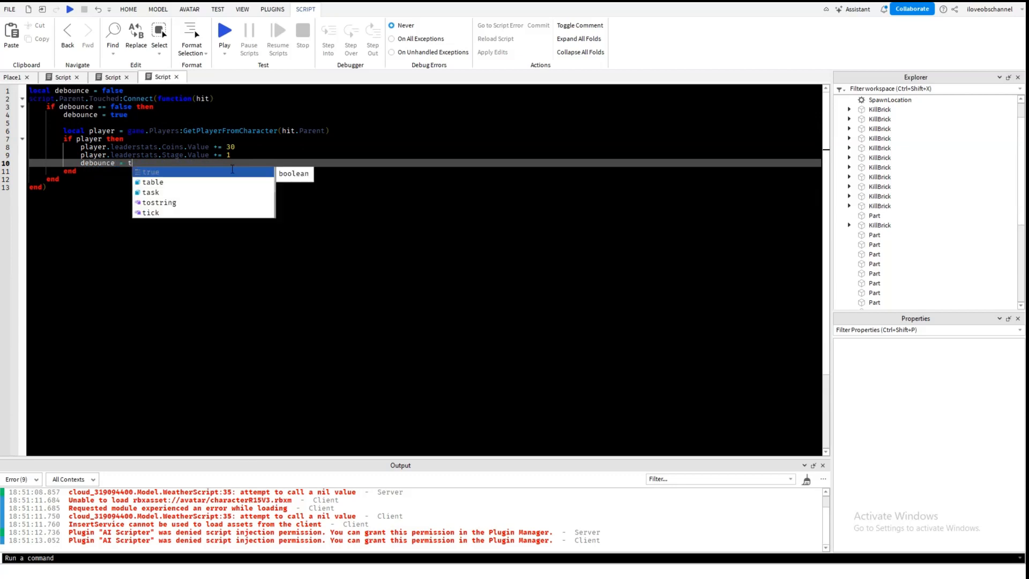
- Add an else branch to the player check containing debounce = true
{"action": "key", "text": "Return"}
{"action": "type", "text": "else"}
{"action": "key", "text": "Return"}
{"action": "key", "text": "Return"}
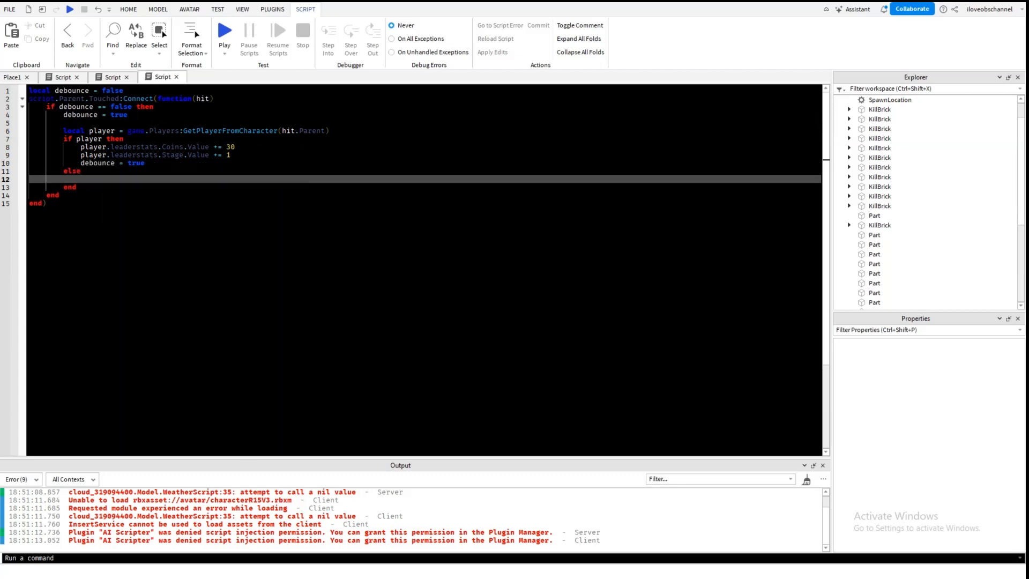
{"action": "type", "text": "debounce"}
{"action": "type", "text": " = false"}
- Add print("No Player Found") at the start of the else branch
{"action": "left_click", "coordinate": [127, 170]}
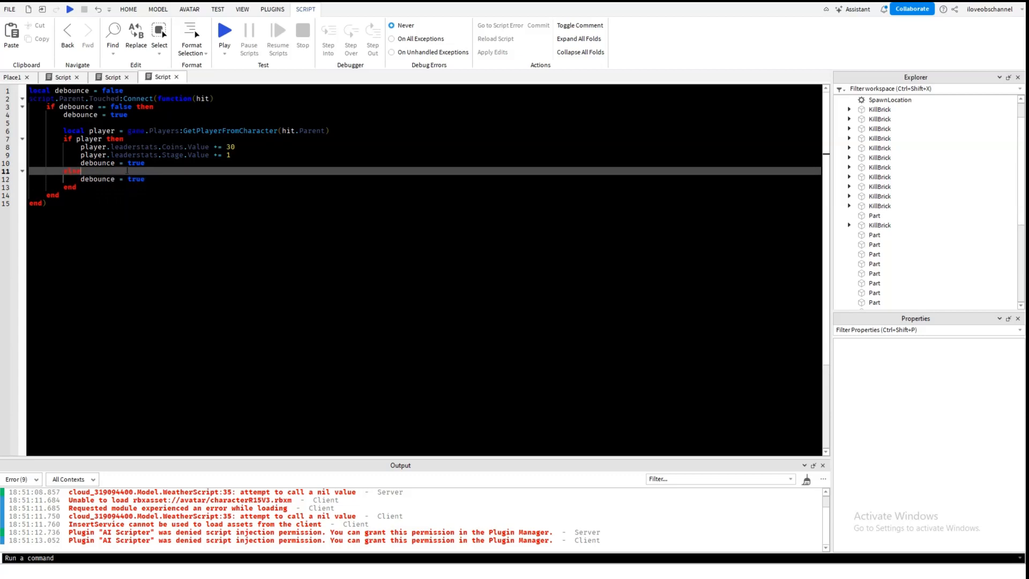
{"action": "key", "text": "Return"}
{"action": "type", "text": "print"}
{"action": "key", "text": "BackSpace"}
{"action": "key", "text": "BackSpace"}
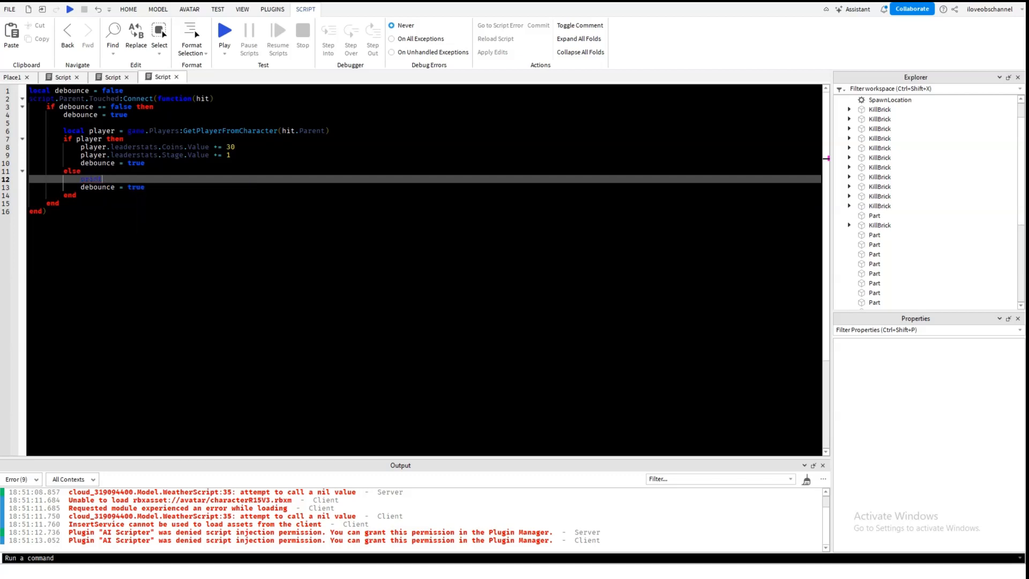
{"action": "type", "text": "(\"No Play"}
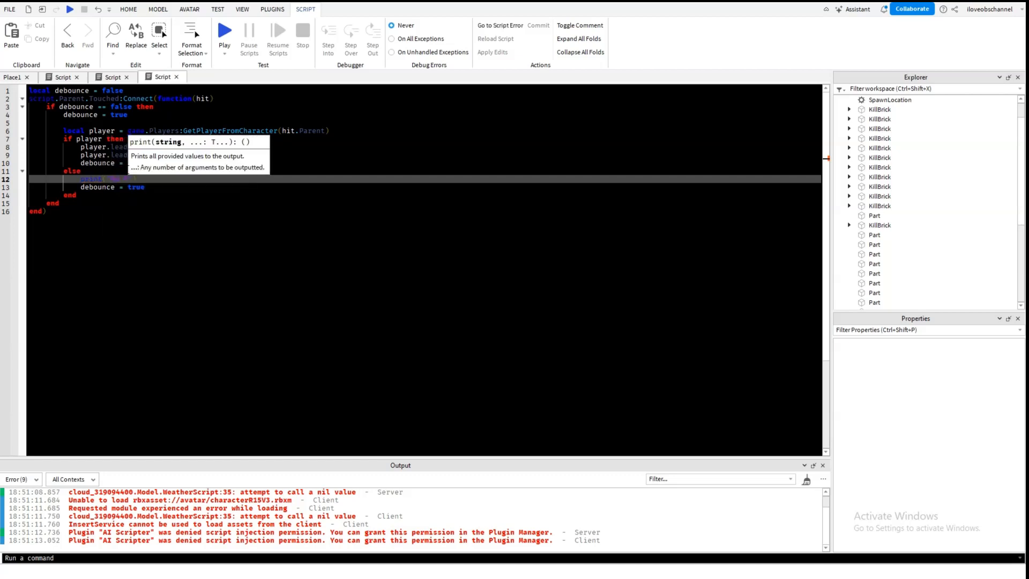
{"action": "type", "text": "ers"}
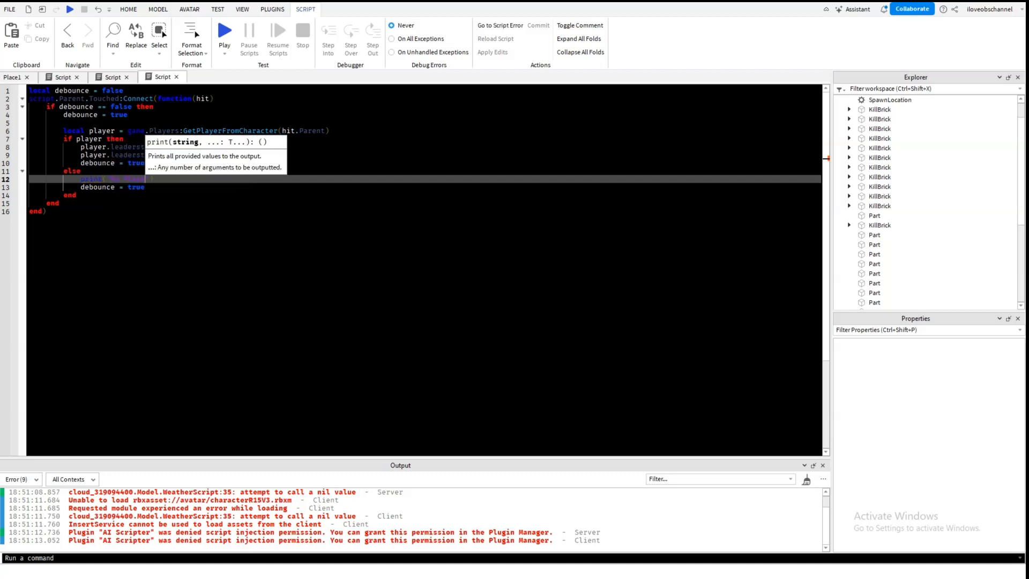
{"action": "type", "text": " found"}
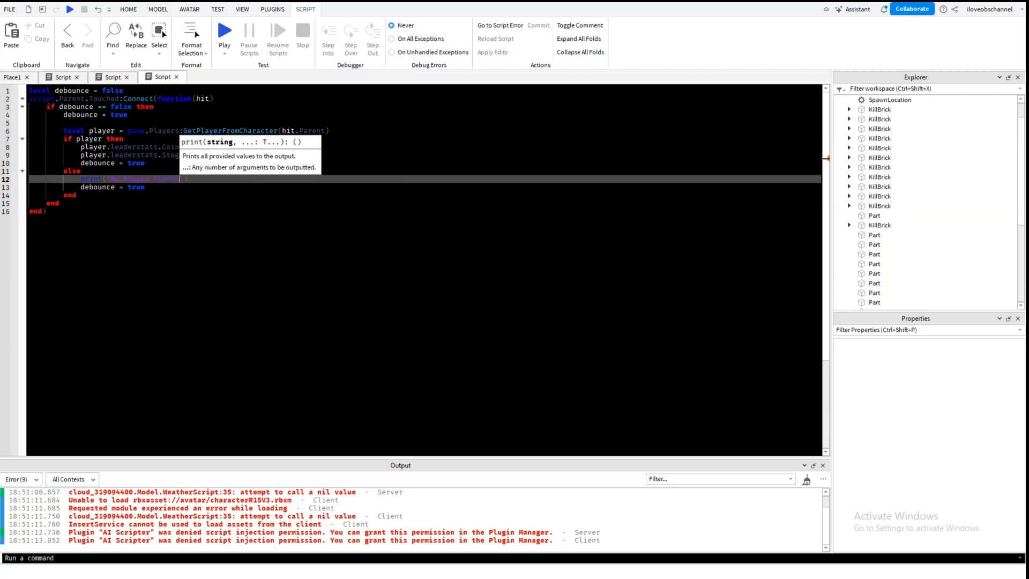
{"action": "key", "text": "BackSpace"}
{"action": "key", "text": "BackSpace"}
{"action": "key", "text": "BackSpace"}
{"action": "type", "text": "nd"}
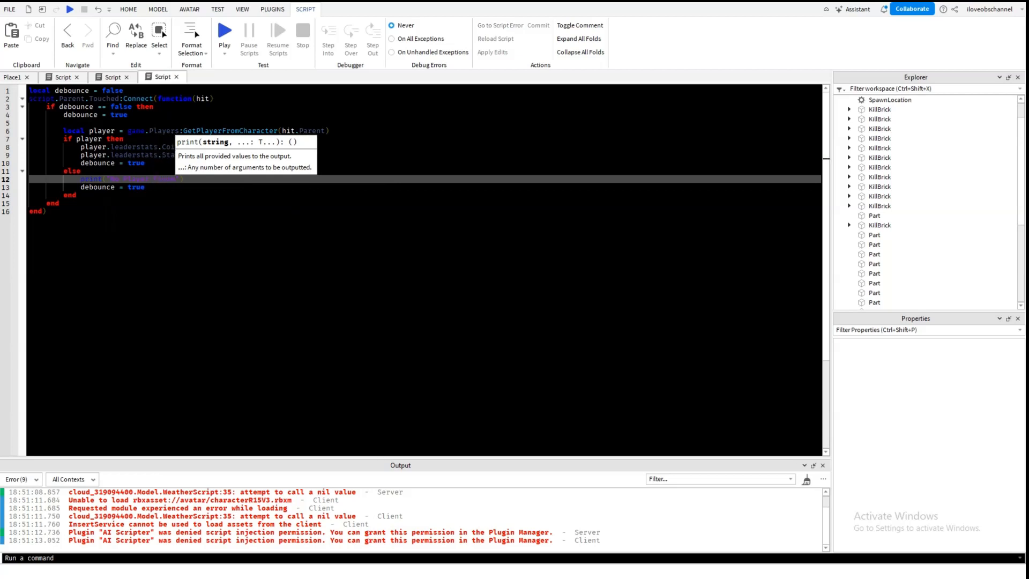
{"action": "left_click", "coordinate": [46, 211]}
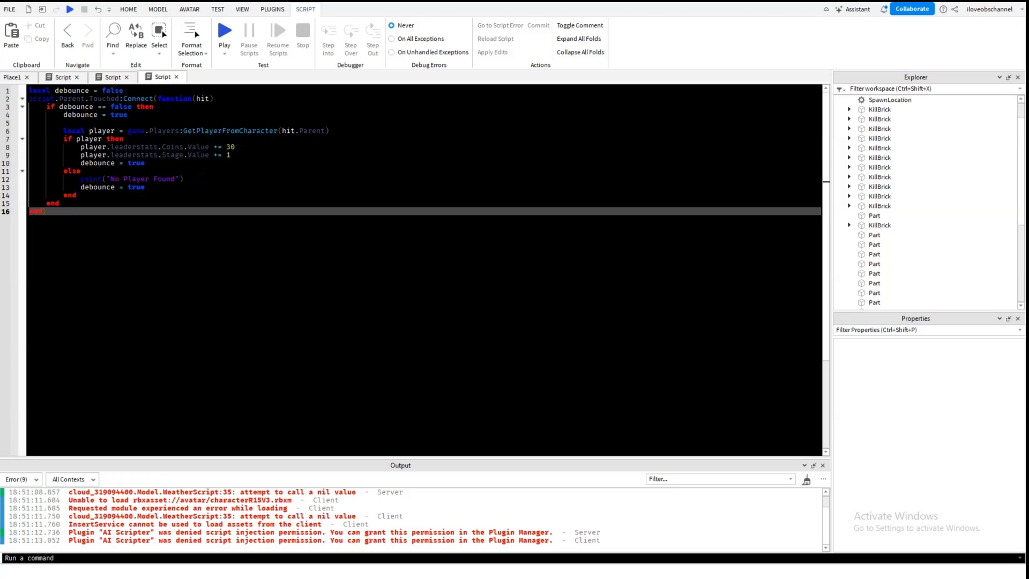
{"action": "left_click_drag", "start_coordinate": [64, 139], "coordinate": [115, 132]}
{"action": "left_click", "coordinate": [124, 139]}
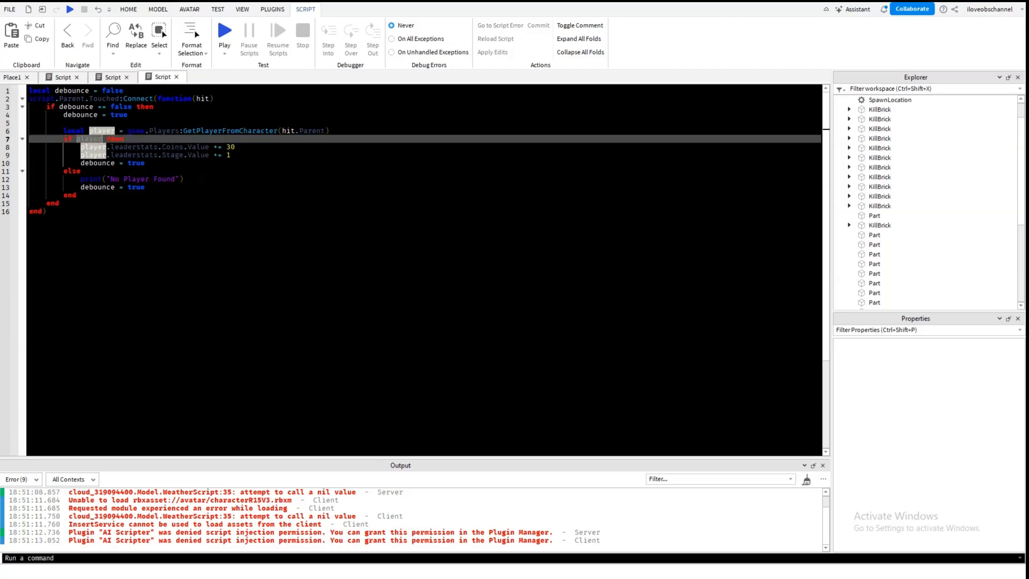
{"action": "left_click_drag", "start_coordinate": [241, 171], "coordinate": [305, 179]}
{"action": "left_click", "coordinate": [180, 186]}
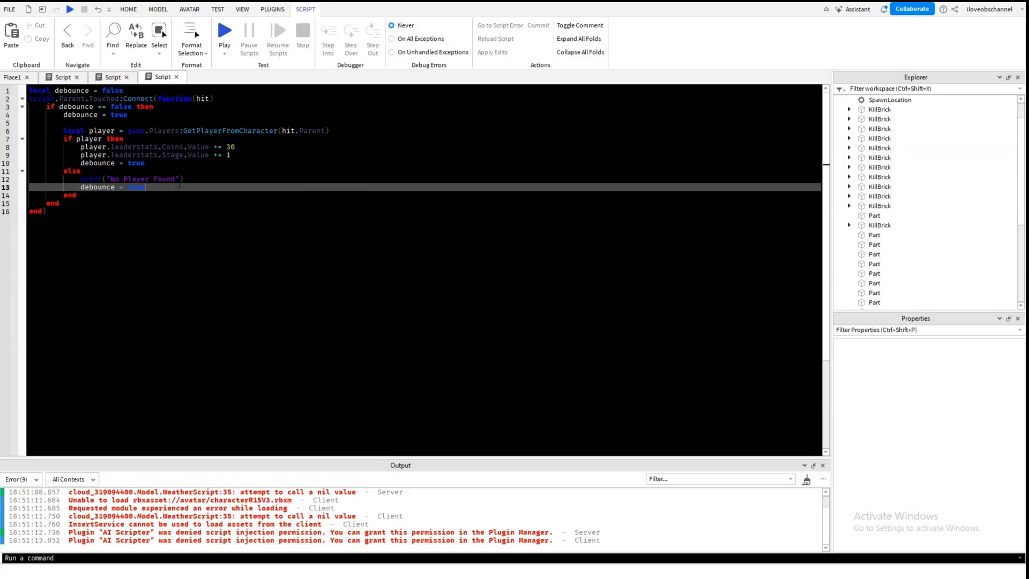
{"action": "double_click", "coordinate": [96, 187]}
{"action": "left_click", "coordinate": [196, 171]}
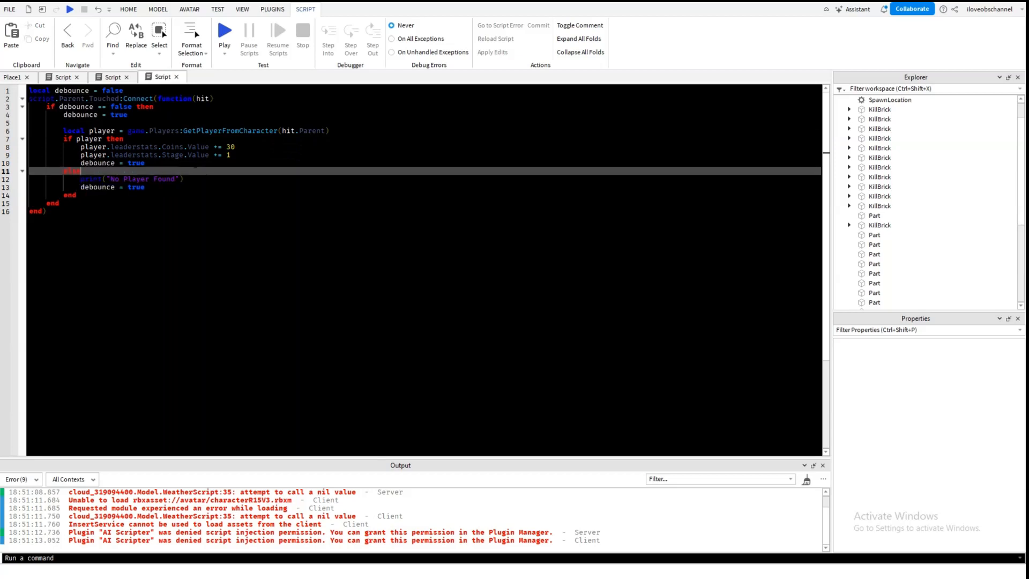
- Change the debounce value to false both after the Stage reward and in the else branch
{"action": "double_click", "coordinate": [136, 163]}
{"action": "type", "text": "fa"}
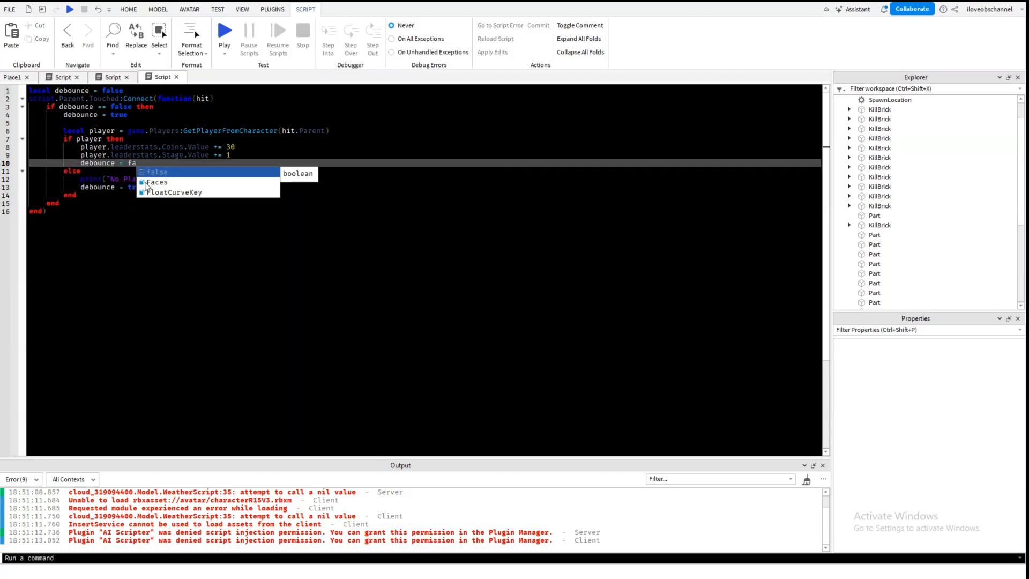
{"action": "key", "text": "Tab"}
{"action": "double_click", "coordinate": [135, 187]}
{"action": "type", "text": "fa"}
{"action": "key", "text": "Tab"}
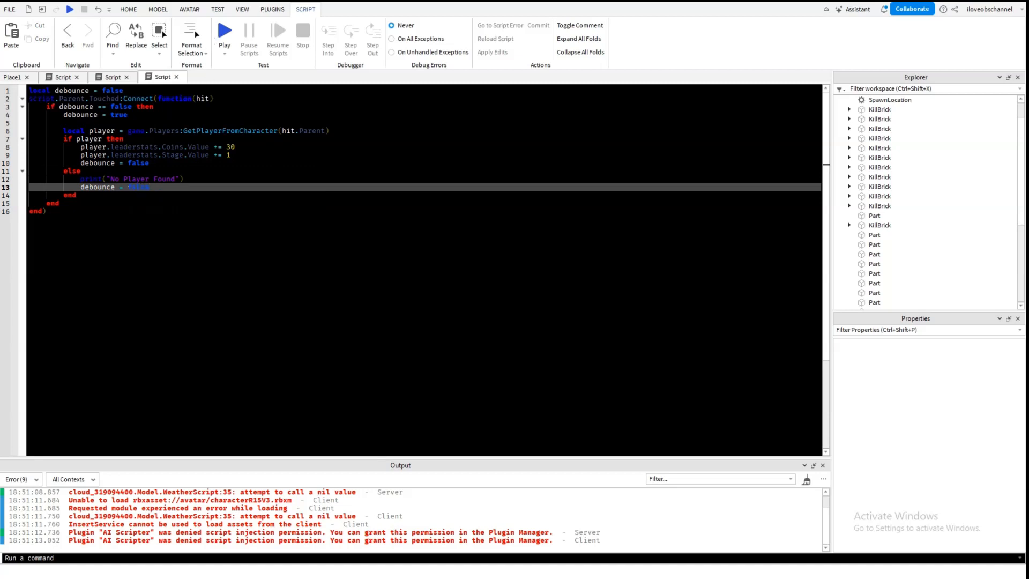
- Add player.Character.HumanoidRootPart.CFrame = workspace.SpawnLocation.CFrame directly below the Stage reward line in the player check
{"action": "left_click", "coordinate": [259, 154]}
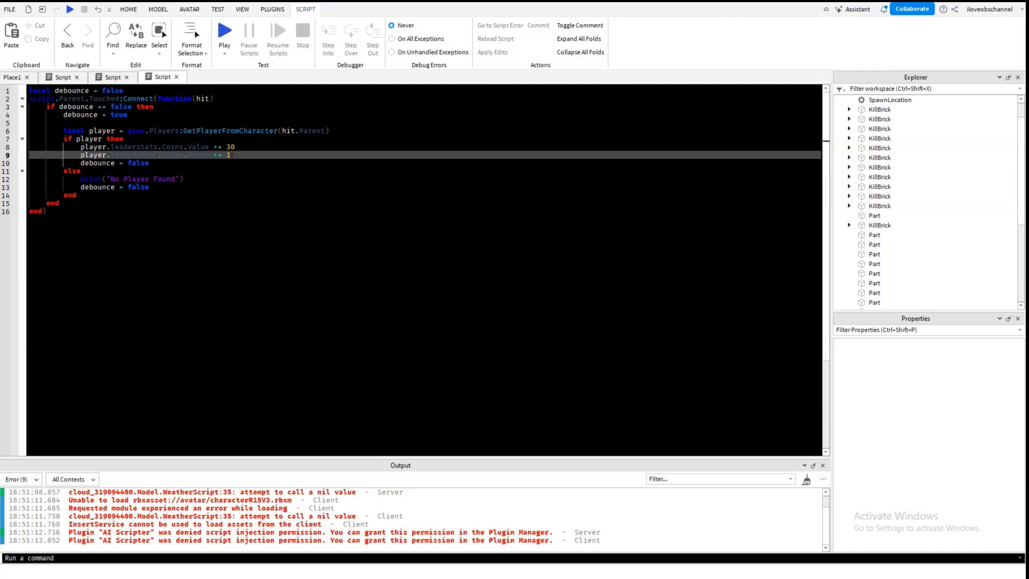
{"action": "key", "text": "Tab"}
{"action": "key", "text": "Return"}
{"action": "type", "text": "pla"}
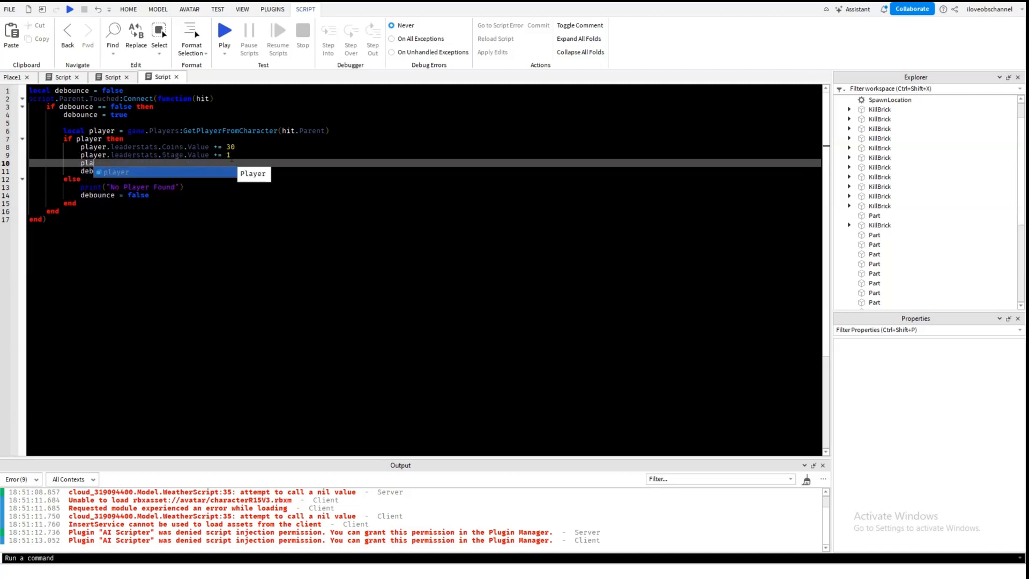
{"action": "type", "text": "yer.Character"}
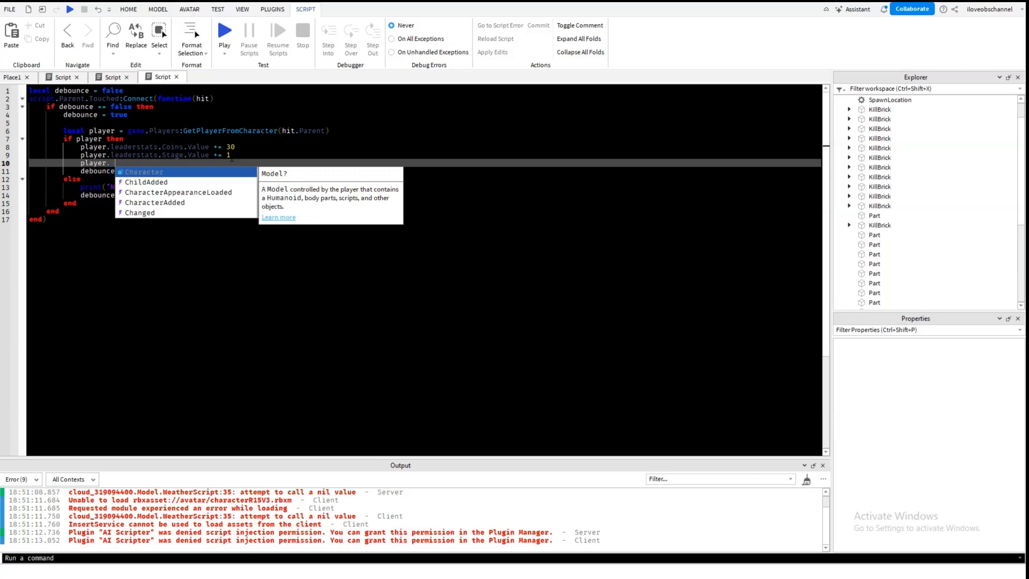
{"action": "key", "text": "Tab"}
{"action": "type", "text": ".Huma"}
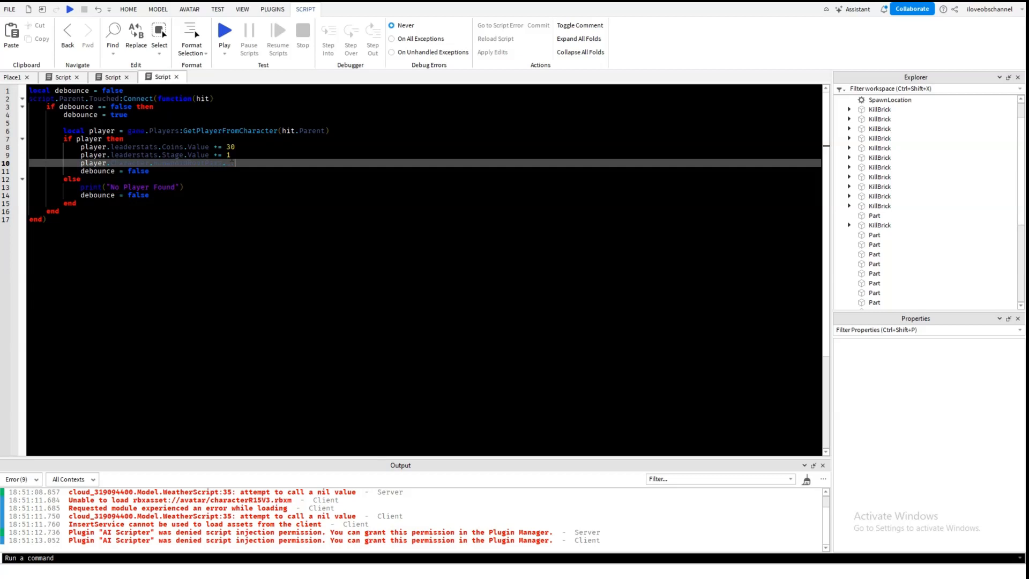
{"action": "type", "text": "wo"}
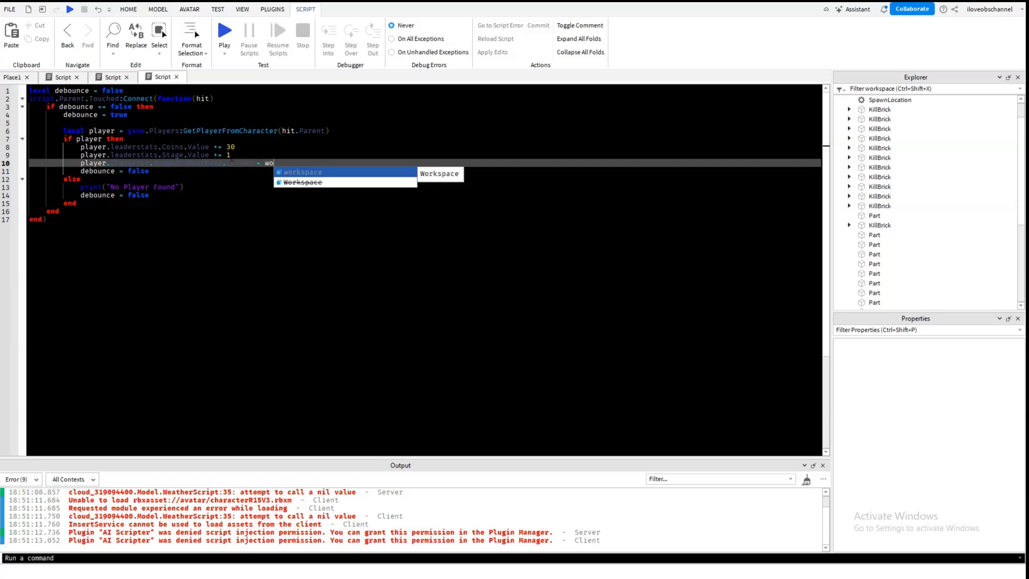
{"action": "type", "text": "rkspace.SpawnLocation.C"}
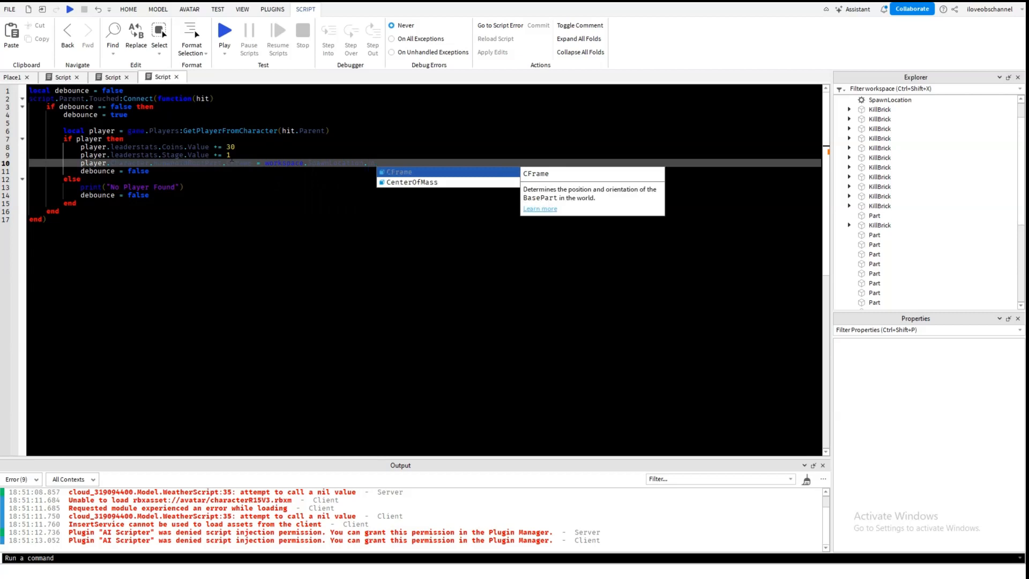
{"action": "key", "text": "Tab"}
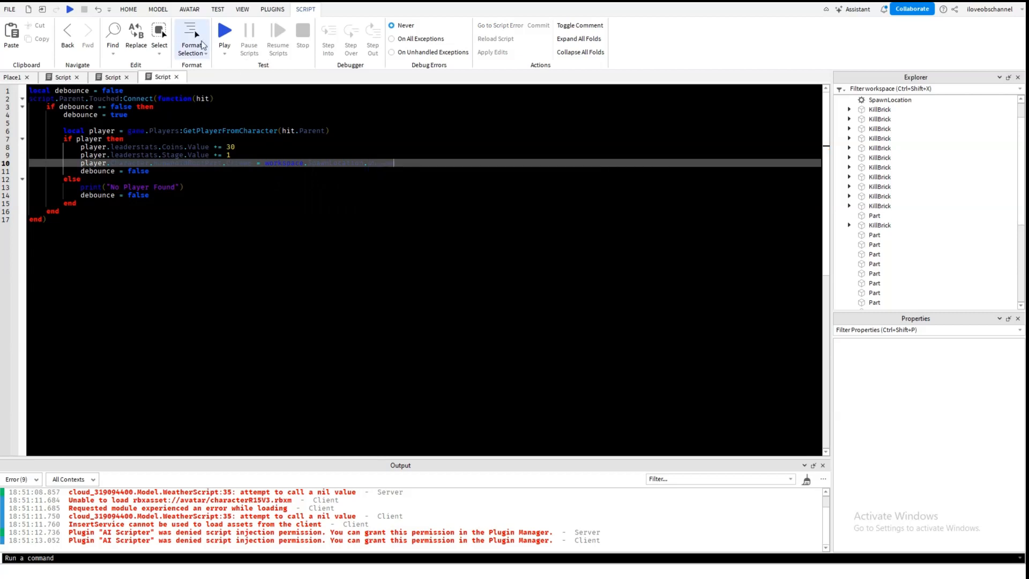
- Run a short playtest to check where the character spawns, and stop it
{"action": "left_click", "coordinate": [225, 49]}
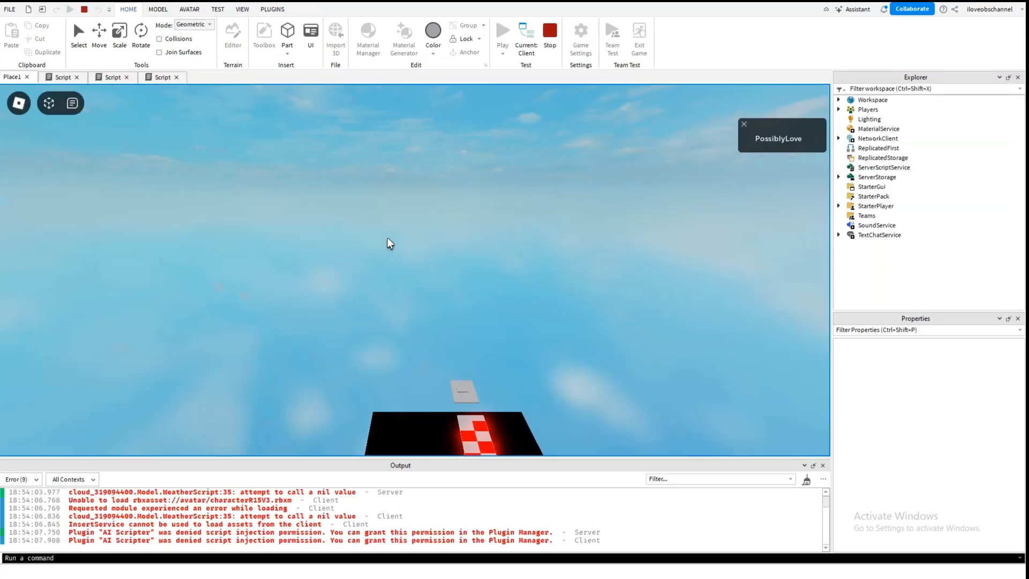
{"action": "mouse_move", "coordinate": [396, 246]}
{"action": "right_mouse_down"}
{"action": "mouse_move", "coordinate": [332, 263]}
{"action": "mouse_move", "coordinate": [374, 241]}
{"action": "right_mouse_up"}
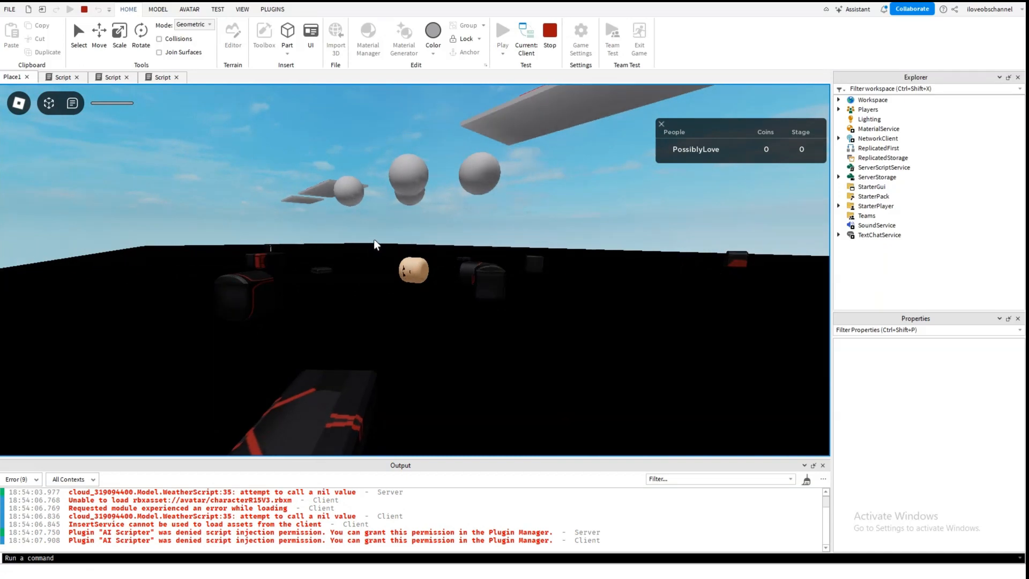
{"action": "left_click", "coordinate": [838, 99]}
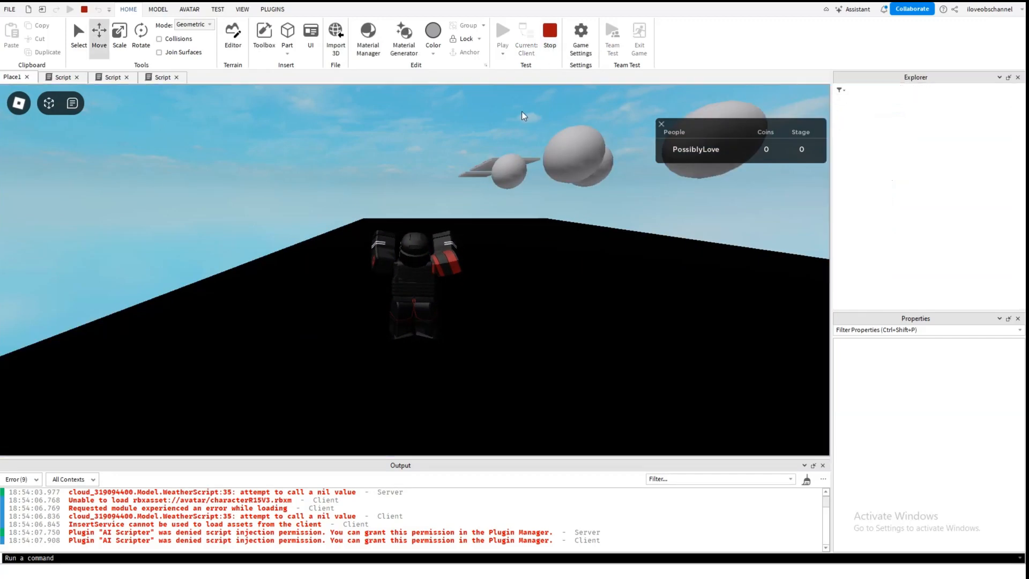
{"action": "key", "text": "shift+F5"}
- Select the SpawnLocation above the first platform, enable it and turn off its CanCollide property
{"action": "right_click_drag", "start_coordinate": [613, 153], "coordinate": [487, 168]}
{"action": "key", "text": "w"}
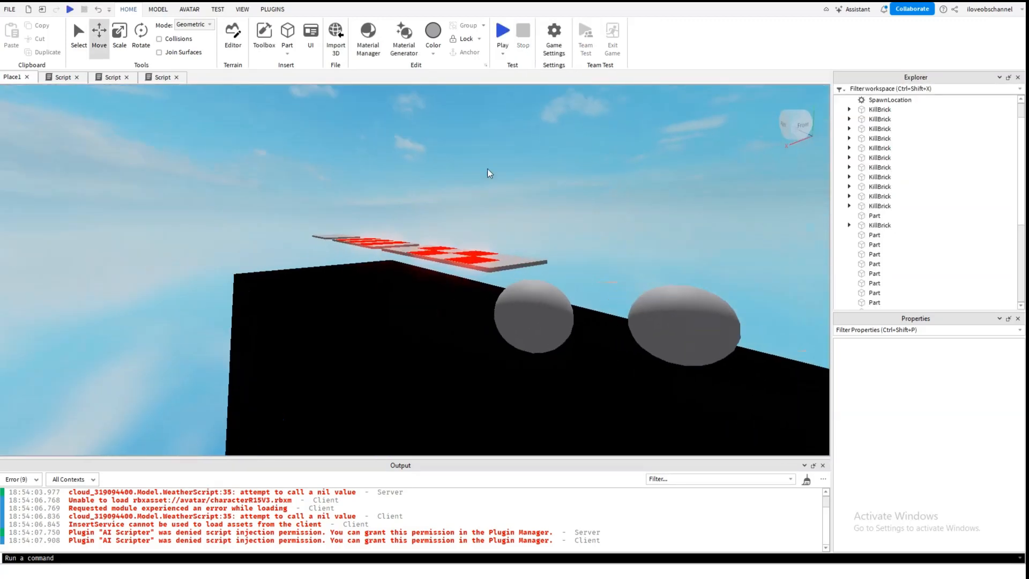
{"action": "left_click", "coordinate": [320, 205]}
{"action": "right_click_drag", "start_coordinate": [320, 205], "coordinate": [320, 205]}
{"action": "key", "text": "w"}
{"action": "key", "text": "s"}
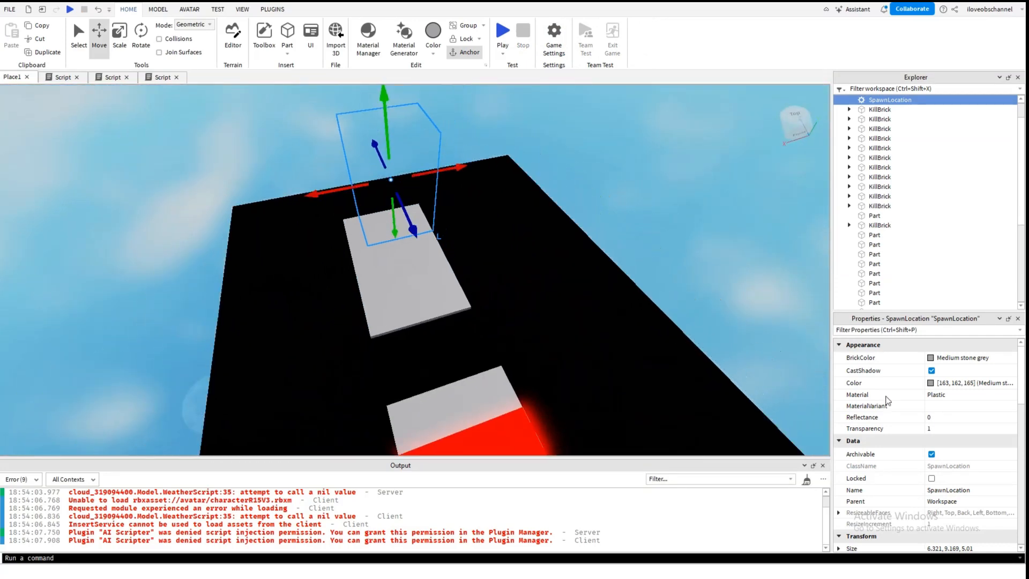
{"action": "scroll", "coordinate": [953, 437], "scroll_direction": "down", "scroll_amount": 8}
{"action": "scroll", "coordinate": [953, 438], "scroll_direction": "down", "scroll_amount": 6}
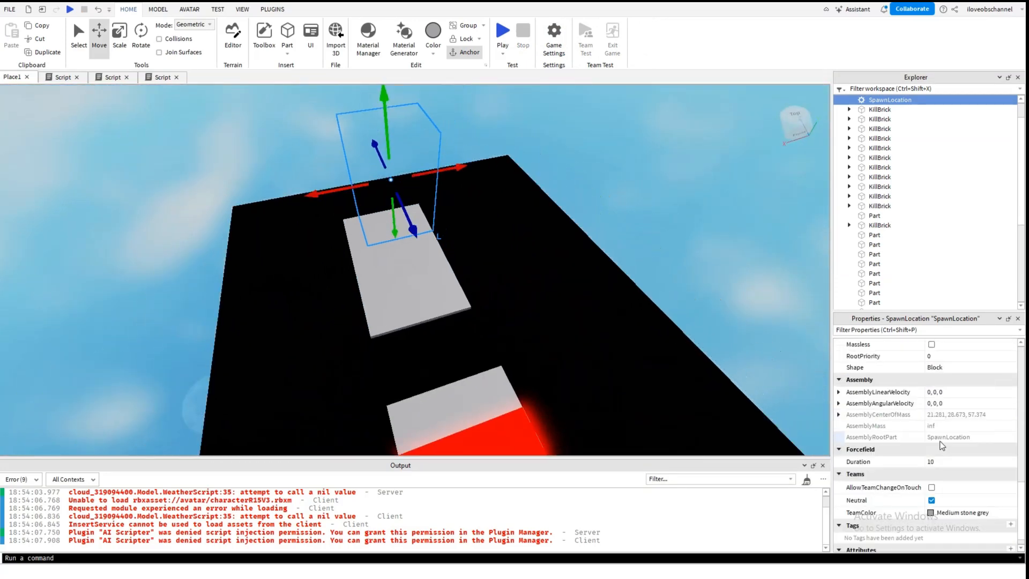
{"action": "scroll", "coordinate": [942, 453], "scroll_direction": "up", "scroll_amount": 3}
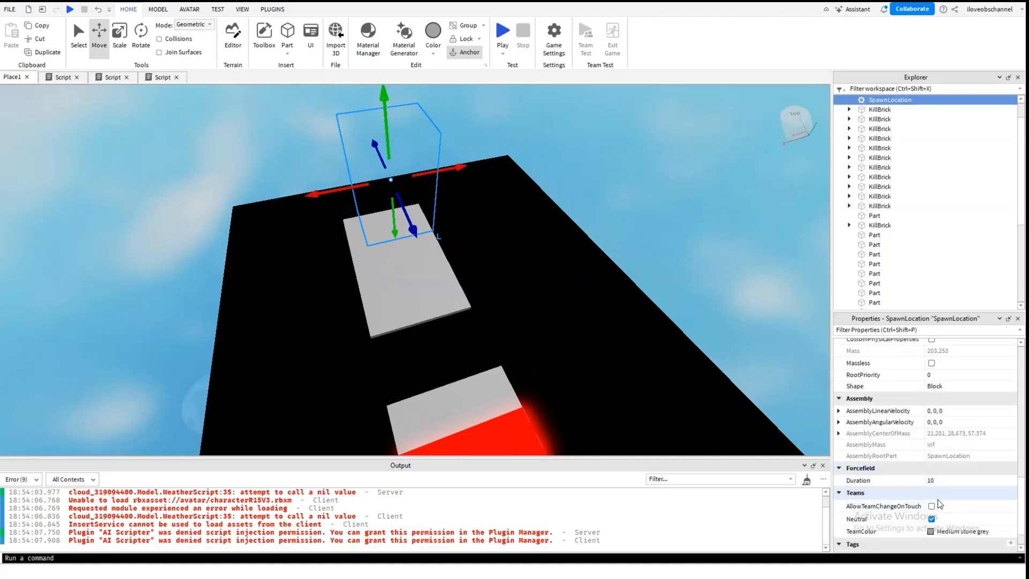
{"action": "scroll", "coordinate": [933, 503], "scroll_direction": "up", "scroll_amount": 5}
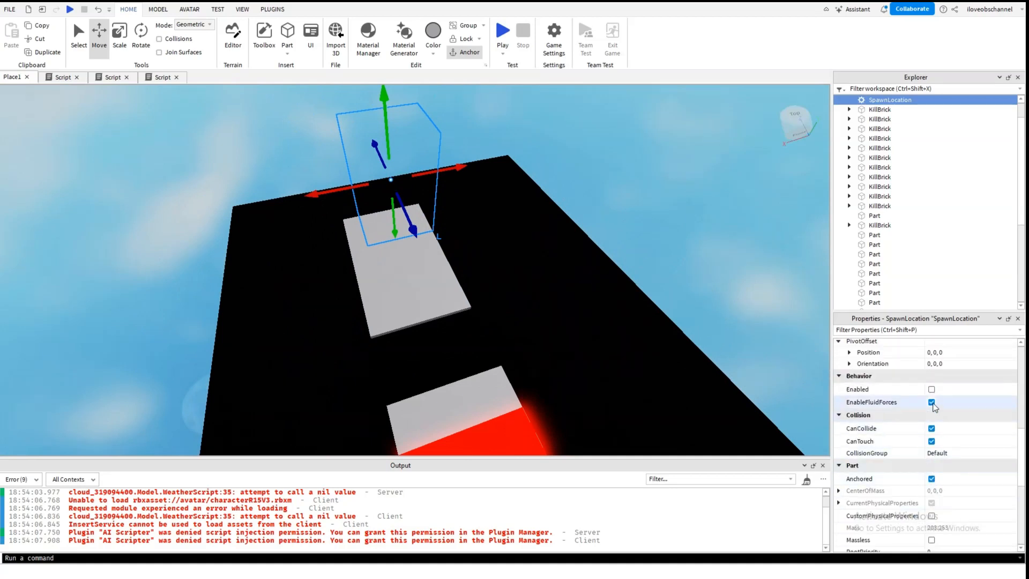
{"action": "left_click", "coordinate": [933, 391]}
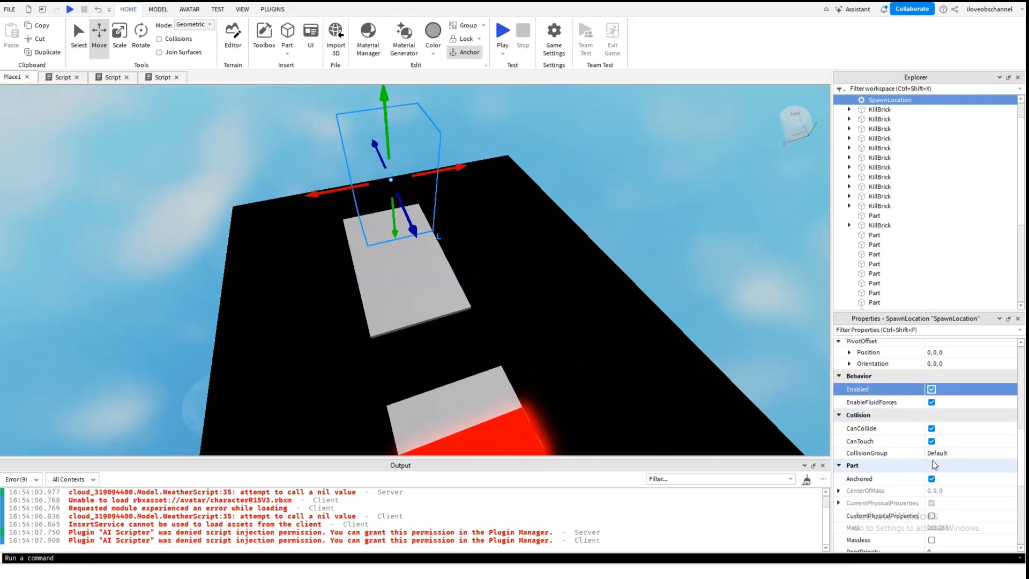
{"action": "left_click", "coordinate": [932, 431]}
{"action": "left_click", "coordinate": [600, 179]}
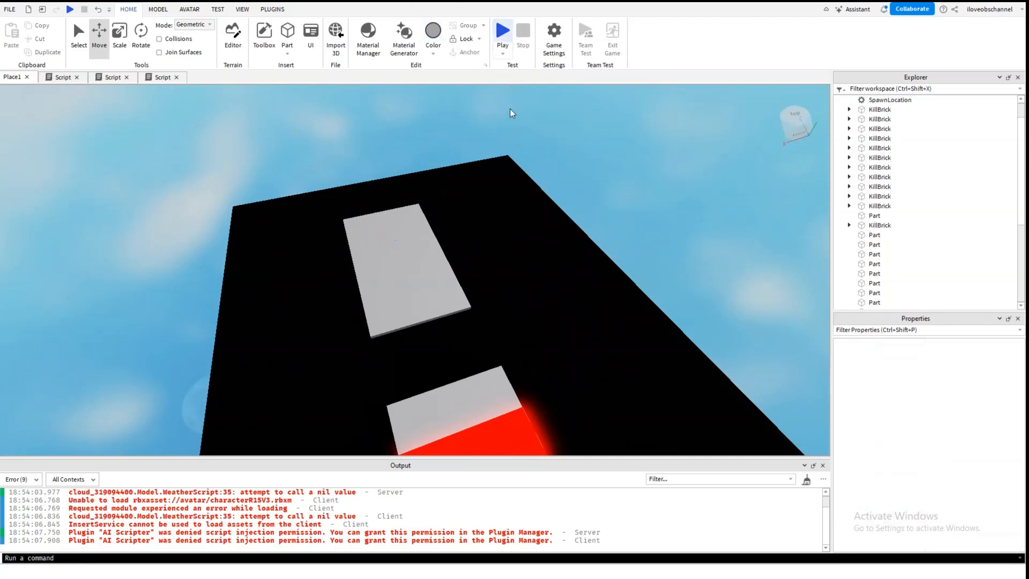
- Start a playtest and take the character across the striped kill-brick platform and onto the first checkered one
{"action": "key", "text": "F5"}
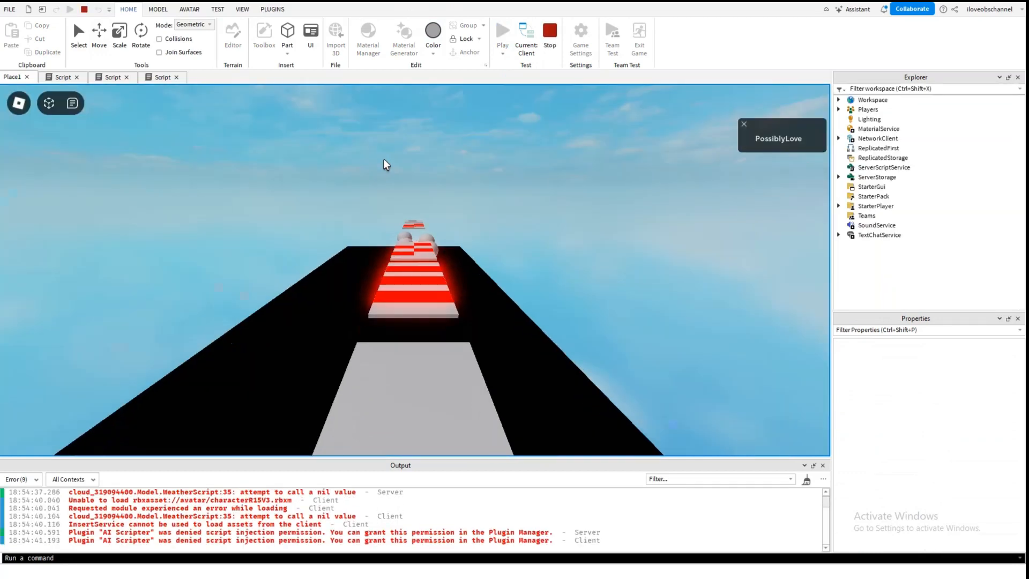
{"action": "right_click_drag", "start_coordinate": [383, 163], "coordinate": [384, 164]}
{"action": "key", "text": "shift"}
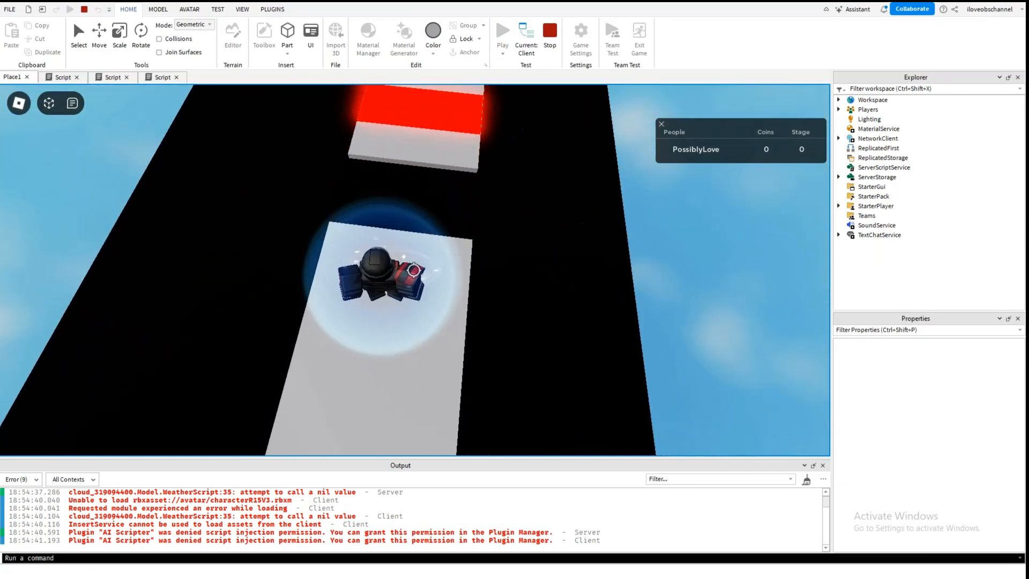
{"action": "key", "text": "space"}
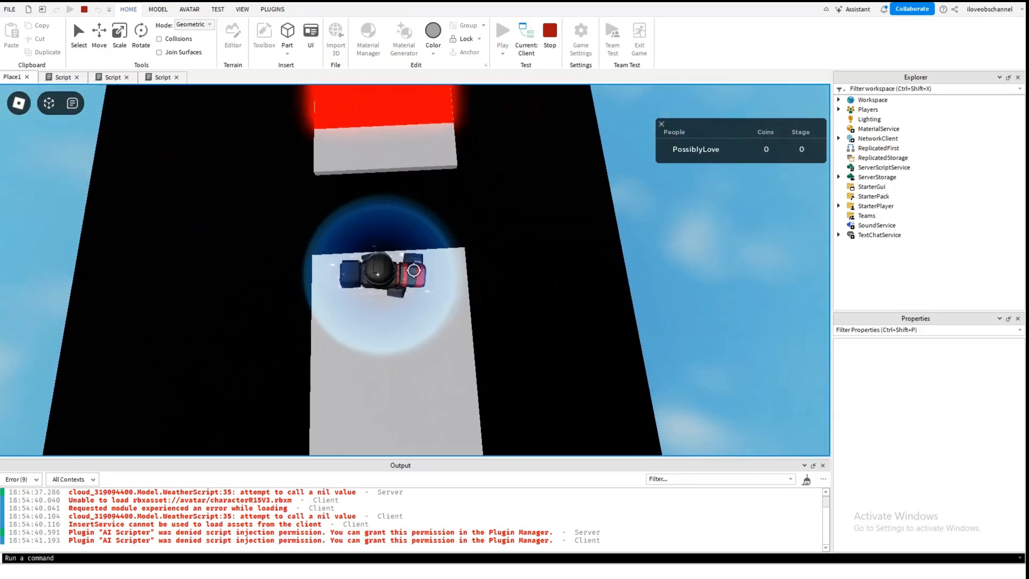
{"action": "key", "text": "w"}
{"action": "key", "text": "space"}
{"action": "key", "text": "w"}
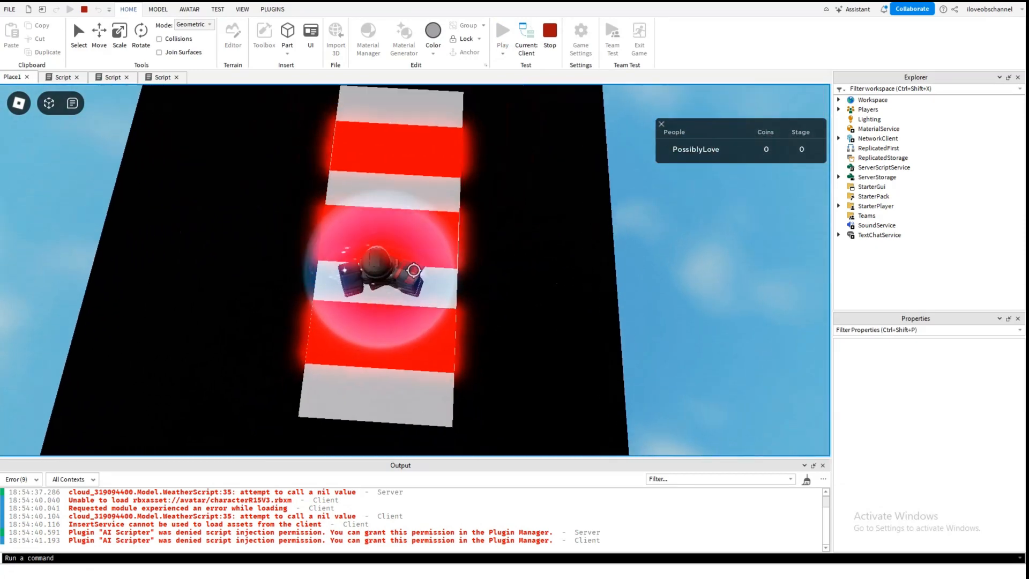
{"action": "key", "text": "w"}
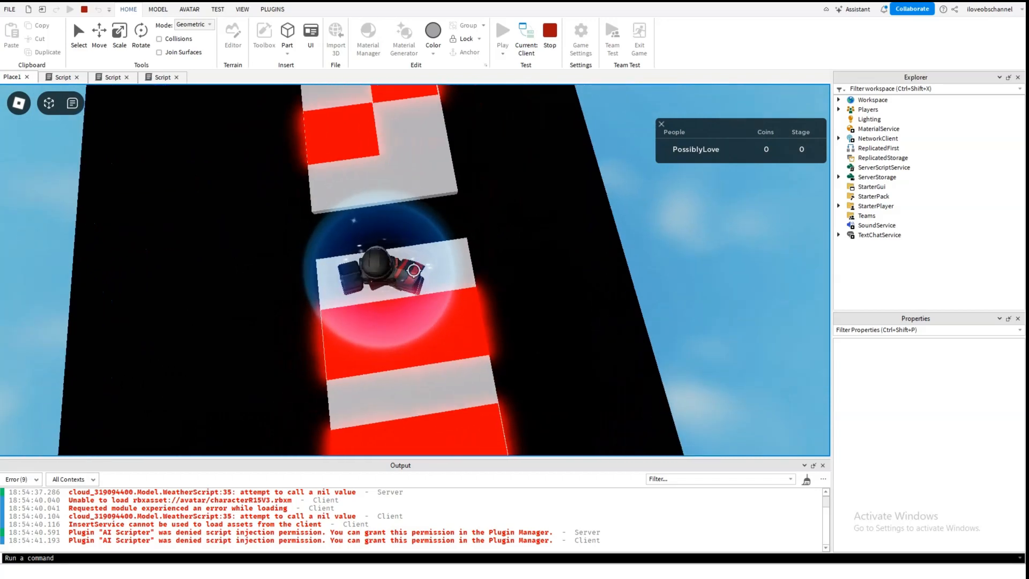
{"action": "key", "text": "w"}
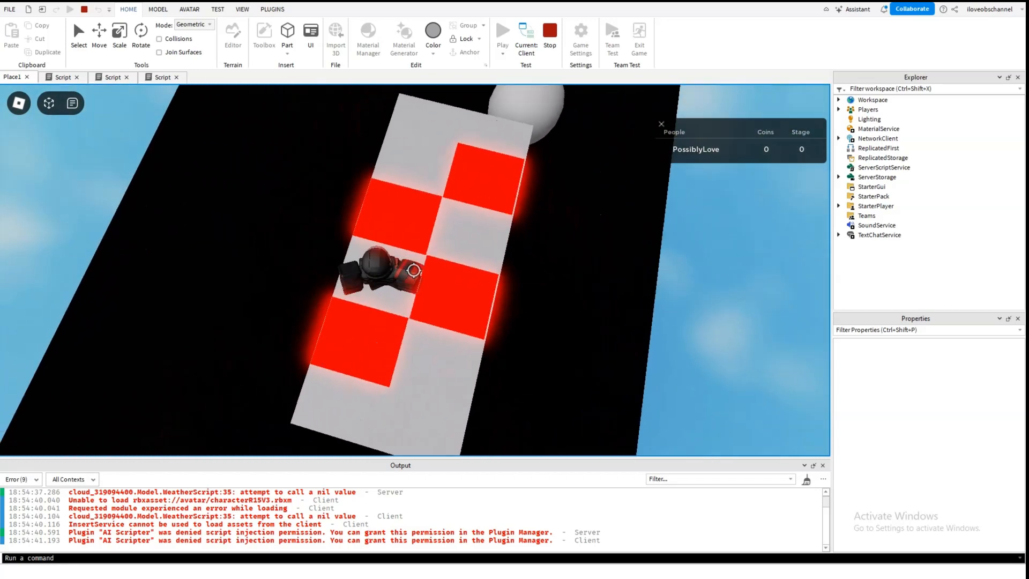
- Take the character over the spheres and the second checkered platform to touch the End part
{"action": "key", "text": "w"}
{"action": "key", "text": "space"}
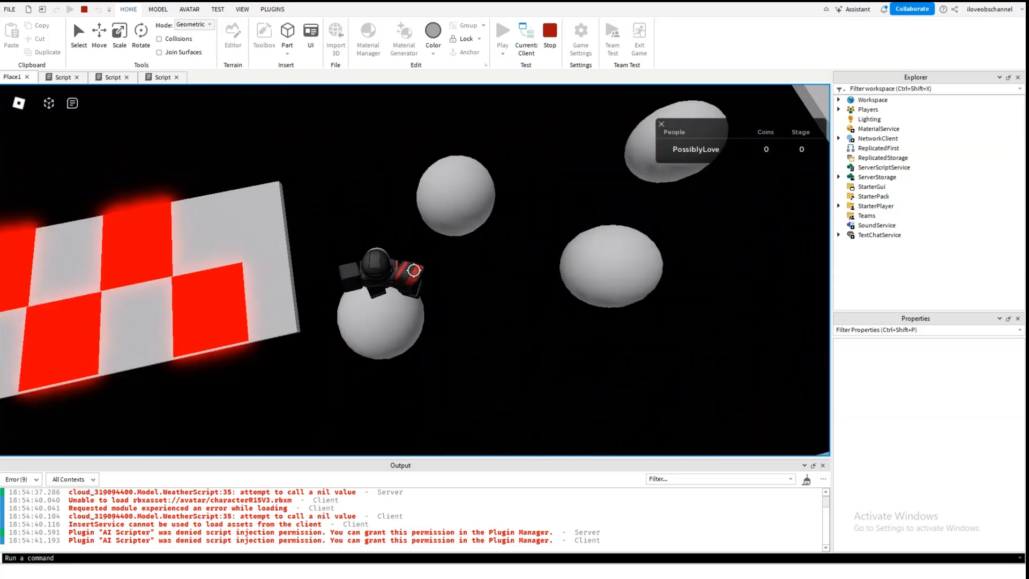
{"action": "key", "text": "w"}
{"action": "key", "text": "space"}
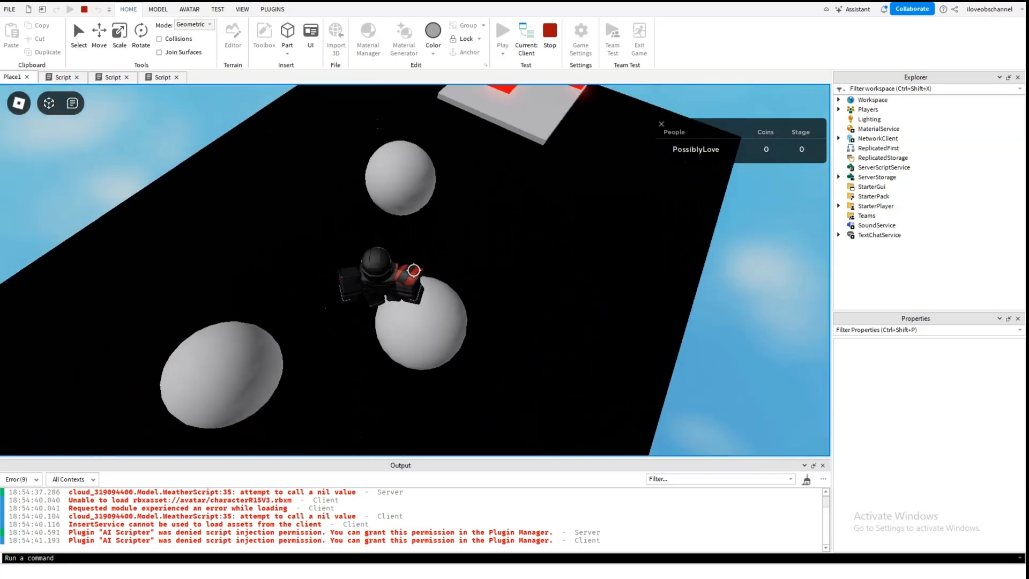
{"action": "key", "text": "w"}
{"action": "key", "text": "space"}
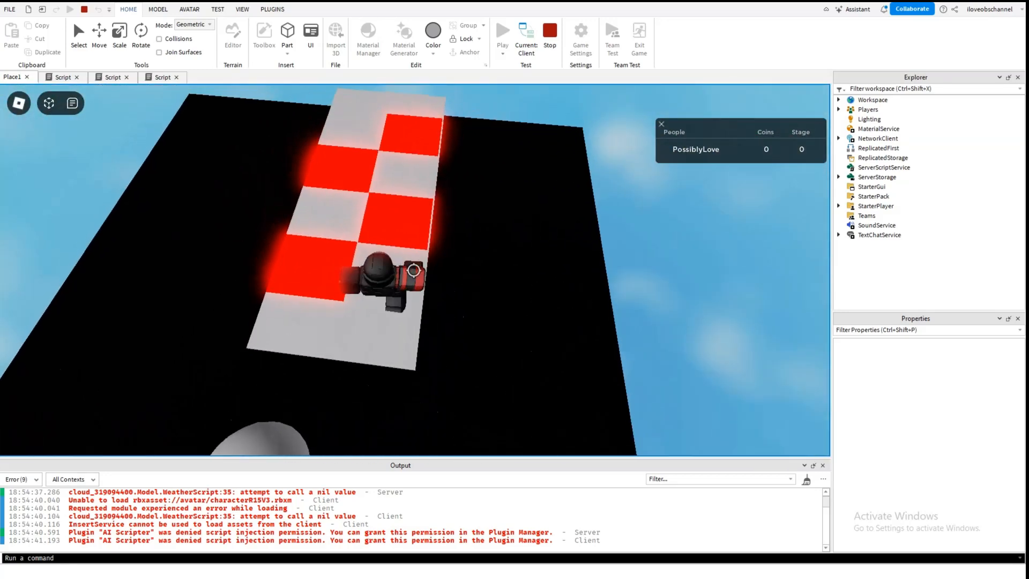
{"action": "key", "text": "w"}
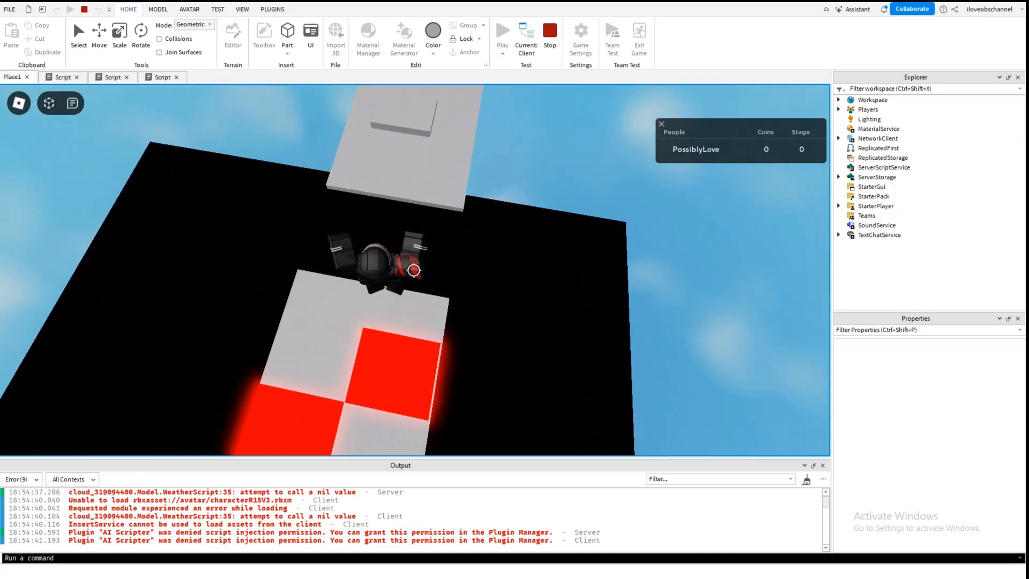
{"action": "key", "text": "w"}
{"action": "key", "text": "shift"}
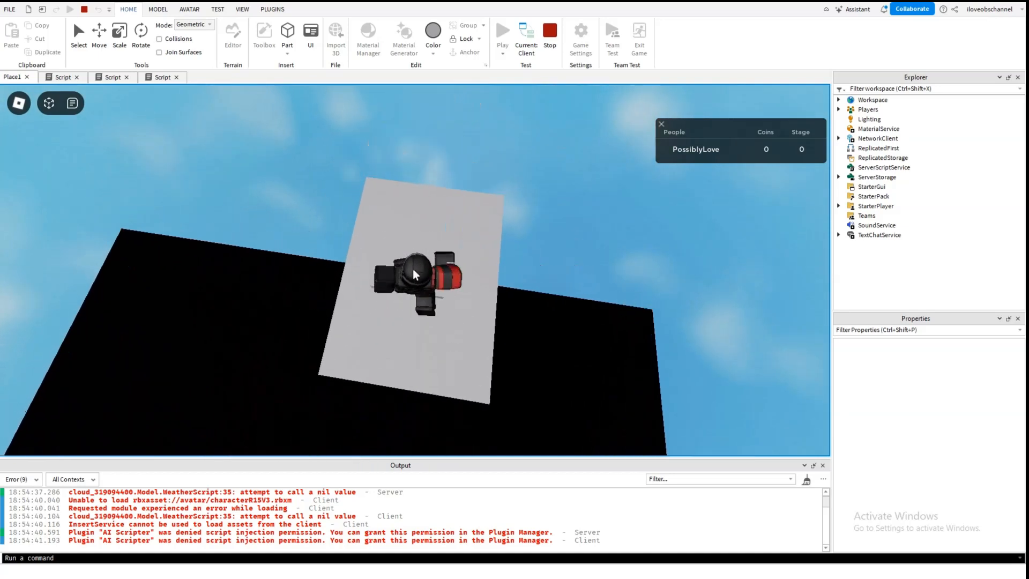
{"action": "right_click_drag", "start_coordinate": [414, 270], "coordinate": [413, 269]}
{"action": "key", "text": "s"}
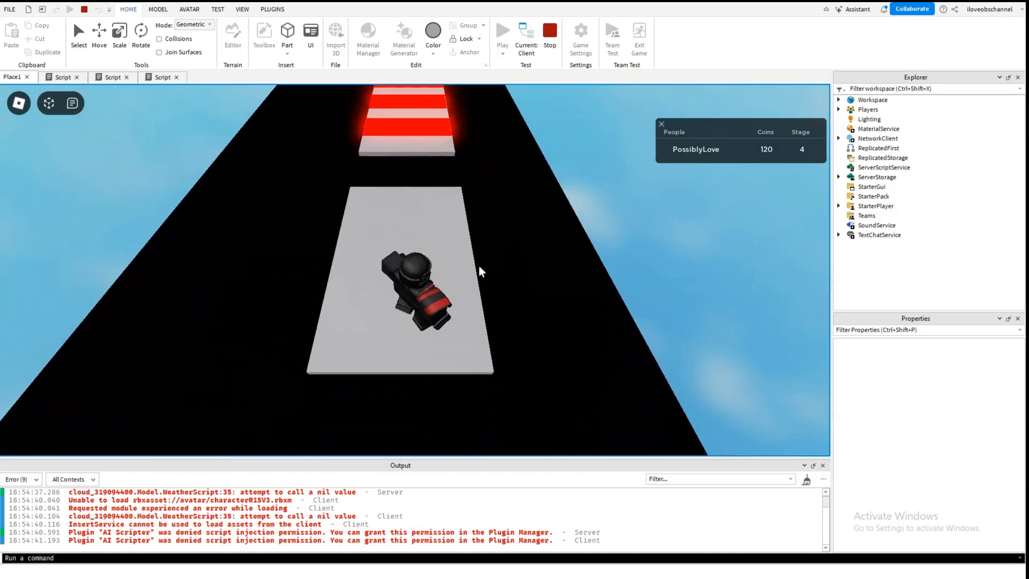
- Check the awarded Coins and Stage values on the leaderboard, and stop the playtest
{"action": "left_click", "coordinate": [767, 153]}
{"action": "left_click", "coordinate": [701, 193]}
{"action": "key", "text": "w"}
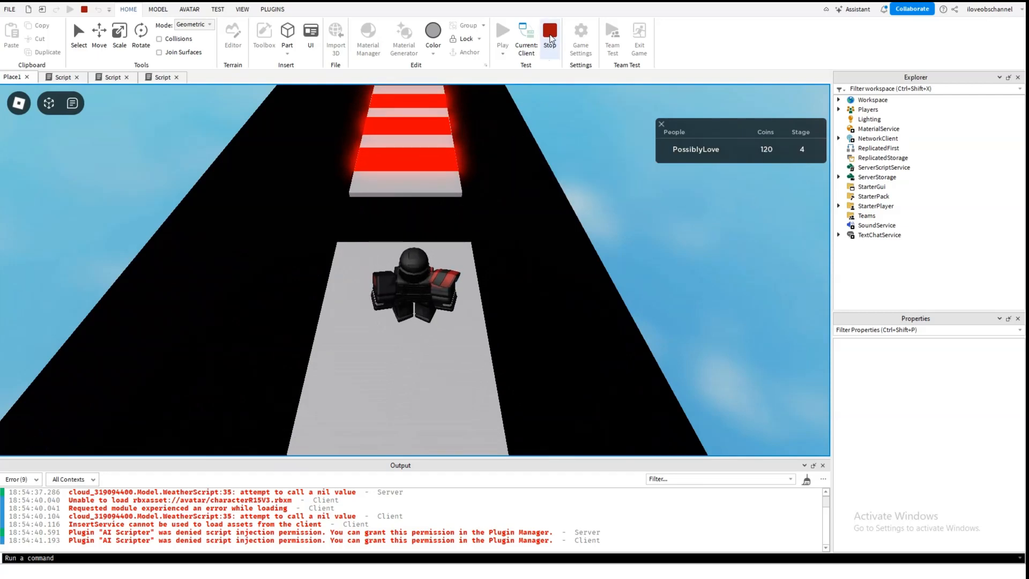
{"action": "left_click", "coordinate": [550, 33]}
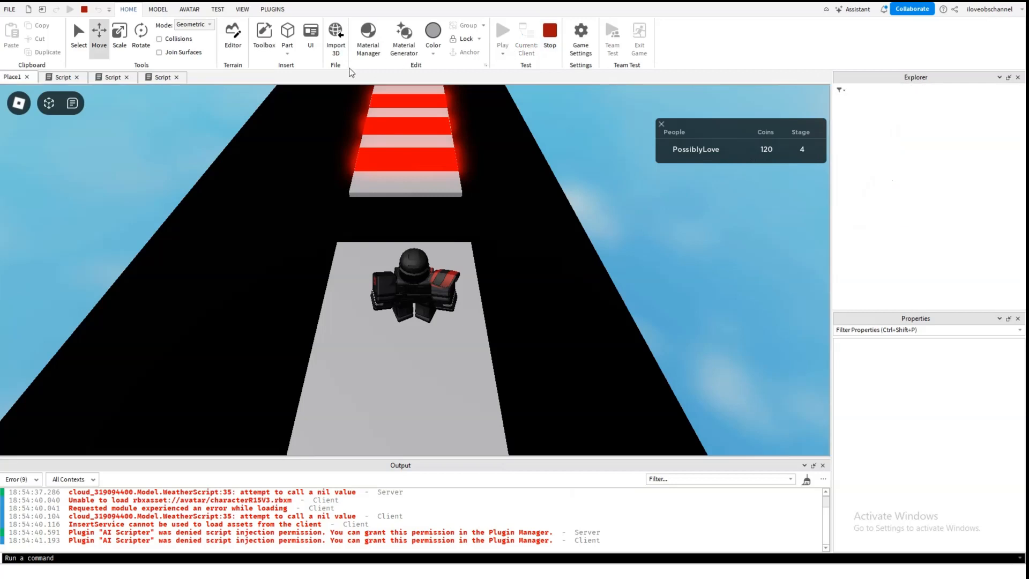
- In the End part's script, insert wait(2) after the teleport line and before the debounce reset in the player branch
{"action": "left_click", "coordinate": [154, 76]}
{"action": "left_click", "coordinate": [241, 148]}
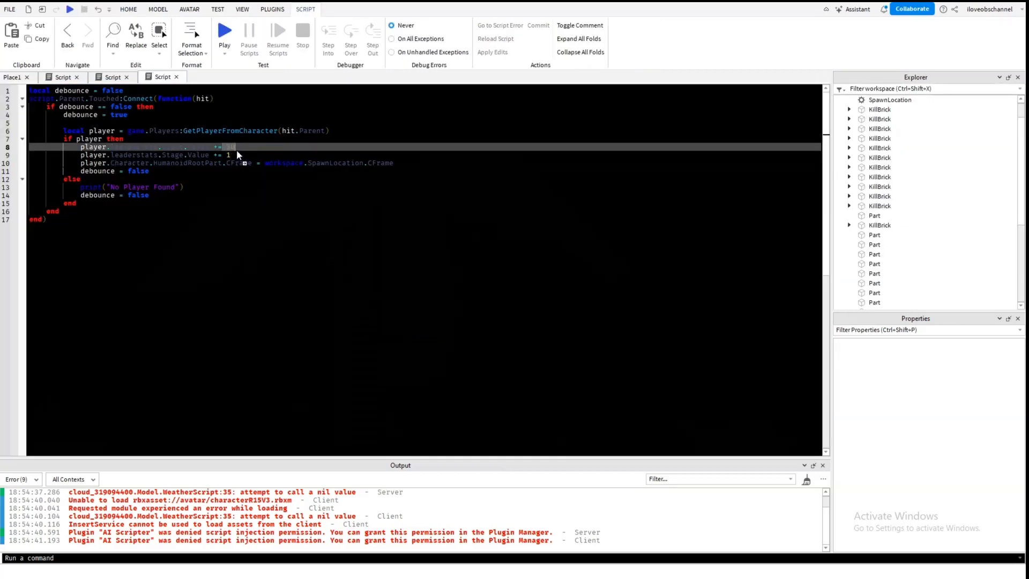
{"action": "left_click", "coordinate": [236, 155]}
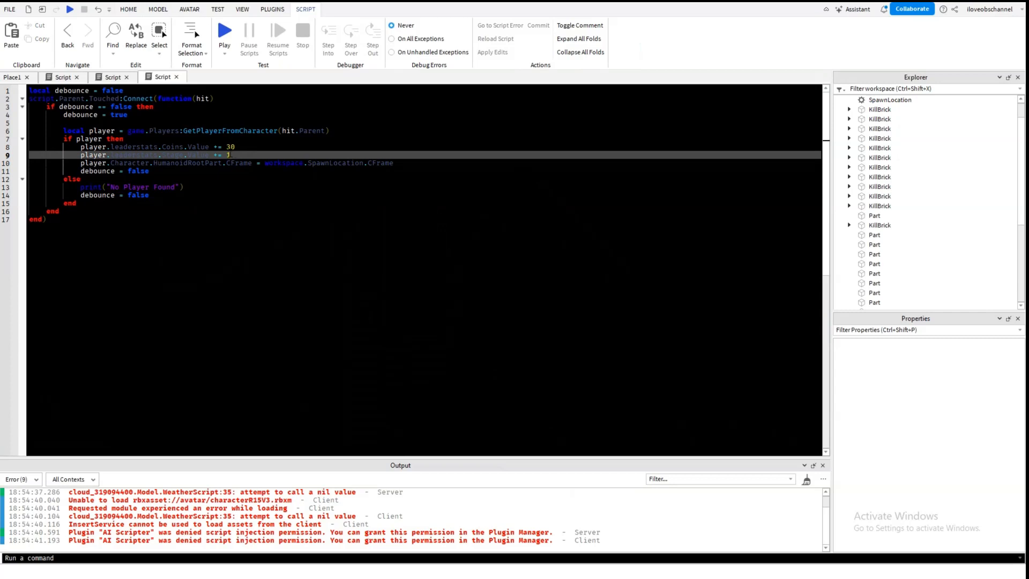
{"action": "left_click", "coordinate": [22, 107]}
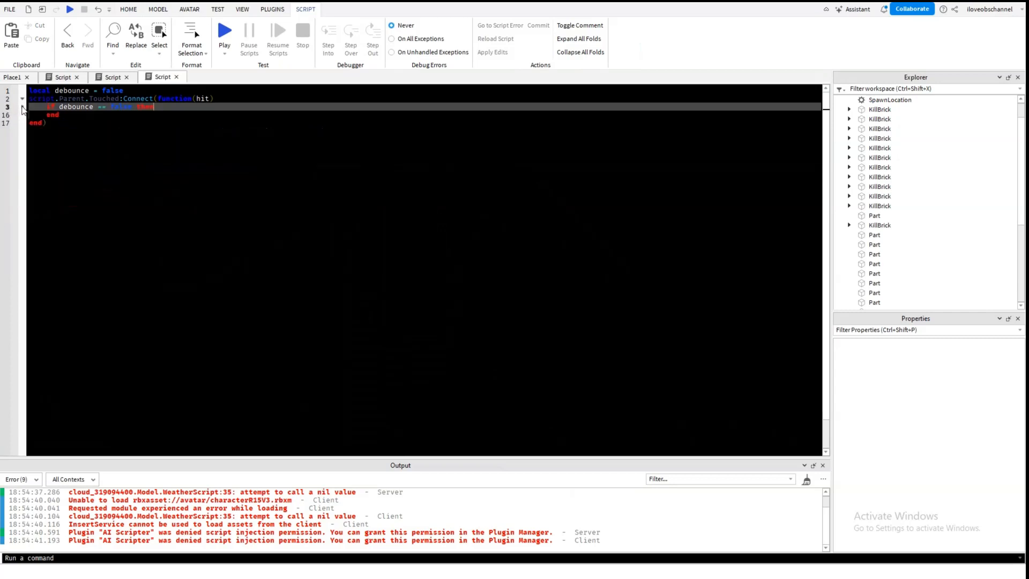
{"action": "left_click", "coordinate": [22, 108]}
{"action": "left_click_drag", "start_coordinate": [149, 171], "coordinate": [411, 162]}
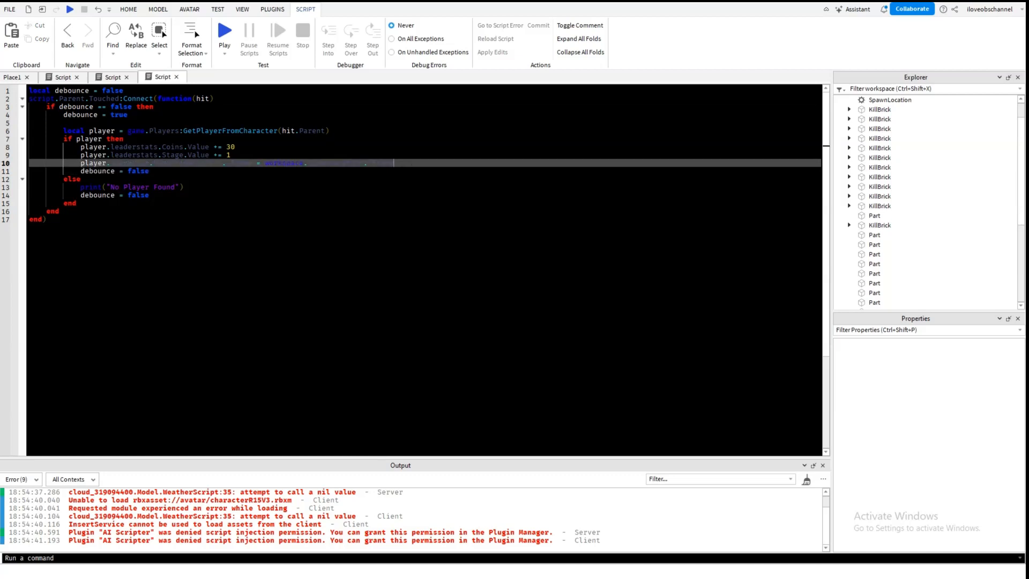
{"action": "key", "text": "End"}
{"action": "key", "text": "Return"}
{"action": "type", "text": "wait"}
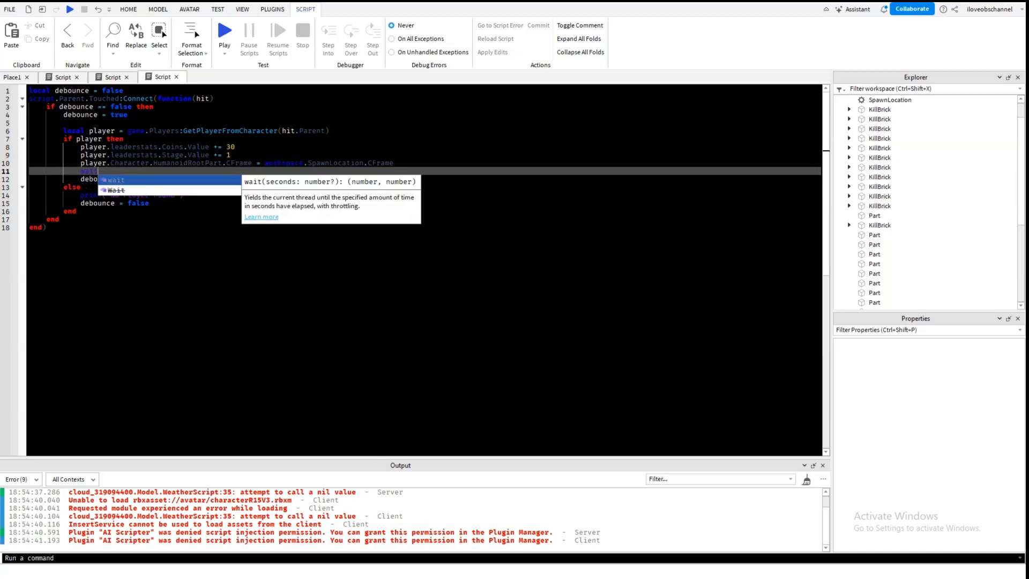
{"action": "type", "text": "("}
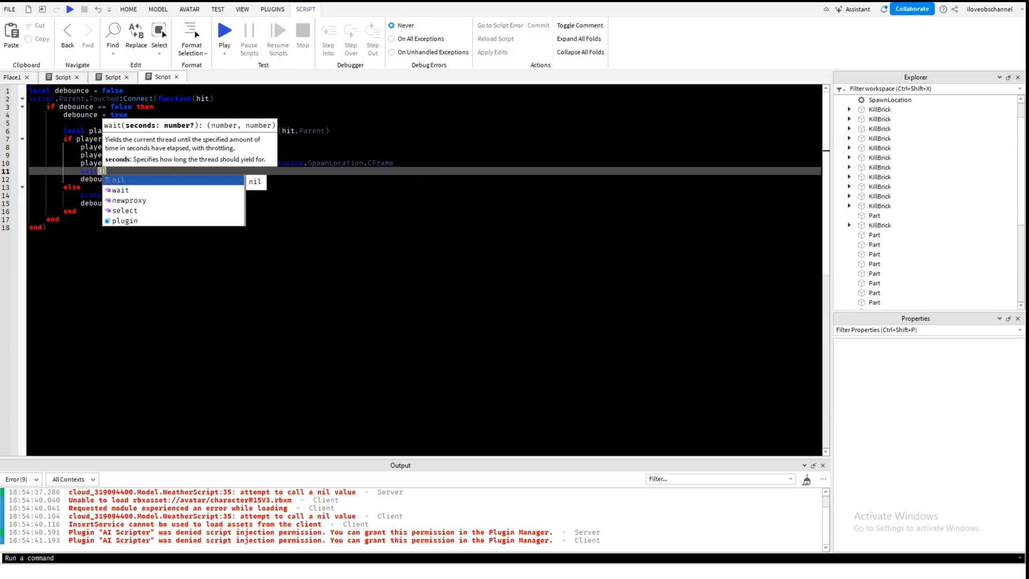
{"action": "type", "text": "2"}
{"action": "left_click", "coordinate": [319, 198]}
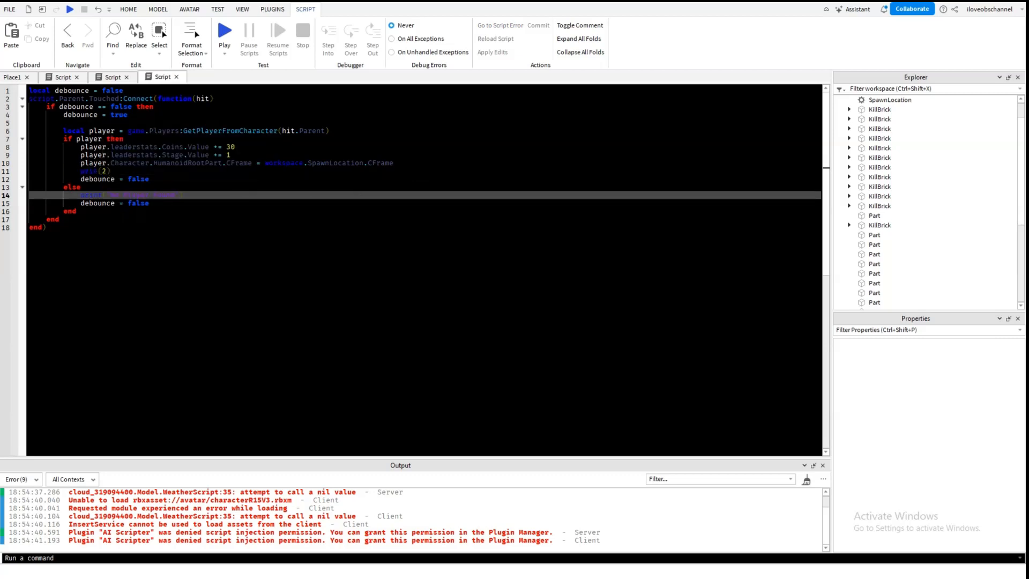
- Insert wait(2) between the "No Player Found" print and the debounce reset in the else branch
{"action": "left_click_drag", "start_coordinate": [80, 179], "coordinate": [172, 180]}
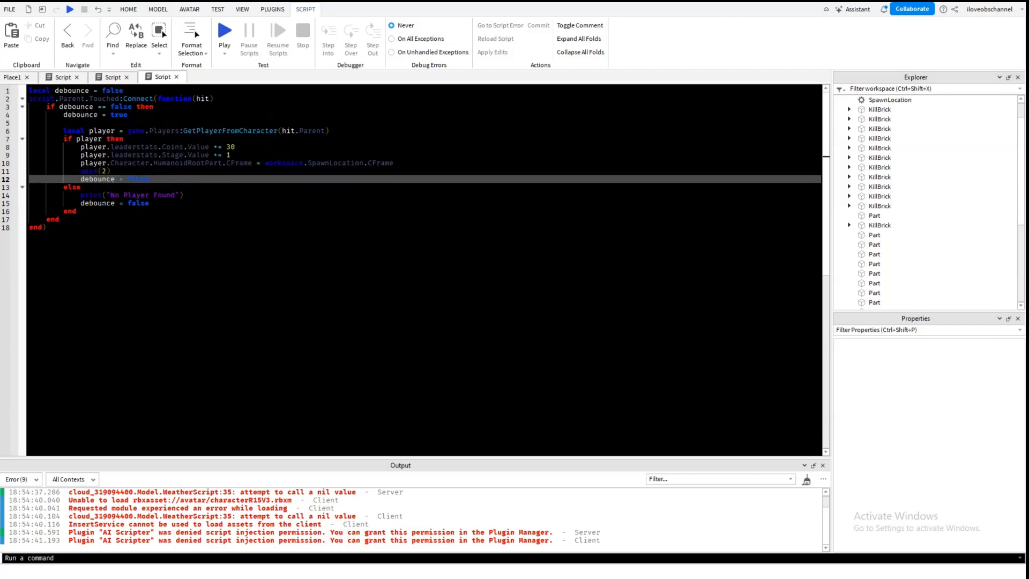
{"action": "left_click_drag", "start_coordinate": [107, 212], "coordinate": [60, 196]}
{"action": "left_click", "coordinate": [117, 211]}
{"action": "left_click_drag", "start_coordinate": [156, 204], "coordinate": [57, 202]}
{"action": "left_click", "coordinate": [57, 202]}
{"action": "left_click", "coordinate": [199, 196]}
{"action": "key", "text": "Return"}
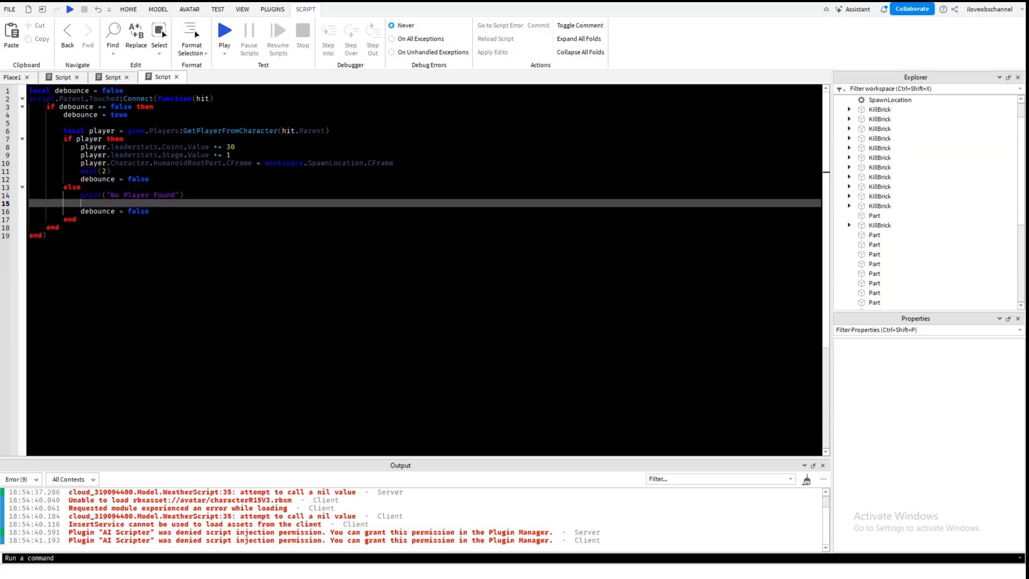
{"action": "type", "text": "wait(2"}
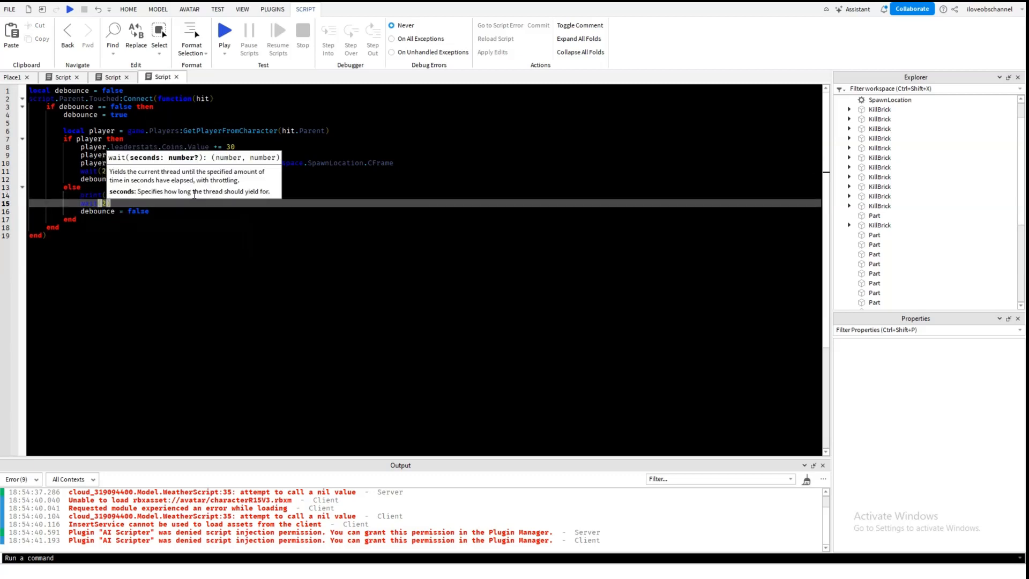
{"action": "left_click", "coordinate": [191, 227]}
- Review the debounce resets and the if/else blocks of the End script, collapsing and expanding the code folds
{"action": "left_click_drag", "start_coordinate": [128, 178], "coordinate": [175, 178]}
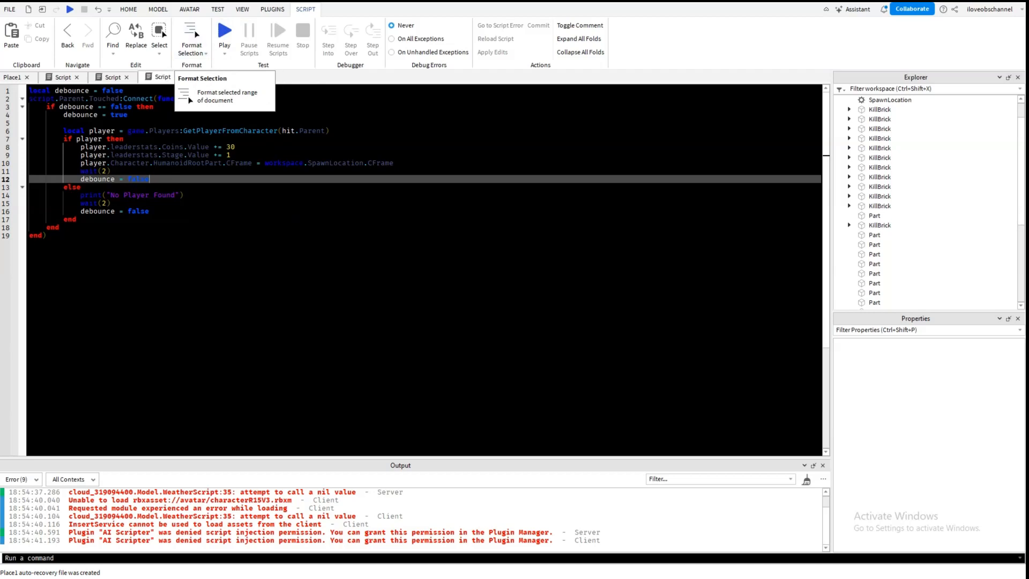
{"action": "left_click_drag", "start_coordinate": [149, 212], "coordinate": [82, 196]}
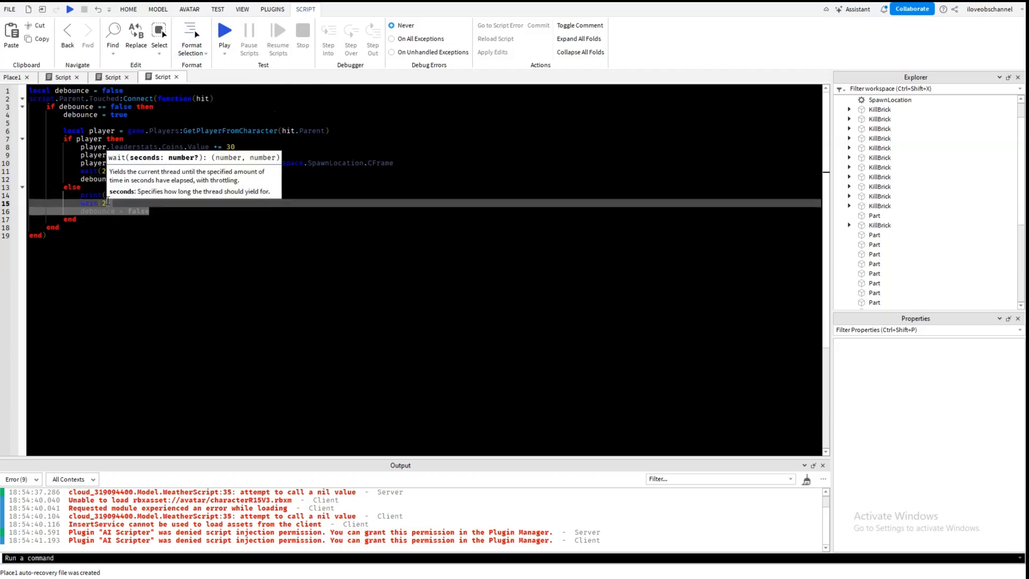
{"action": "left_click", "coordinate": [150, 211]}
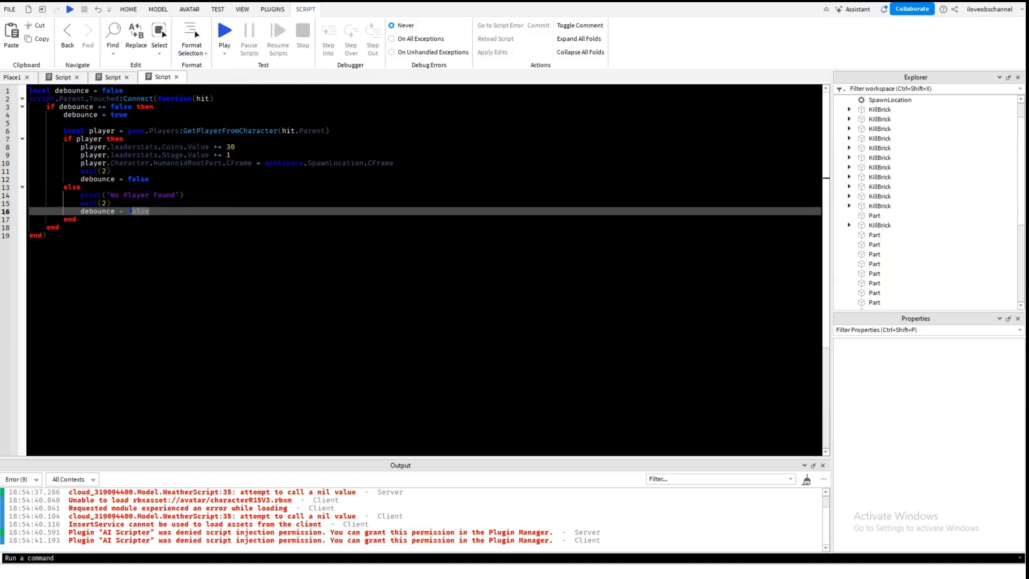
{"action": "left_click_drag", "start_coordinate": [131, 211], "coordinate": [81, 196]}
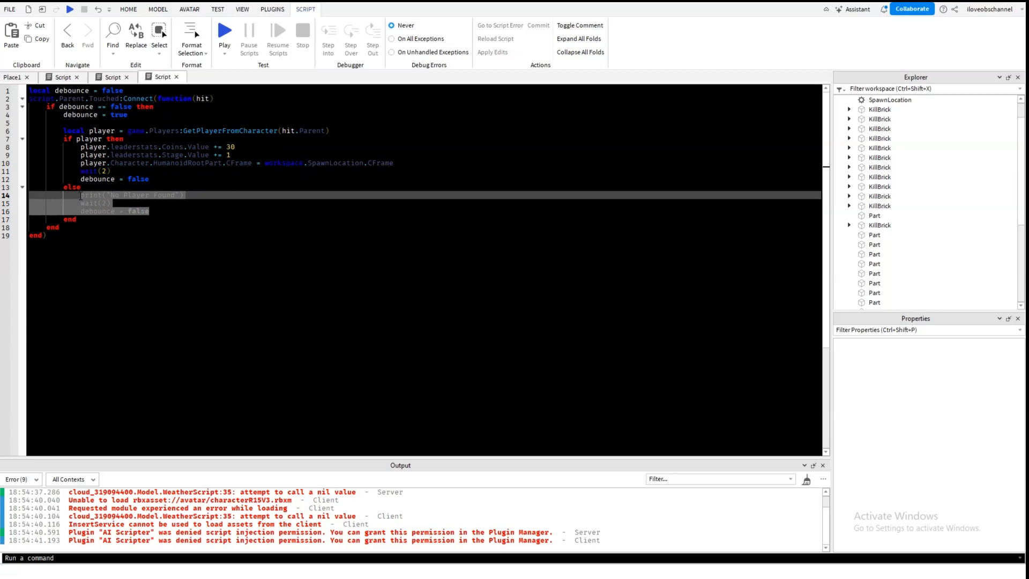
{"action": "left_click", "coordinate": [143, 204]}
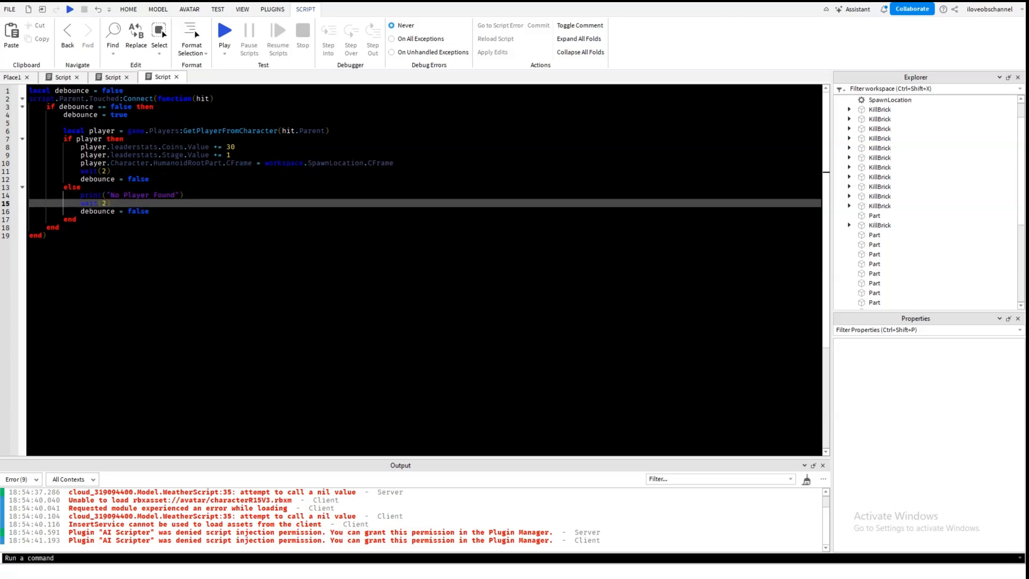
{"action": "left_click", "coordinate": [130, 138]}
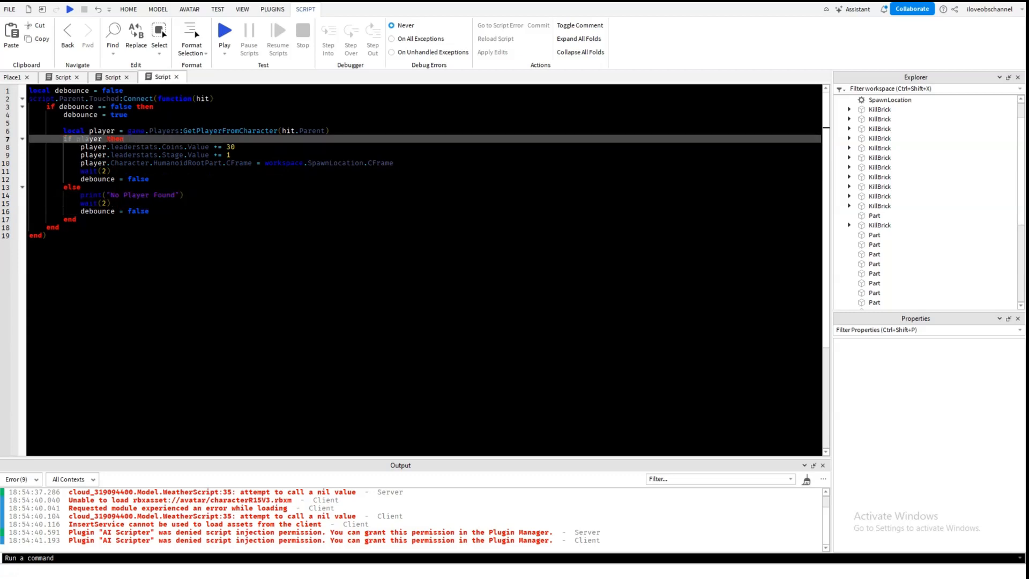
{"action": "left_click", "coordinate": [95, 147]}
{"action": "left_click", "coordinate": [23, 139]}
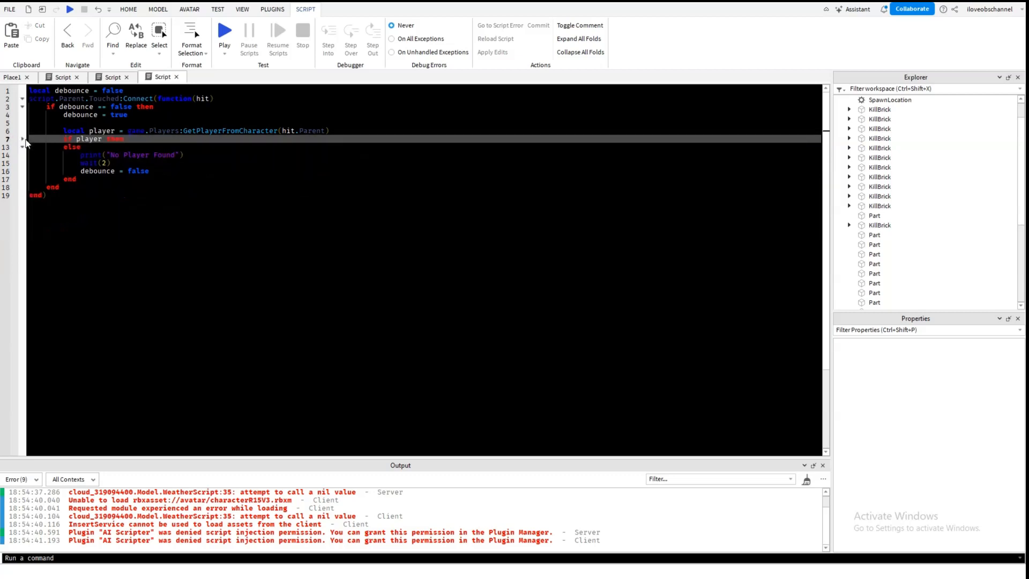
{"action": "left_click", "coordinate": [22, 106]}
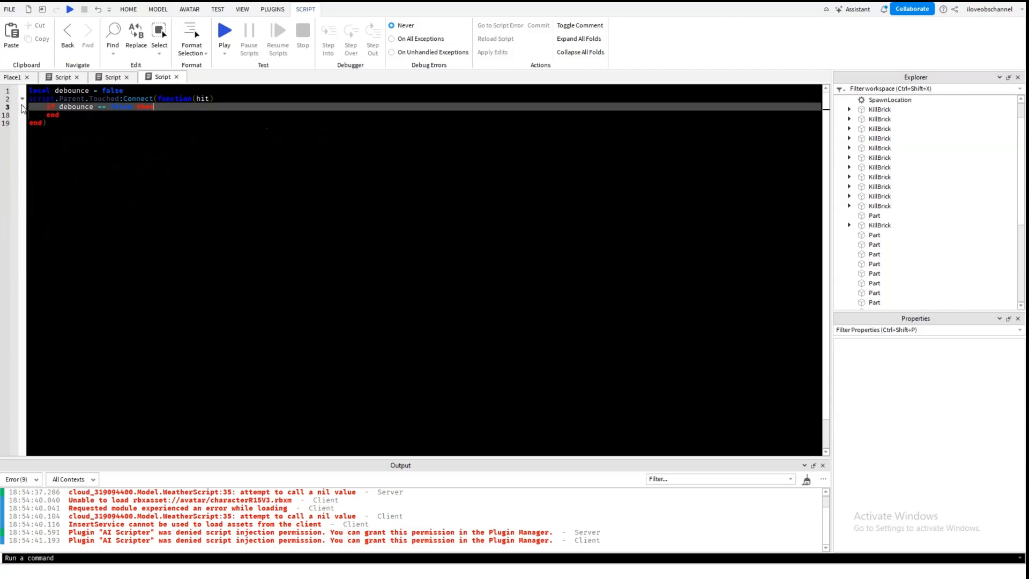
{"action": "left_click", "coordinate": [22, 107]}
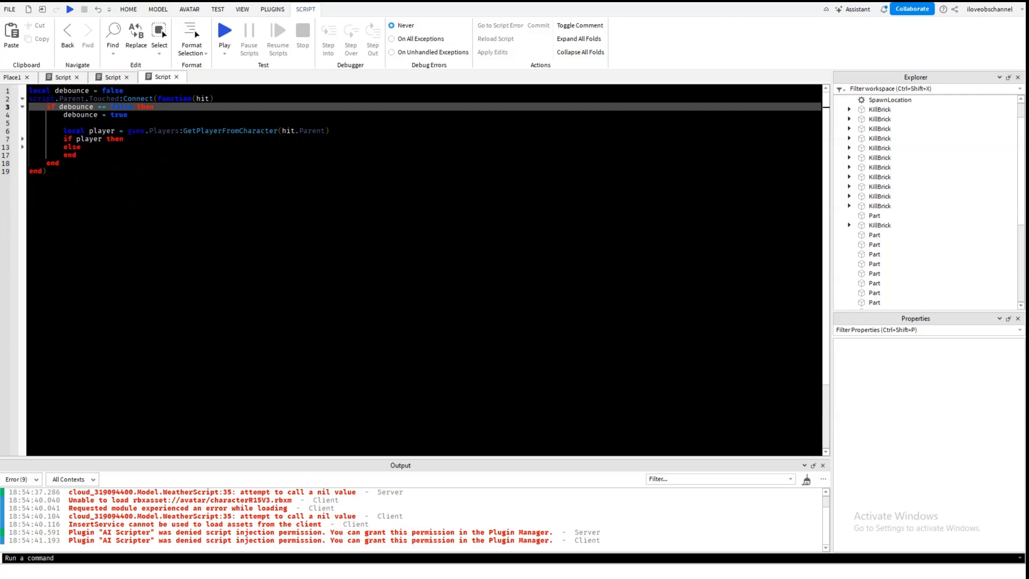
{"action": "left_click", "coordinate": [23, 146]}
{"action": "left_click", "coordinate": [22, 139]}
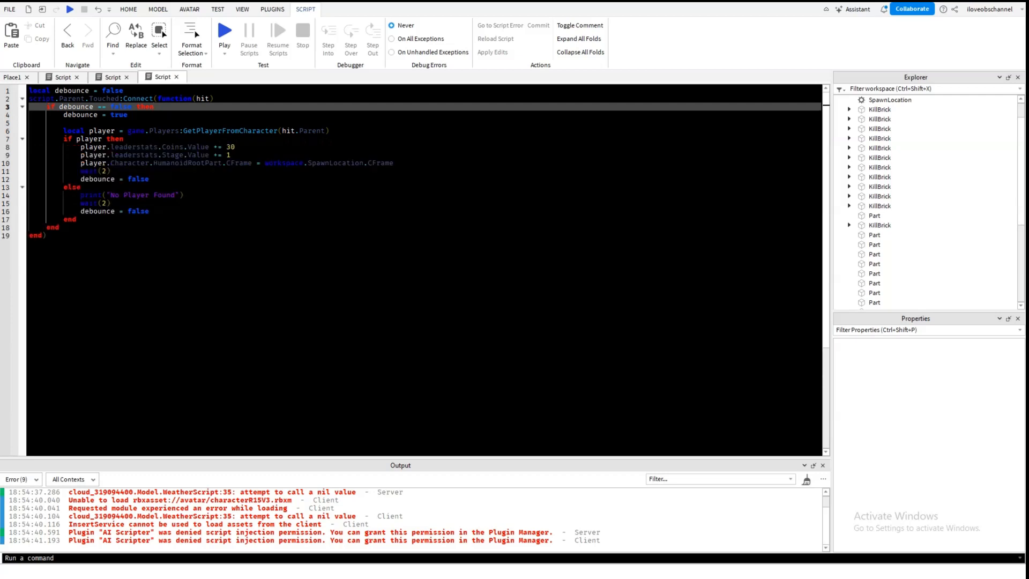
- Start a playtest and take the character through the whole obby to touch the End part
{"action": "key", "text": "F5"}
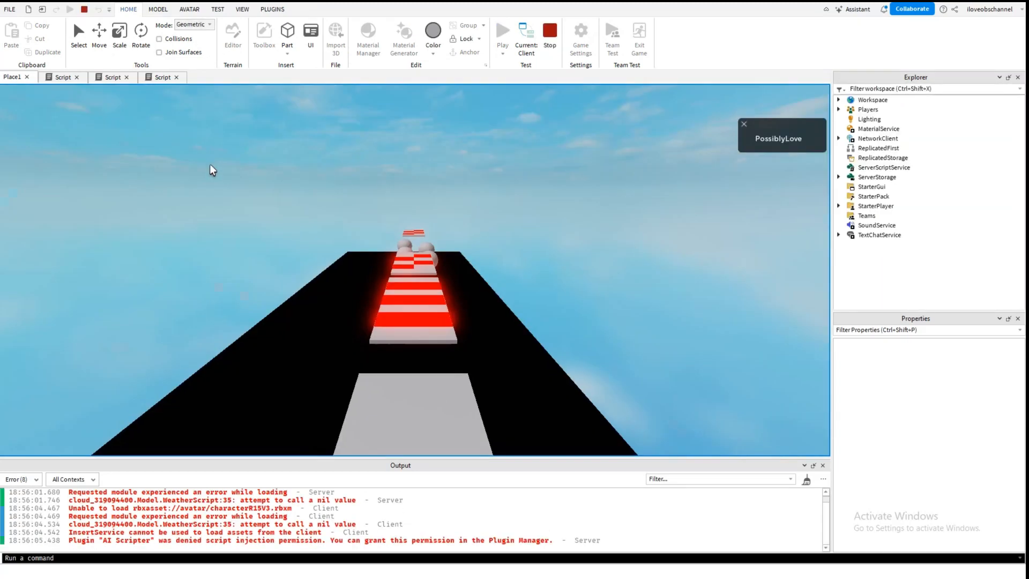
{"action": "key", "text": "w"}
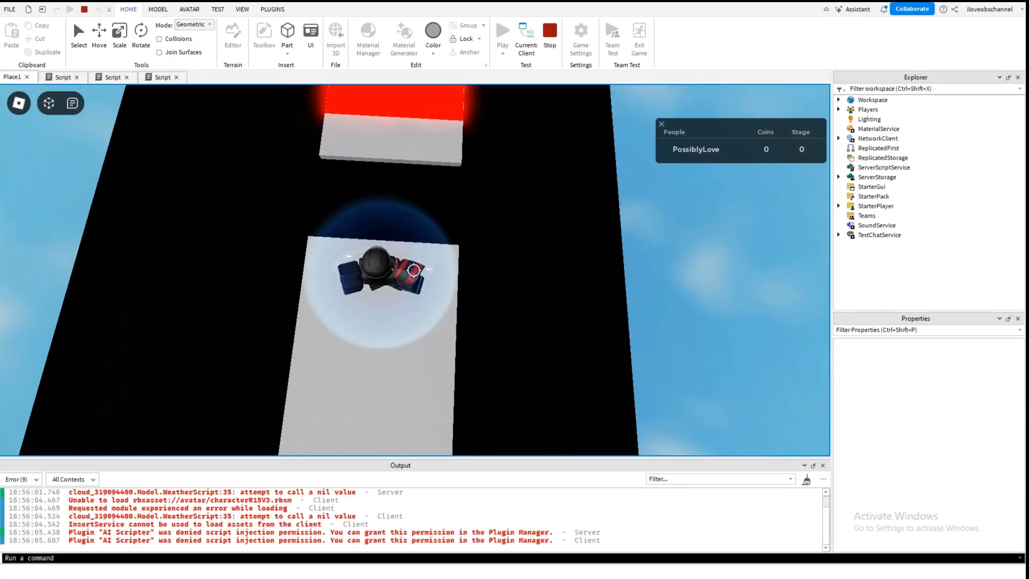
{"action": "key", "text": "w"}
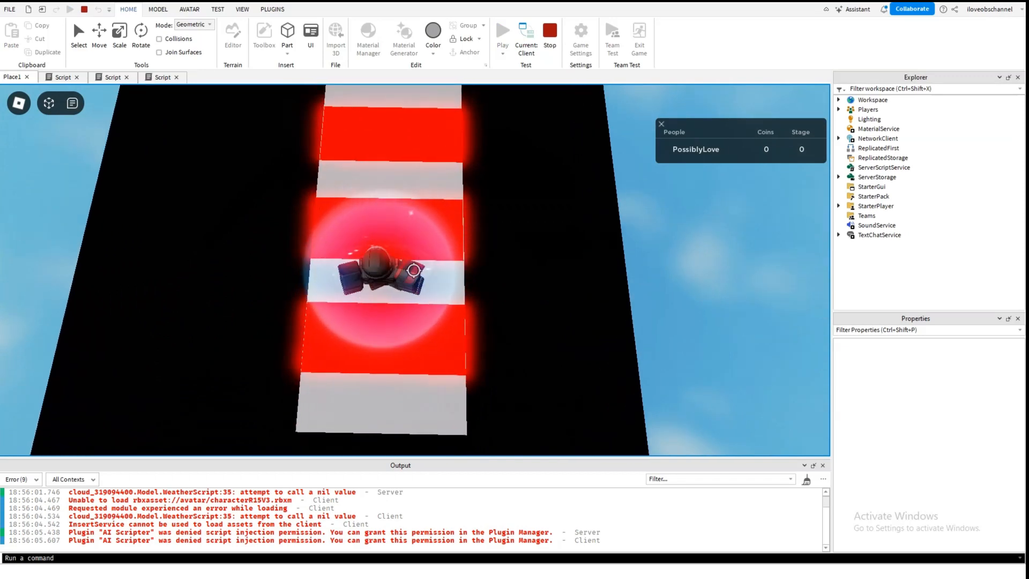
{"action": "key", "text": "w"}
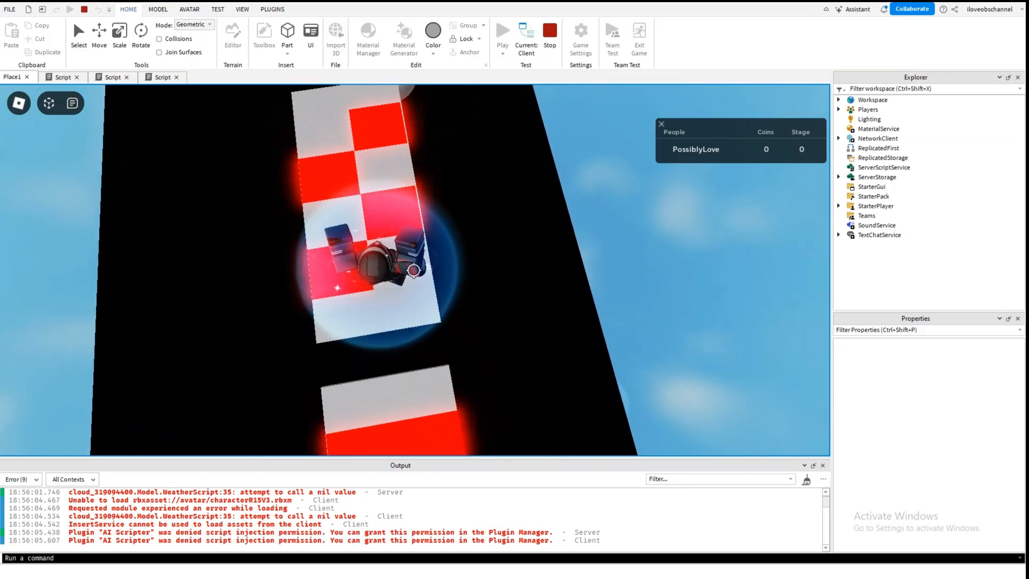
{"action": "key", "text": "w"}
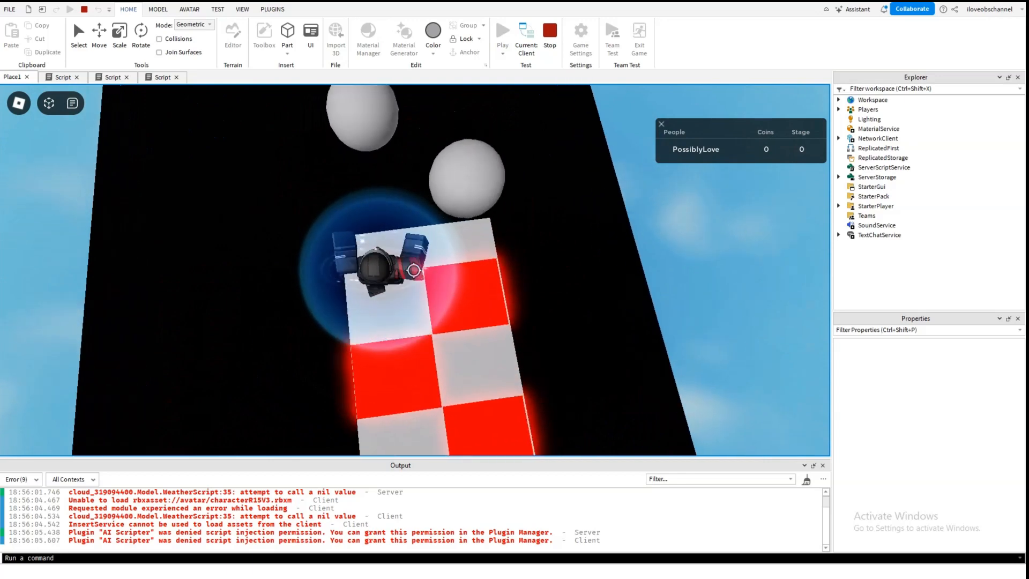
{"action": "key", "text": "w"}
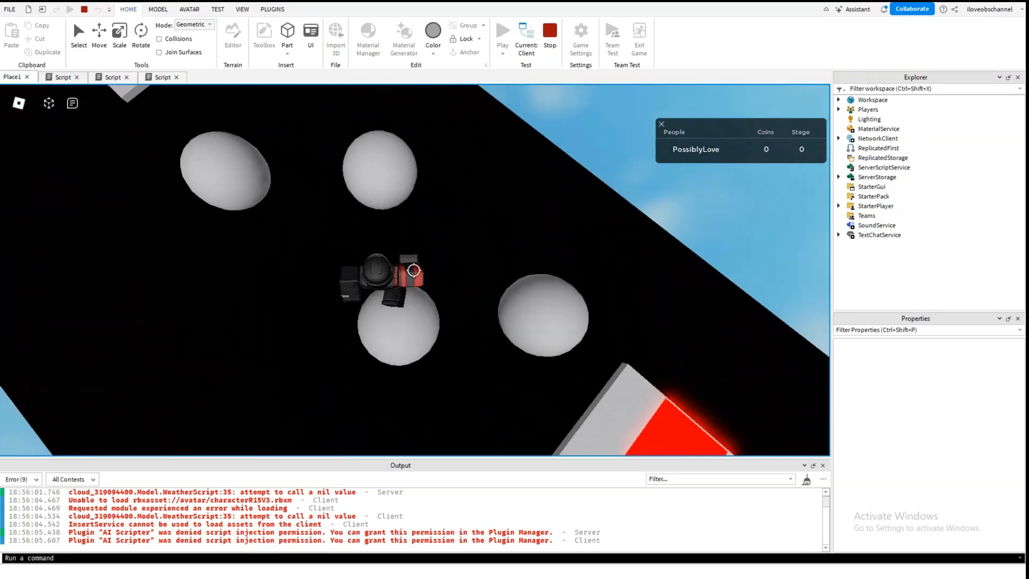
{"action": "key", "text": "w"}
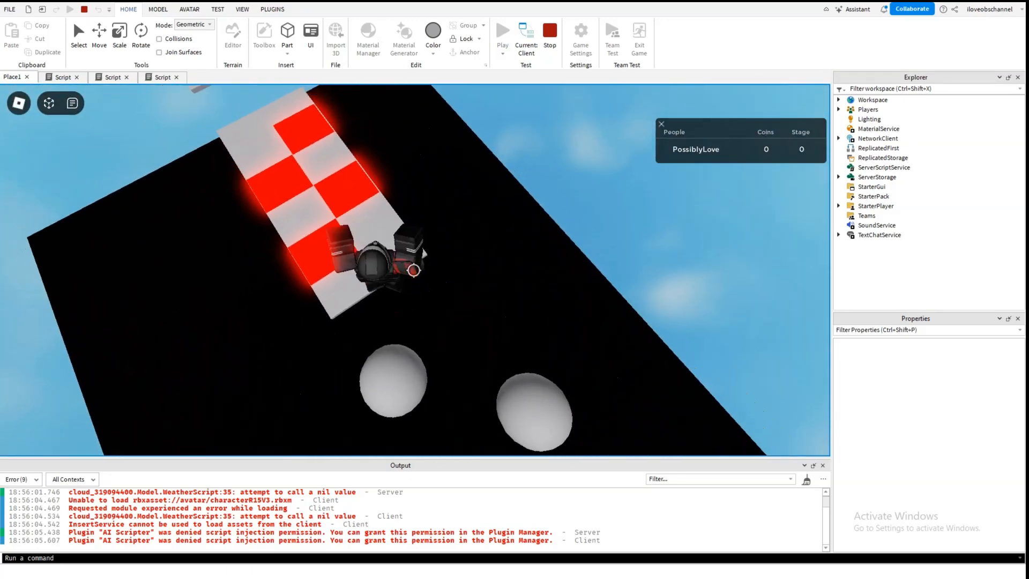
{"action": "key", "text": "w"}
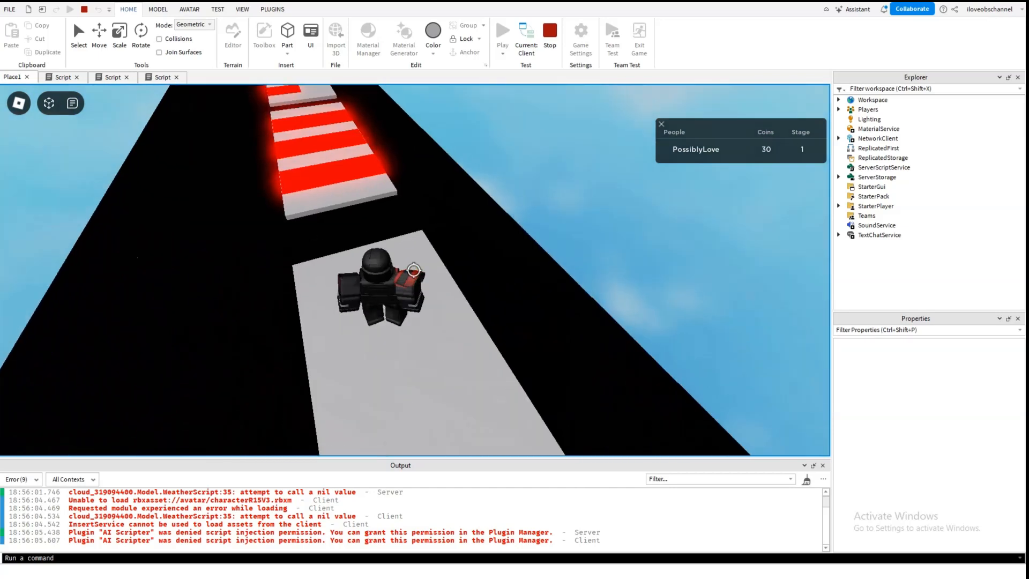
- Check the player's Coins and Stage on the leaderboard while moving the character around the starting platform
{"action": "left_click", "coordinate": [754, 152]}
{"action": "left_click", "coordinate": [753, 153]}
{"action": "key", "text": "d"}
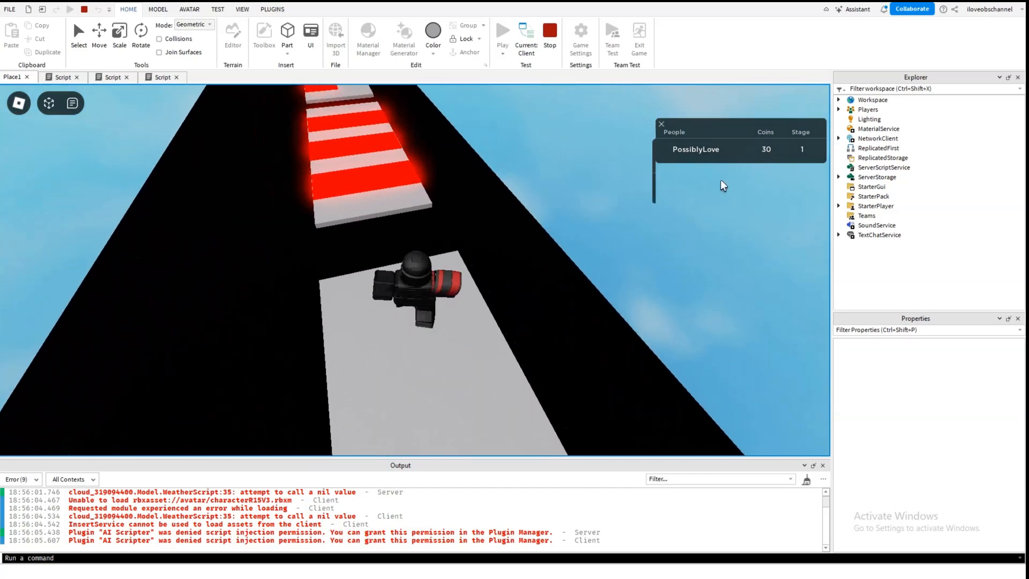
{"action": "key", "text": "s"}
{"action": "left_click", "coordinate": [729, 160]}
{"action": "key", "text": "w"}
{"action": "key", "text": "w"}
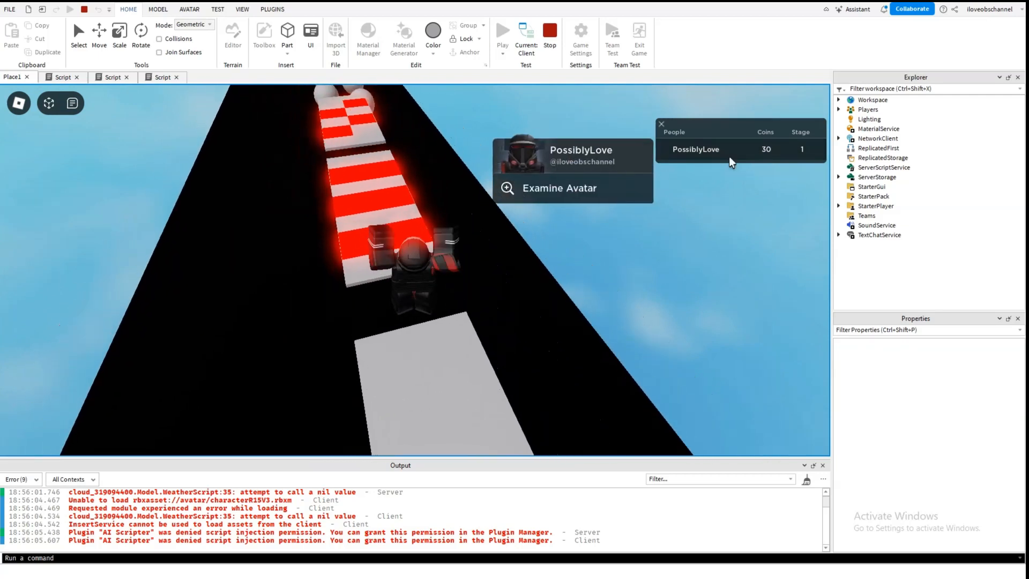
{"action": "key", "text": "s"}
{"action": "key", "text": "w"}
{"action": "key", "text": "d"}
{"action": "key", "text": "s"}
{"action": "key", "text": "a"}
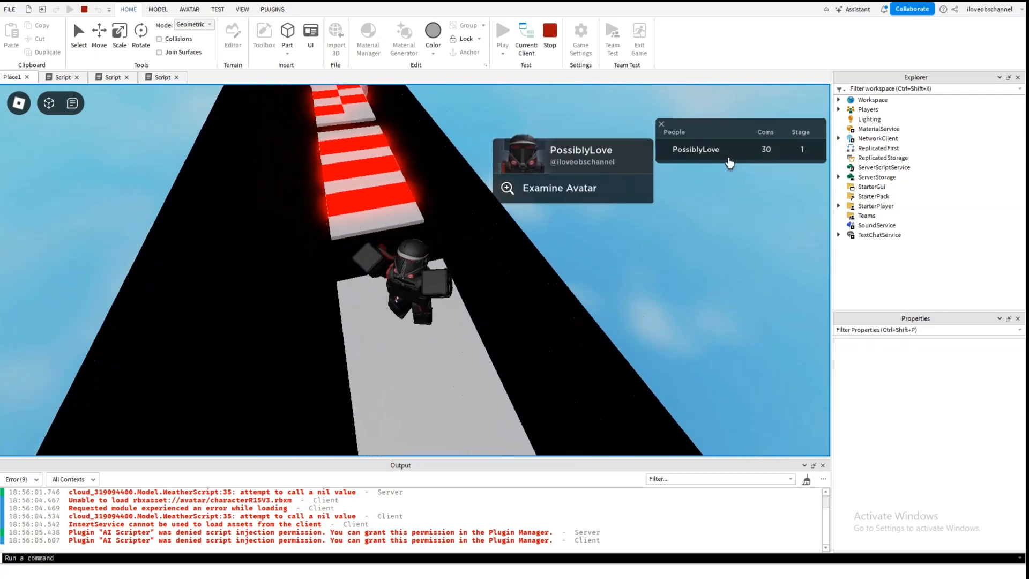
{"action": "key", "text": "d"}
{"action": "left_click", "coordinate": [727, 157]}
{"action": "key", "text": "shift"}
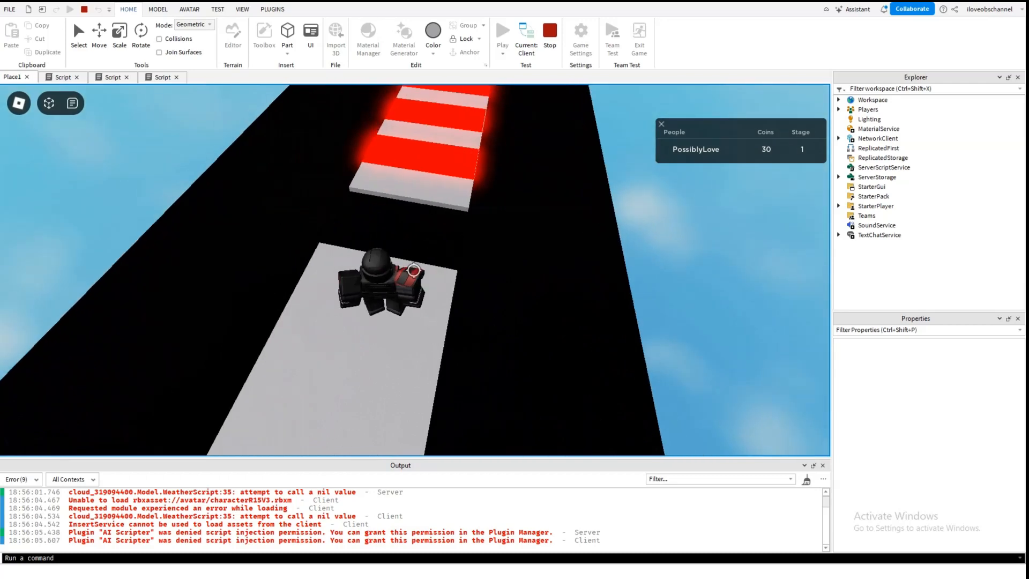
- Take the character through the whole obby again, past the kill bricks and spheres, to touch the End part a second time
{"action": "key", "text": "w"}
{"action": "key", "text": "space"}
{"action": "key", "text": "space"}
{"action": "key", "text": "w"}
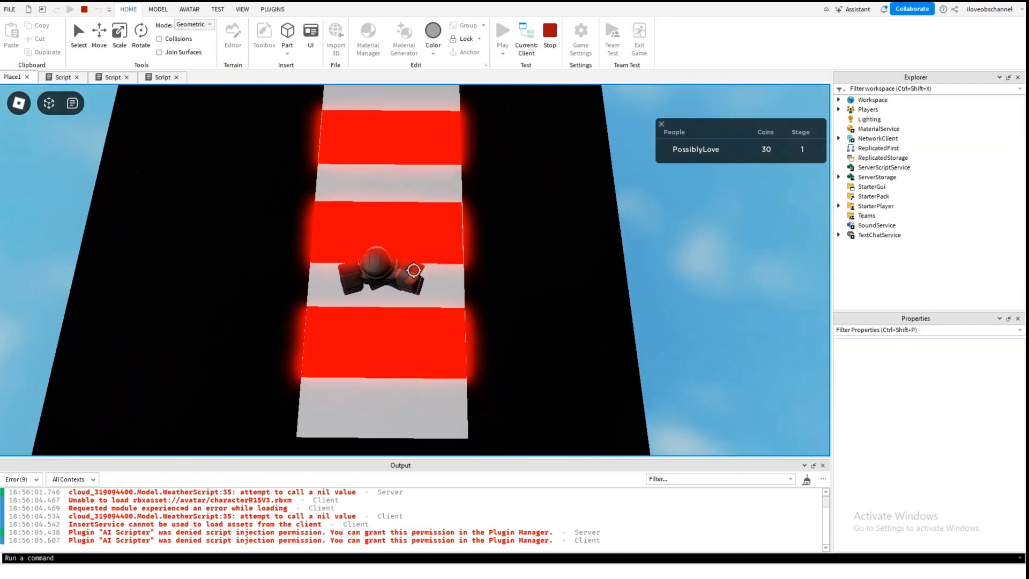
{"action": "key", "text": "w"}
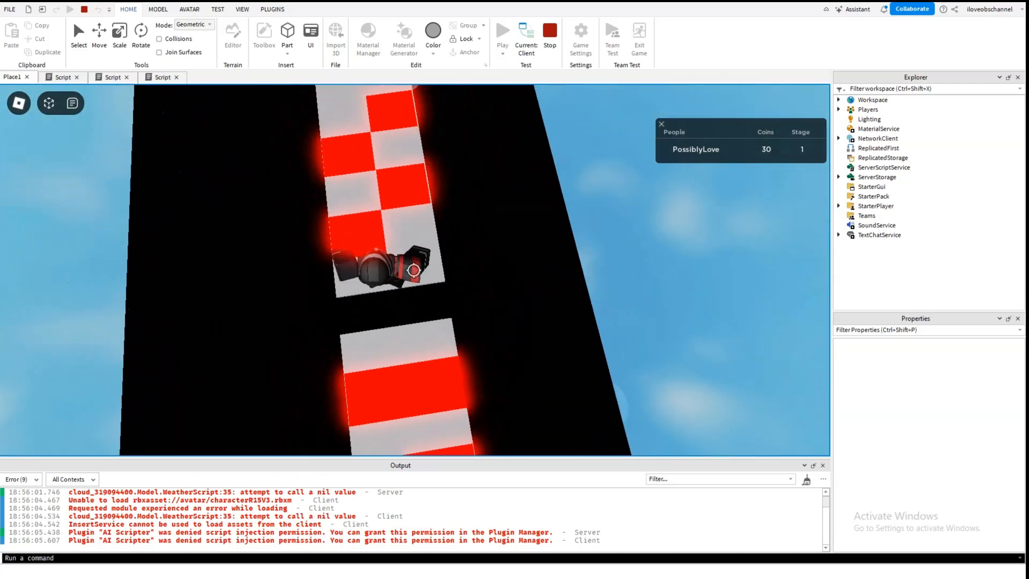
{"action": "key", "text": "space"}
{"action": "key", "text": "space"}
{"action": "key", "text": "w"}
{"action": "key", "text": "space"}
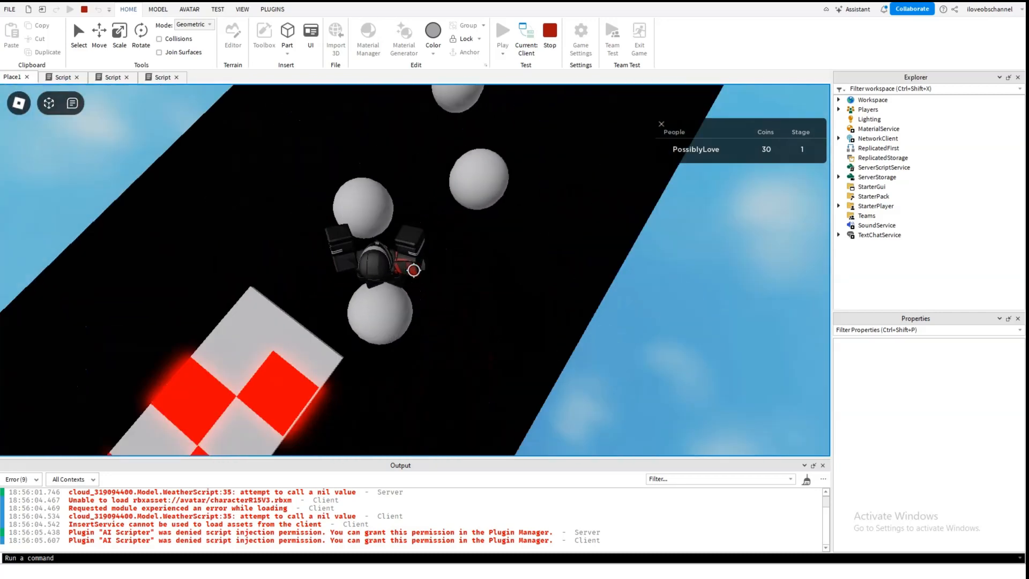
{"action": "key", "text": "w"}
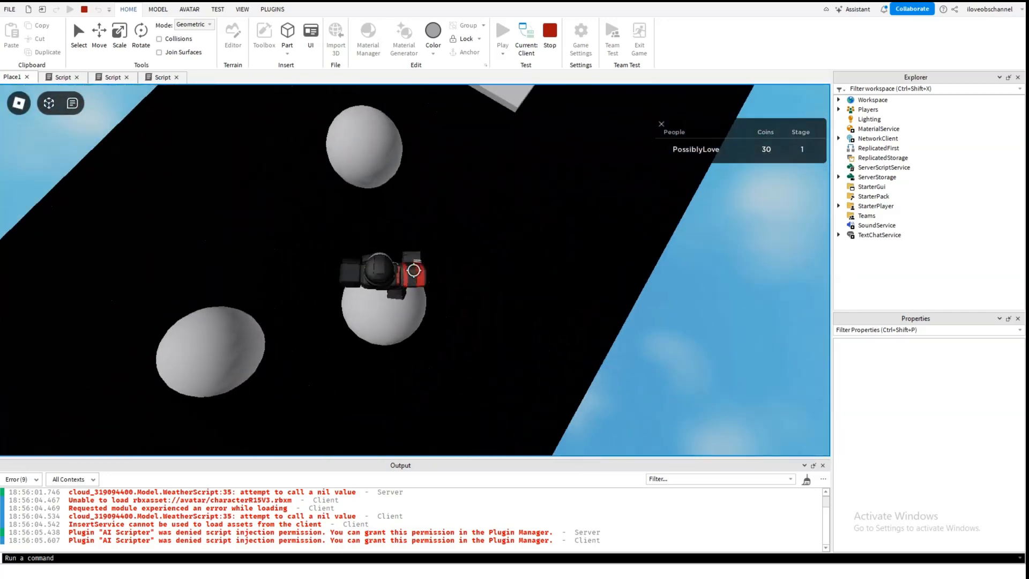
{"action": "key", "text": "space"}
{"action": "key", "text": "space"}
{"action": "key", "text": "w"}
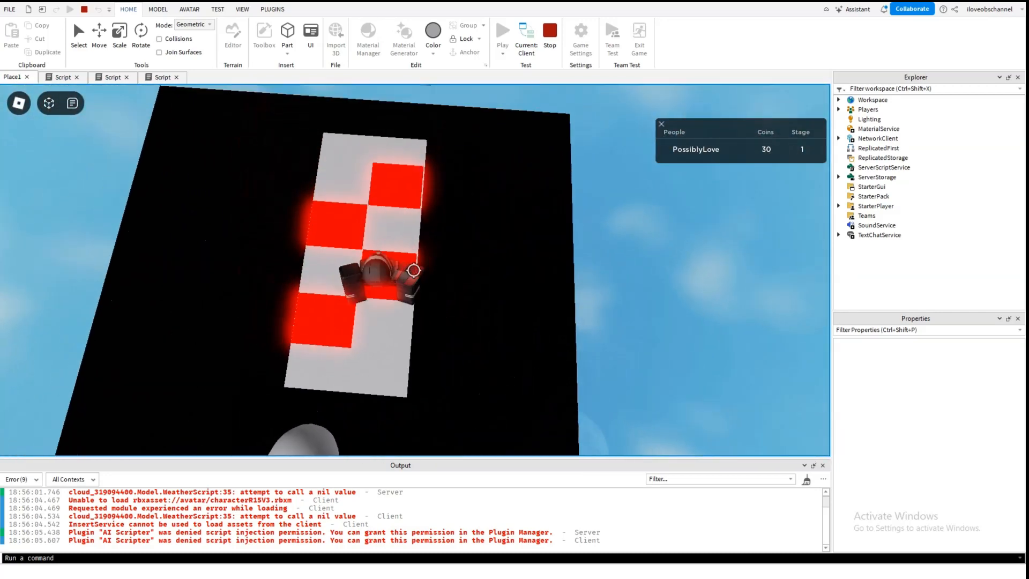
{"action": "key", "text": "w"}
{"action": "key", "text": "space"}
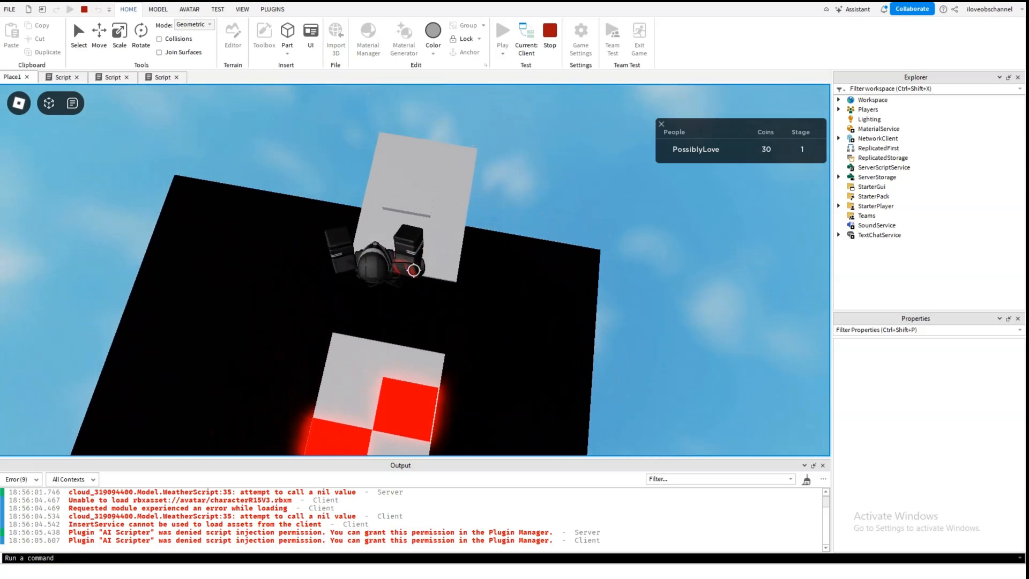
- Check the player's Coins and Stage on the leaderboard and stop the playtest
{"action": "key", "text": "shift"}
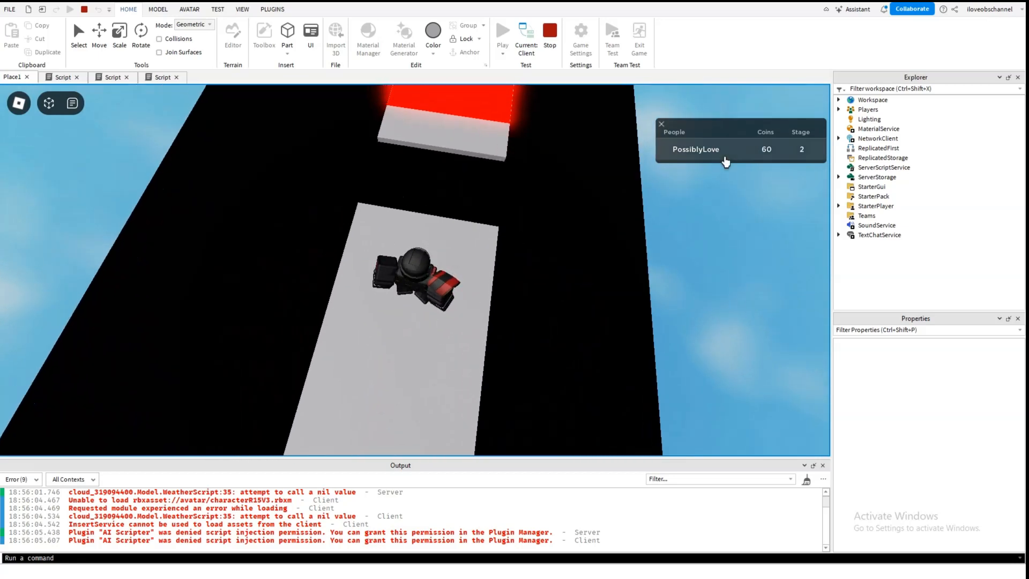
{"action": "left_click", "coordinate": [723, 158]}
{"action": "left_click", "coordinate": [684, 189]}
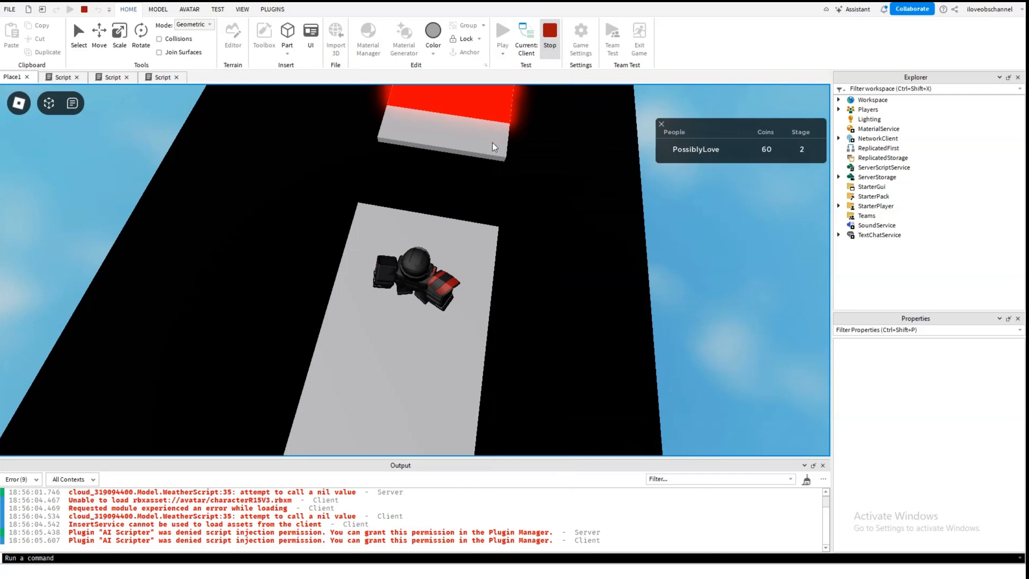
{"action": "key", "text": "shift+F5"}
{"action": "left_click", "coordinate": [442, 176]}
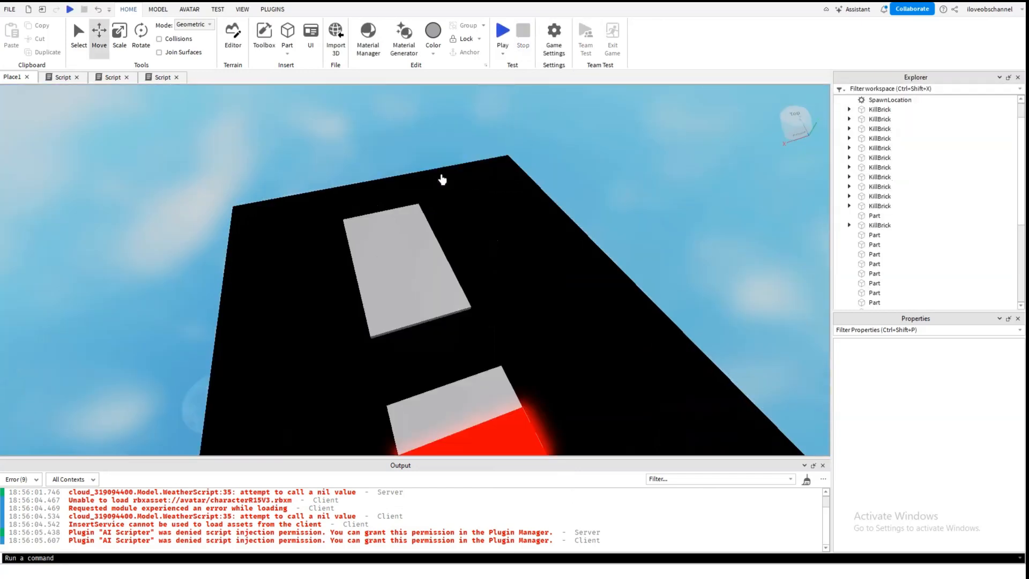
- Scale the large black KillBrick base lengthwise so it extends beneath and beyond the final platform with the End part
{"action": "right_click_drag", "start_coordinate": [441, 175], "coordinate": [464, 171]}
{"action": "key", "text": "s"}
{"action": "key", "text": "d"}
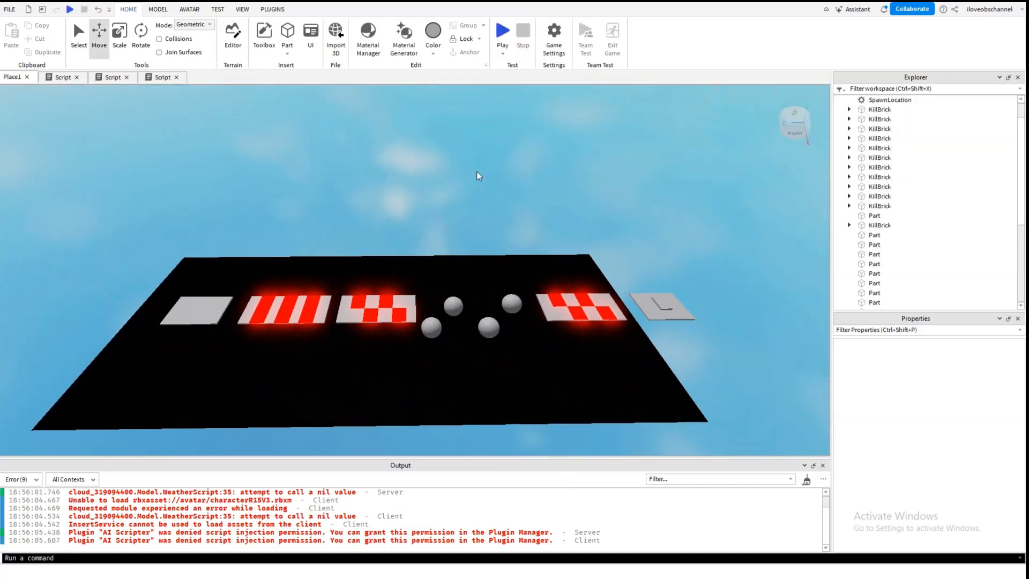
{"action": "key", "text": "w"}
{"action": "key", "text": "d"}
{"action": "right_click_drag", "start_coordinate": [499, 257], "coordinate": [439, 217]}
{"action": "key", "text": "s"}
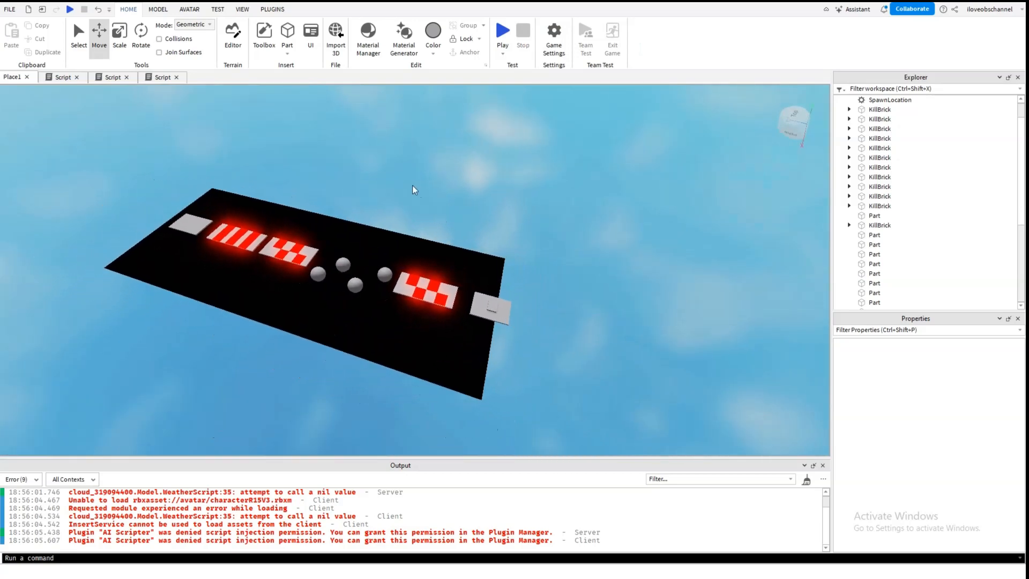
{"action": "key", "text": "a"}
{"action": "left_click", "coordinate": [281, 269]}
{"action": "left_click", "coordinate": [119, 35]}
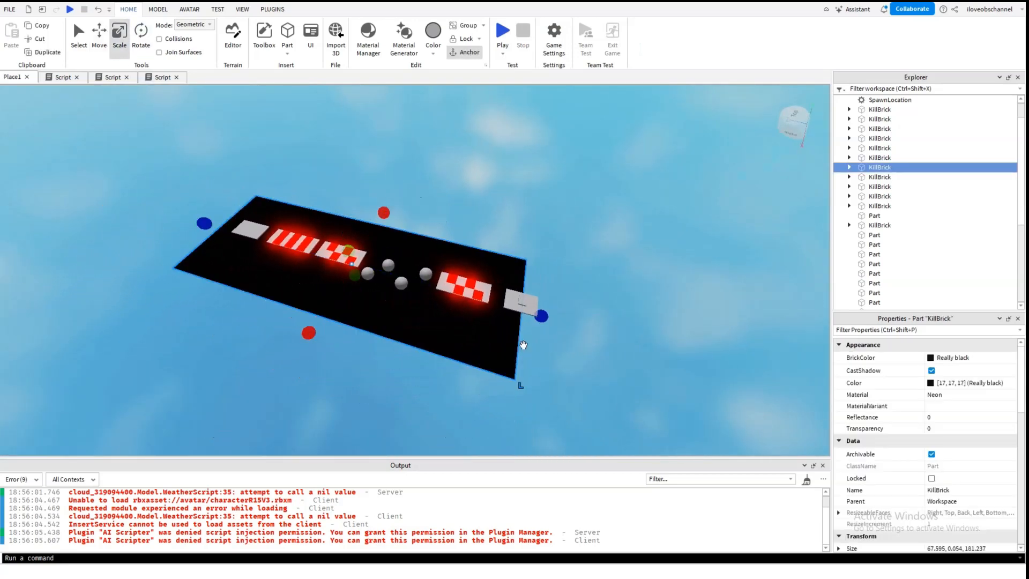
{"action": "left_click_drag", "start_coordinate": [541, 317], "coordinate": [606, 335]}
{"action": "left_click", "coordinate": [622, 346]}
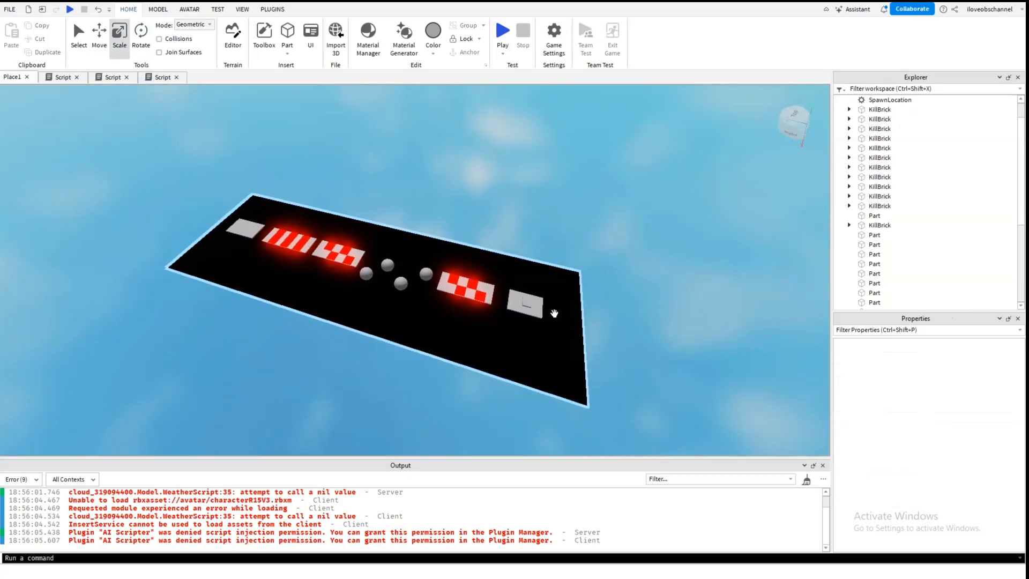
- Examine the extended black base and the obby's platforms from both ends and from the side
{"action": "scroll", "coordinate": [554, 313], "scroll_direction": "up", "scroll_amount": 5}
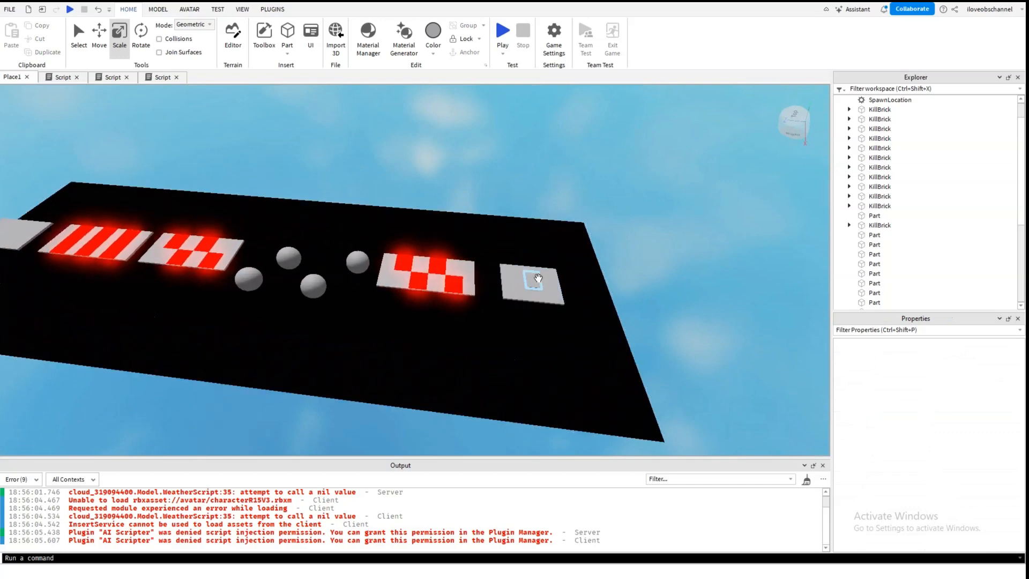
{"action": "right_click_drag", "start_coordinate": [537, 278], "coordinate": [547, 281]}
{"action": "key", "text": "a"}
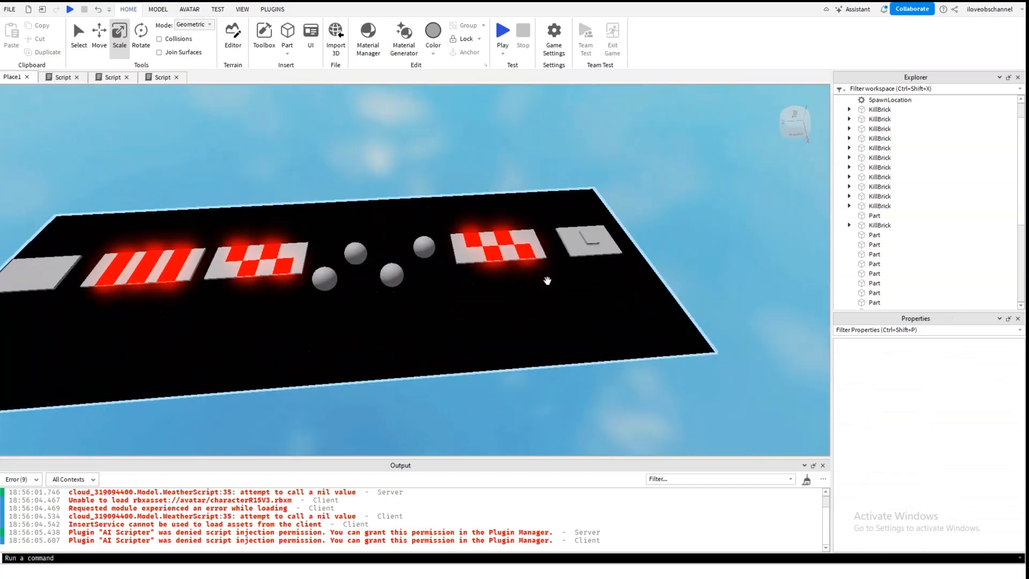
{"action": "key", "text": "w"}
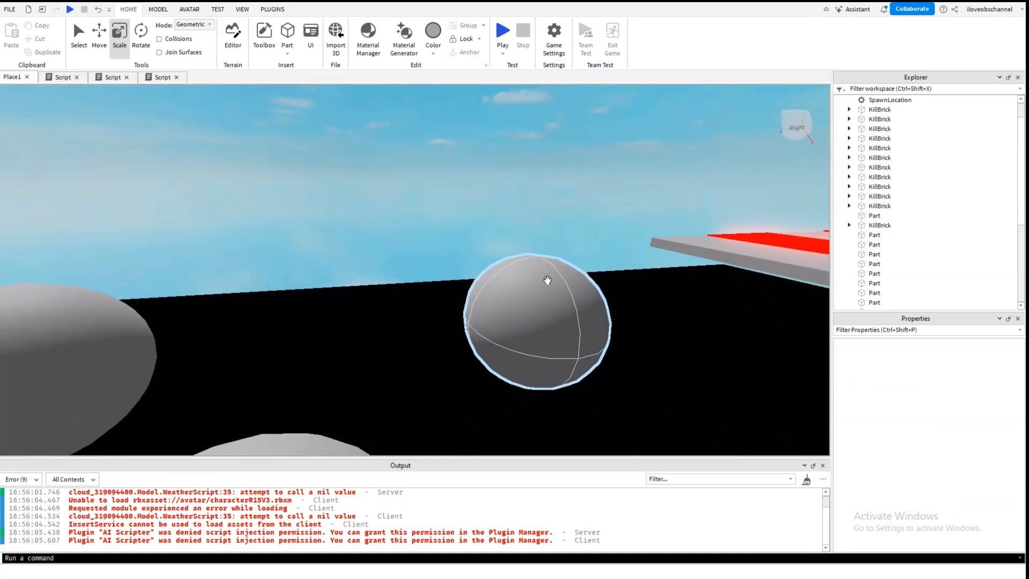
{"action": "key", "text": "s"}
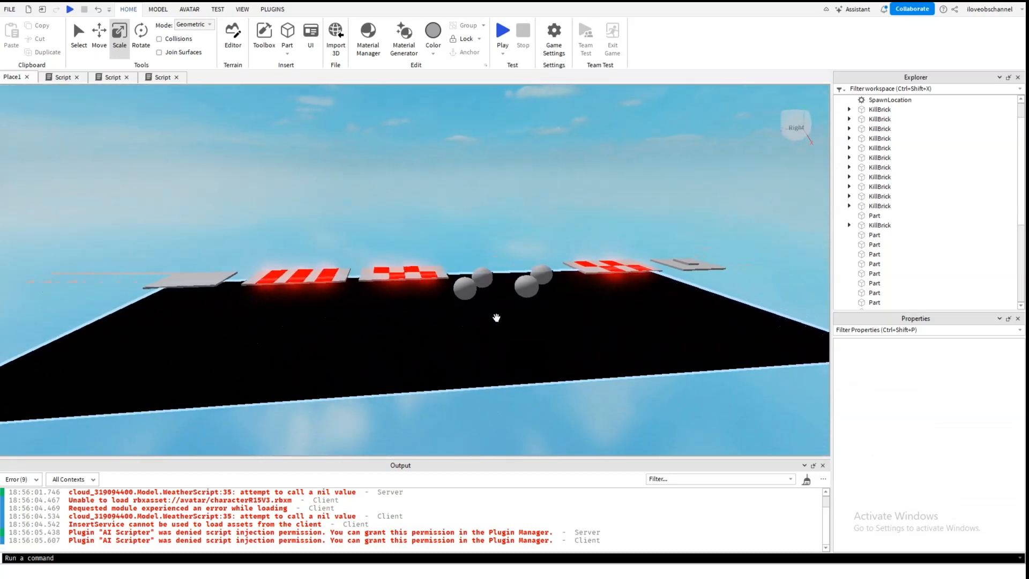
{"action": "key", "text": "a"}
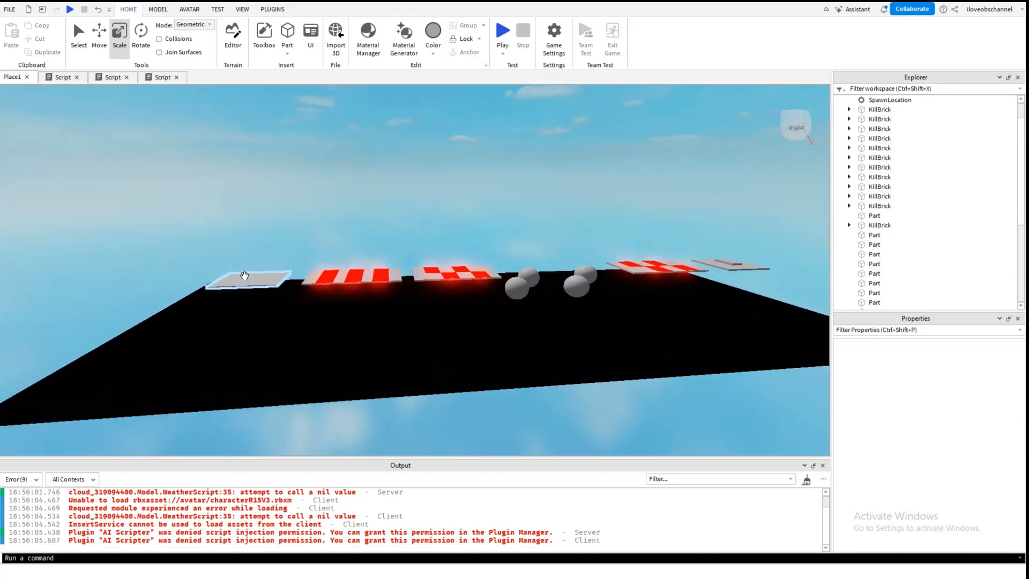
{"action": "key", "text": "w"}
{"action": "key", "text": "a"}
{"action": "key", "text": "s"}
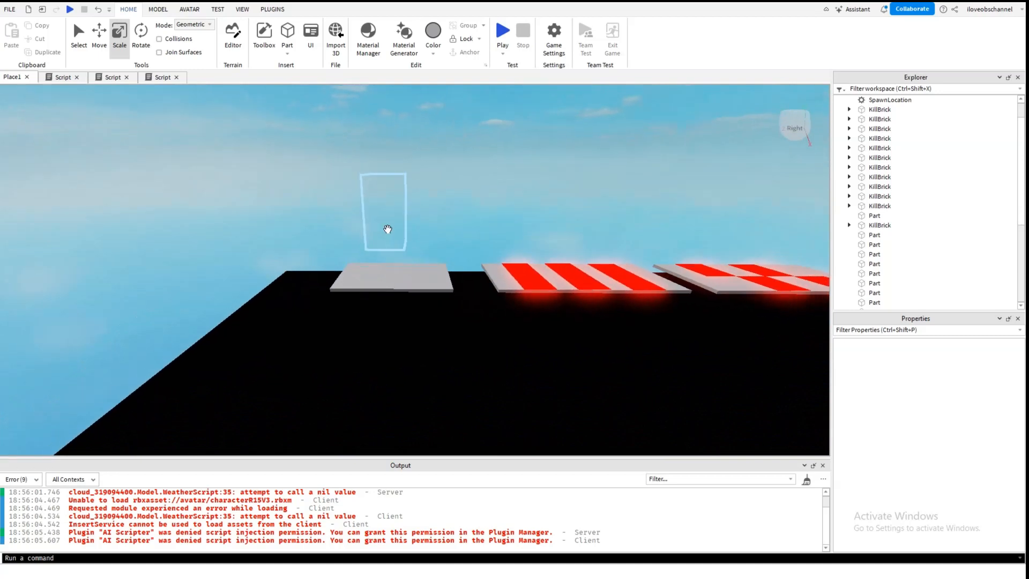
{"action": "key", "text": "s"}
{"action": "right_click_drag", "start_coordinate": [391, 230], "coordinate": [567, 225]}
{"action": "key", "text": "a"}
{"action": "key", "text": "w"}
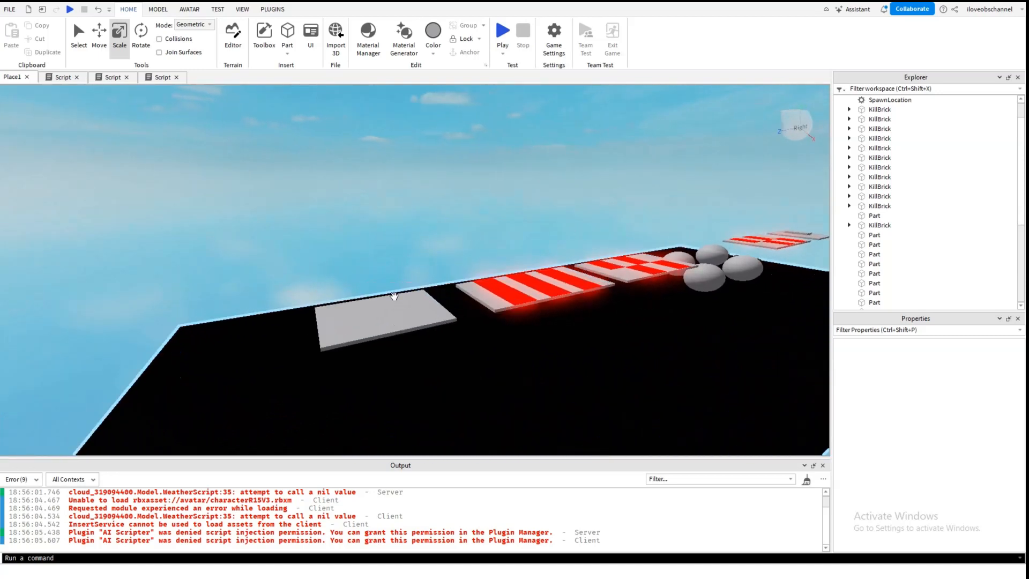
{"action": "right_click_drag", "start_coordinate": [388, 299], "coordinate": [412, 293]}
{"action": "key", "text": "a"}
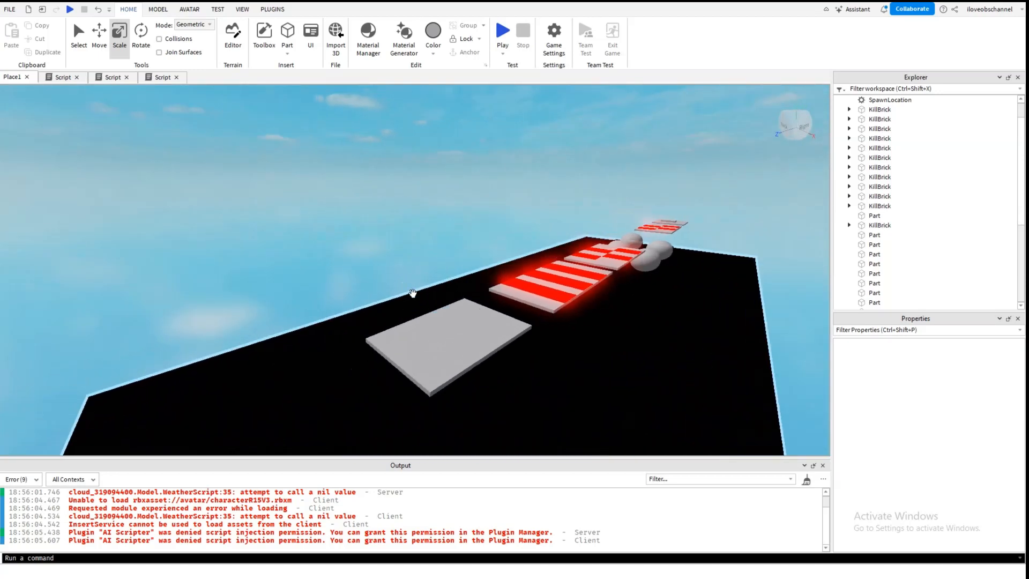
{"action": "key", "text": "d"}
{"action": "key", "text": "w"}
{"action": "key", "text": "d"}
- Check several KillBrick parts in the Explorer for their child Script, collapsing each one again
{"action": "left_click", "coordinate": [452, 292]}
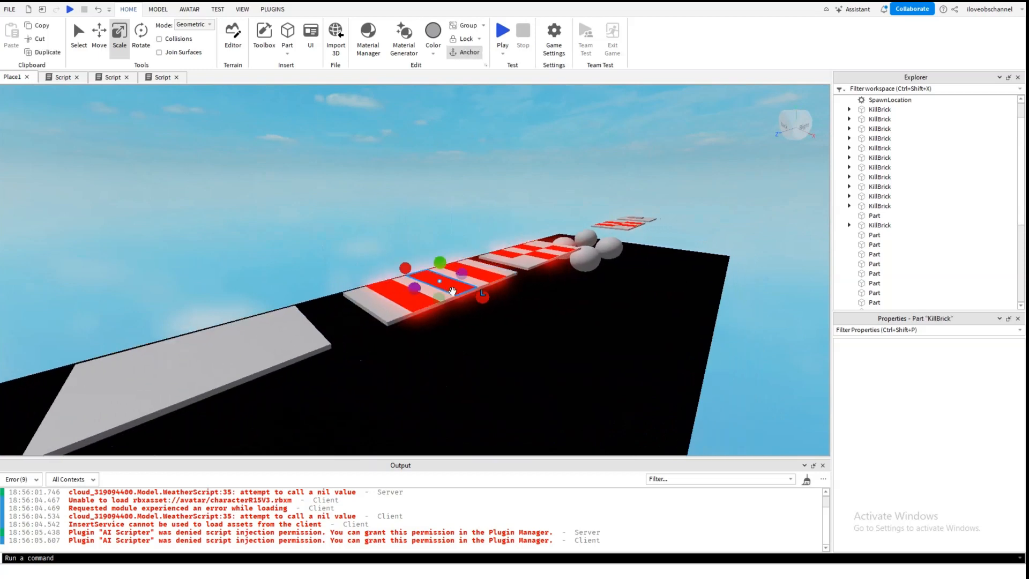
{"action": "left_click", "coordinate": [849, 118]}
{"action": "left_click", "coordinate": [884, 128]}
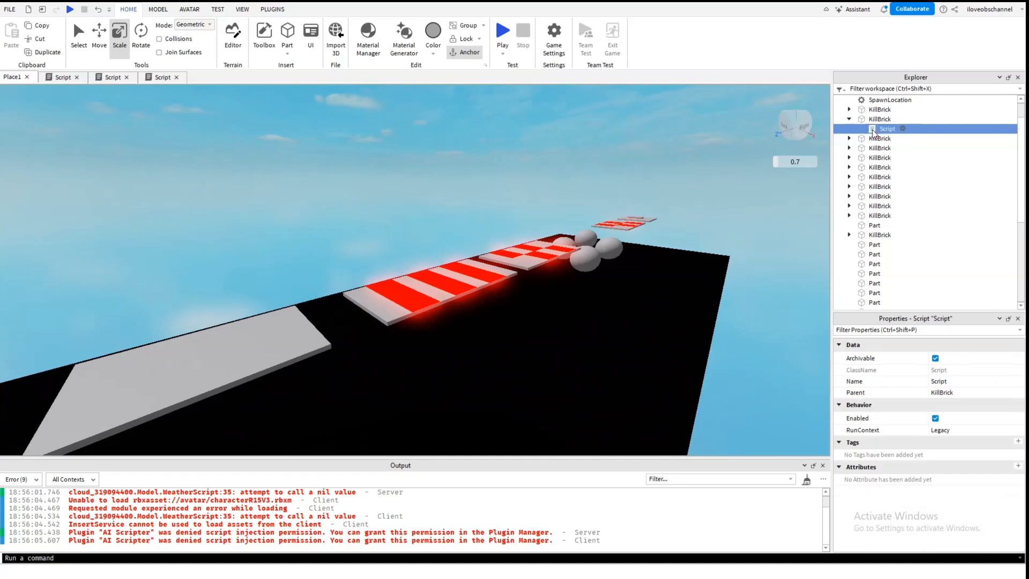
{"action": "left_click", "coordinate": [849, 118]}
{"action": "left_click", "coordinate": [850, 111]}
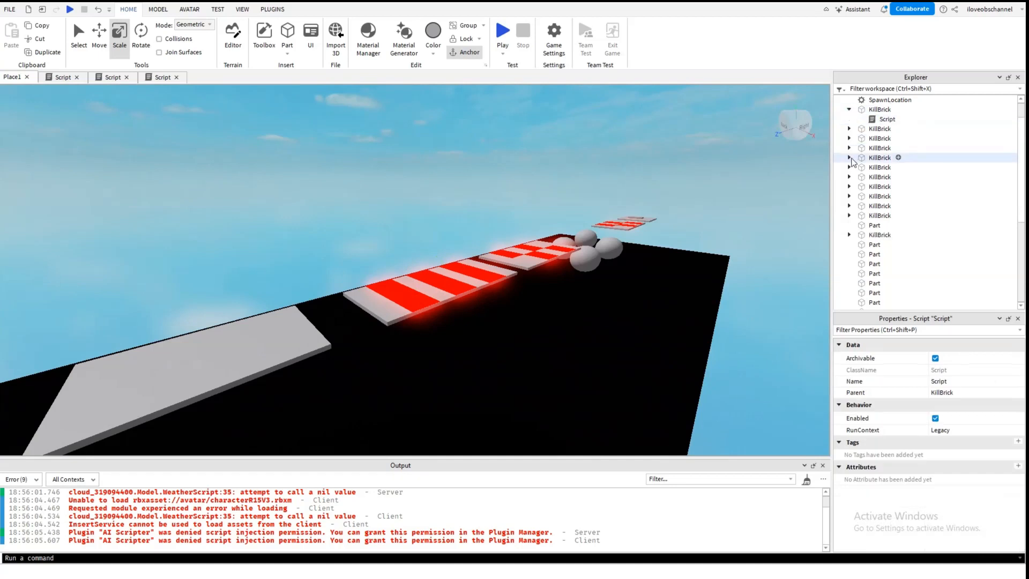
{"action": "left_click", "coordinate": [849, 178]}
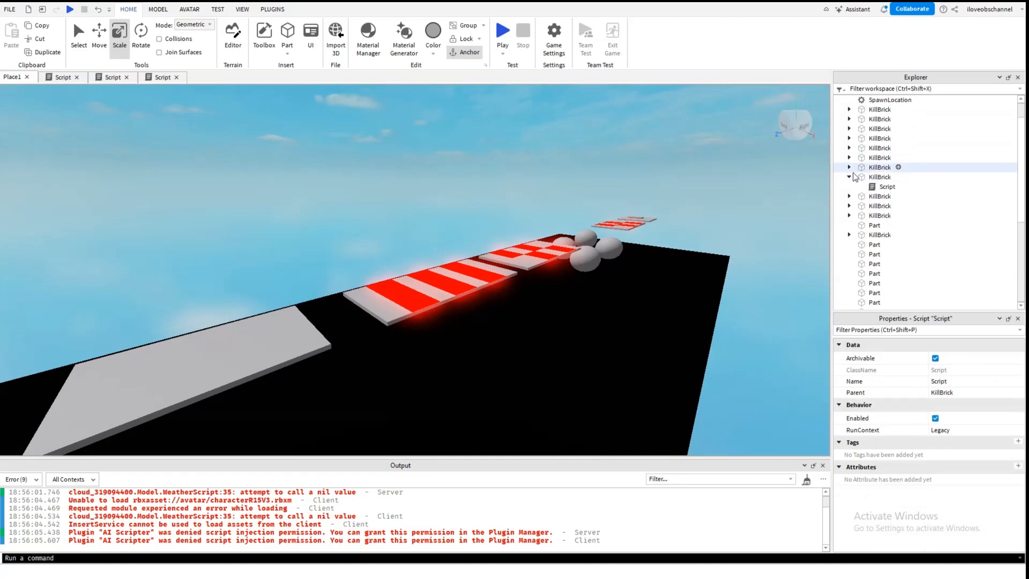
{"action": "left_click", "coordinate": [718, 186]}
- Examine the End part on the final platform up close
{"action": "scroll", "coordinate": [713, 185], "scroll_direction": "up", "scroll_amount": 3}
{"action": "right_click_drag", "start_coordinate": [714, 185], "coordinate": [574, 200]}
{"action": "key", "text": "w"}
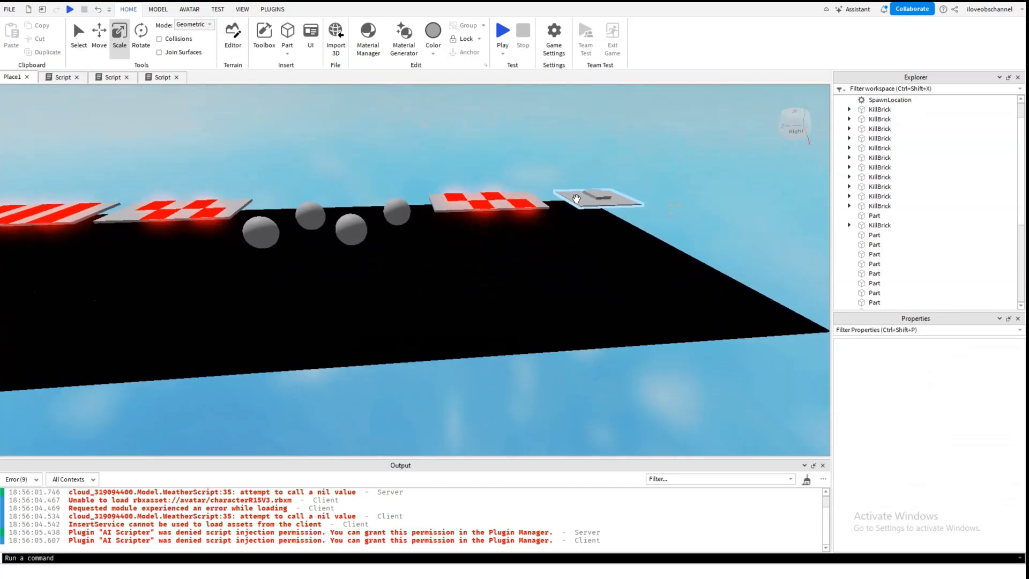
{"action": "key", "text": "w"}
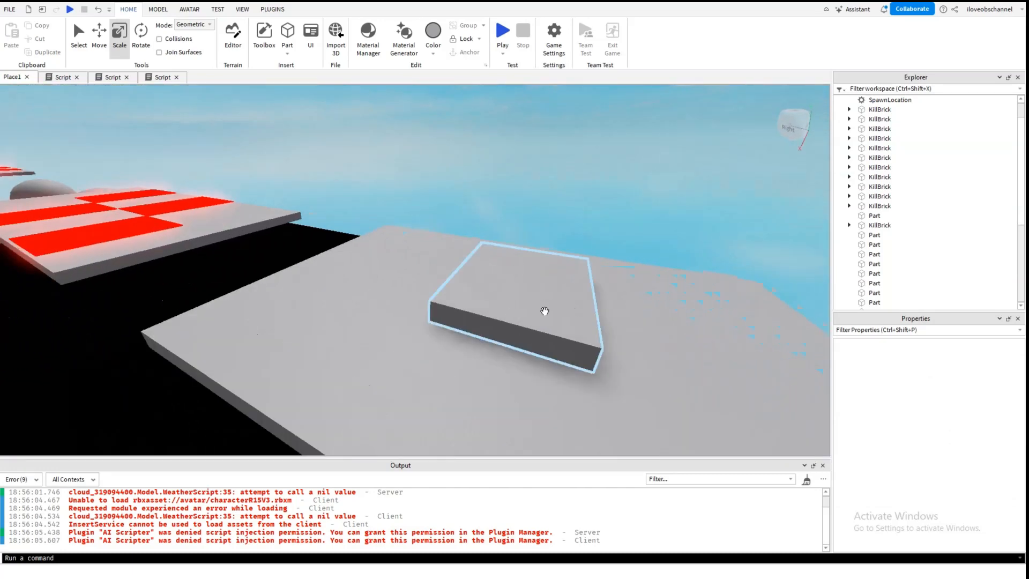
{"action": "right_click_drag", "start_coordinate": [544, 310], "coordinate": [444, 271]}
{"action": "key", "text": "w"}
{"action": "key", "text": "w"}
{"action": "key", "text": "w"}
- Look over the full obby course, from the starting platform past the kill bricks and spheres to the far end
{"action": "key", "text": "s"}
{"action": "key", "text": "d"}
{"action": "key", "text": "w"}
{"action": "key", "text": "a"}
{"action": "key", "text": "s"}
{"action": "key", "text": "s"}
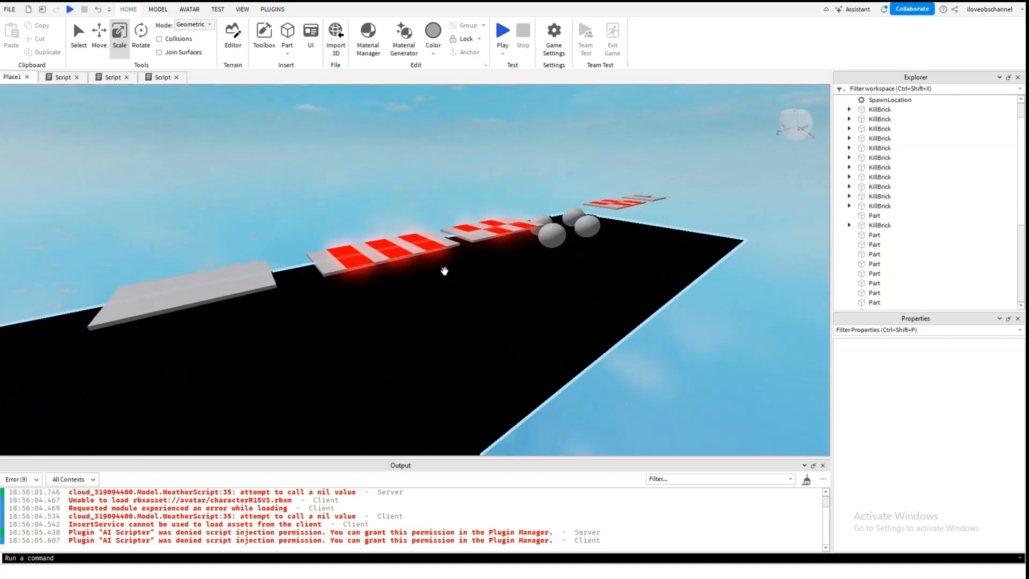
{"action": "key", "text": "w"}
{"action": "key", "text": "w"}
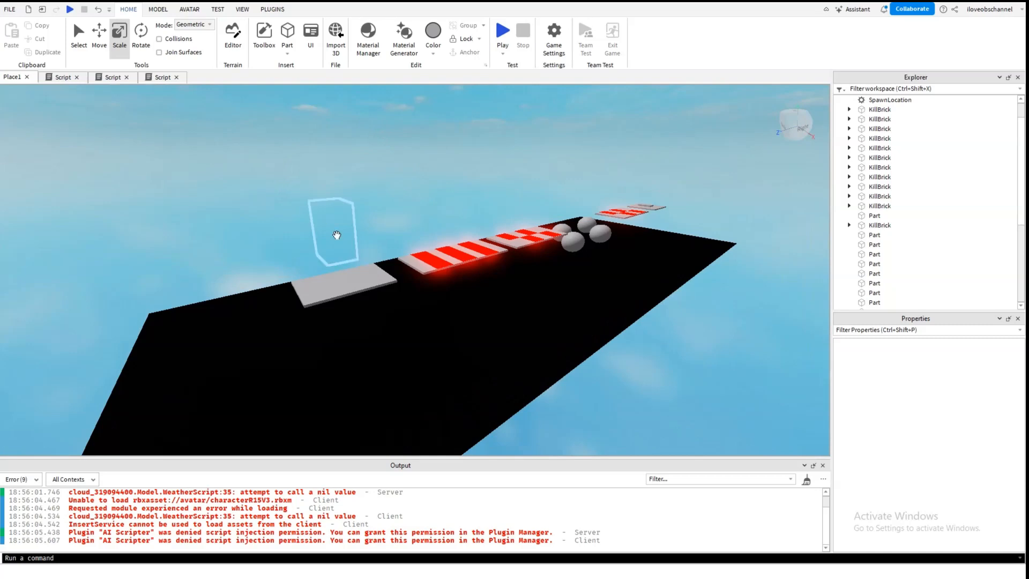
{"action": "key", "text": "w"}
{"action": "right_click_drag", "start_coordinate": [343, 241], "coordinate": [343, 241]}
{"action": "key", "text": "a"}
{"action": "key", "text": "s"}
{"action": "key", "text": "a"}
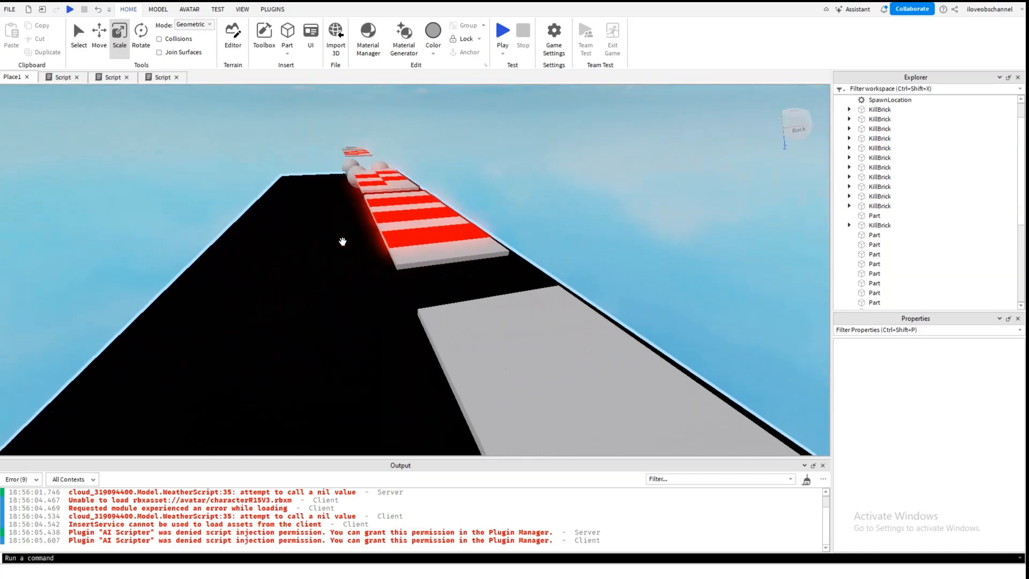
{"action": "scroll", "coordinate": [411, 220], "scroll_direction": "down", "scroll_amount": 5}
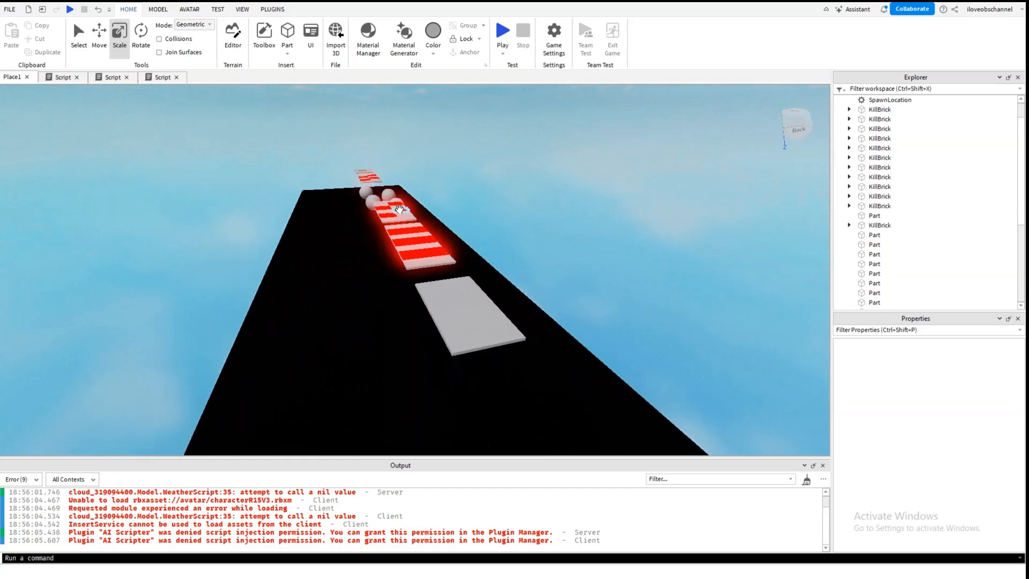
{"action": "key", "text": "w"}
{"action": "right_click_drag", "start_coordinate": [397, 207], "coordinate": [397, 207]}
{"action": "key", "text": "w"}
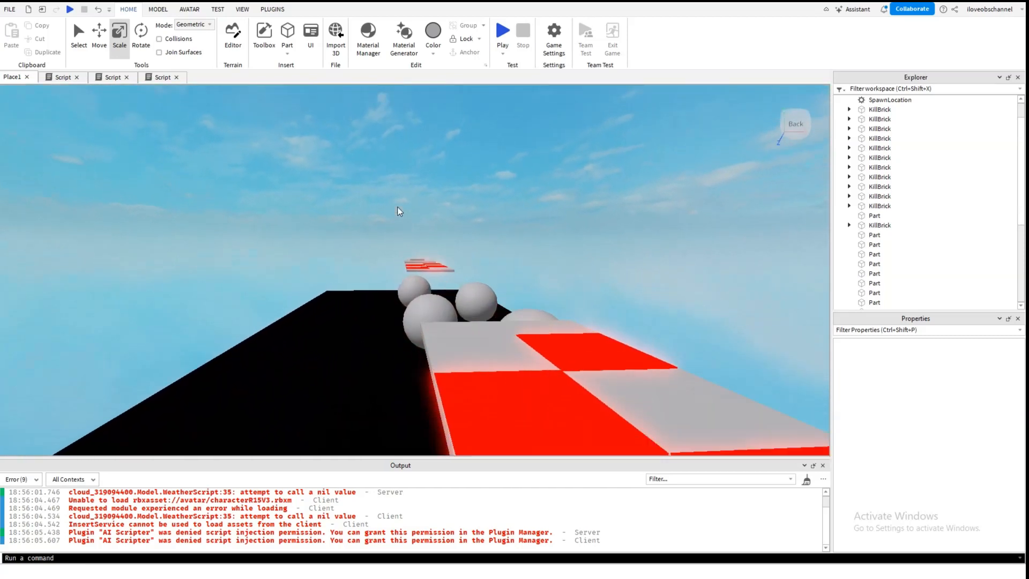
{"action": "key", "text": "w"}
{"action": "right_click_drag", "start_coordinate": [404, 204], "coordinate": [407, 183]}
{"action": "scroll", "coordinate": [446, 205], "scroll_direction": "down", "scroll_amount": 8}
{"action": "key", "text": "a"}
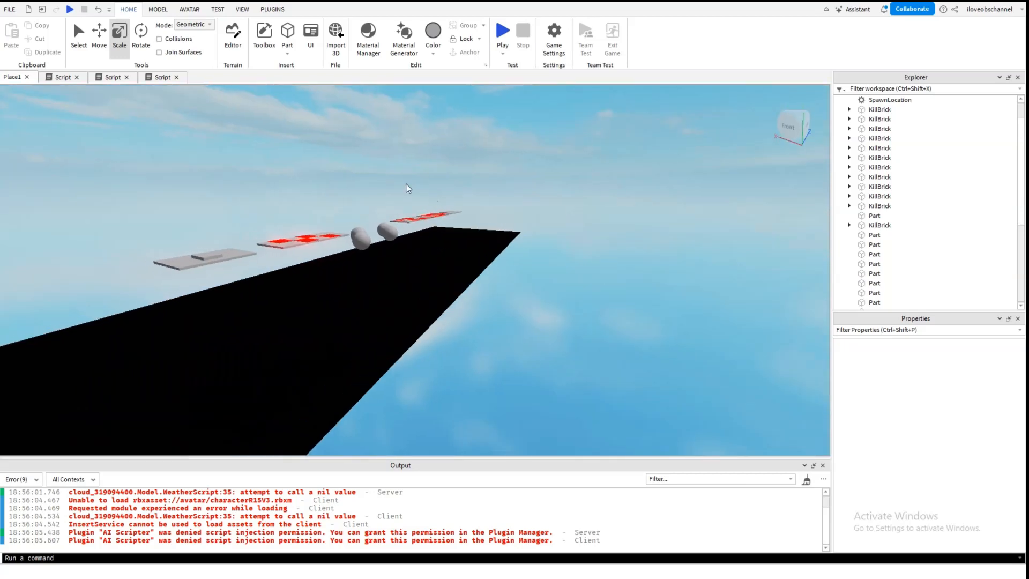
- Review the three open scripts, including the KillBrick touch script and the End part's debounce reward script
{"action": "left_click", "coordinate": [154, 78]}
{"action": "left_click", "coordinate": [110, 78]}
{"action": "left_click", "coordinate": [63, 77]}
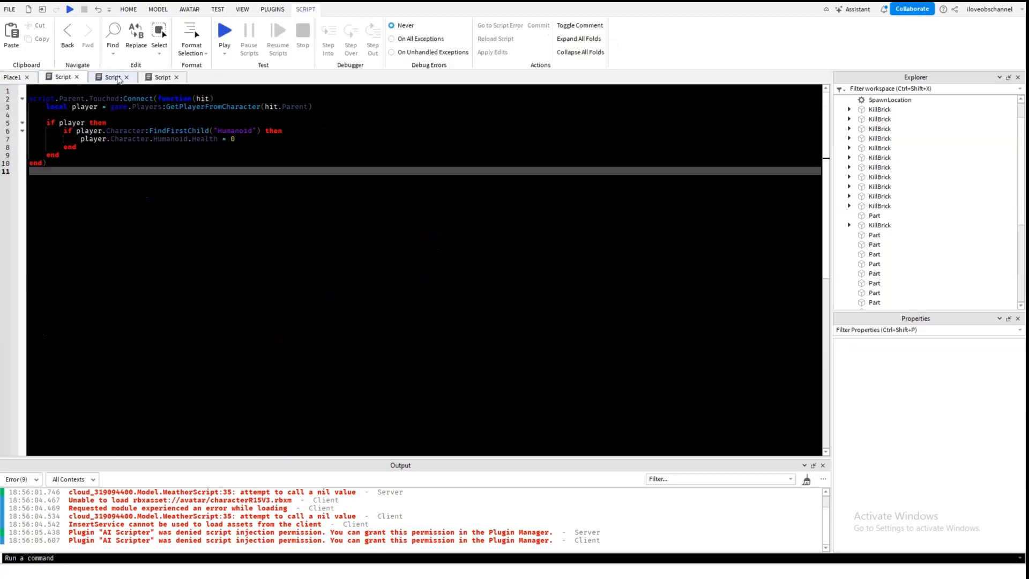
{"action": "left_click", "coordinate": [113, 77]}
{"action": "left_click", "coordinate": [160, 78]}
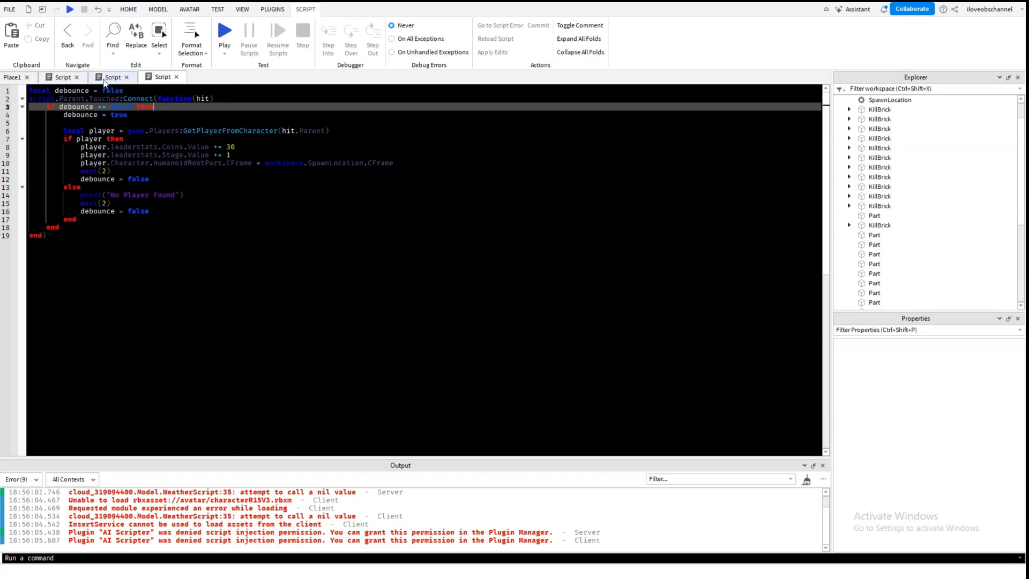
- Review the leaderstats script and the other open scripts, ending on the End part's reward script
{"action": "left_click", "coordinate": [97, 77]}
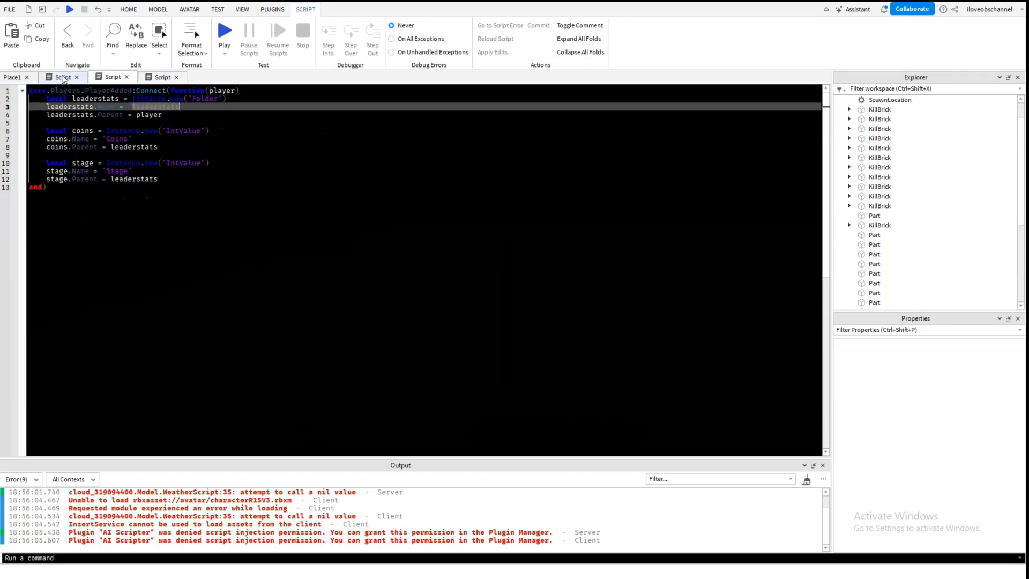
{"action": "left_click", "coordinate": [63, 77]}
{"action": "left_click", "coordinate": [110, 77]}
{"action": "left_click", "coordinate": [143, 79]}
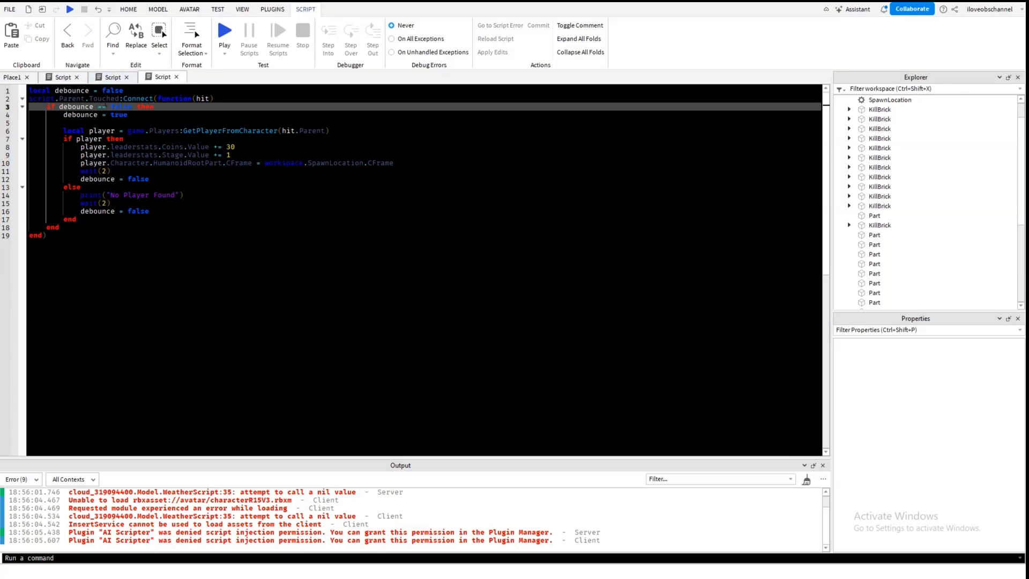
- Examine the debounce check and the GetPlayerFromCharacter lookup in the End part's touch script
{"action": "double_click", "coordinate": [103, 98]}
{"action": "left_click_drag", "start_coordinate": [68, 106], "coordinate": [93, 107]}
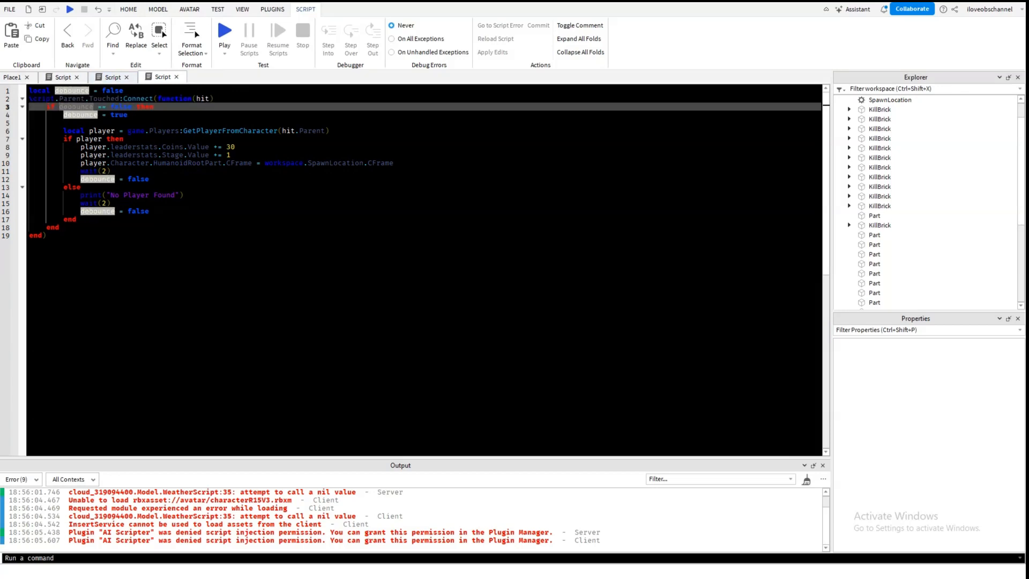
{"action": "left_click", "coordinate": [102, 131]}
{"action": "left_click", "coordinate": [136, 130]}
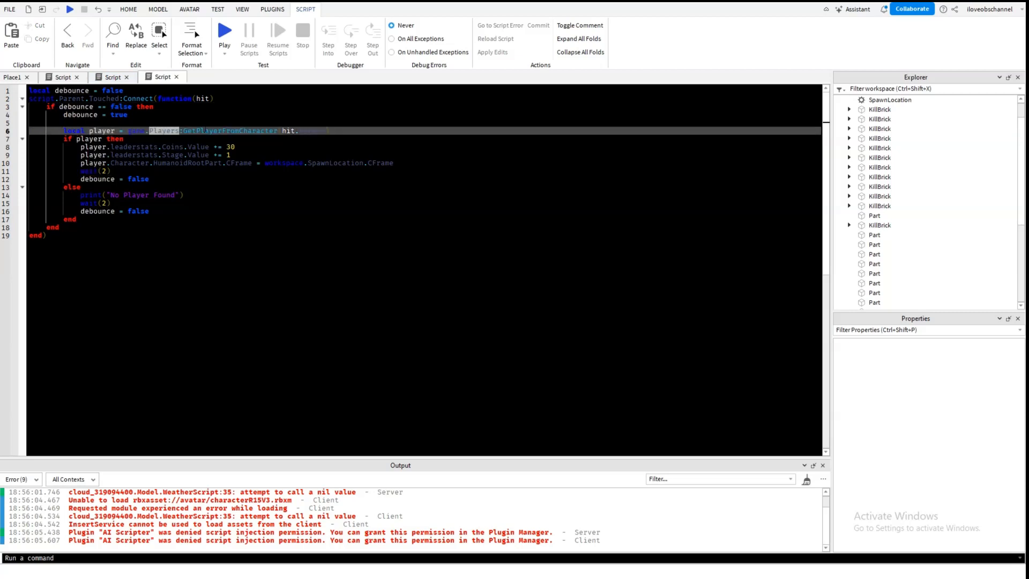
{"action": "left_click_drag", "start_coordinate": [132, 131], "coordinate": [171, 131]}
{"action": "left_click", "coordinate": [202, 131]}
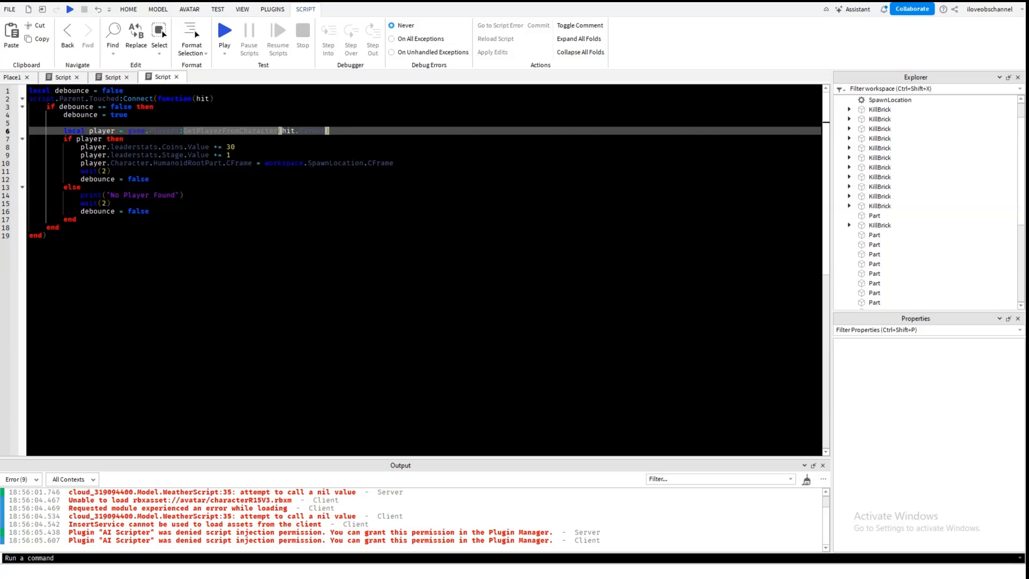
- Examine the lines that add 30 Coins and 1 Stage to the player's leaderstats
{"action": "left_click", "coordinate": [189, 146]}
{"action": "left_click", "coordinate": [133, 146]}
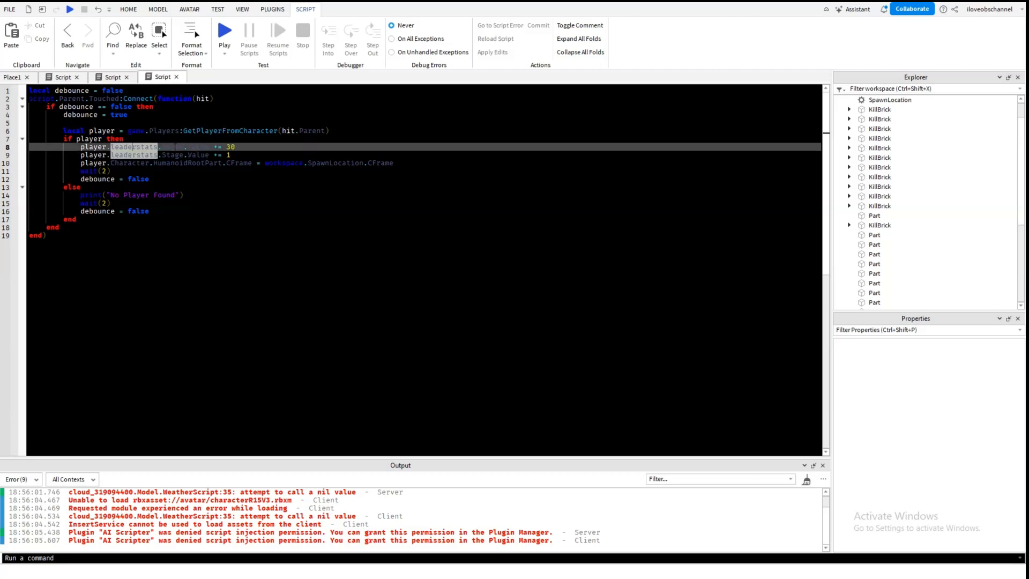
{"action": "left_click_drag", "start_coordinate": [231, 155], "coordinate": [81, 148]}
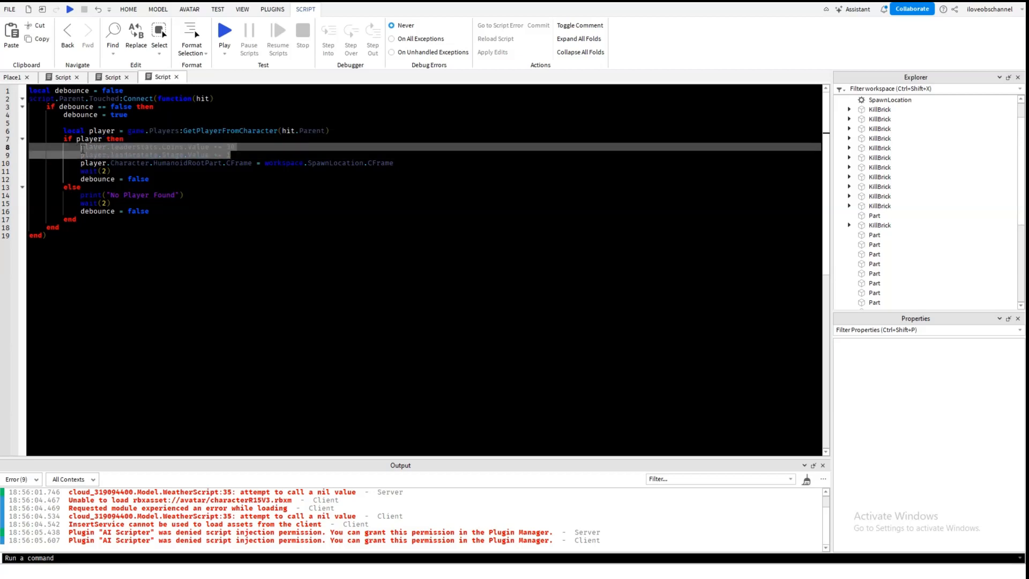
{"action": "left_click", "coordinate": [255, 148]}
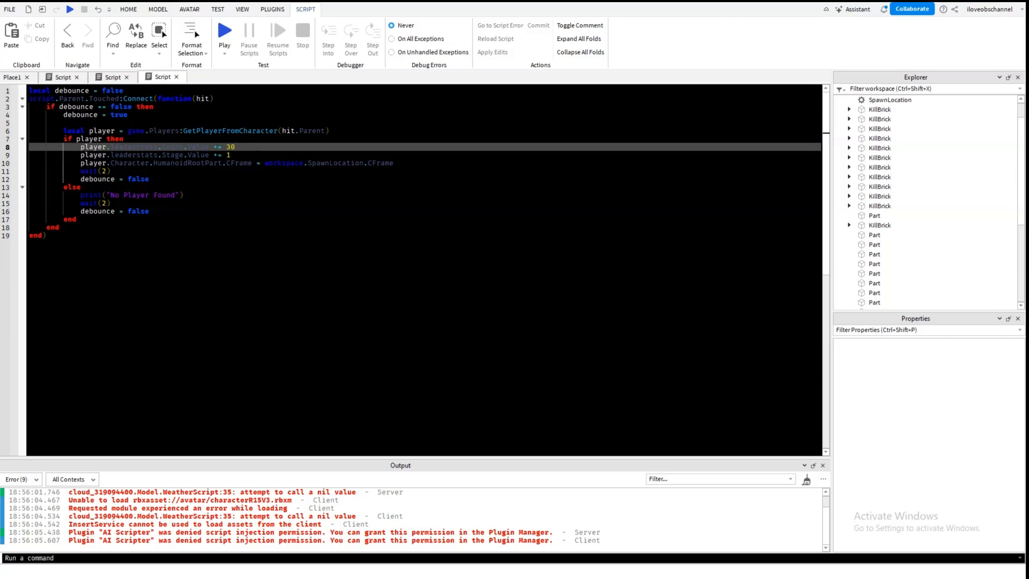
- Examine the line that moves the player's HumanoidRootPart to the SpawnLocation's CFrame, and the debounce reset after it
{"action": "left_click", "coordinate": [390, 163]}
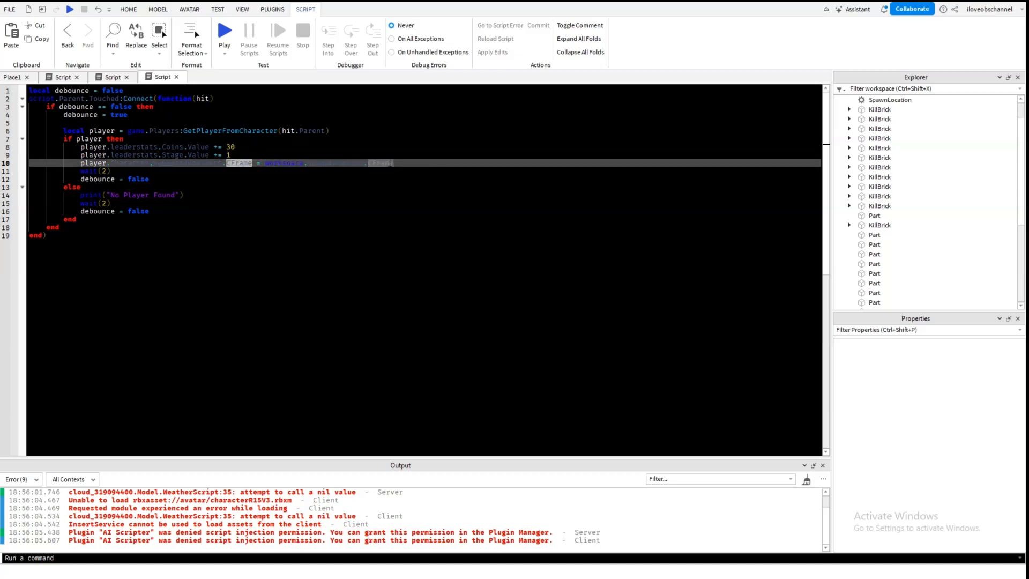
{"action": "triple_click", "coordinate": [385, 163]}
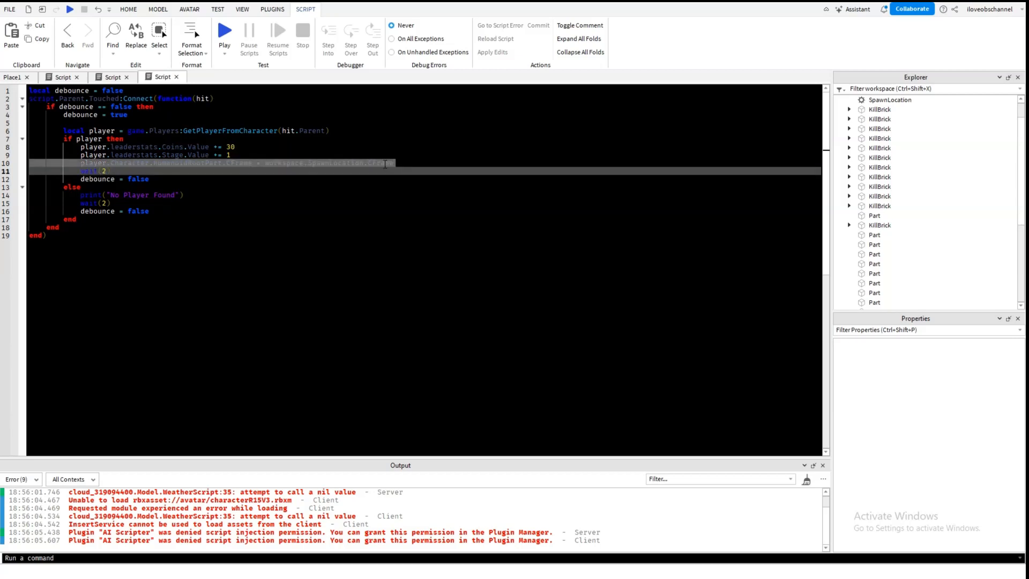
{"action": "left_click", "coordinate": [161, 187]}
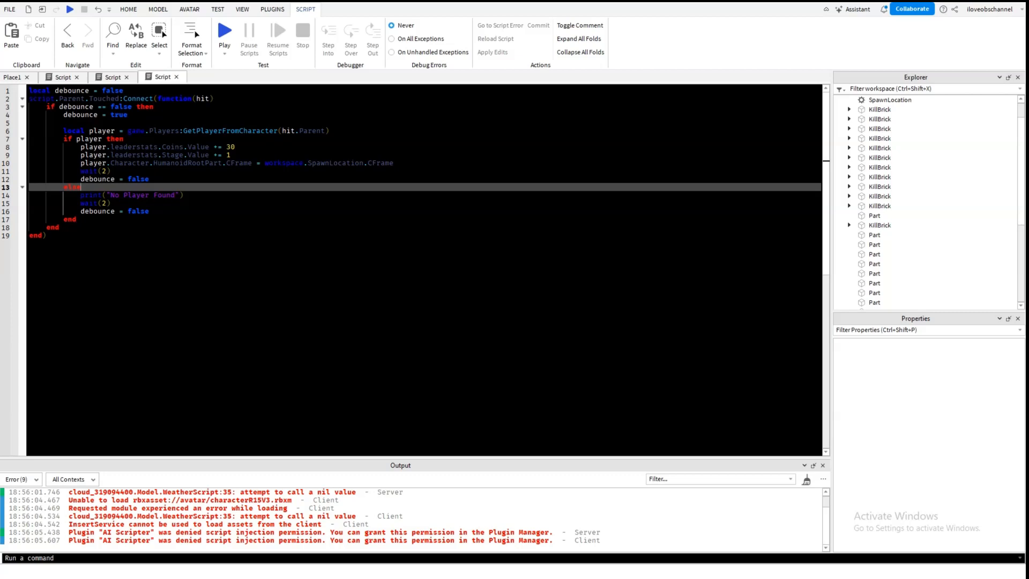
{"action": "double_click", "coordinate": [237, 163]}
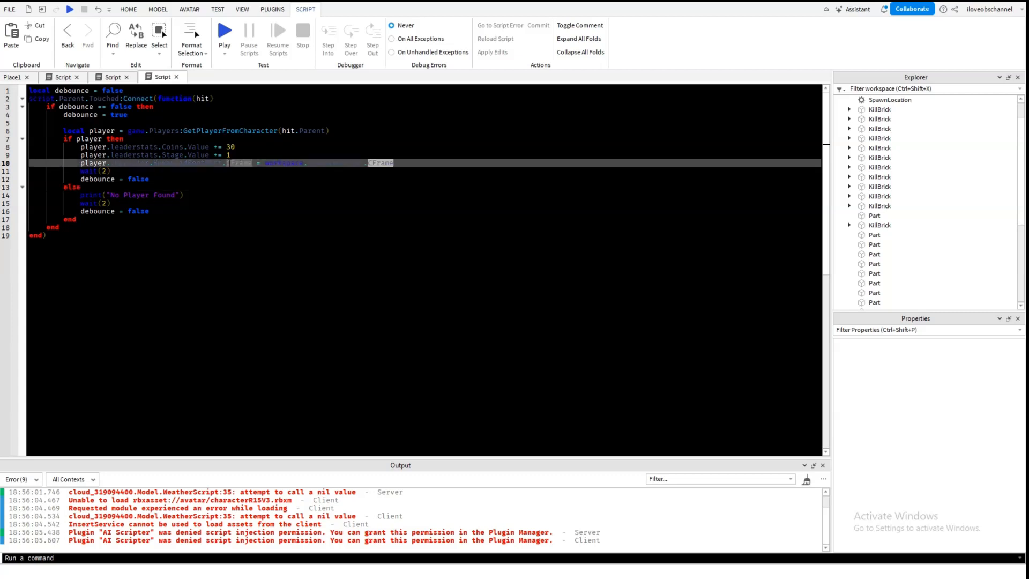
{"action": "left_click", "coordinate": [214, 220]}
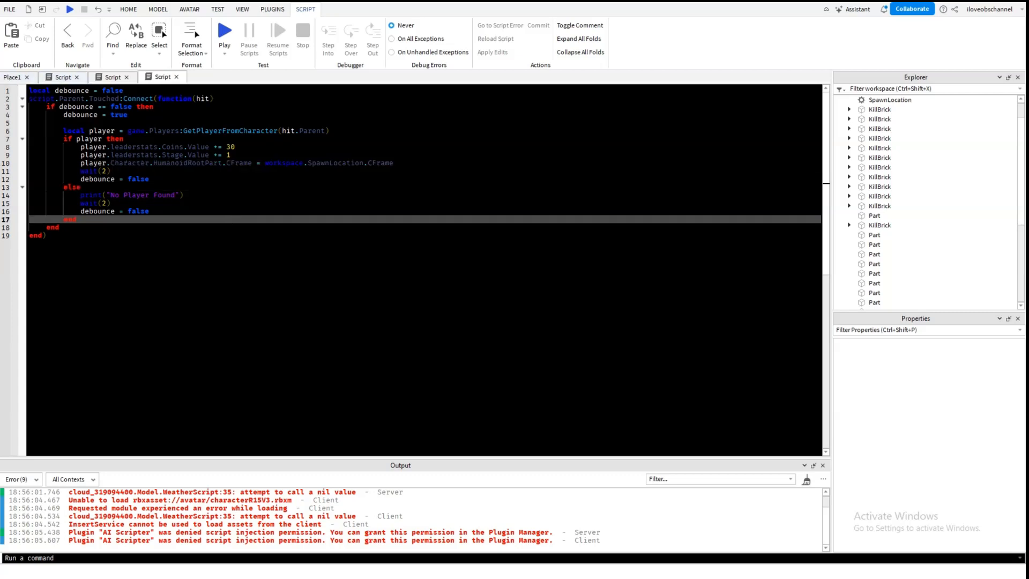
{"action": "left_click", "coordinate": [393, 163]}
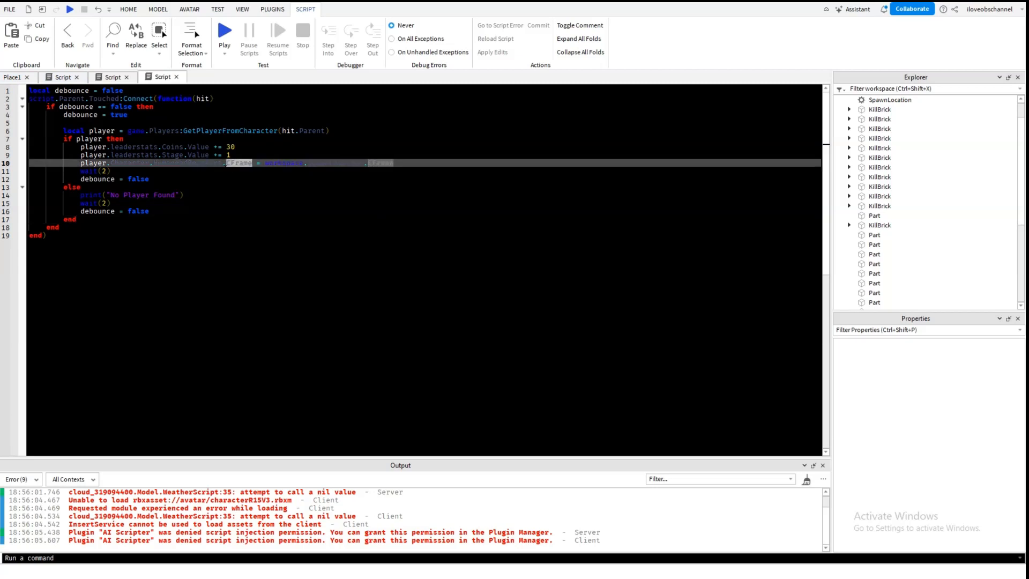
{"action": "left_click", "coordinate": [177, 178]}
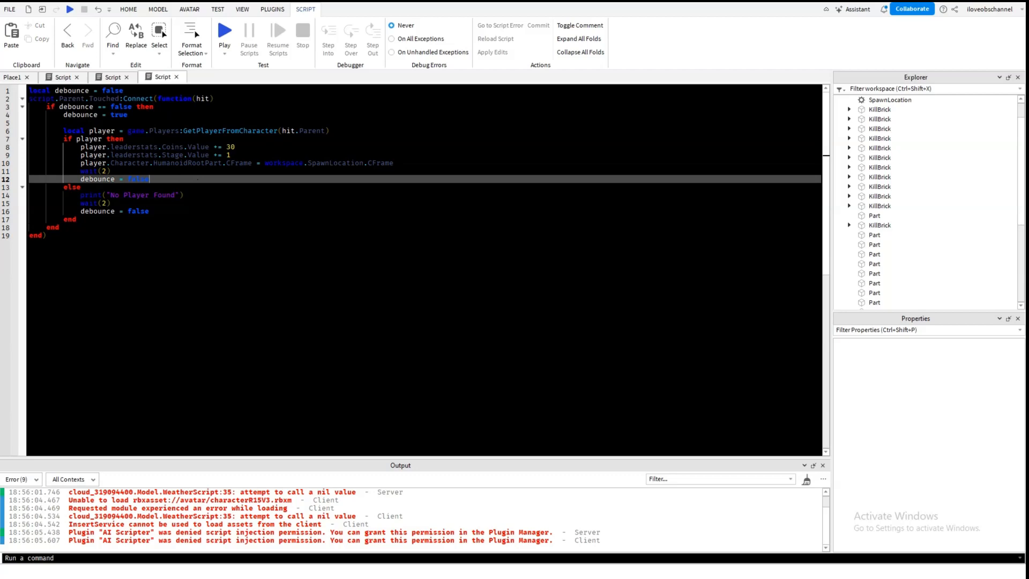
{"action": "double_click", "coordinate": [235, 163]}
- Return to the Place1 scene and show the orientation indicator on the SpawnLocation above the starting platform
{"action": "left_click", "coordinate": [8, 77]}
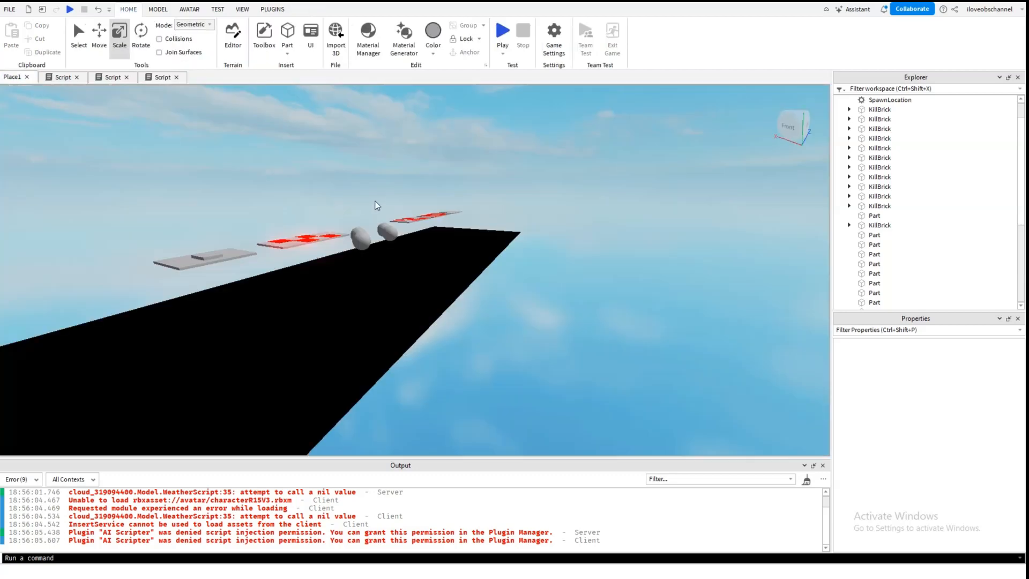
{"action": "key", "text": "w"}
{"action": "right_click_drag", "start_coordinate": [611, 194], "coordinate": [556, 180]}
{"action": "left_click", "coordinate": [467, 170]}
{"action": "right_click_drag", "start_coordinate": [646, 167], "coordinate": [634, 167]}
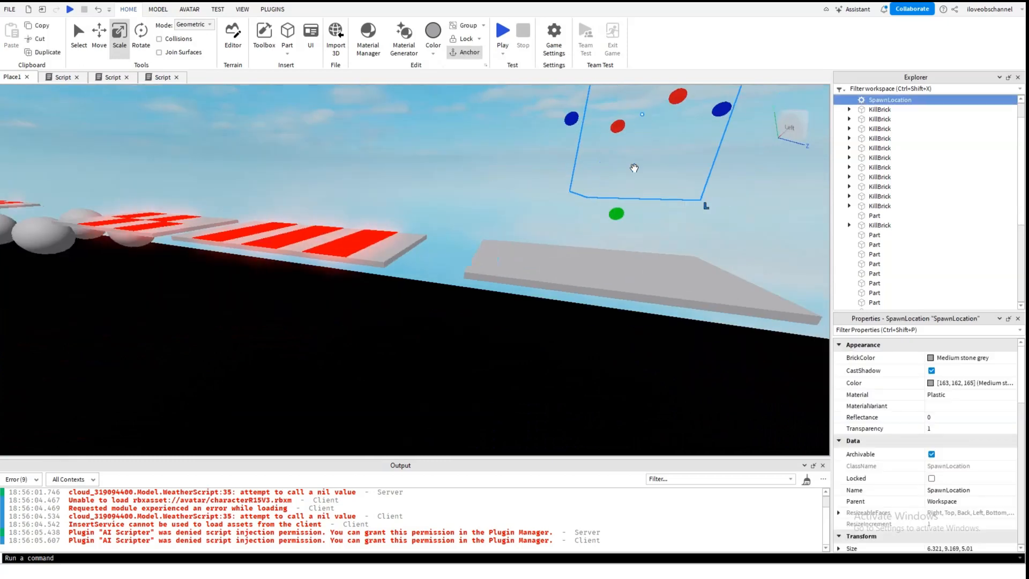
{"action": "right_click", "coordinate": [635, 167]}
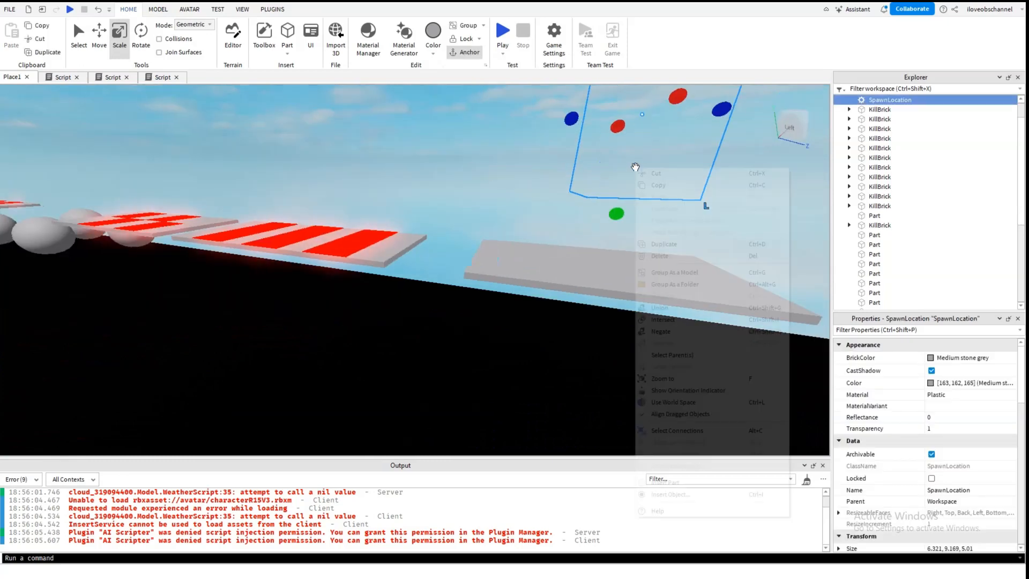
{"action": "left_click", "coordinate": [688, 392]}
- Examine which way the SpawnLocation's front faces relative to the kill brick platforms of the course
{"action": "right_click_drag", "start_coordinate": [689, 392], "coordinate": [483, 198]}
{"action": "key", "text": "w"}
{"action": "key", "text": "s"}
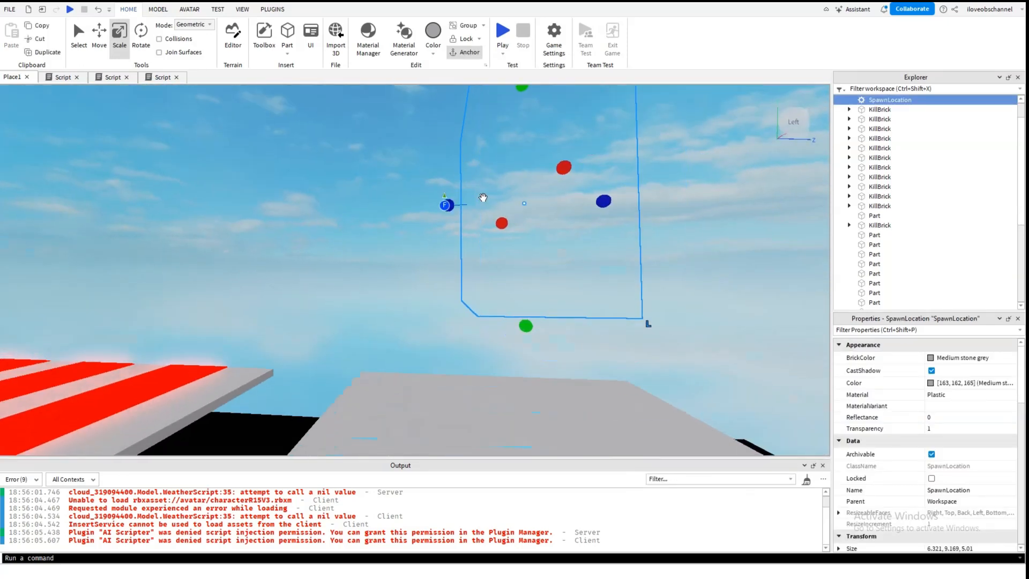
{"action": "right_click_drag", "start_coordinate": [420, 217], "coordinate": [421, 216]}
{"action": "key", "text": "s"}
{"action": "key", "text": "d"}
{"action": "key", "text": "w"}
{"action": "key", "text": "a"}
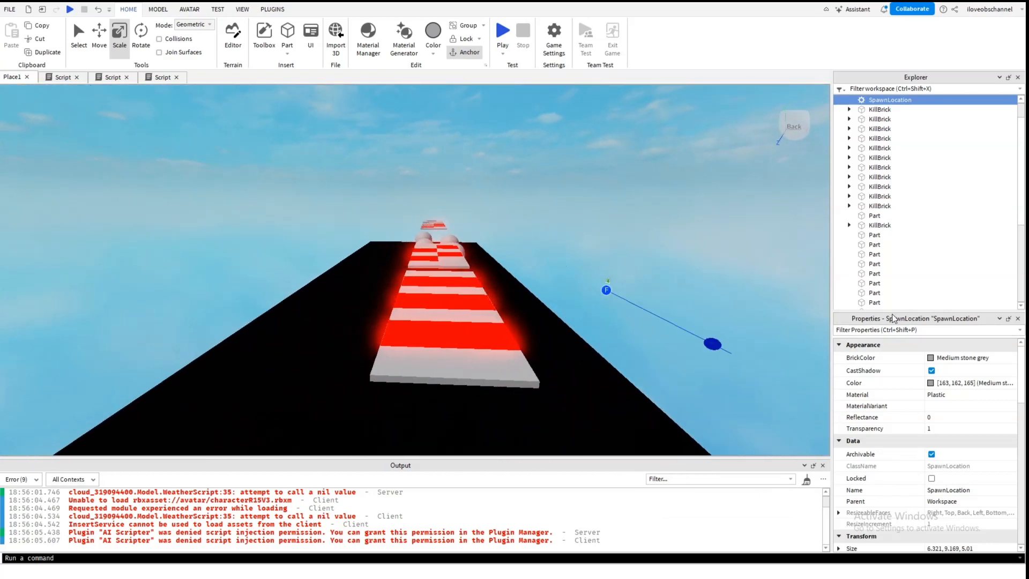
{"action": "right_click_drag", "start_coordinate": [738, 296], "coordinate": [738, 296]}
{"action": "key", "text": "s"}
{"action": "key", "text": "d"}
- Hide the SpawnLocation's orientation indicator and deselect the part
{"action": "right_click", "coordinate": [505, 266]}
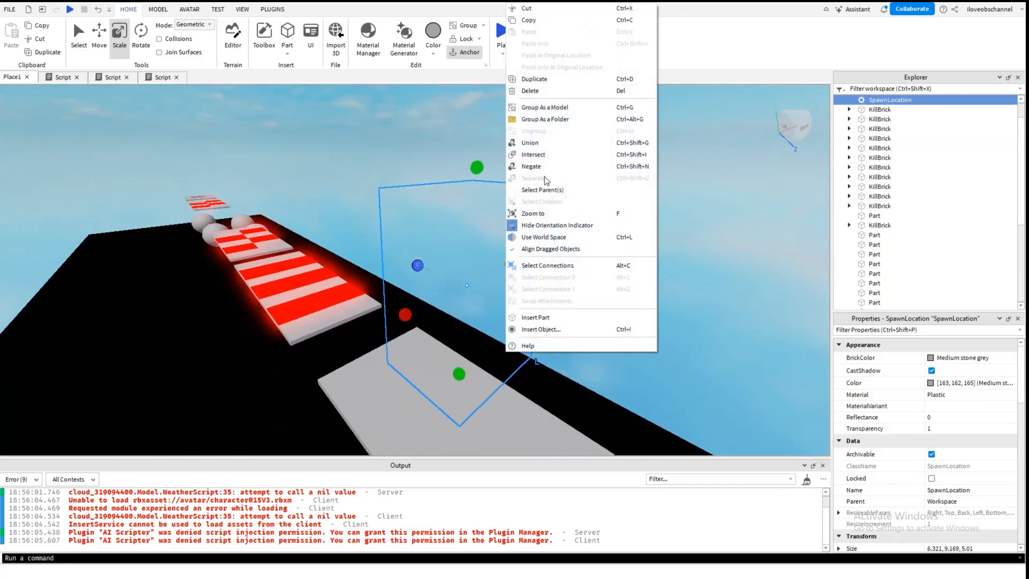
{"action": "left_click", "coordinate": [589, 226]}
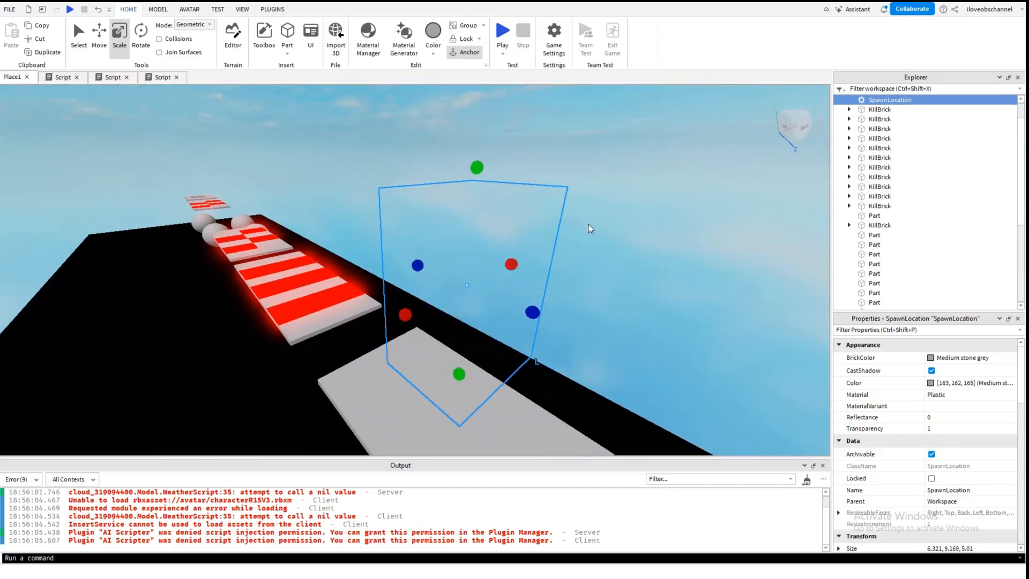
{"action": "right_click_drag", "start_coordinate": [588, 224], "coordinate": [583, 223]}
{"action": "left_click", "coordinate": [587, 224]}
- Look over the obby course from the side, from the starting platform to the spheres and kill bricks
{"action": "key", "text": "w"}
{"action": "key", "text": "a"}
{"action": "key", "text": "a"}
{"action": "key", "text": "s"}
{"action": "key", "text": "s"}
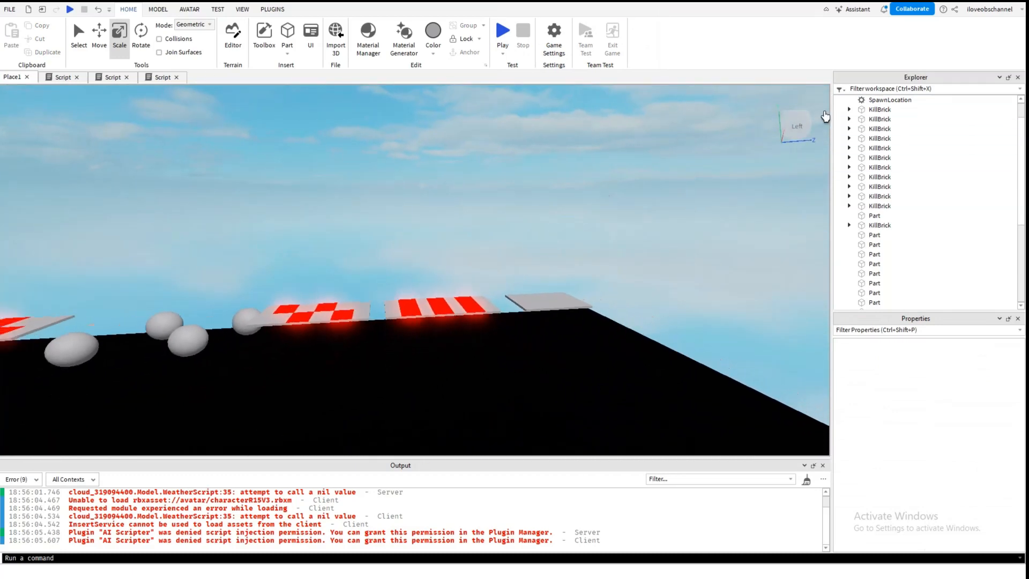
{"action": "scroll", "coordinate": [868, 169], "scroll_direction": "up", "scroll_amount": 1}
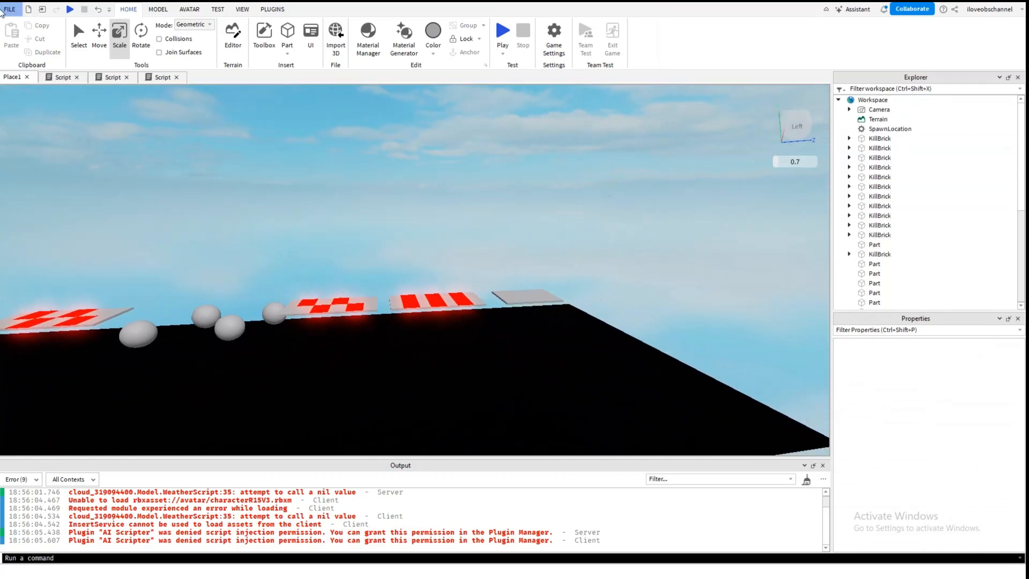